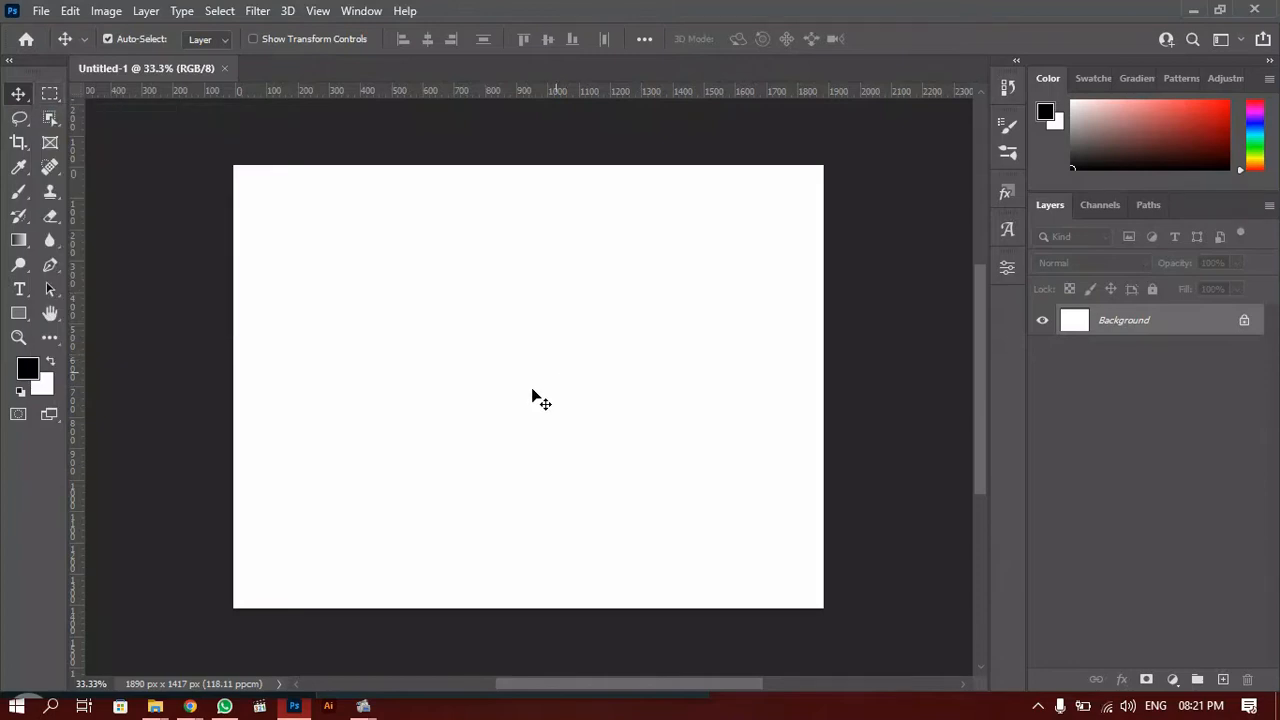
Place the teal-and-blue comic burst image from File Explorer into the document at full canvas width.
mouse_move(158, 712)
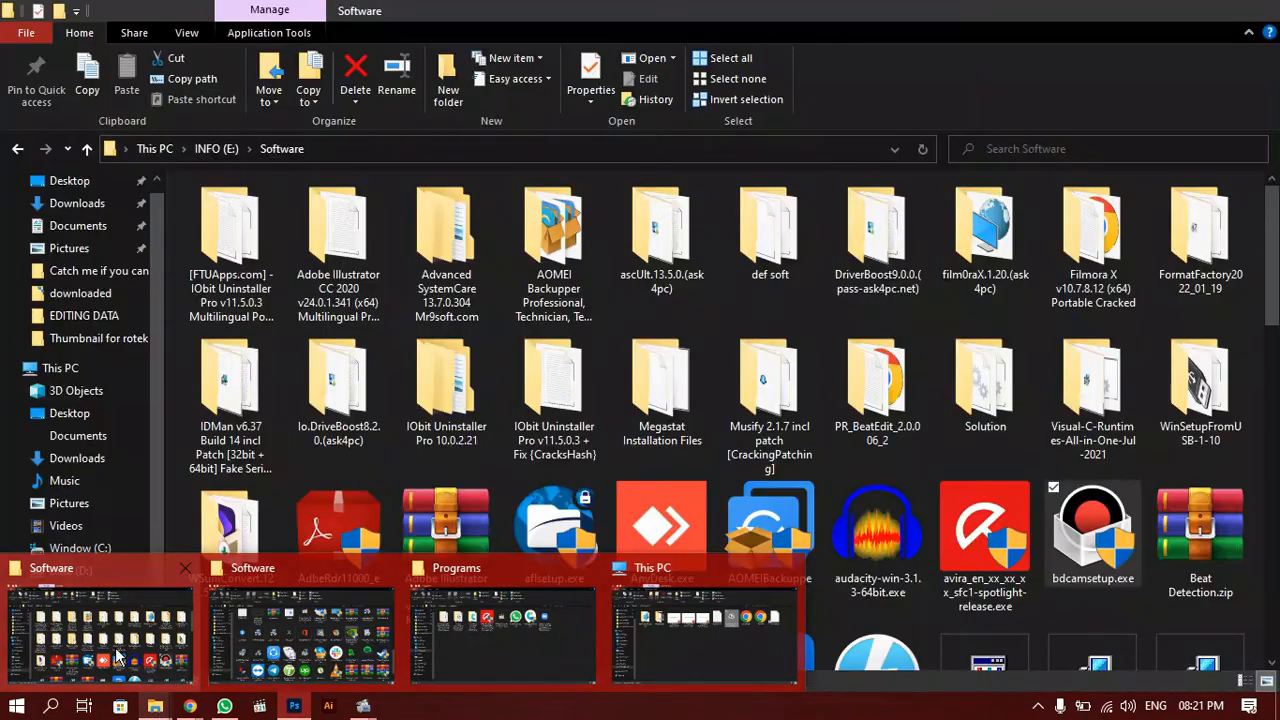
mouse_move(300, 650)
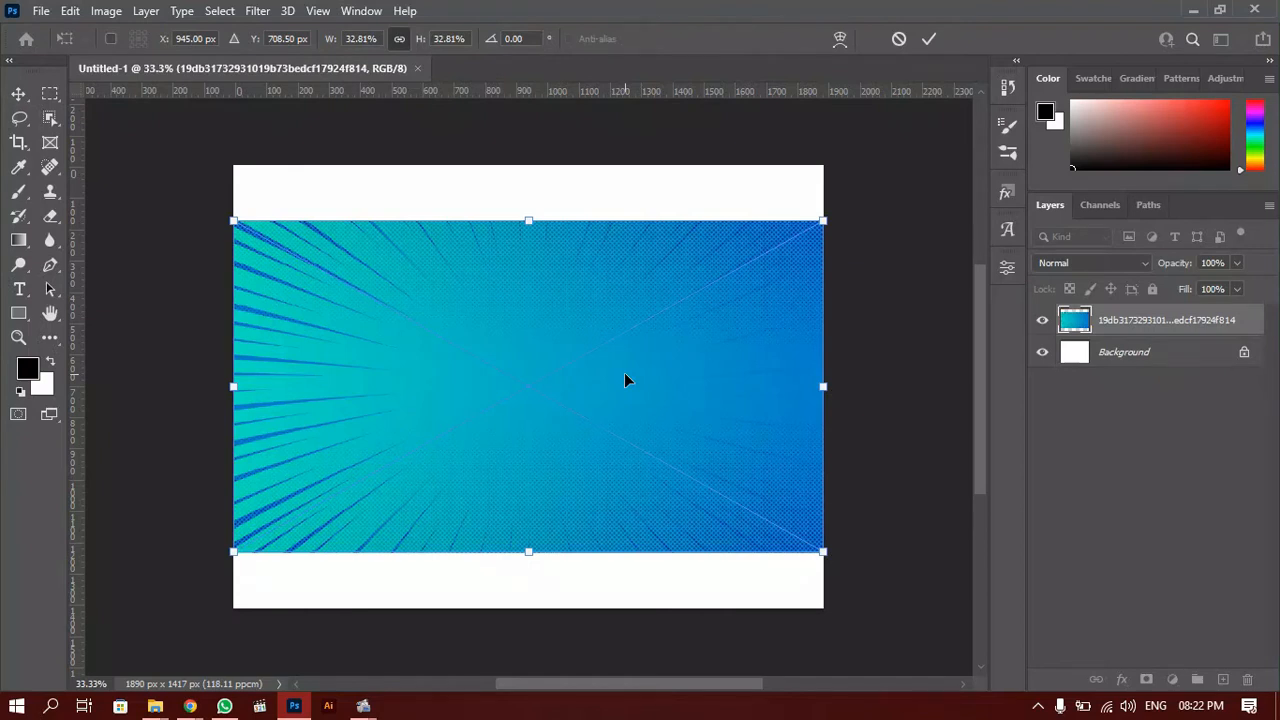
left_click(929, 39)
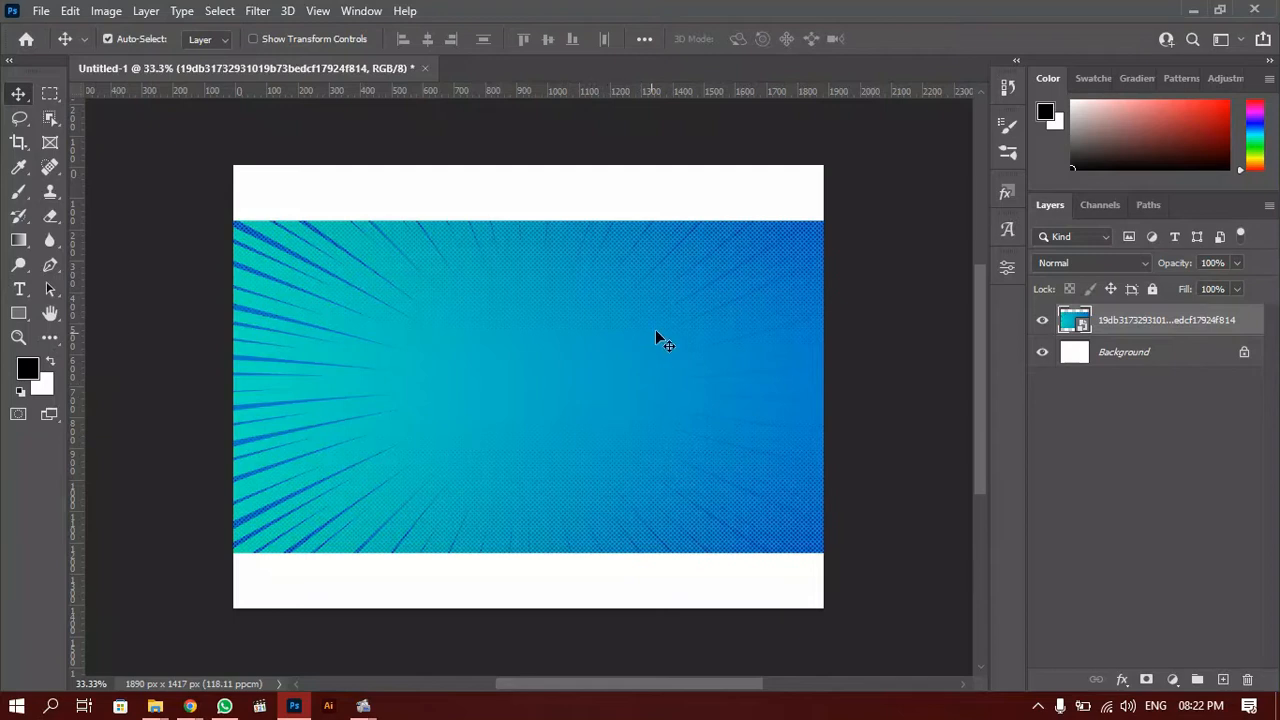
Reposition the burst image with the Move tool so it spans the canvas width slightly above the vertical centre.
left_click_drag(572, 392, 711, 303)
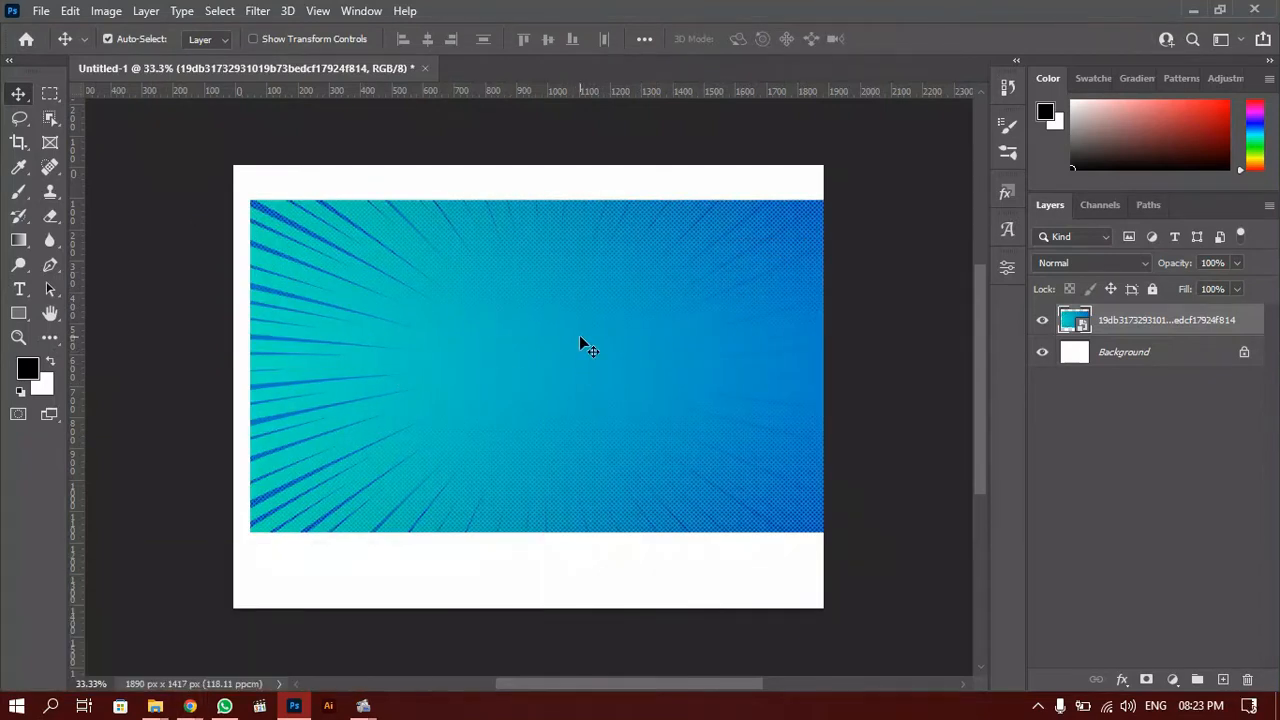
left_click_drag(560, 322, 600, 362)
left_click_drag(463, 380, 466, 362)
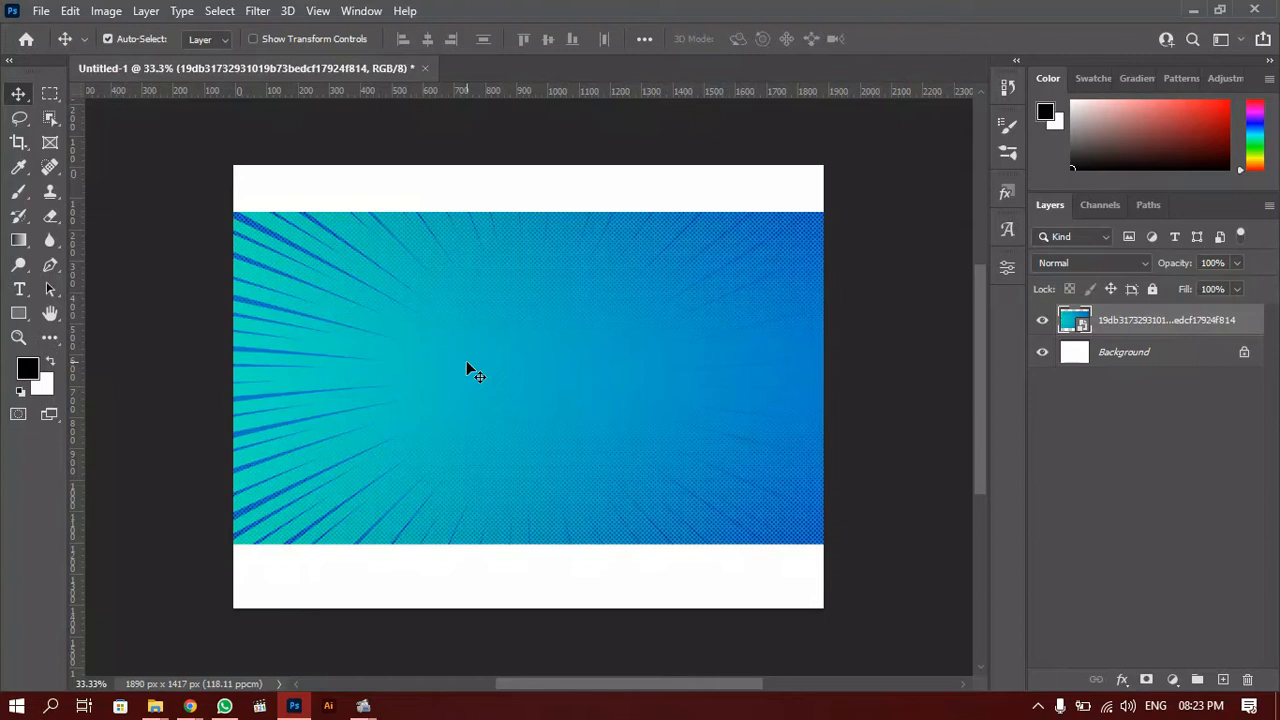
right_click(16, 93)
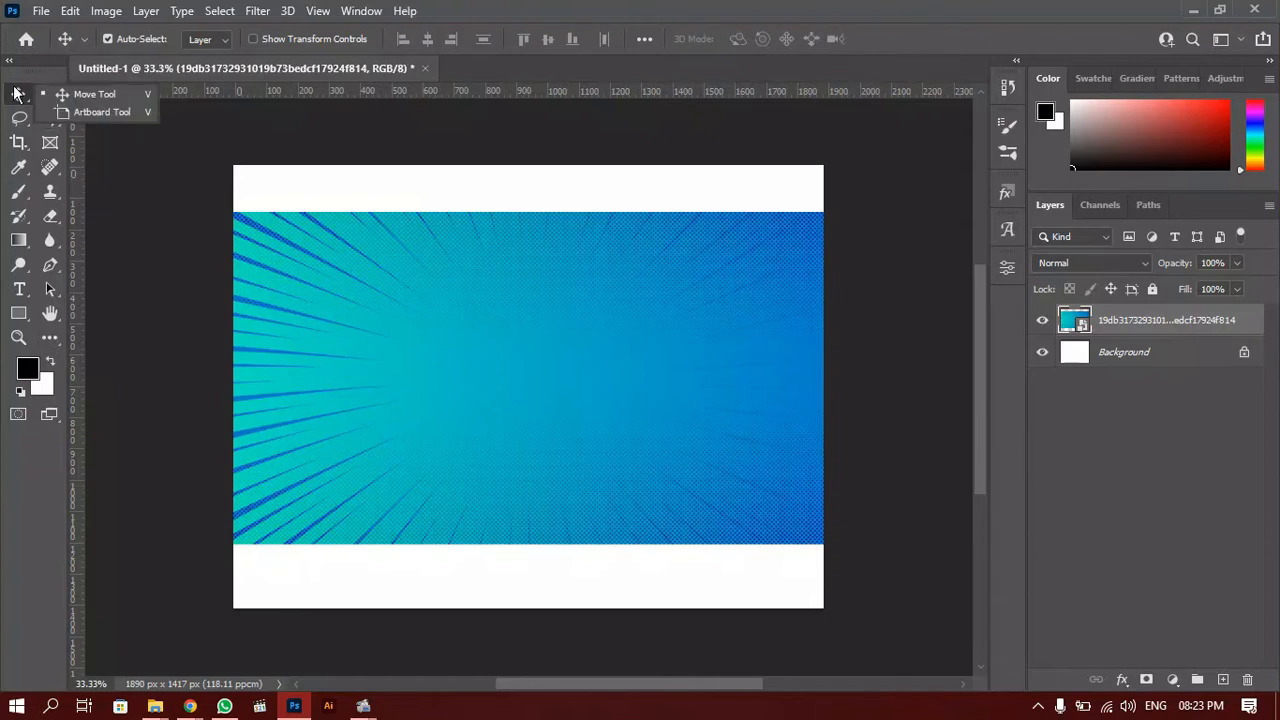
left_click(16, 91)
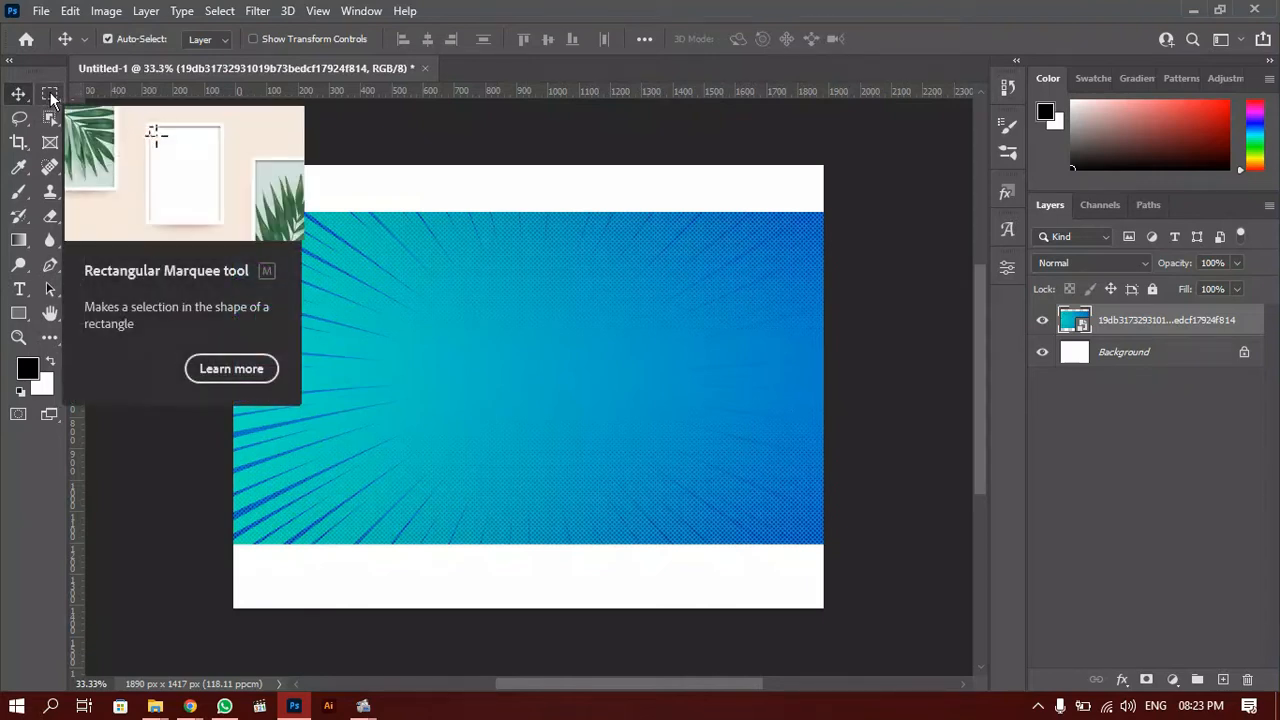
Draw a rectangular marquee selection about 760 × 470 px with 10 px feather in the image's middle and activate the Brush tool.
left_click(50, 92)
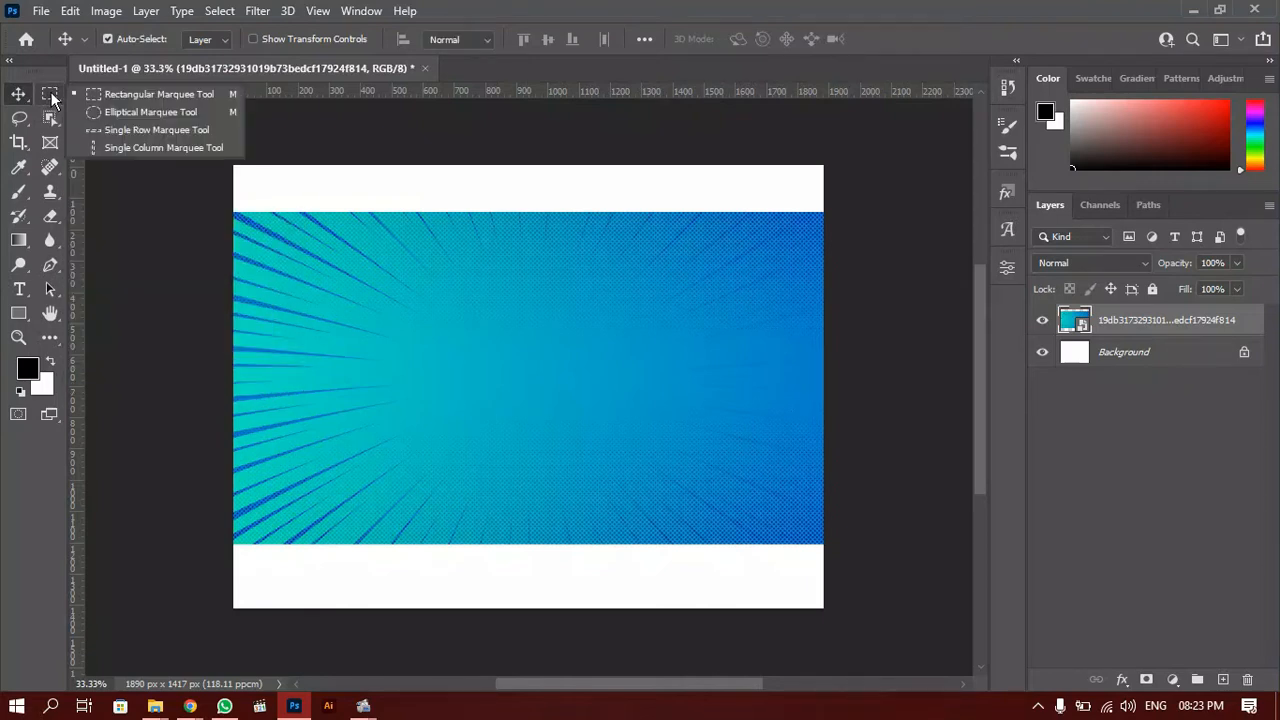
left_click(128, 95)
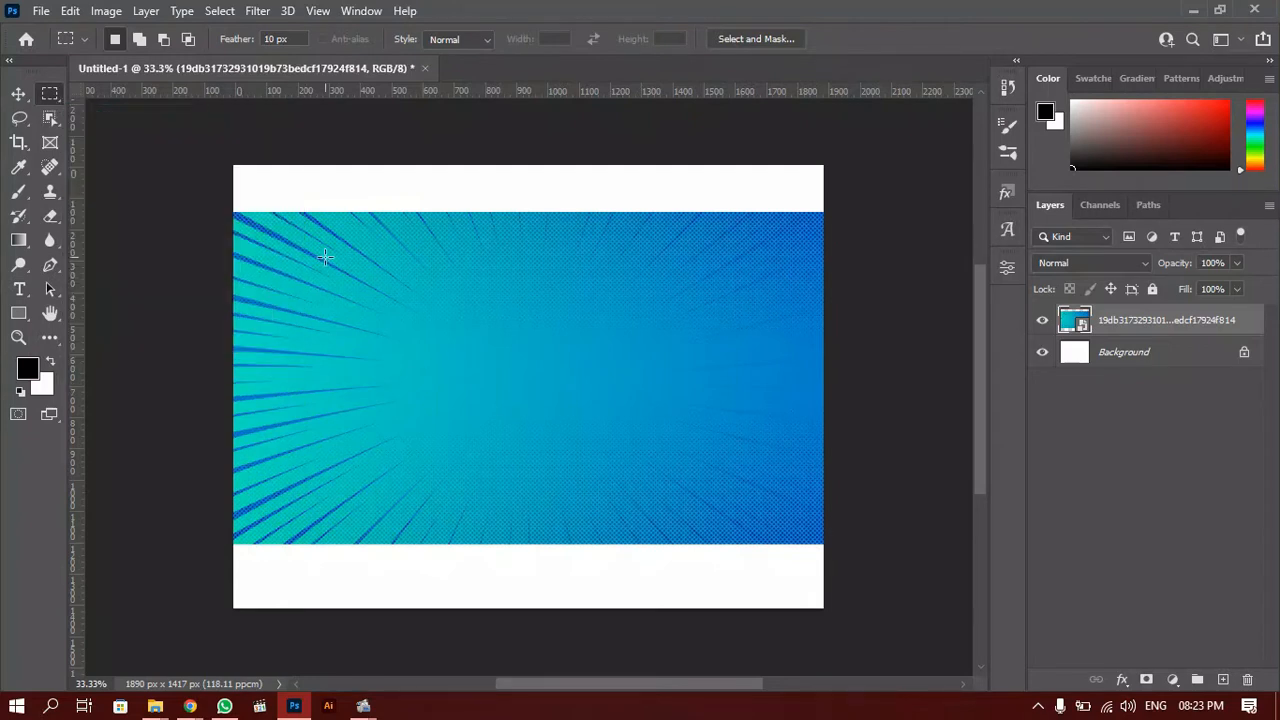
left_click_drag(325, 258, 721, 477)
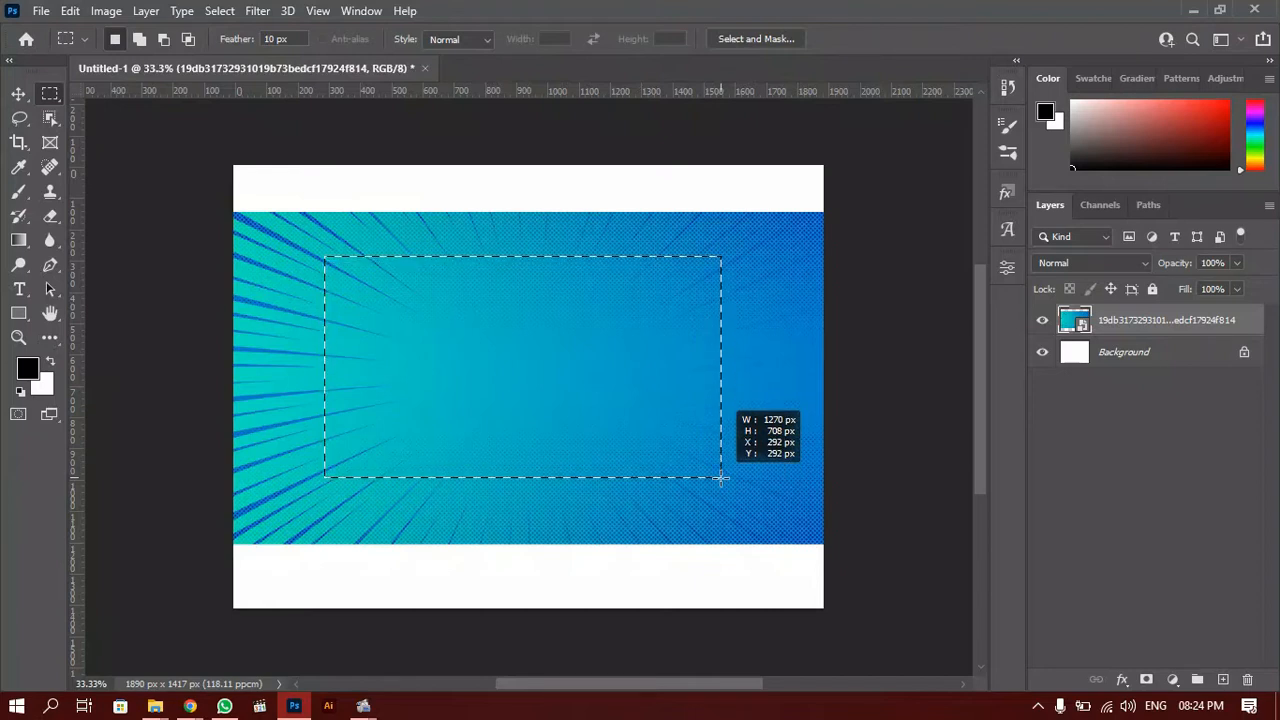
left_click_drag(721, 477, 641, 436)
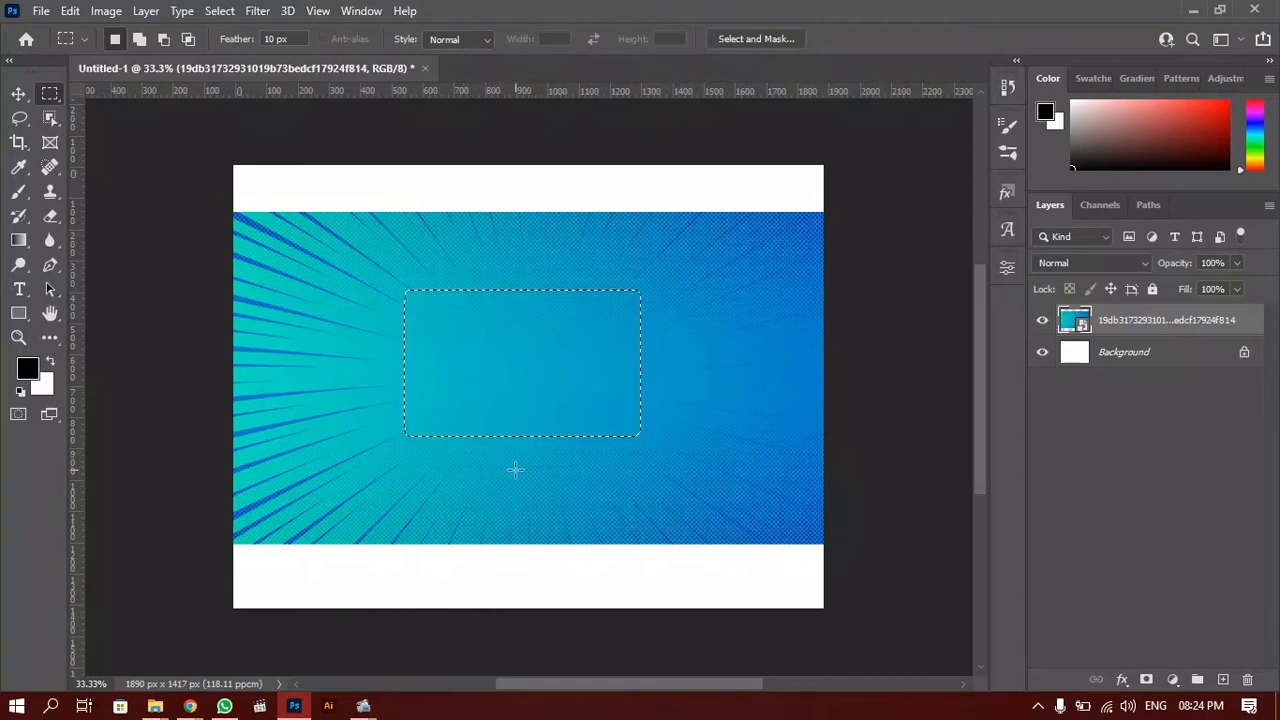
key("alt")
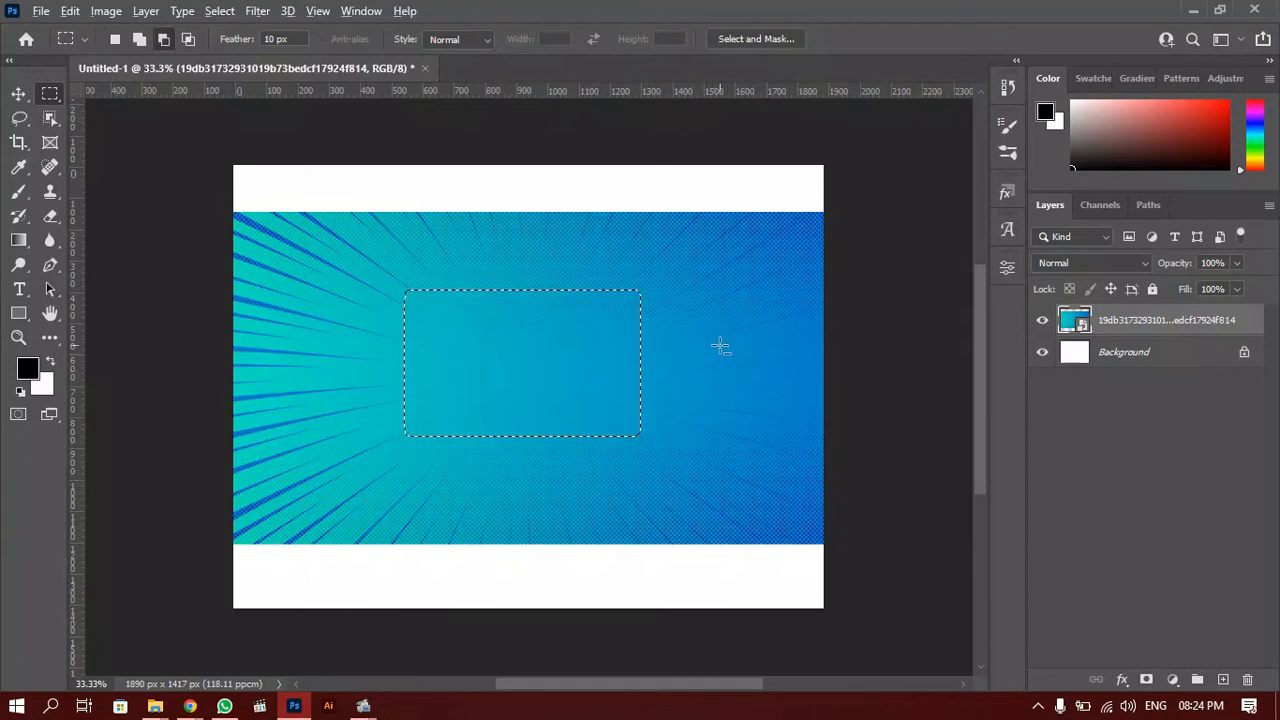
scroll(720, 346, "up", 3)
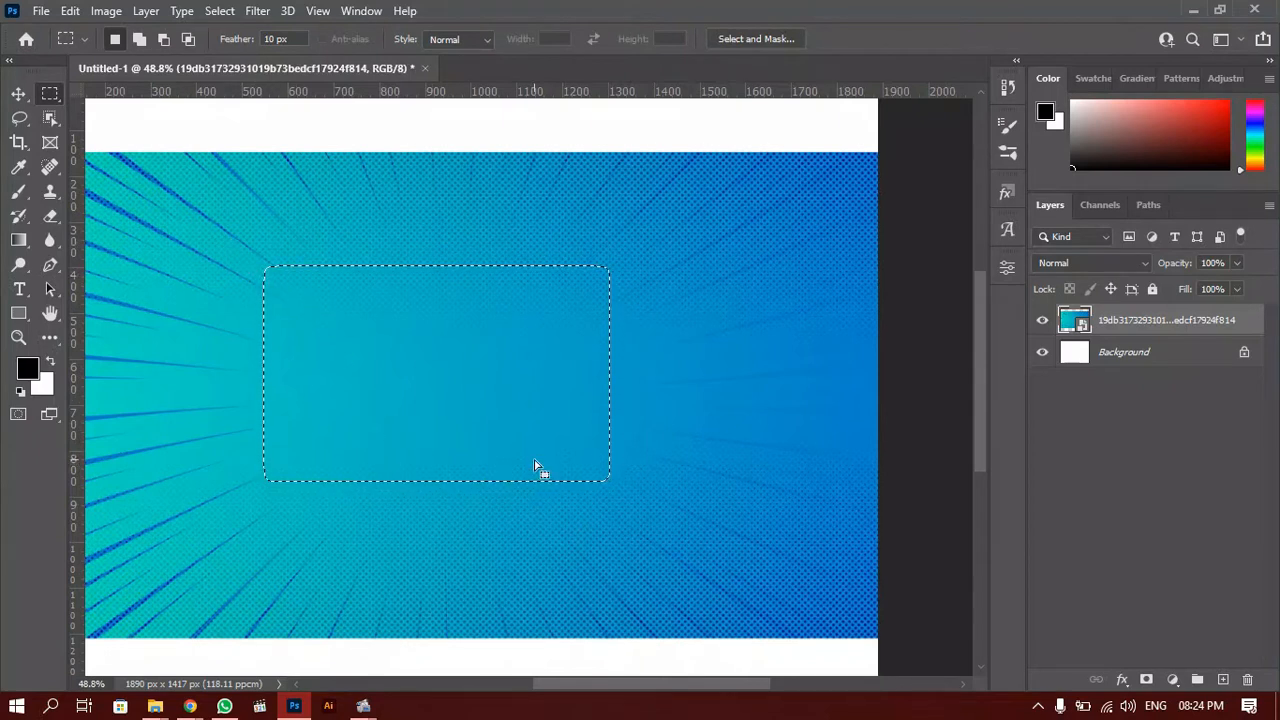
key("b")
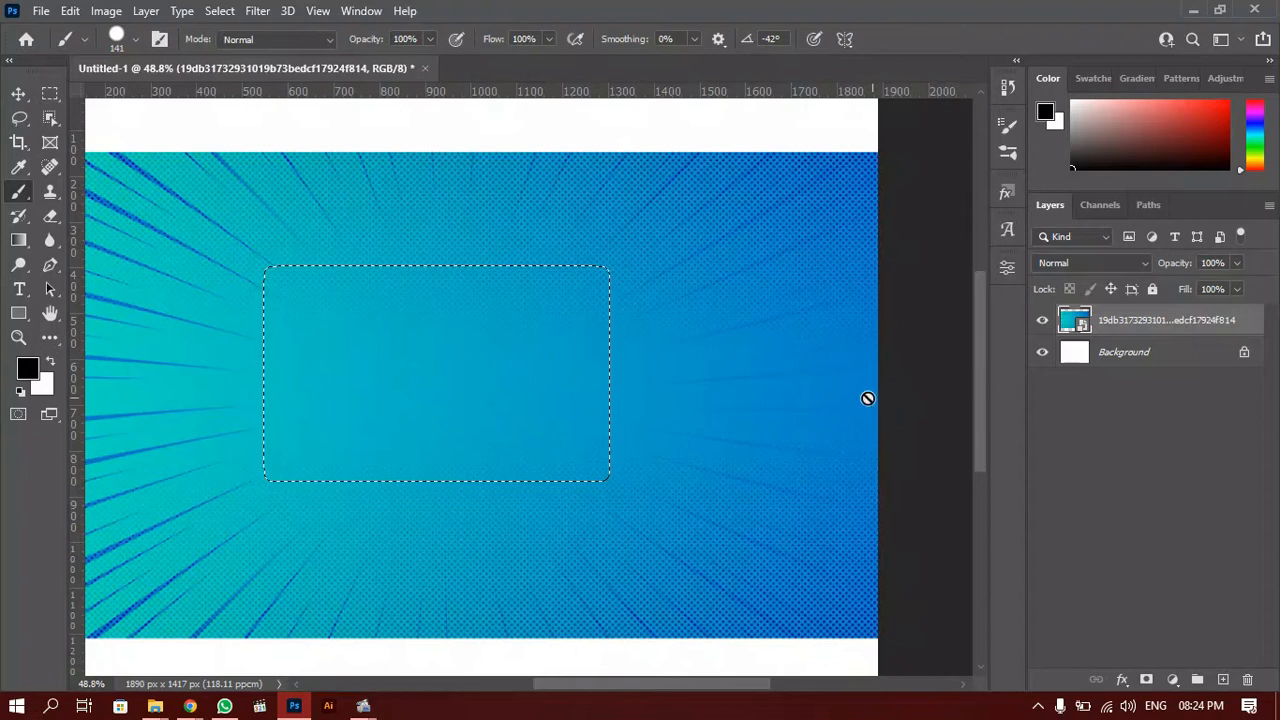
left_click(1241, 681)
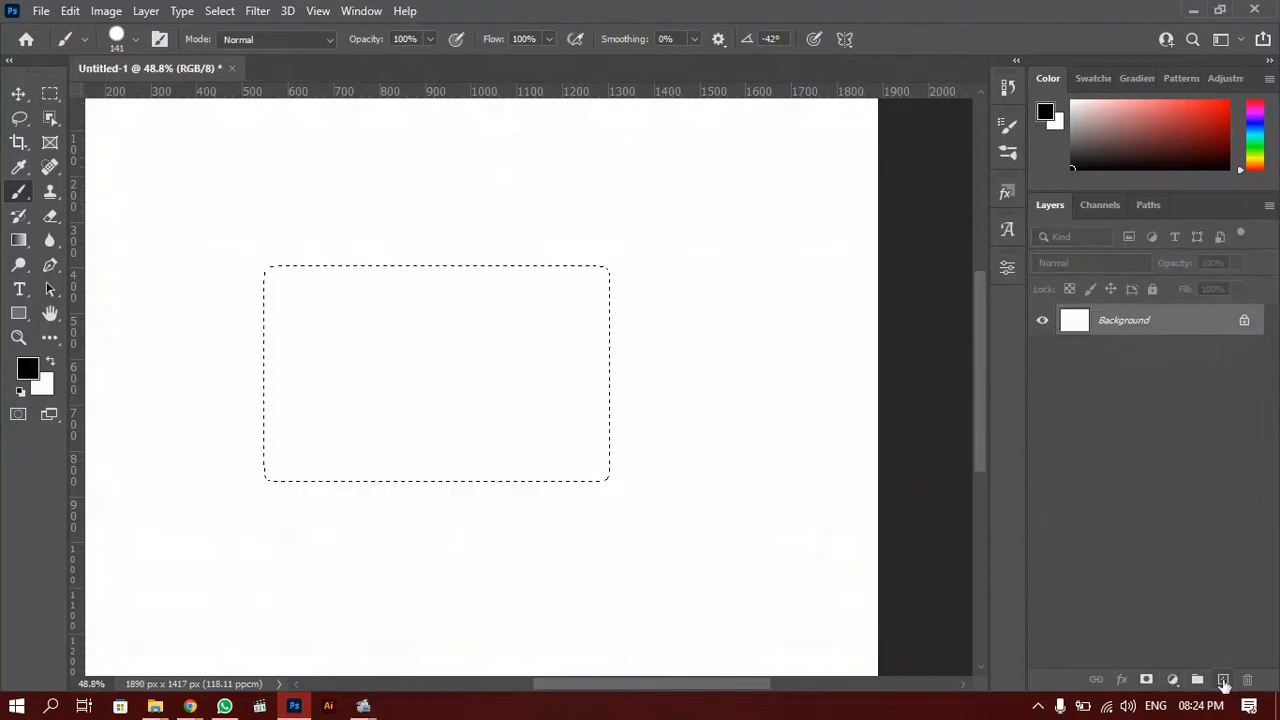
key("ctrl+z")
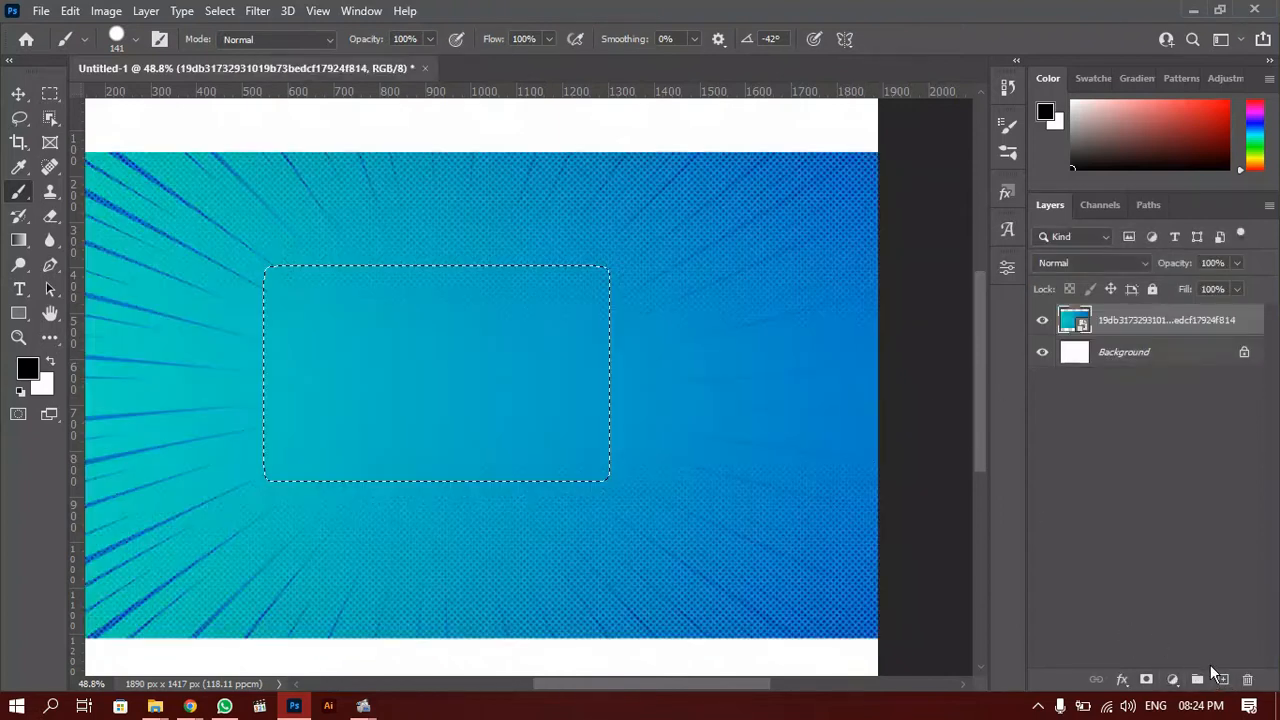
left_click(1247, 680)
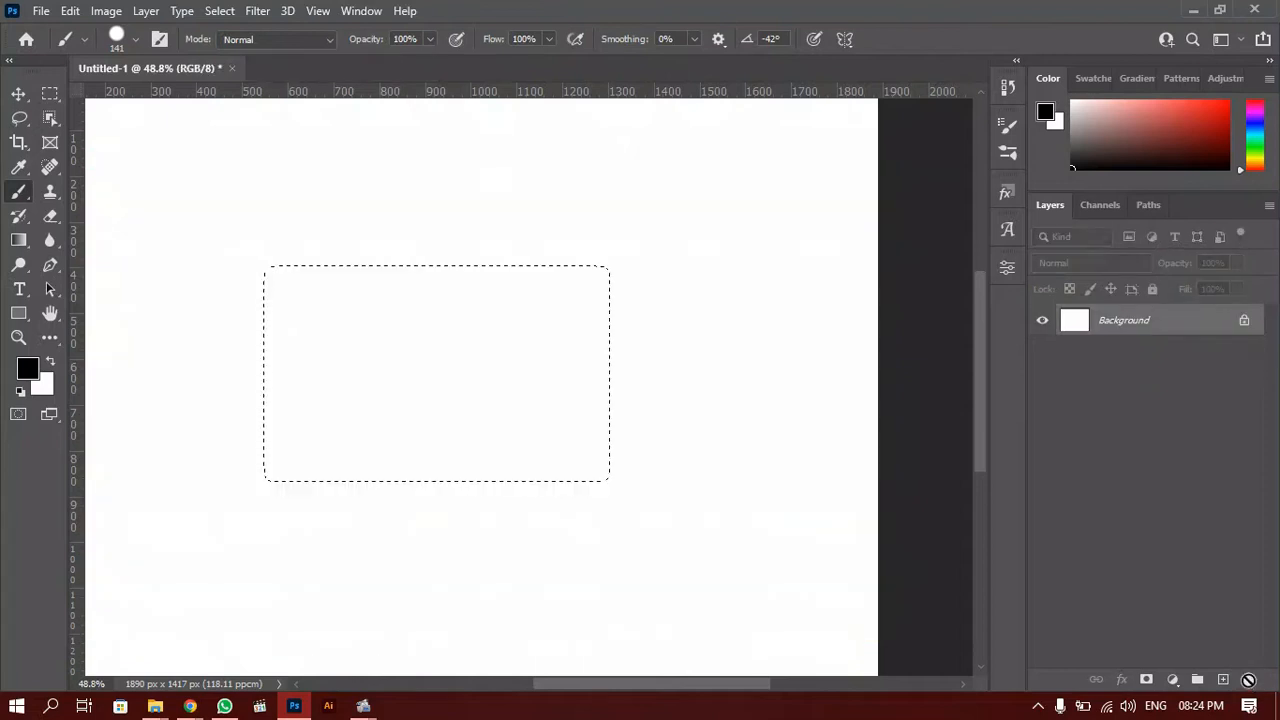
key("ctrl+z")
Add a new layer above the burst image and paint the whole rectangular selection black with the brush.
left_click(1222, 680)
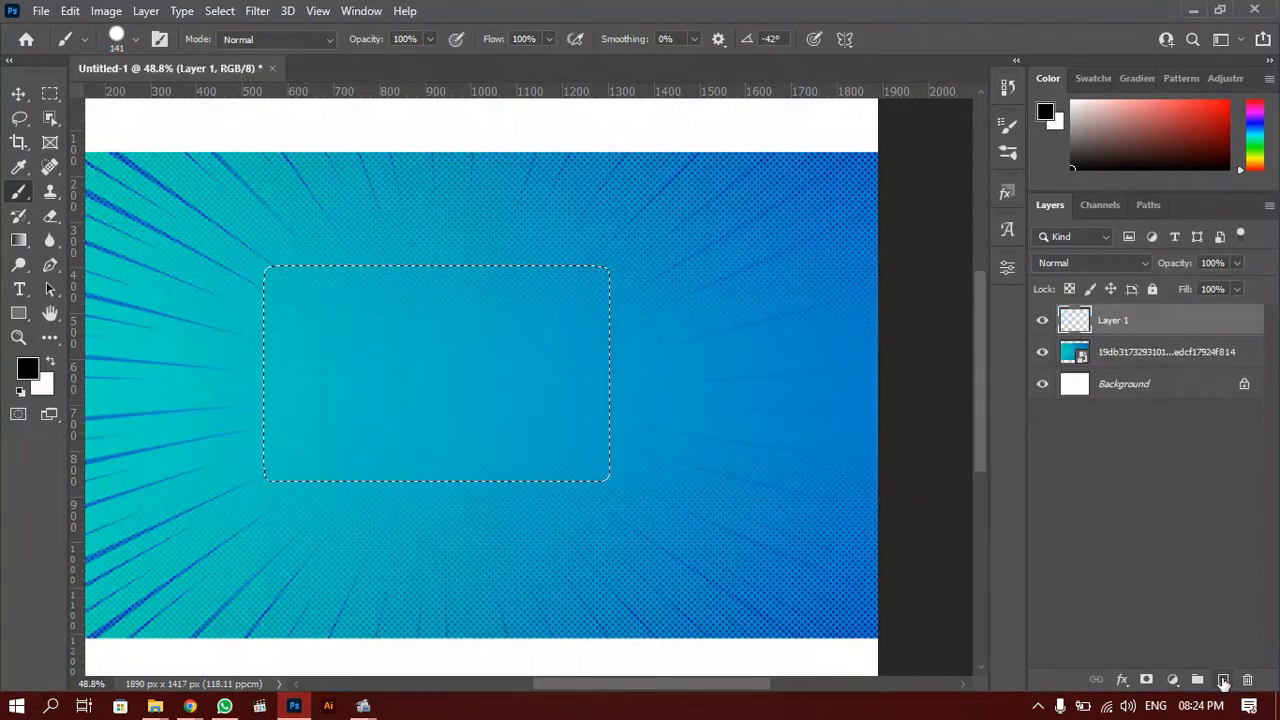
left_click_drag(370, 318, 222, 258)
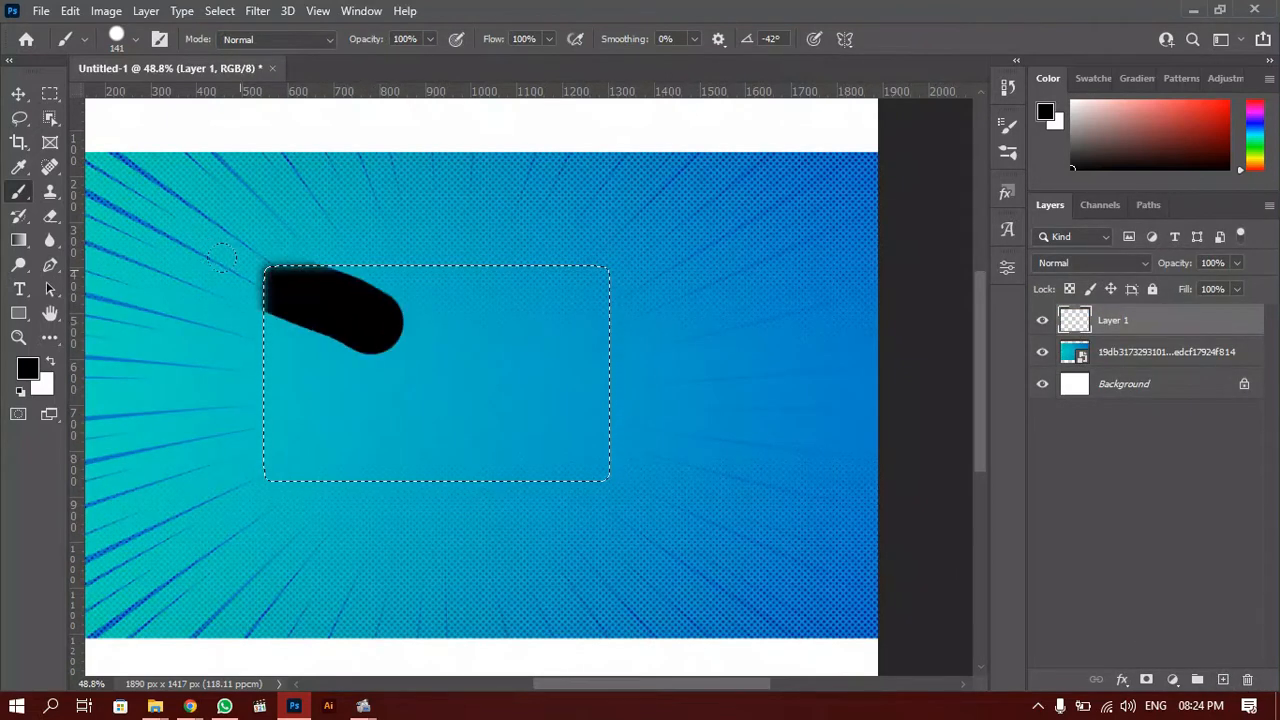
left_click_drag(240, 300, 625, 346)
left_click_drag(410, 254, 436, 269)
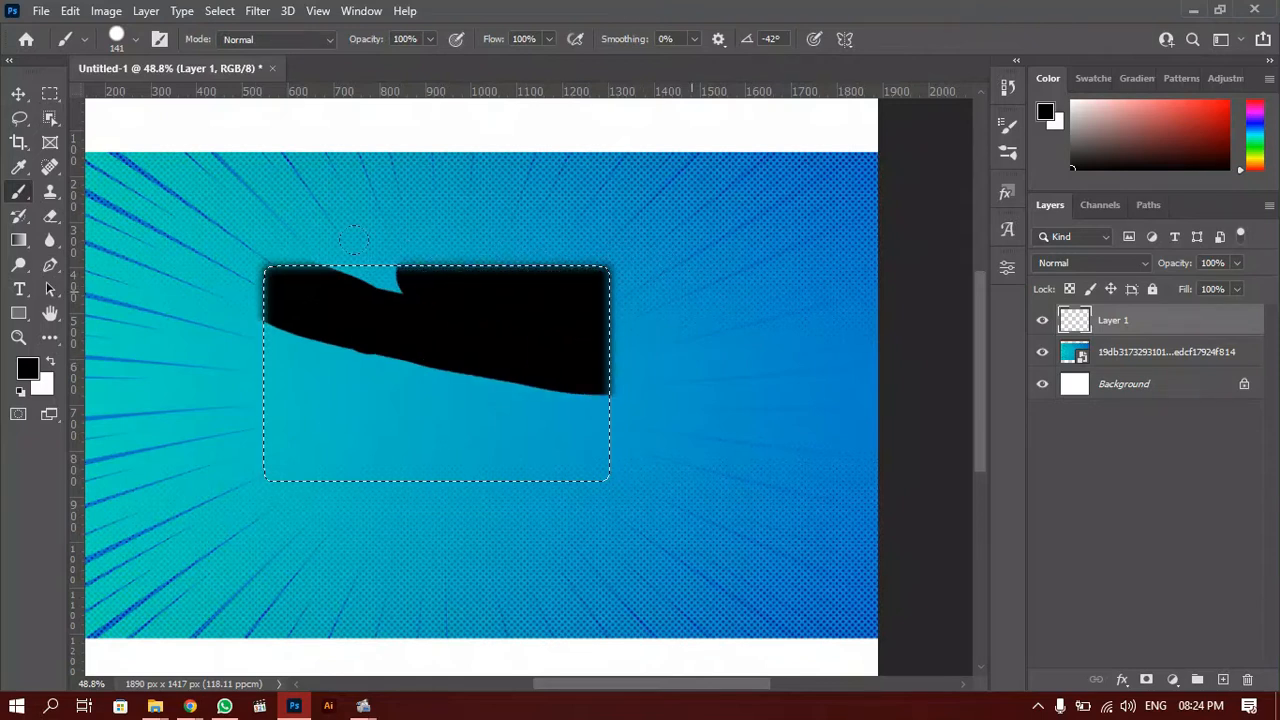
left_click_drag(511, 282, 592, 420)
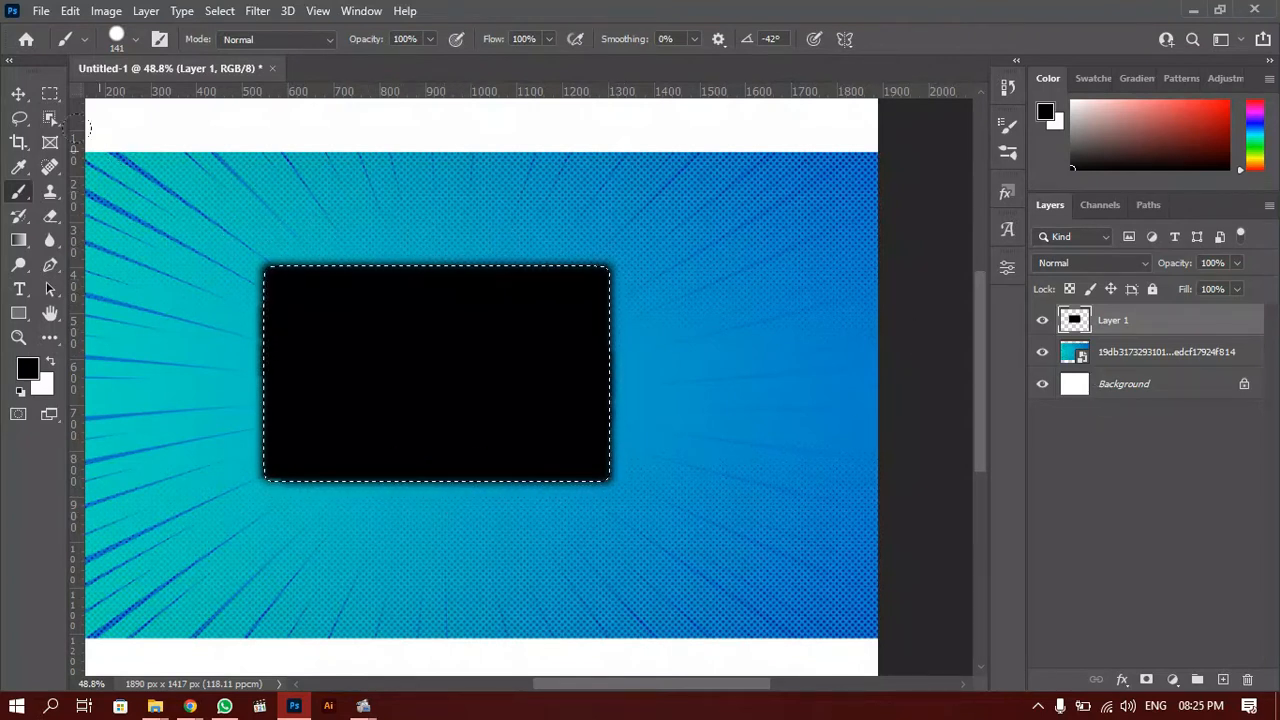
Clear the rectangular selection and draw an elliptical marquee about 505 × 660 px to the right of the black rectangle.
left_click(54, 97)
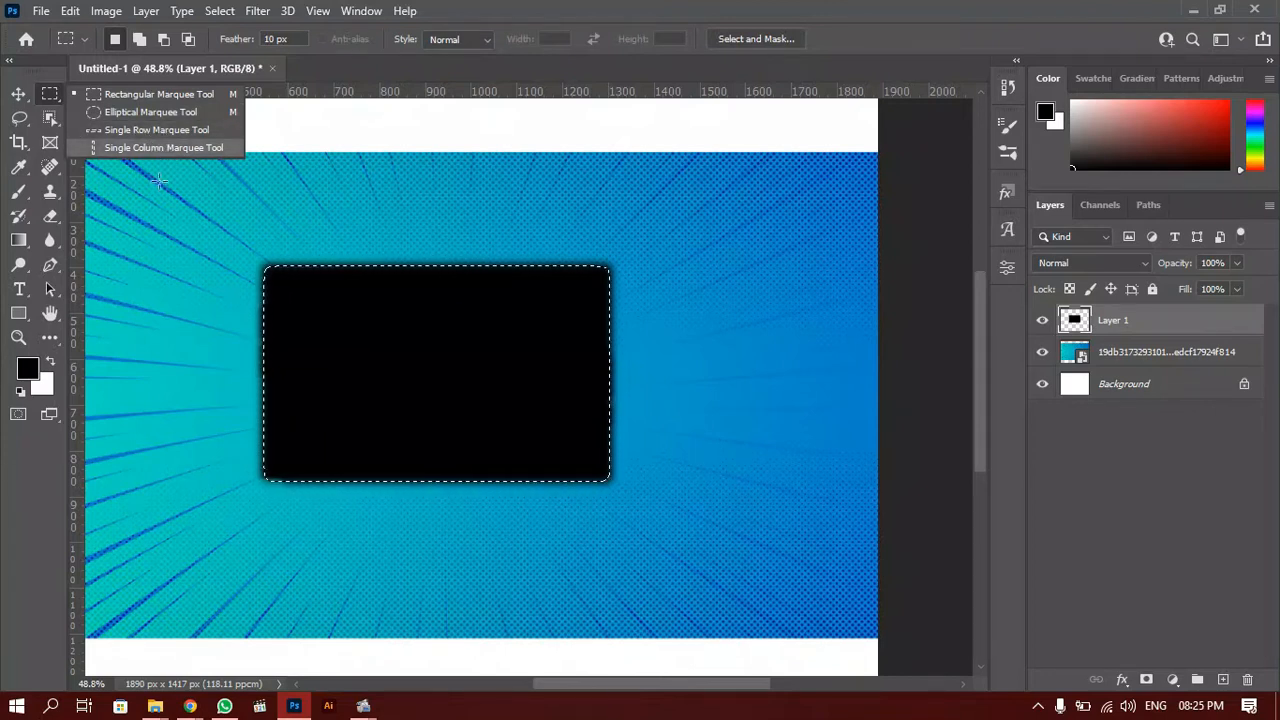
left_click(351, 298)
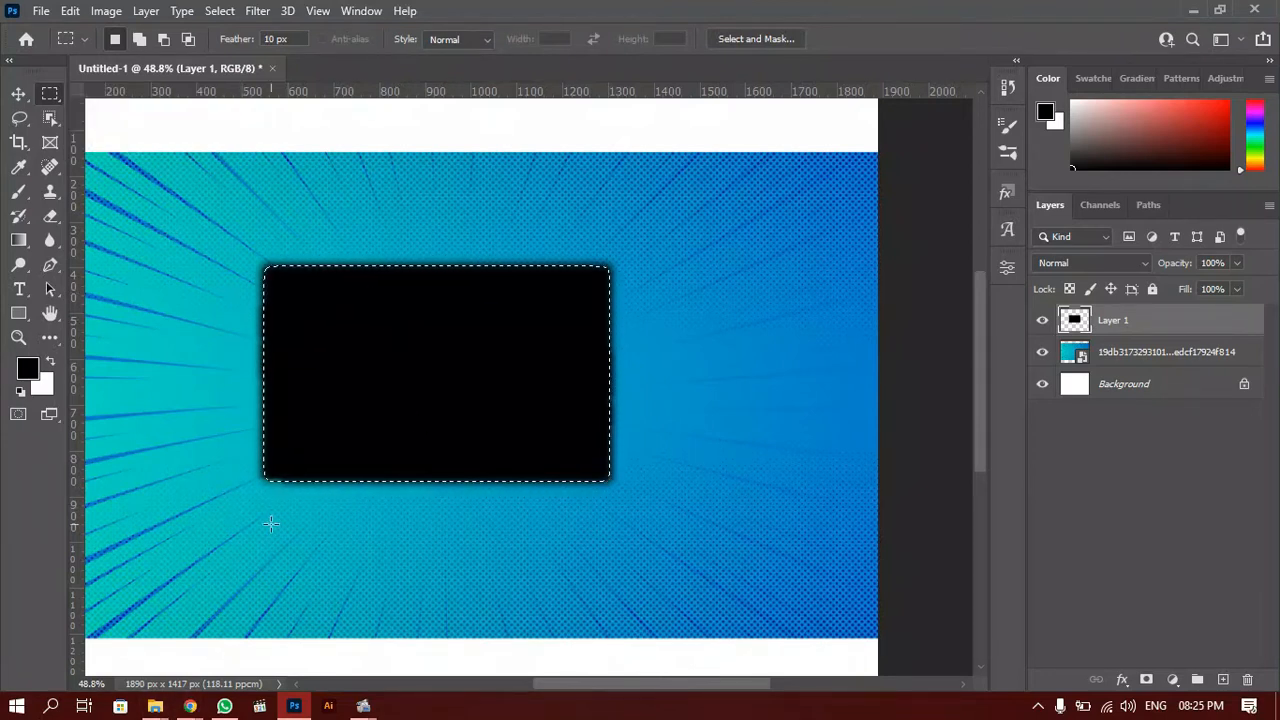
left_click_drag(50, 94, 117, 109)
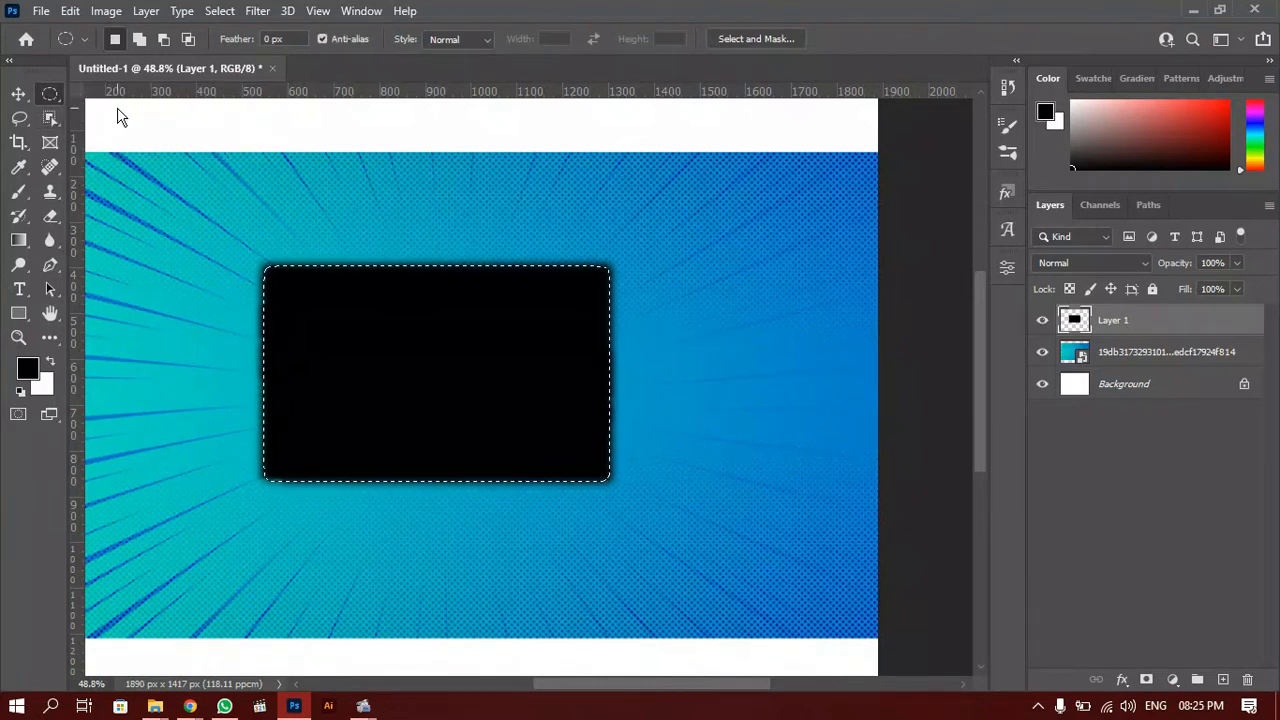
left_click(724, 457)
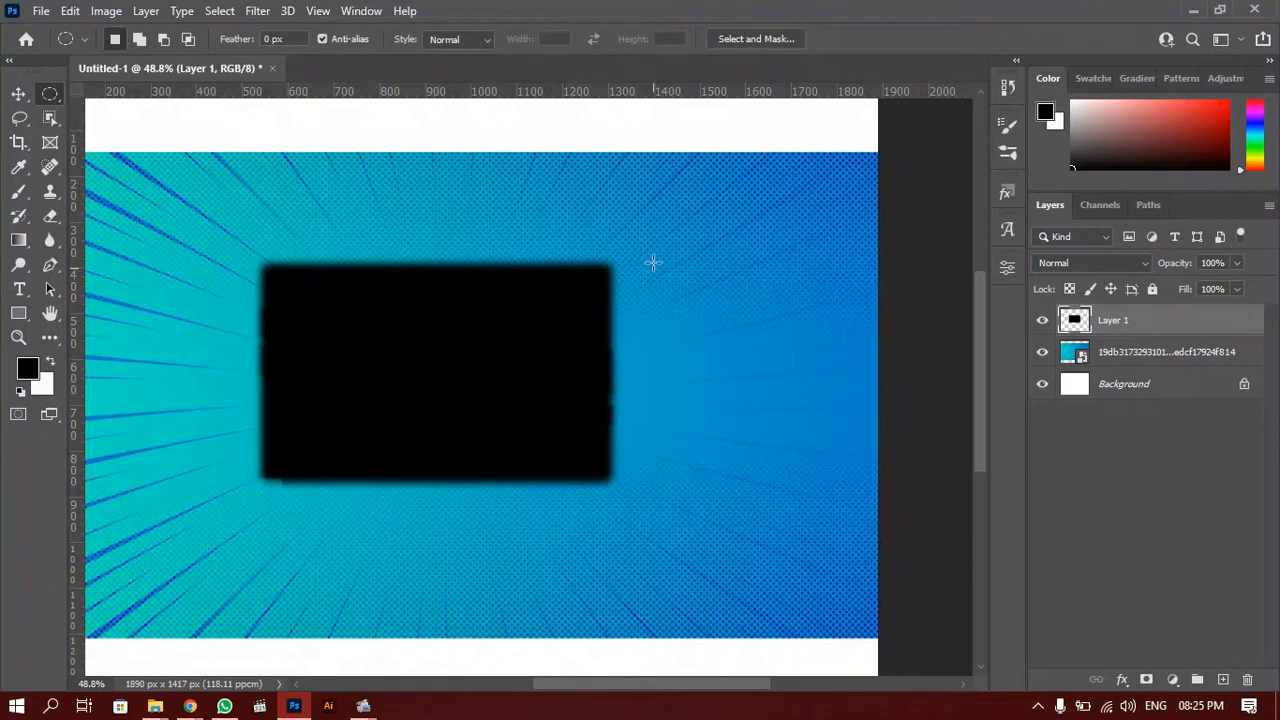
left_click_drag(638, 238, 863, 563)
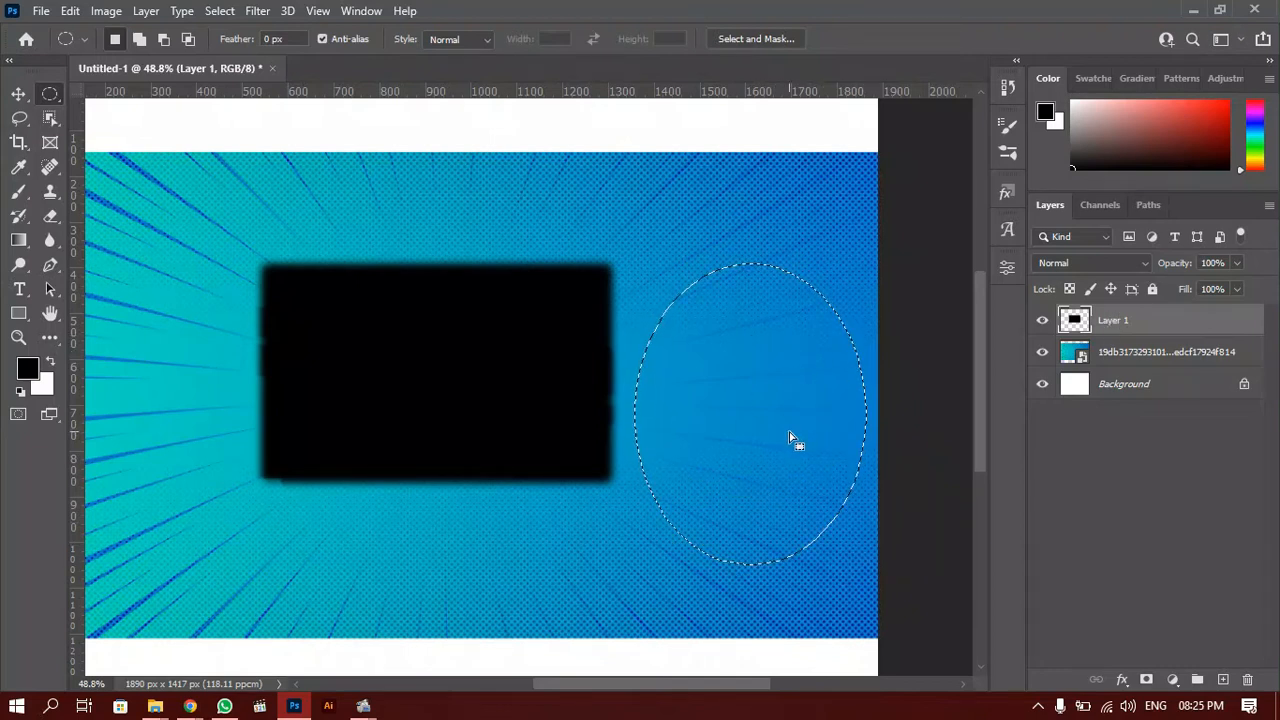
Paint the elliptical selection solid black, enlarging the brush to 285, and deselect it.
key("b")
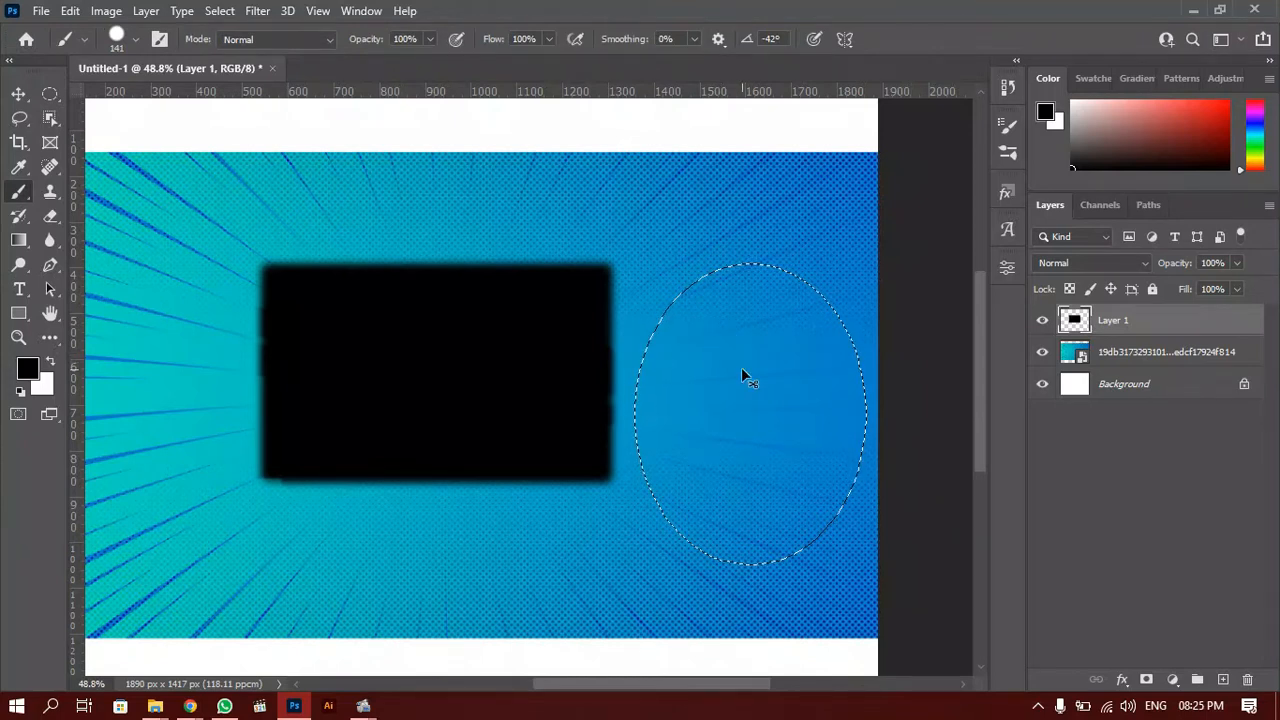
mouse_move(742, 367)
left_mouse_down()
mouse_move(775, 376)
mouse_move(788, 335)
mouse_move(790, 441)
left_mouse_up()
mouse_move(800, 480)
left_mouse_down()
mouse_move(690, 480)
mouse_move(800, 320)
mouse_move(712, 333)
left_mouse_up()
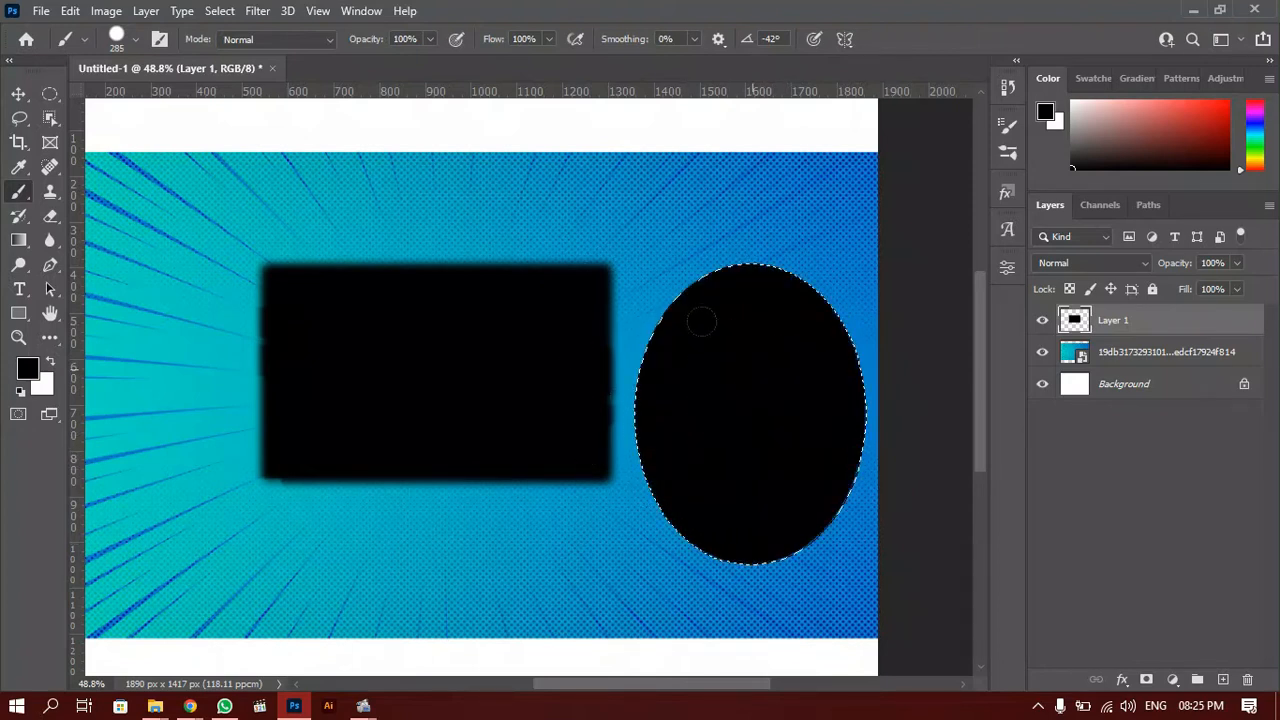
key("ctrl+d")
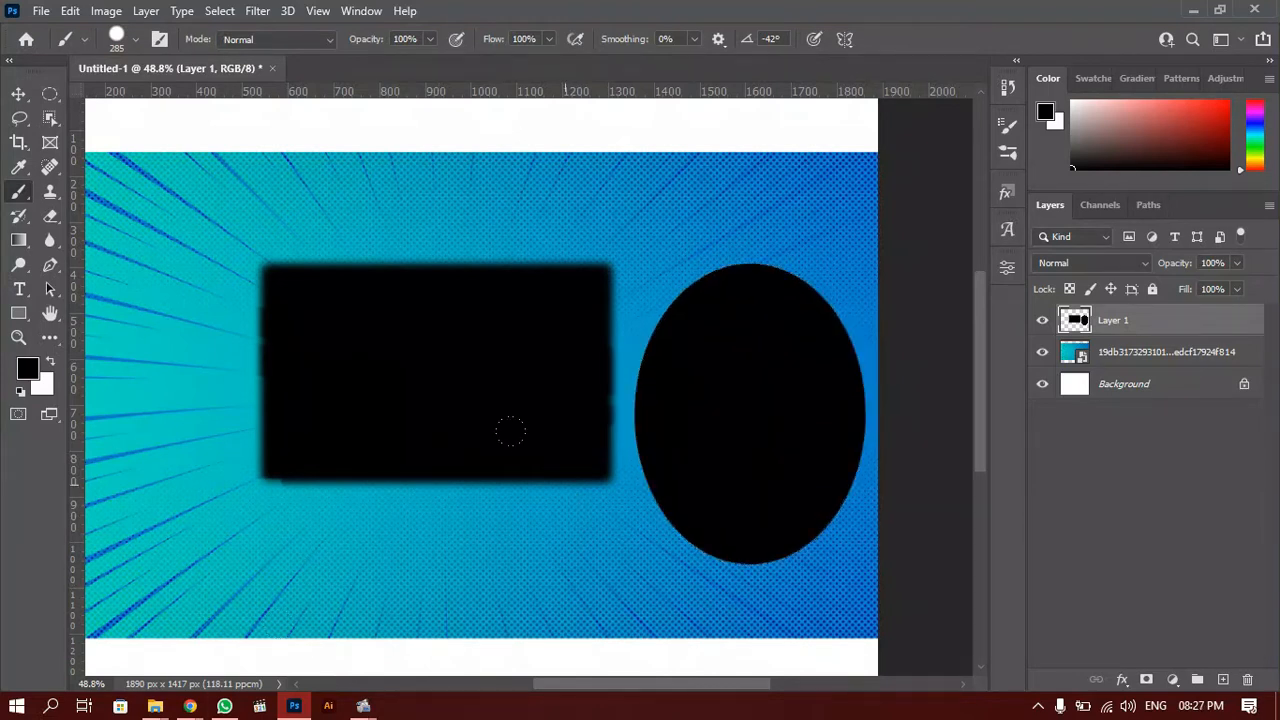
Try a selection with the Single Row Marquee tool across the artwork and deselect it.
left_click(50, 94)
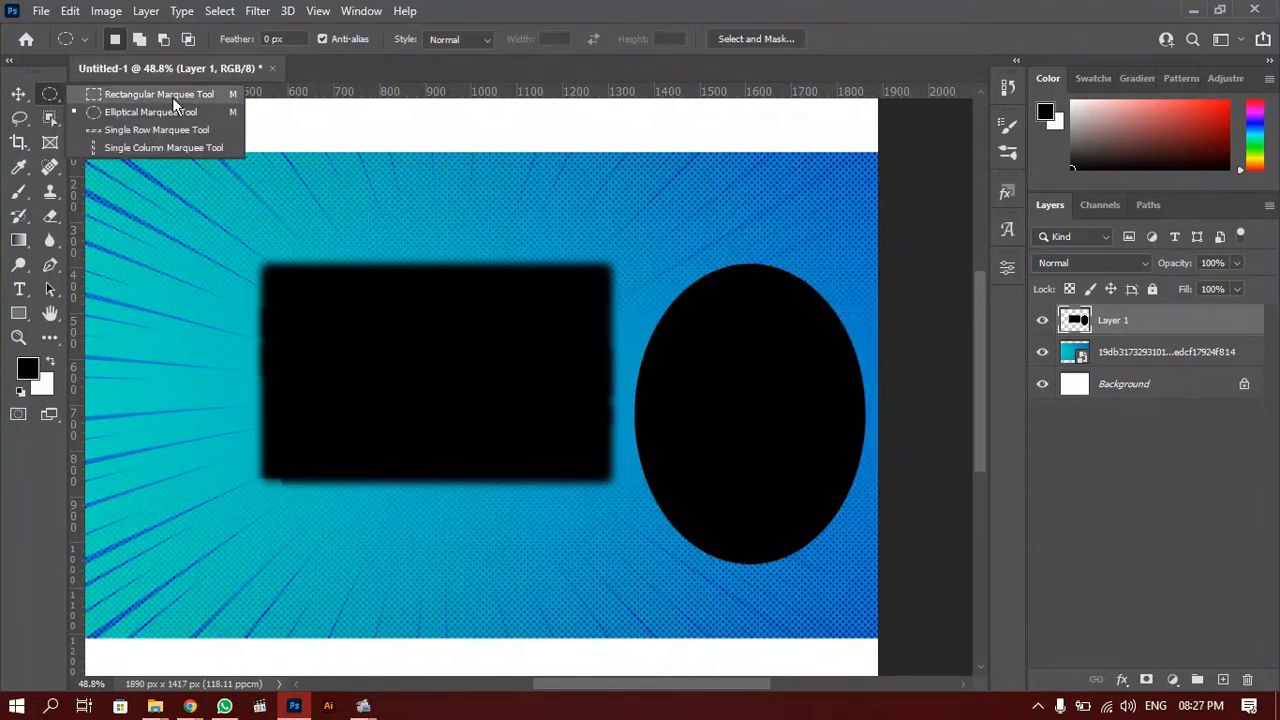
left_click(157, 130)
left_click_drag(200, 560, 270, 239)
key("ctrl+d")
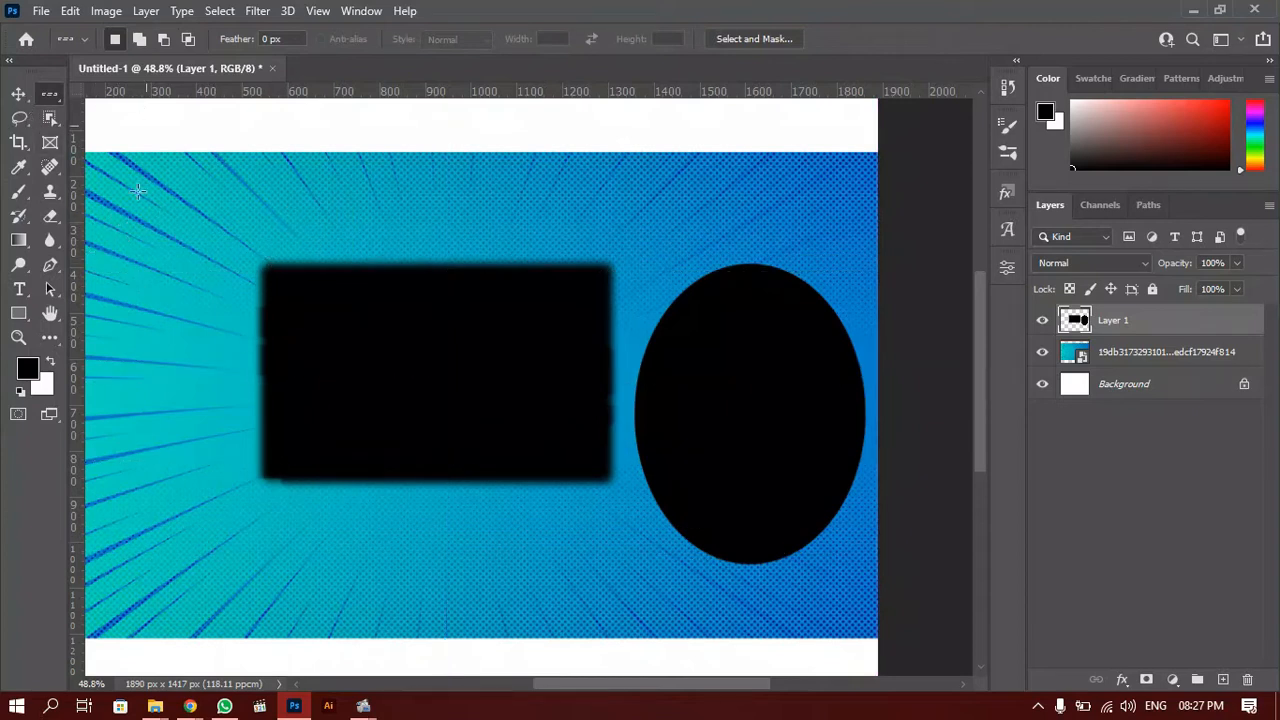
Draw a freehand Lasso selection about 330 × 340 px over the rays to the left of the black rectangle.
left_click(20, 122)
left_click(82, 119)
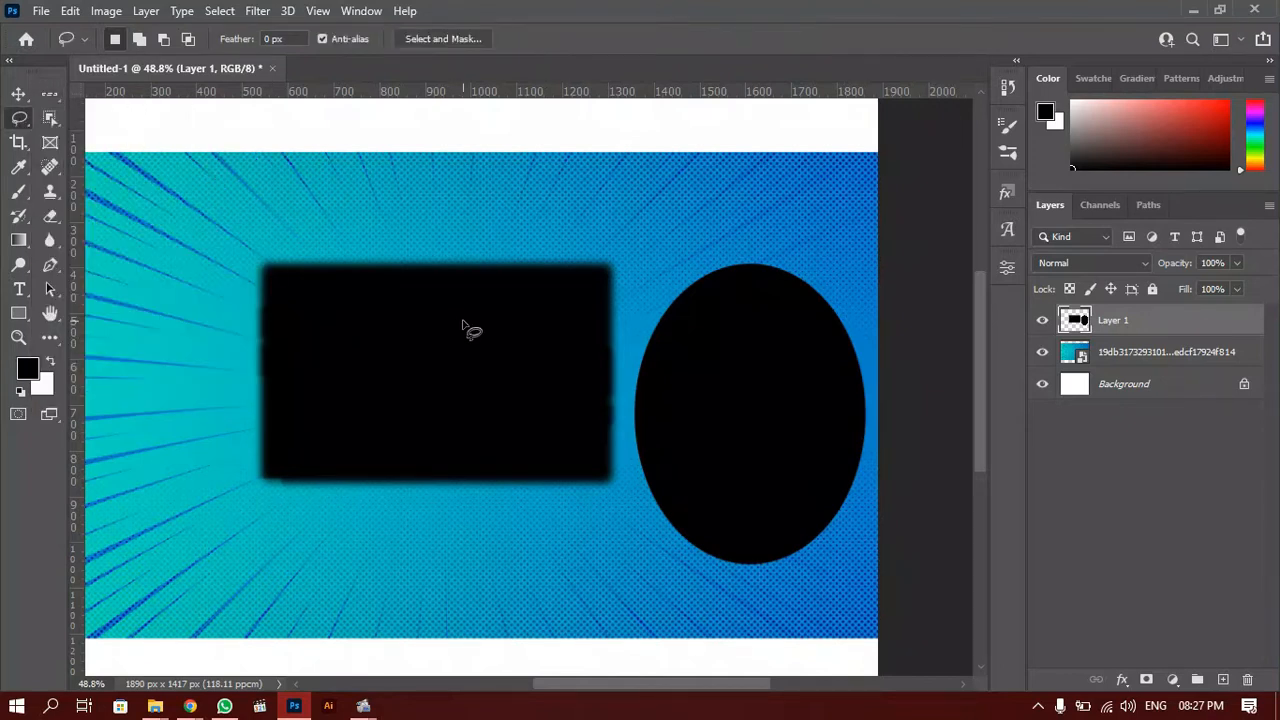
left_click_drag(548, 432, 678, 401)
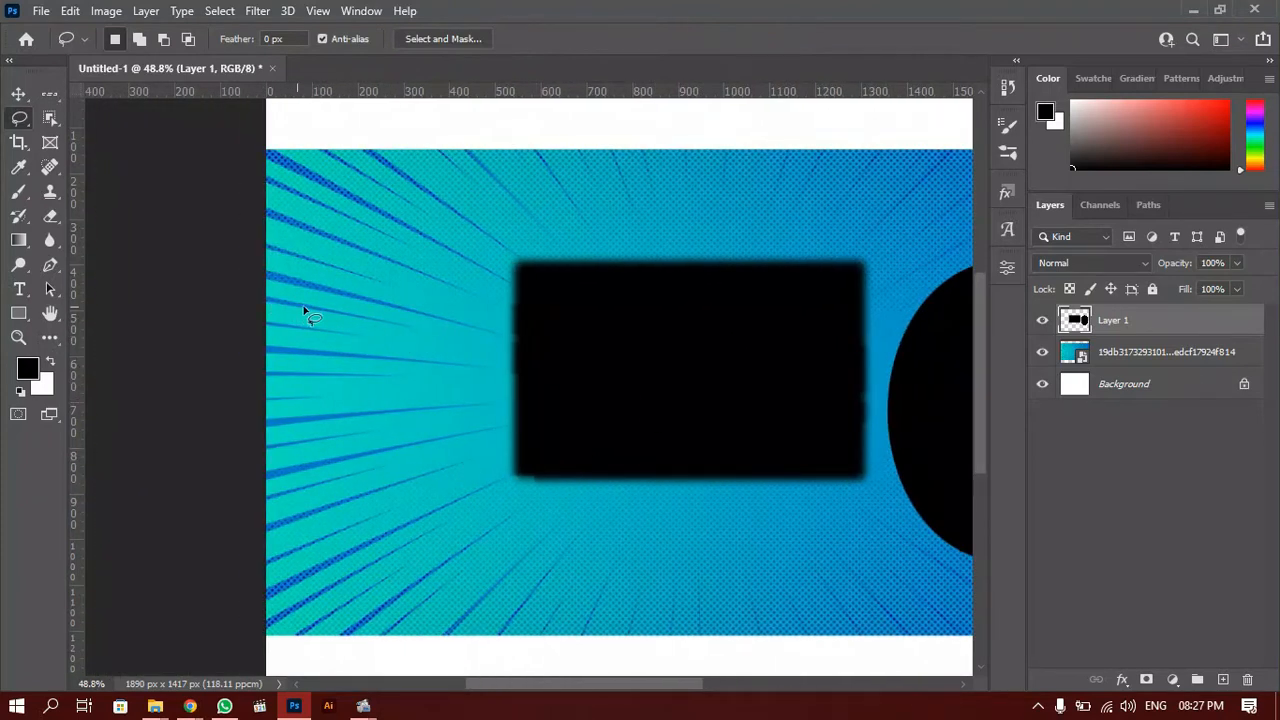
scroll(357, 311, "up", 3)
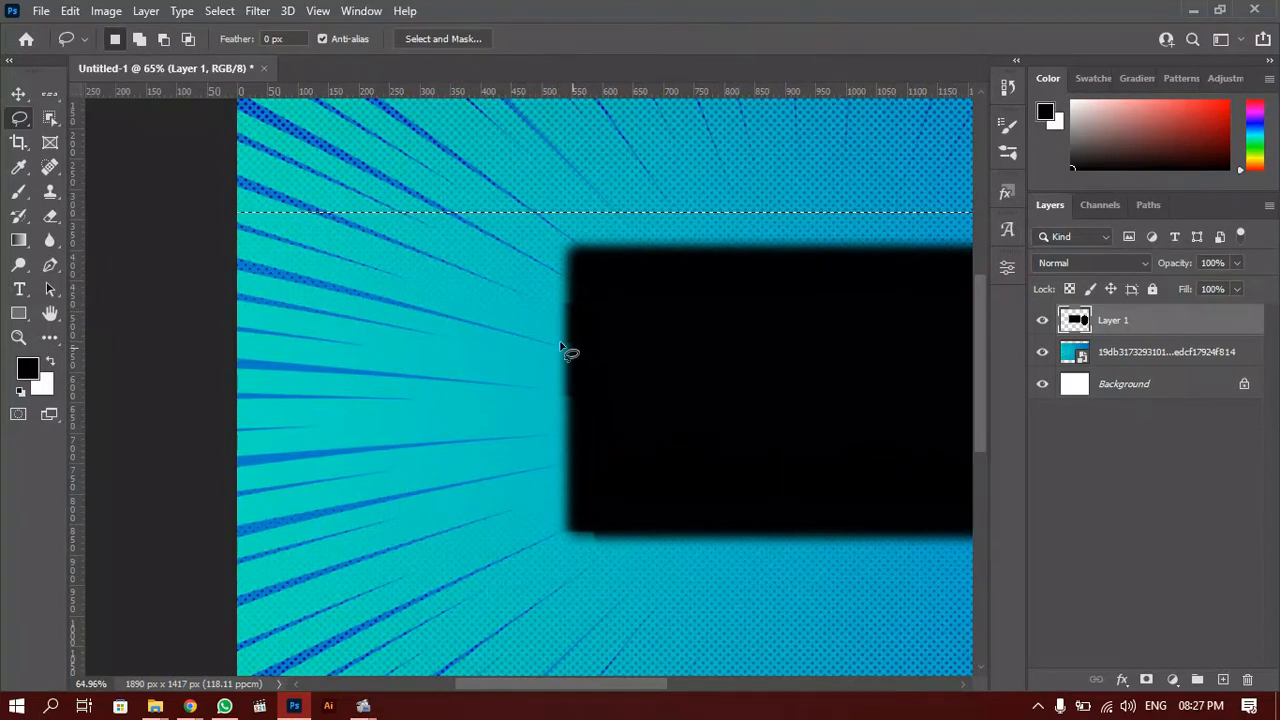
left_click_drag(403, 291, 416, 358)
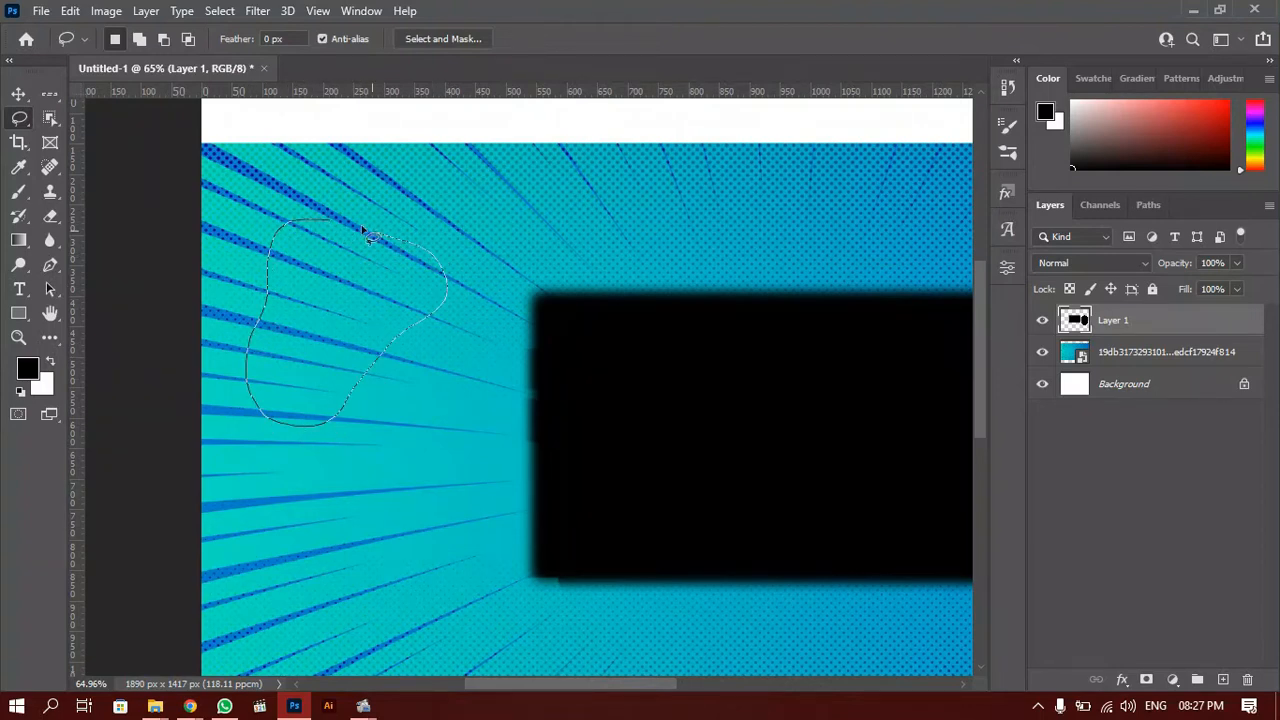
Close the freehand Lasso outline over the rays to the left of the black rectangle.
left_click_drag(330, 220, 331, 222)
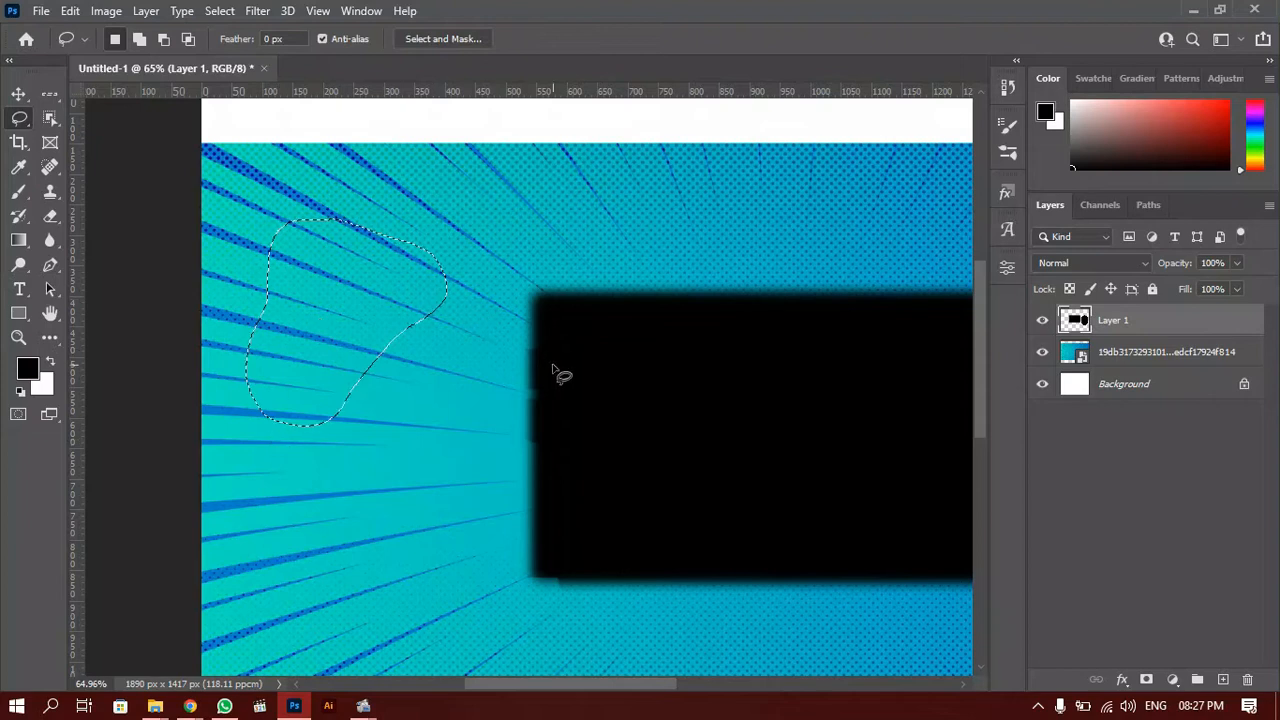
left_click_drag(407, 391, 347, 339)
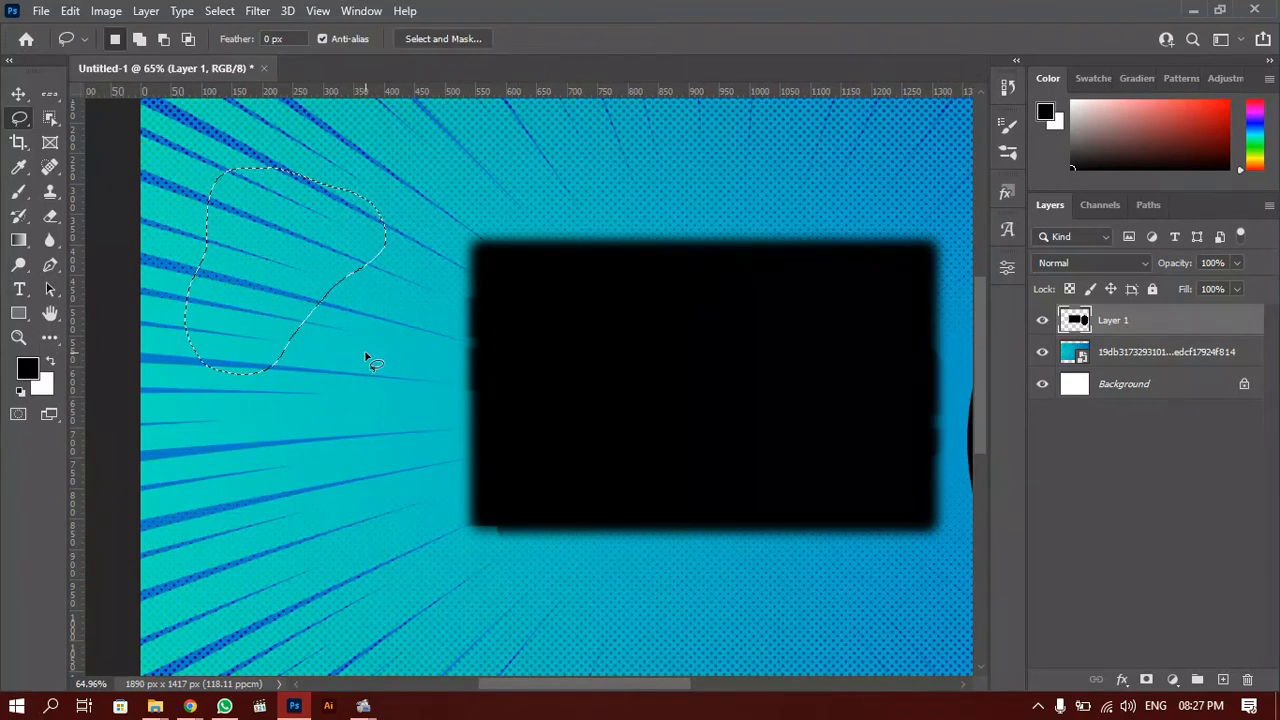
left_click(1248, 706)
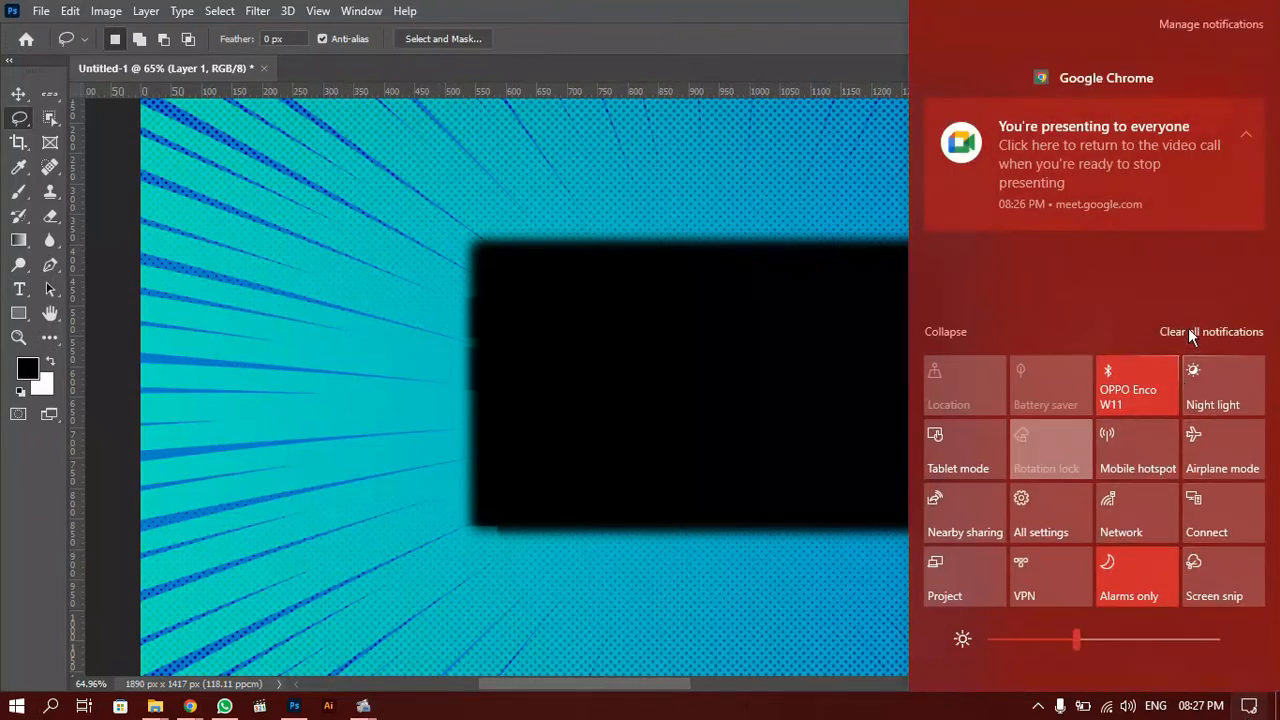
left_click(1248, 706)
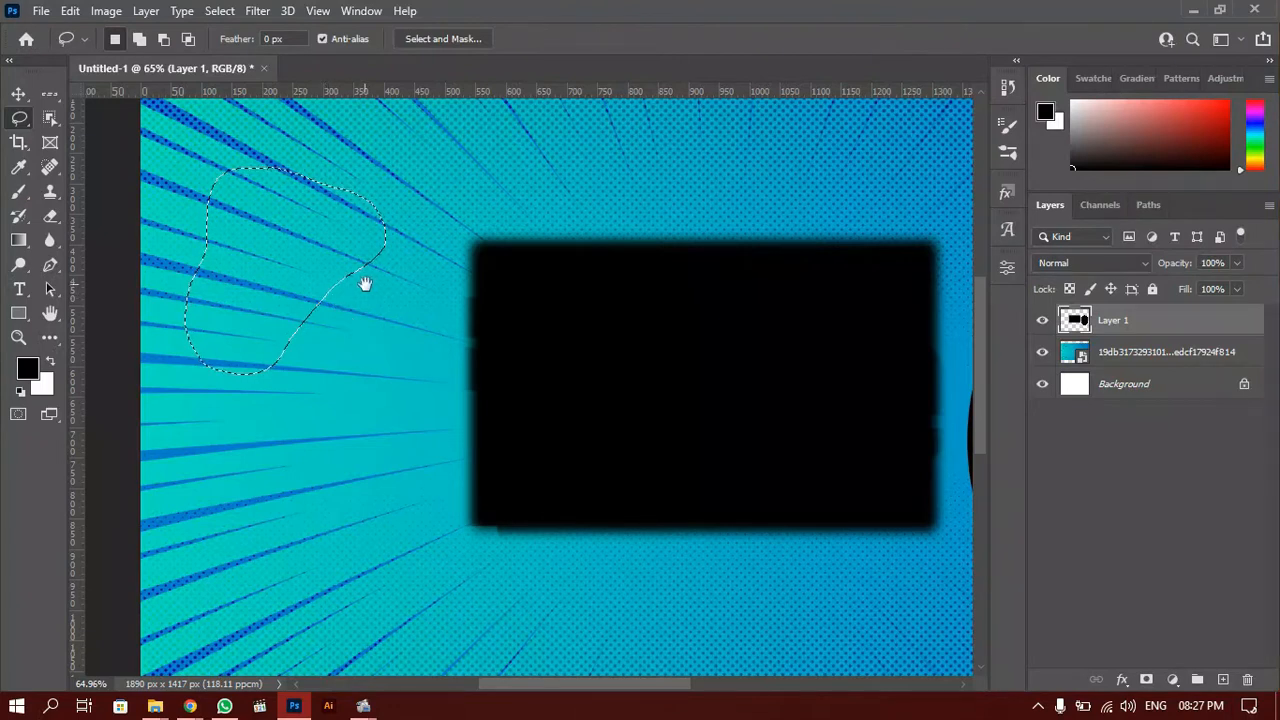
left_click_drag(366, 280, 429, 380)
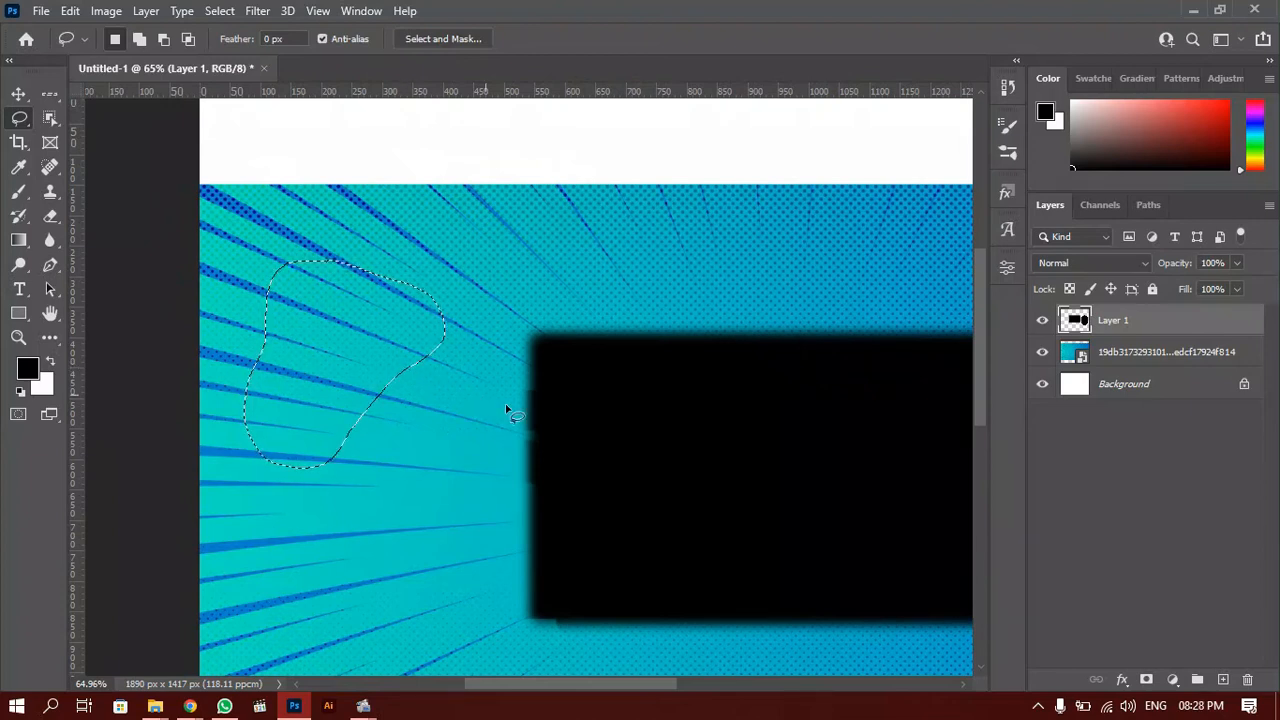
mouse_move(431, 471)
left_mouse_down()
mouse_move(426, 406)
mouse_move(366, 391)
left_mouse_up()
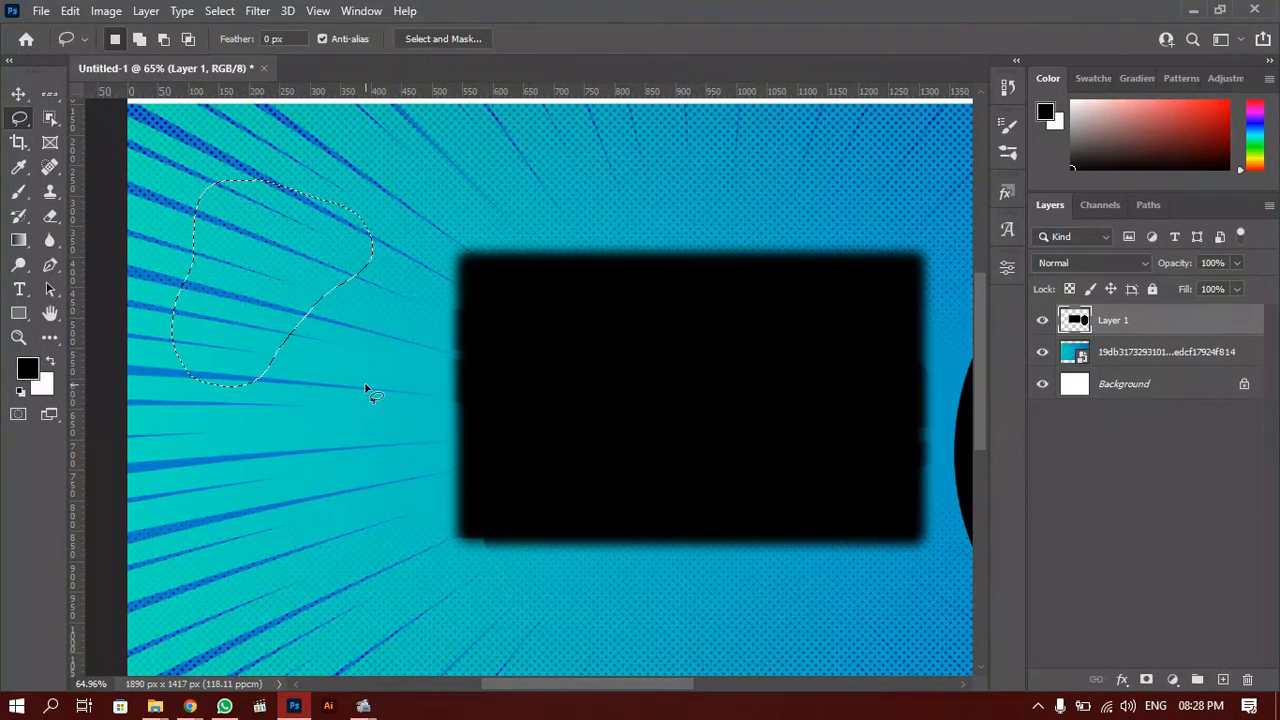
Extend the Lasso selection with a freehand area on its lower right side, and subtract a freehand area along its bottom edge.
key("shift")
mouse_move(369, 247)
left_mouse_down()
mouse_move(404, 338)
mouse_move(322, 444)
mouse_move(371, 252)
left_mouse_up()
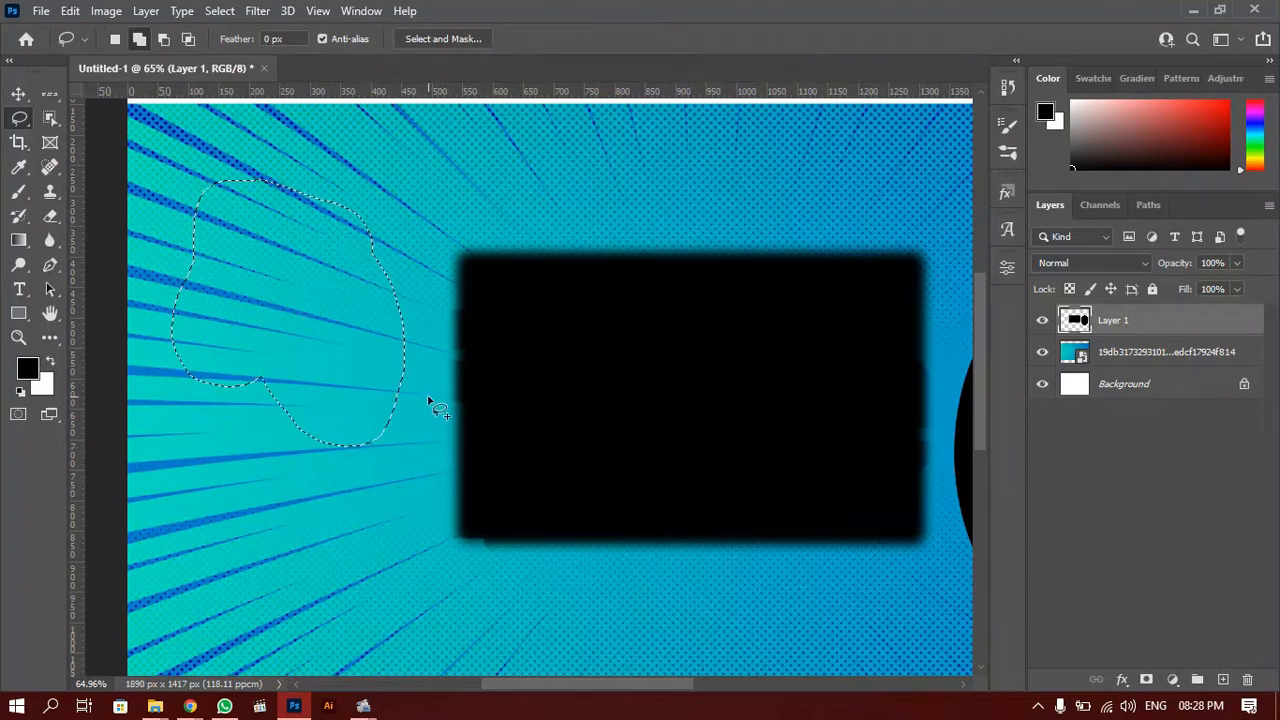
key("alt")
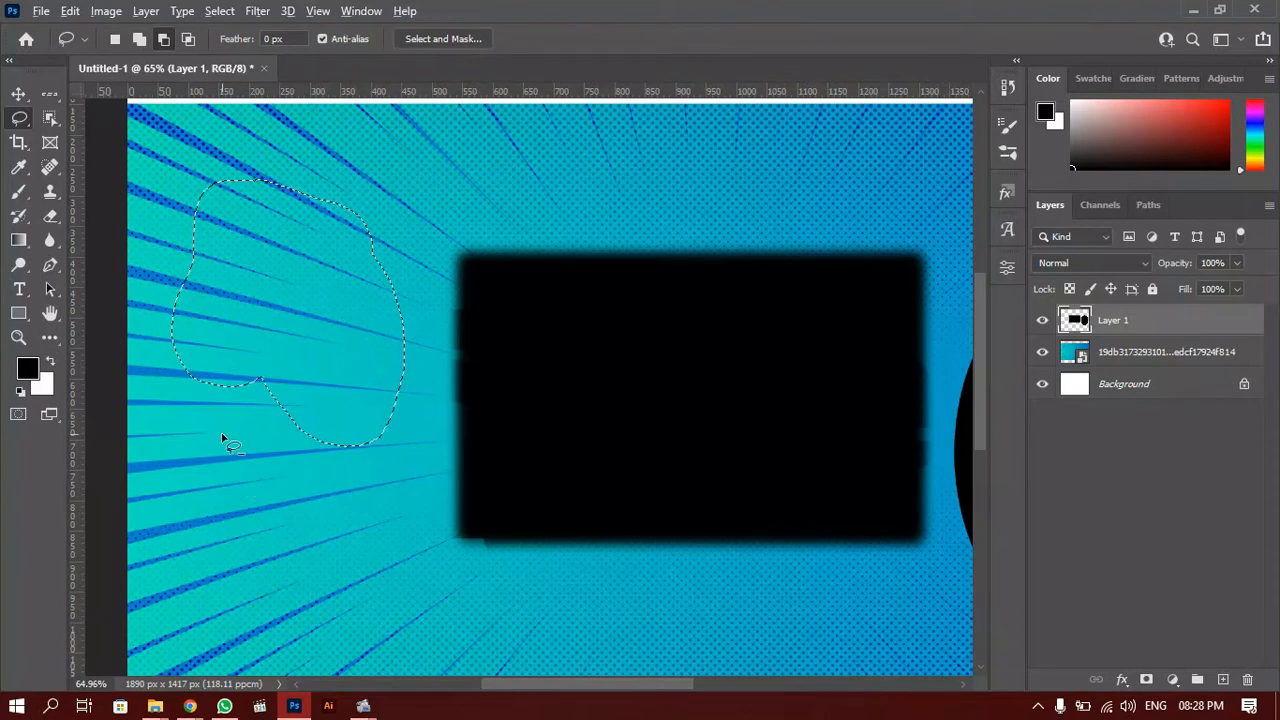
left_click_drag(222, 432, 265, 412)
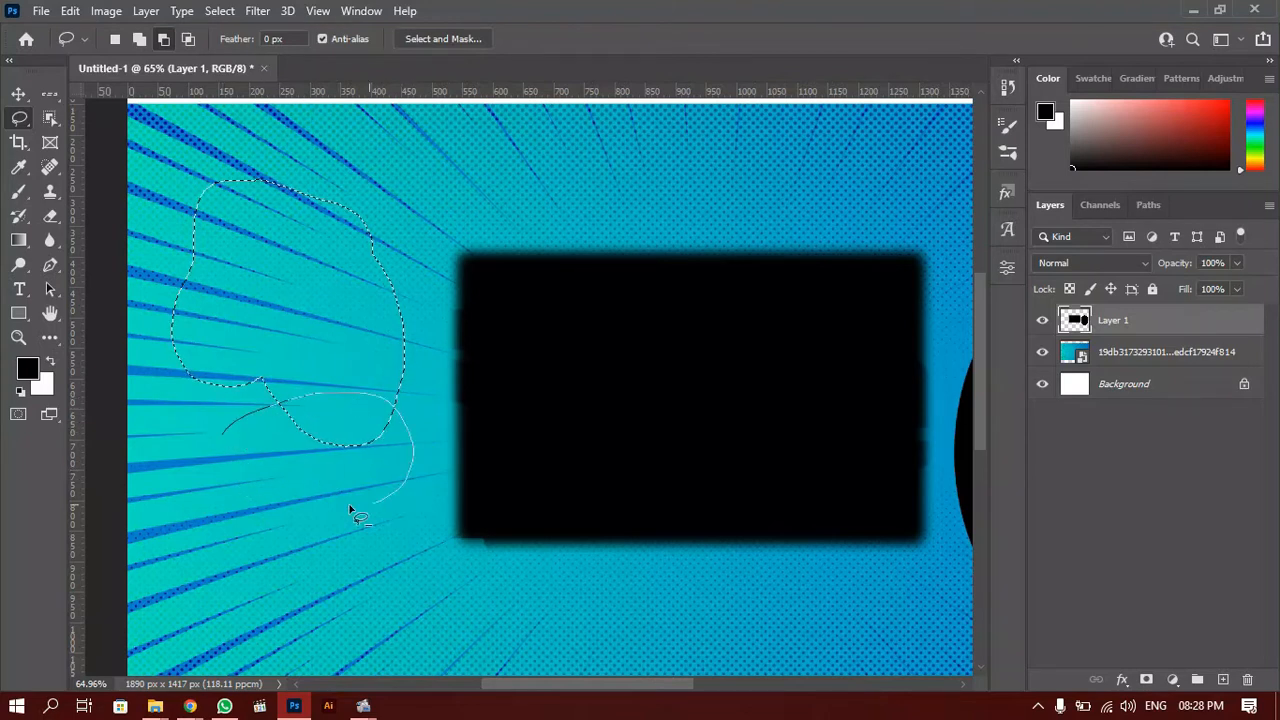
left_click_drag(224, 440, 226, 442)
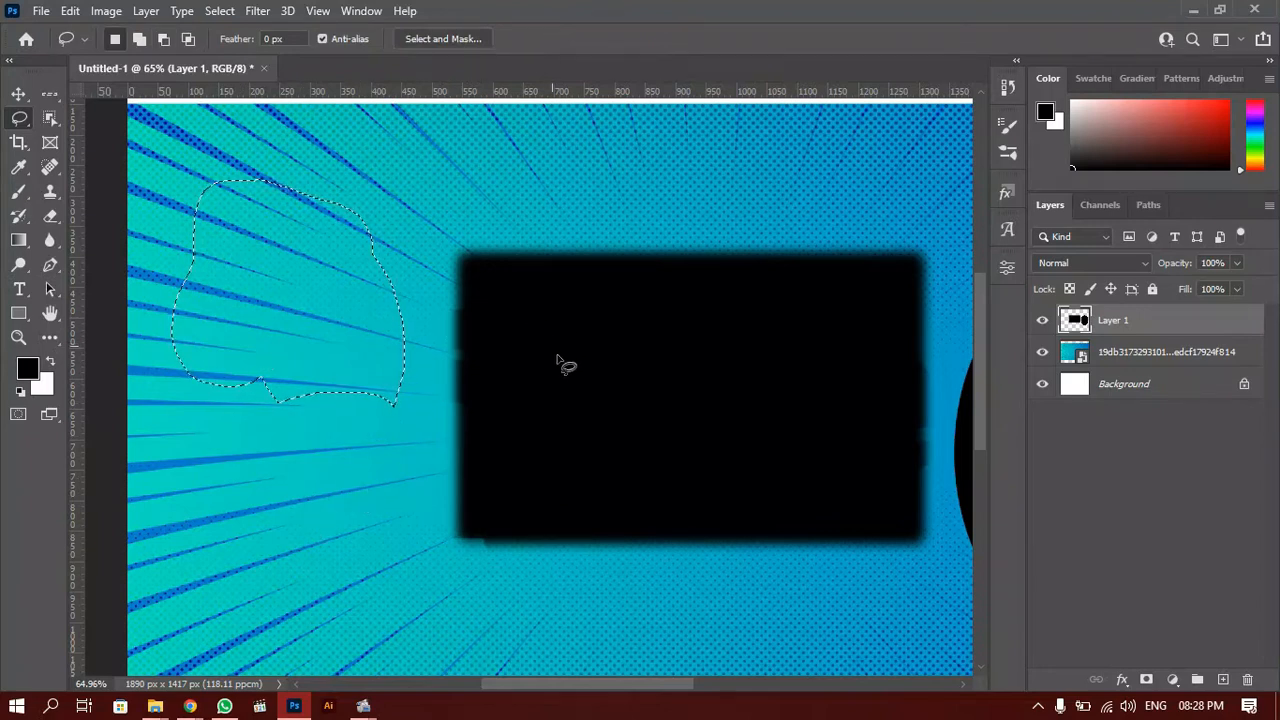
Paint the combined Lasso selection solid black with the 285 brush and deselect it.
mouse_move(349, 253)
left_mouse_down()
mouse_move(391, 349)
mouse_move(394, 323)
mouse_move(380, 325)
mouse_move(301, 245)
mouse_move(355, 371)
mouse_move(415, 440)
left_mouse_up()
key("b")
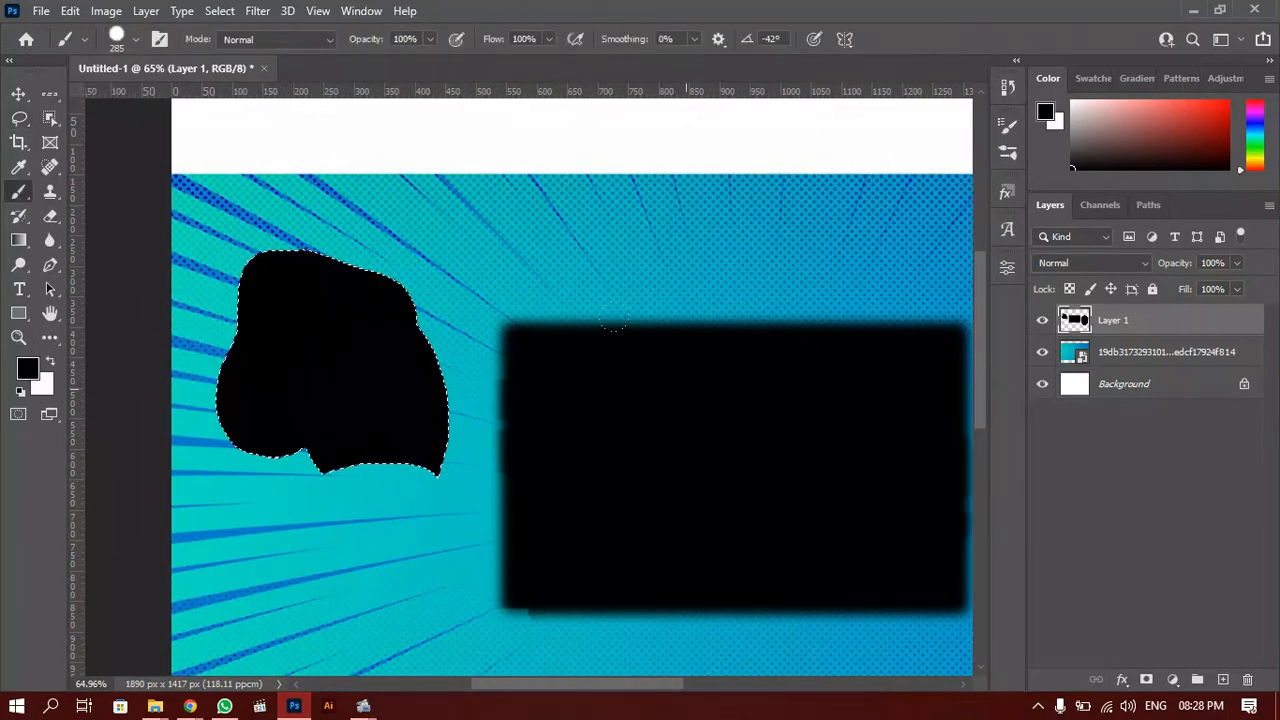
key("ctrl+d")
Try a many-sided Polygonal Lasso selection about 1090 × 315 px below the black rectangle, and deselect it.
left_click(18, 119)
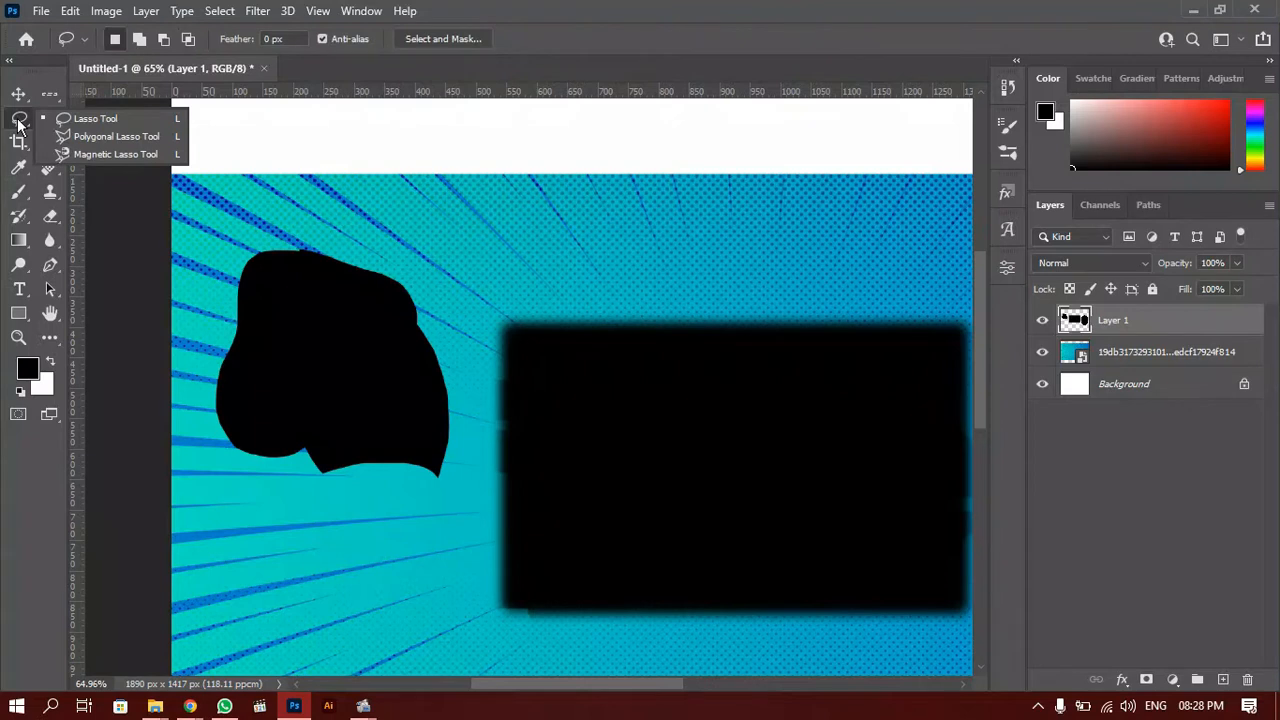
left_click(85, 134)
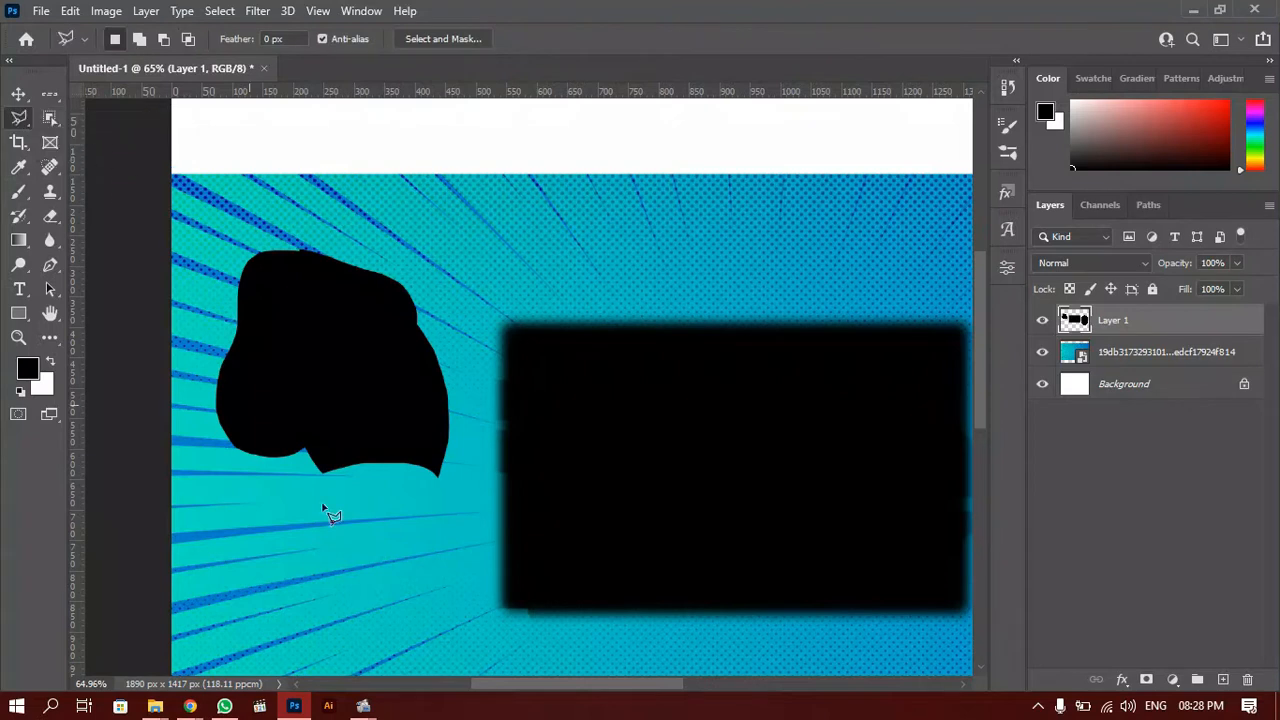
left_click_drag(672, 490, 428, 249)
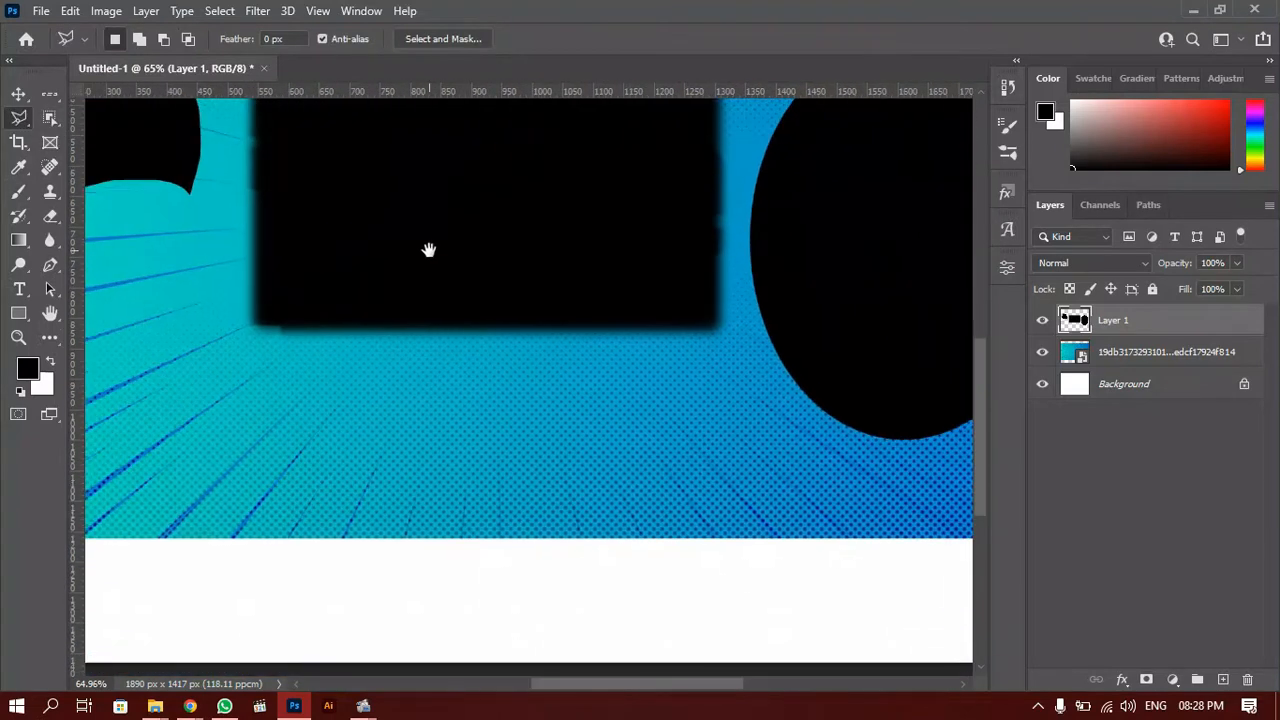
left_click(649, 418)
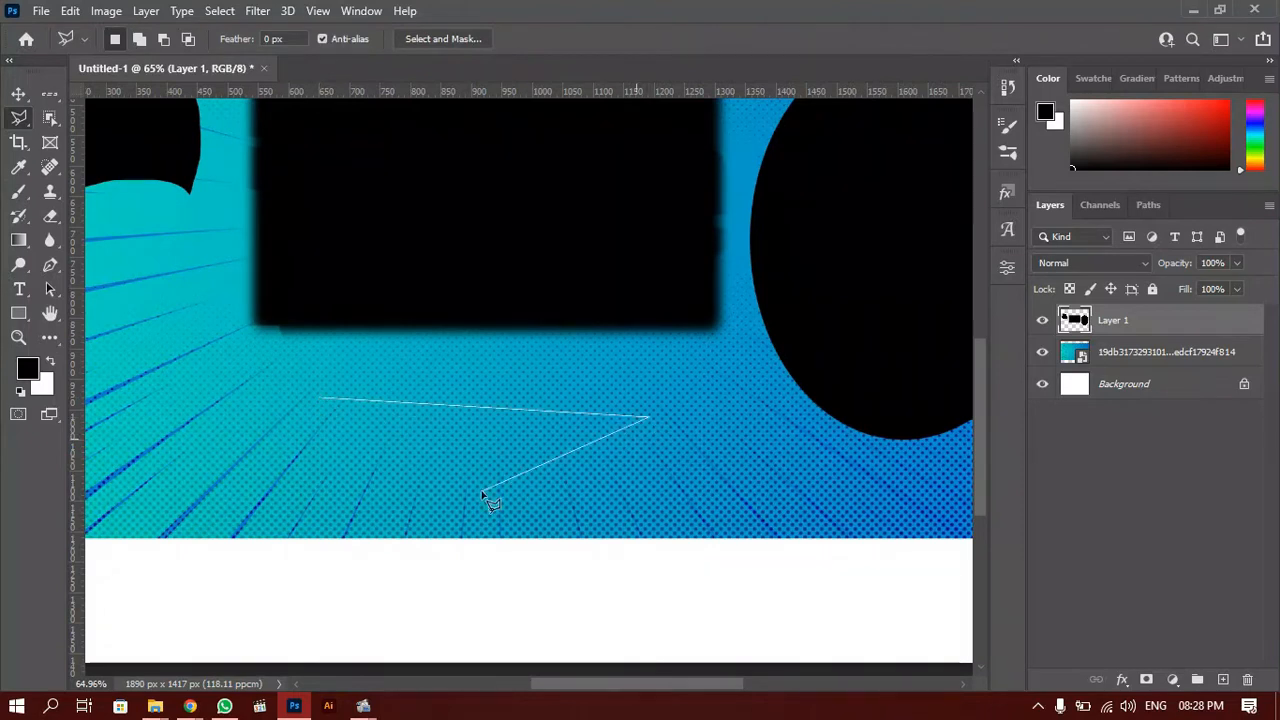
left_click(481, 490)
left_click(206, 358)
left_click(340, 378)
left_click(645, 378)
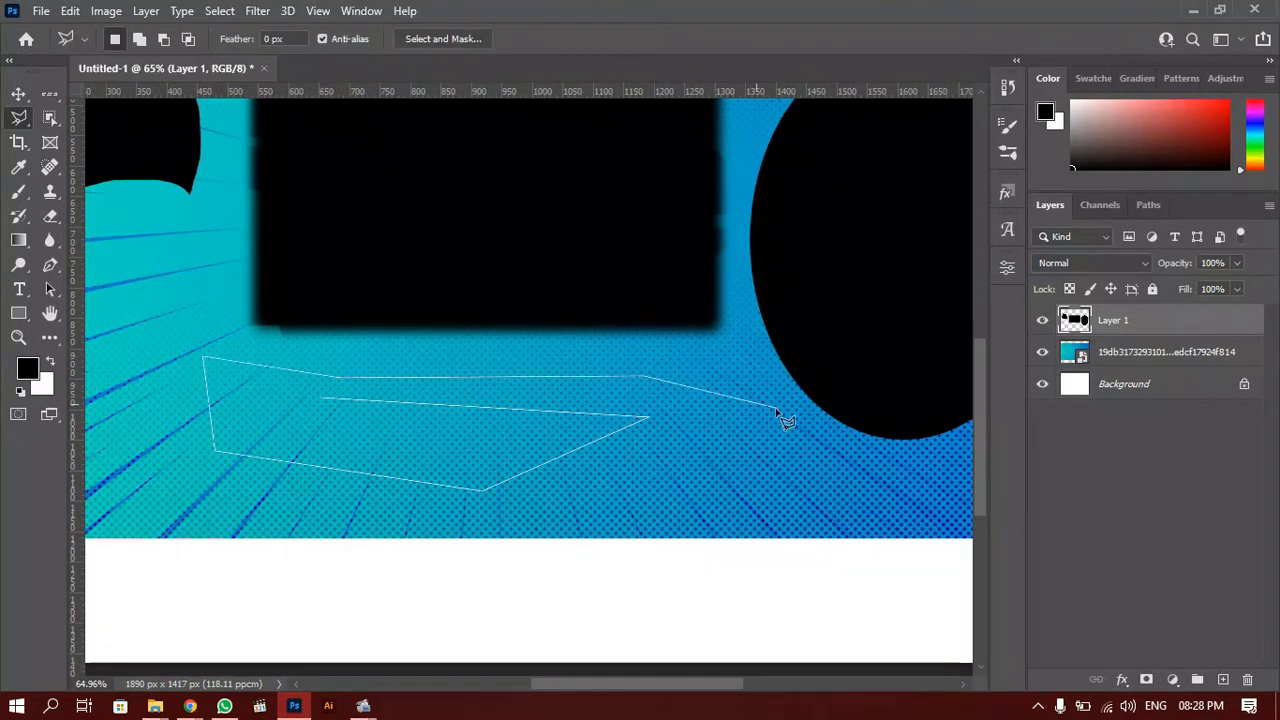
left_click(775, 408)
left_click(742, 510)
left_click(497, 514)
left_click(310, 546)
left_click(113, 421)
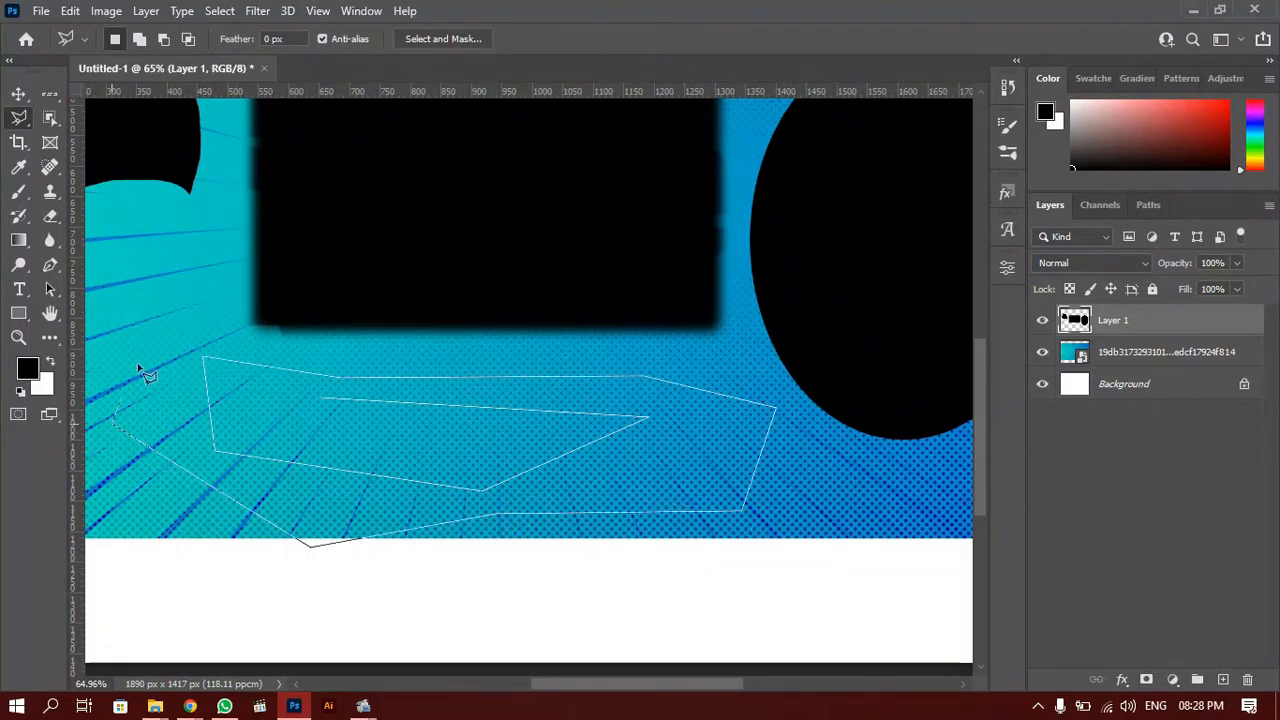
left_click(141, 363)
left_click_drag(391, 433, 564, 422)
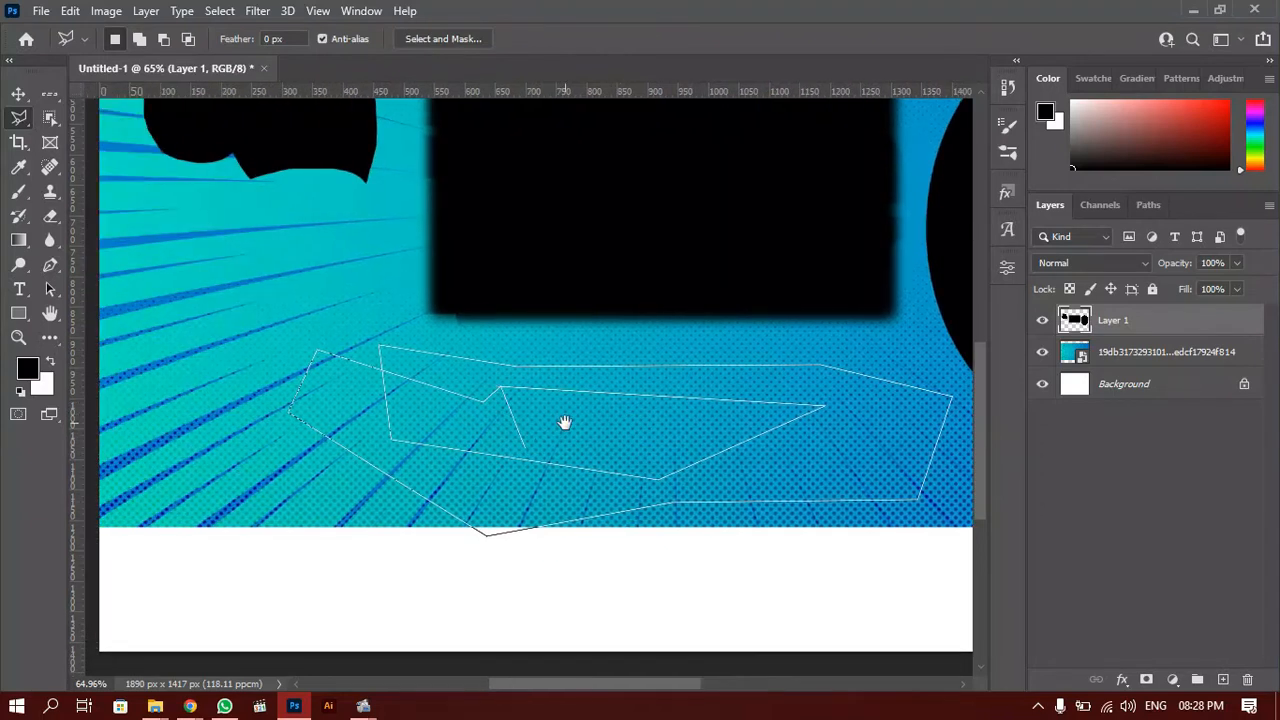
scroll(505, 405, "up", 3)
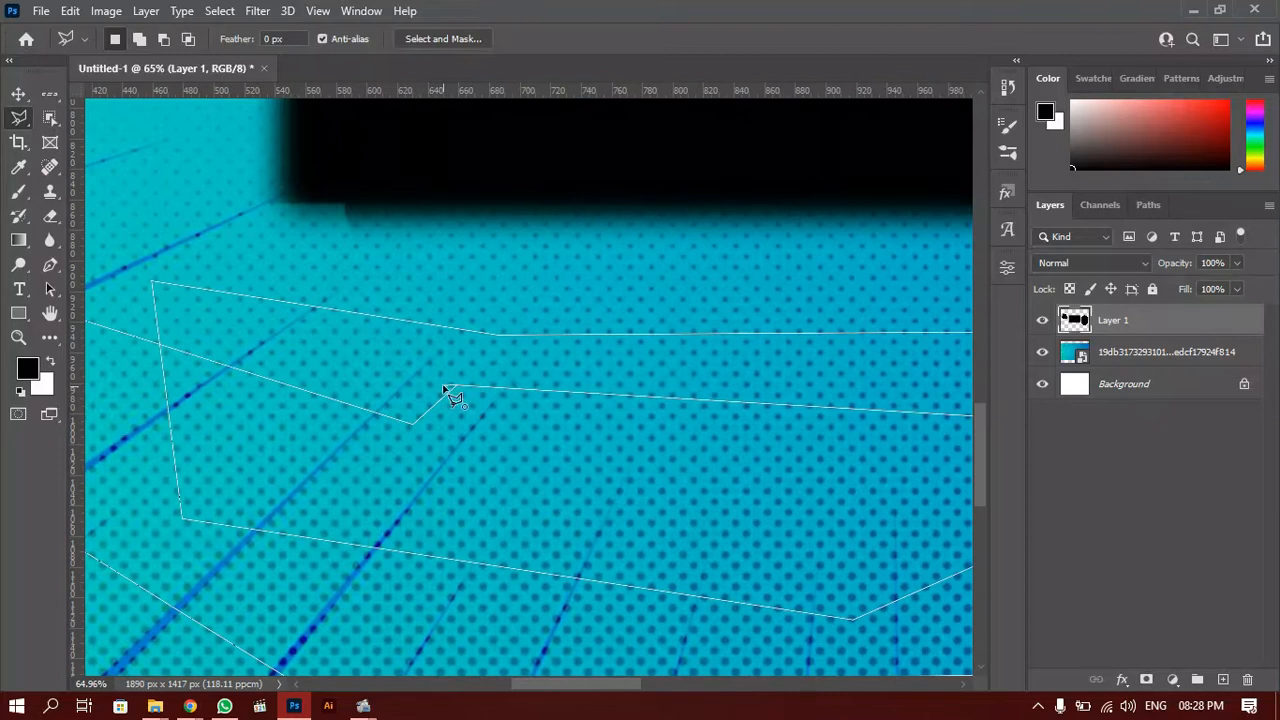
double_click(450, 390)
scroll(406, 397, "down", 4)
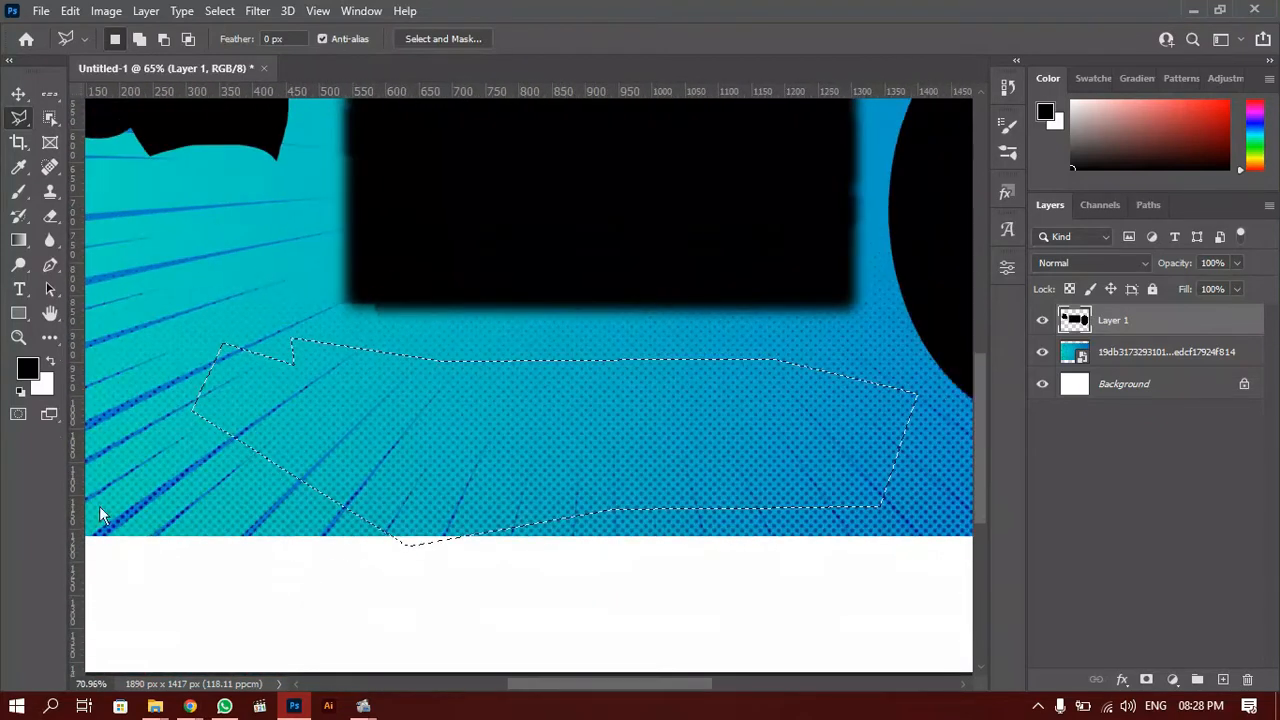
left_click_drag(565, 407, 509, 320)
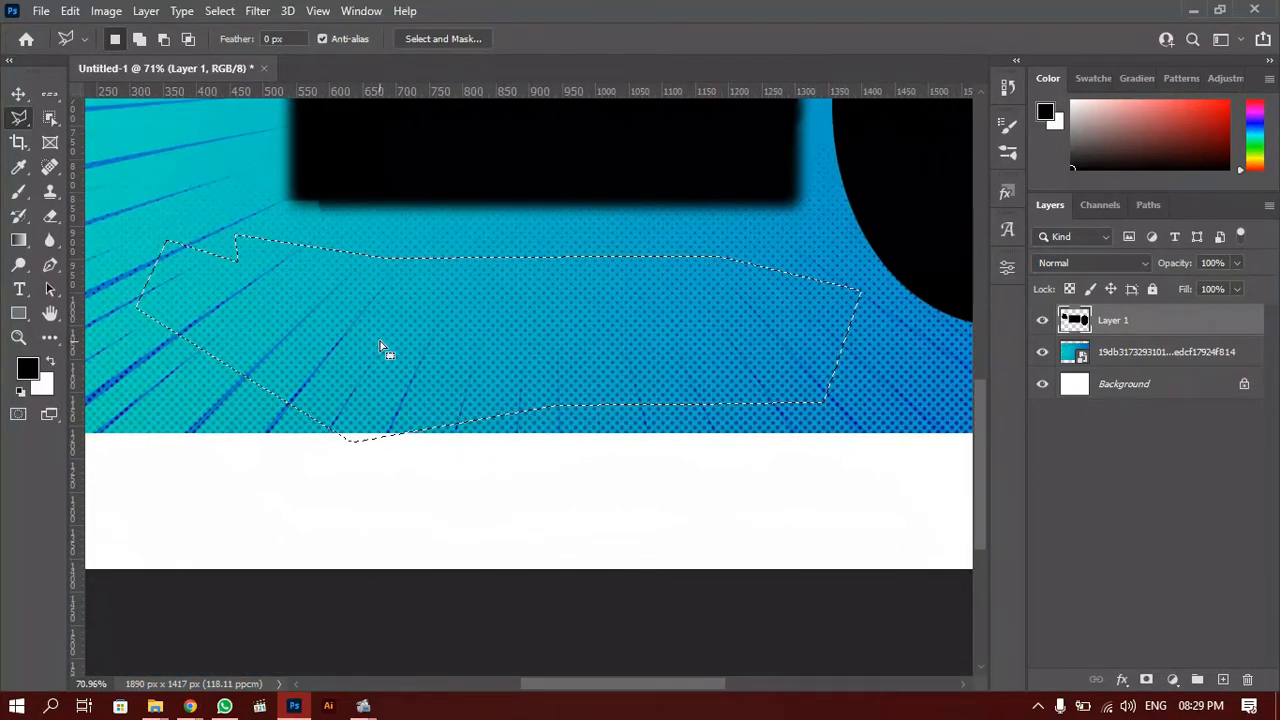
key("ctrl+d")
Trace the black ellipse's edge all the way round with the Magnetic Lasso tool and close the selection at its top.
left_click_drag(435, 350, 662, 458)
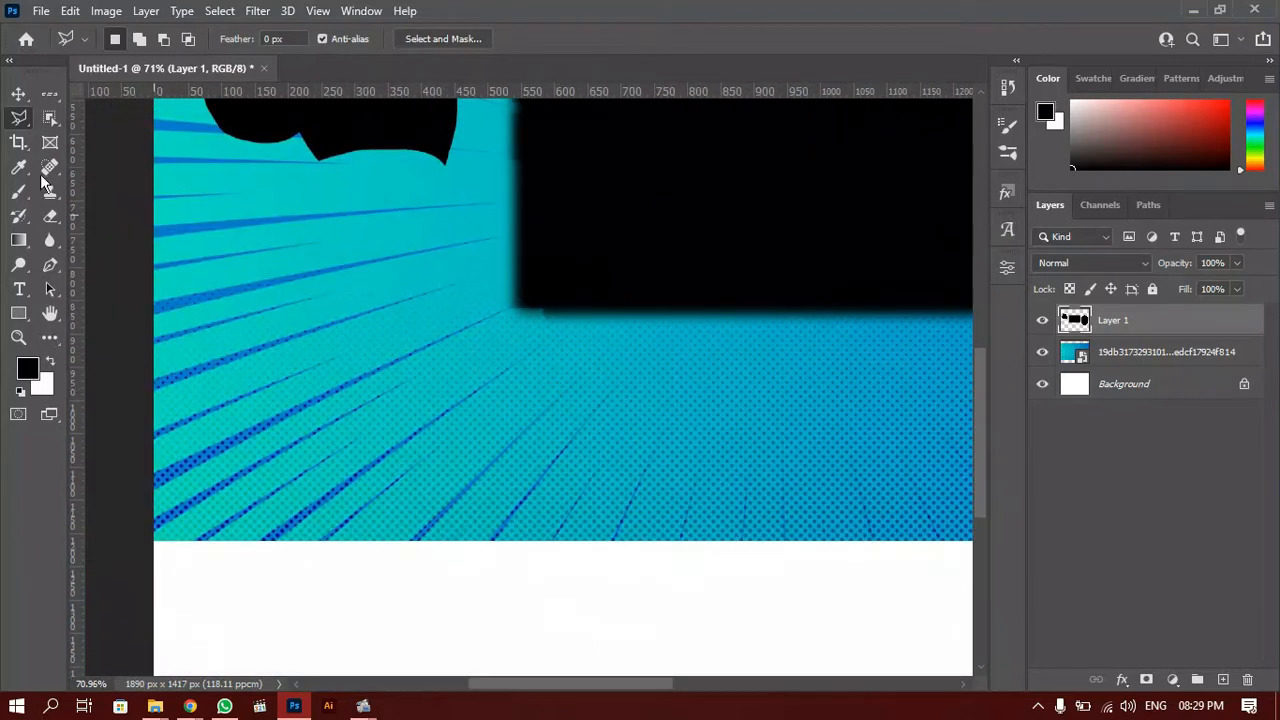
right_click(17, 120)
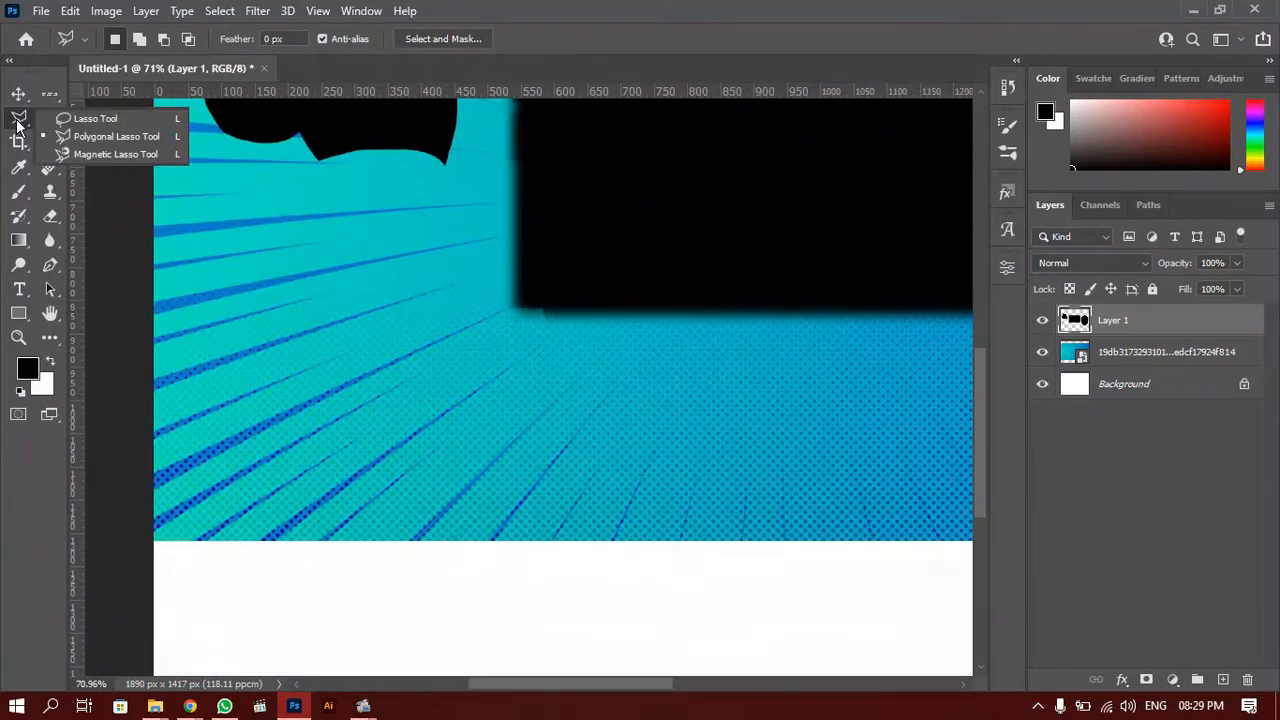
left_click(92, 155)
left_click_drag(634, 331, 403, 434)
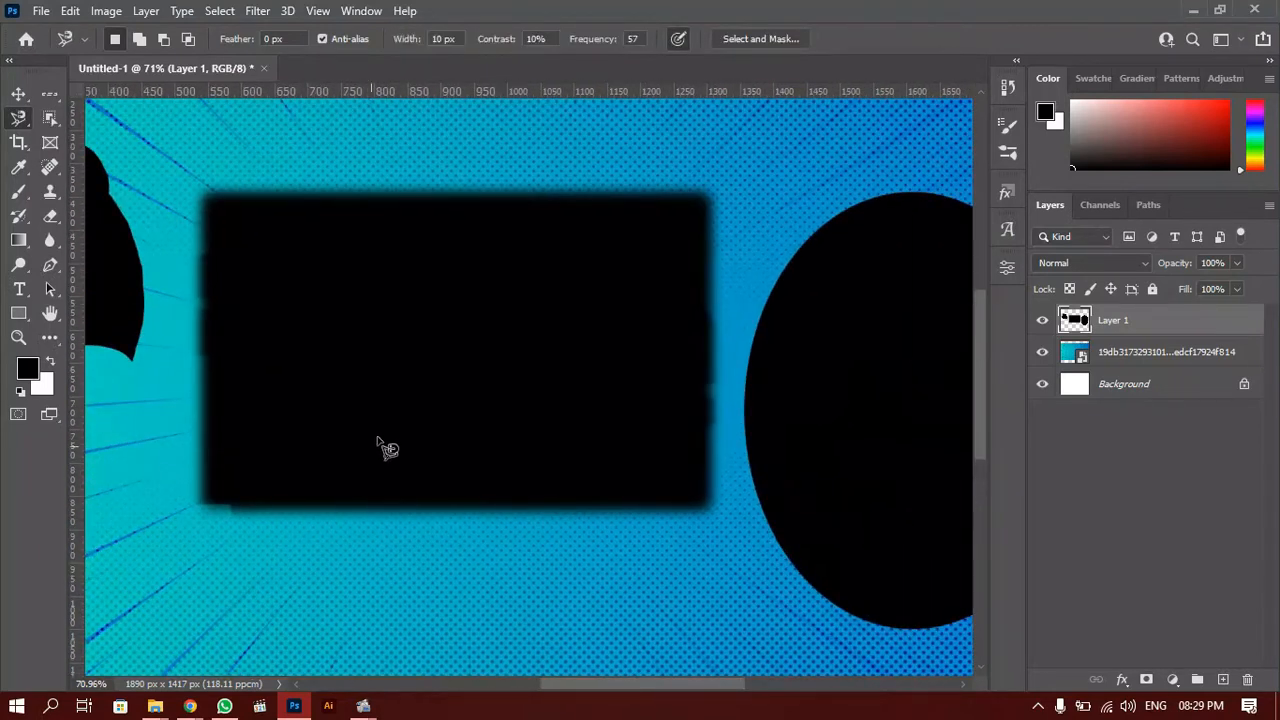
scroll(400, 430, "down", 2)
left_click_drag(508, 374, 516, 390)
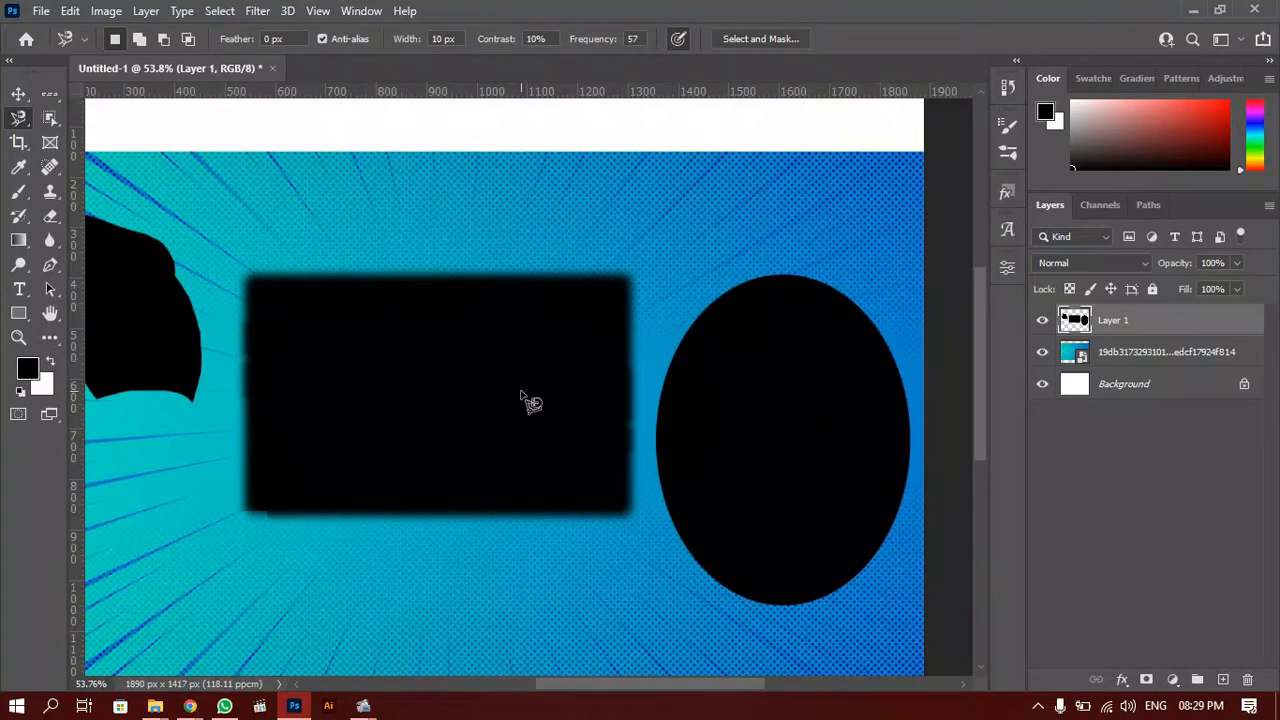
left_click_drag(609, 369, 317, 331)
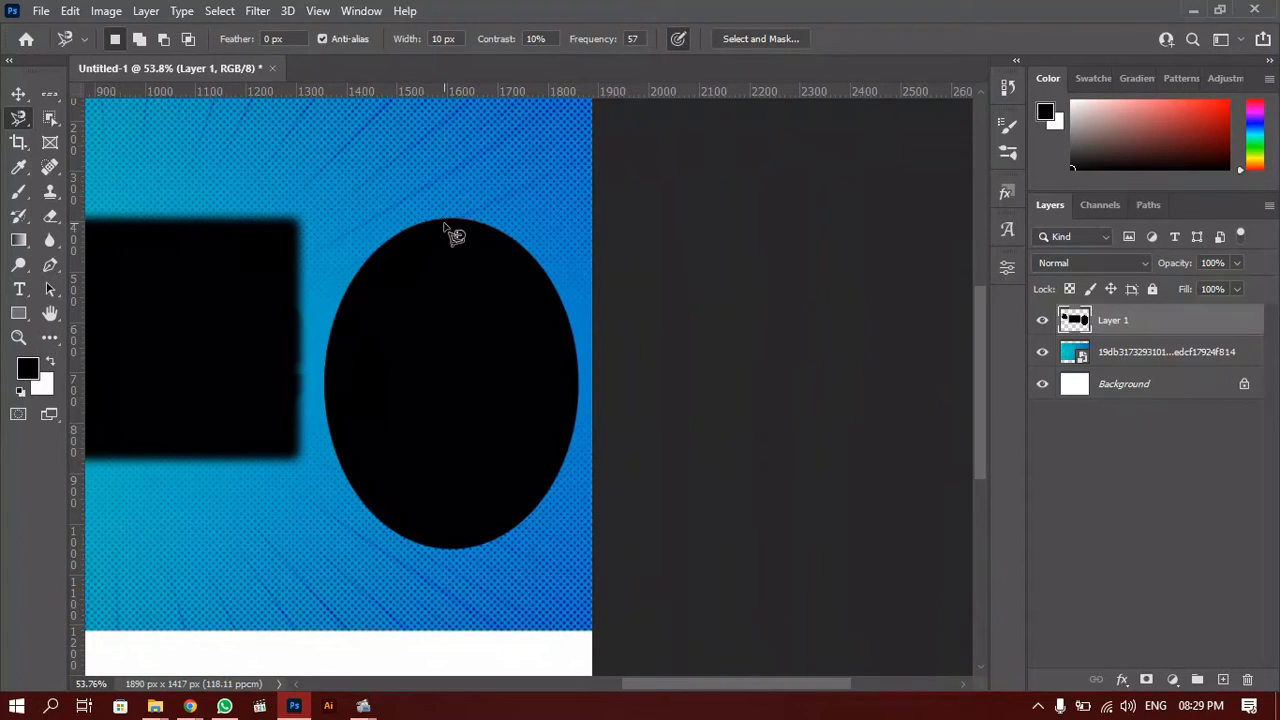
scroll(455, 232, "up", 3)
left_click(409, 204)
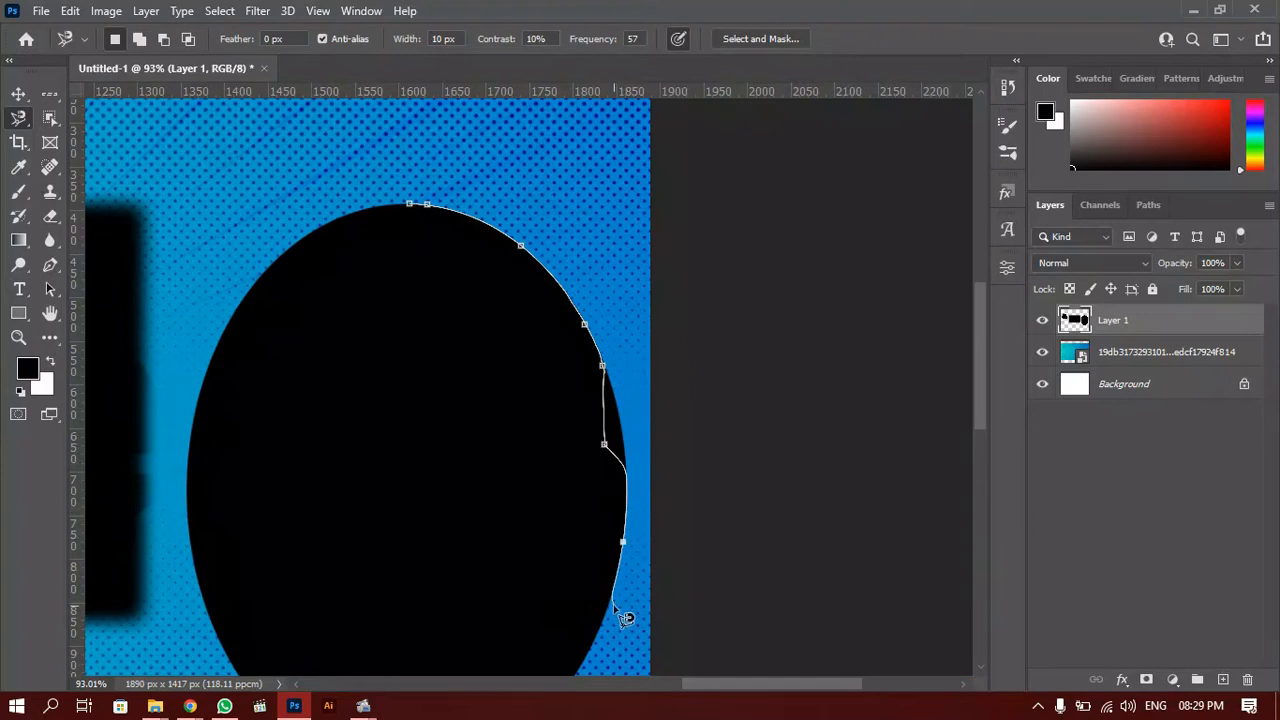
left_click_drag(589, 583, 631, 477)
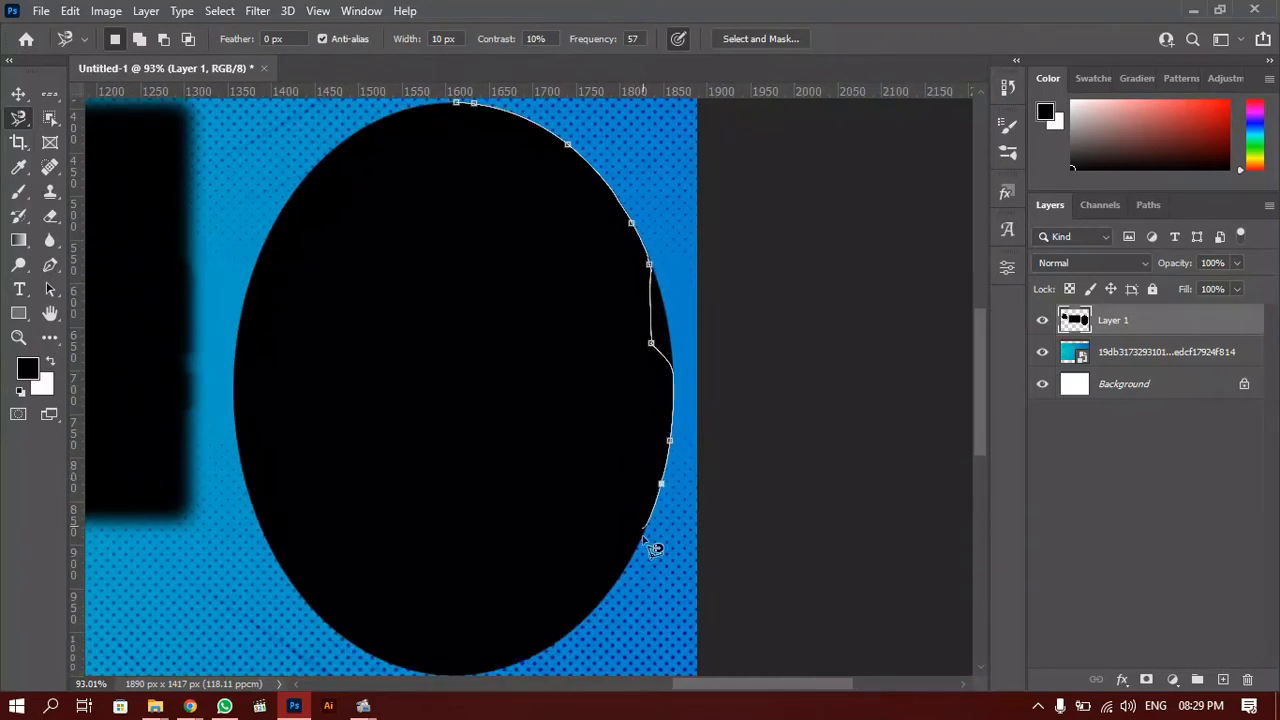
left_click(460, 116)
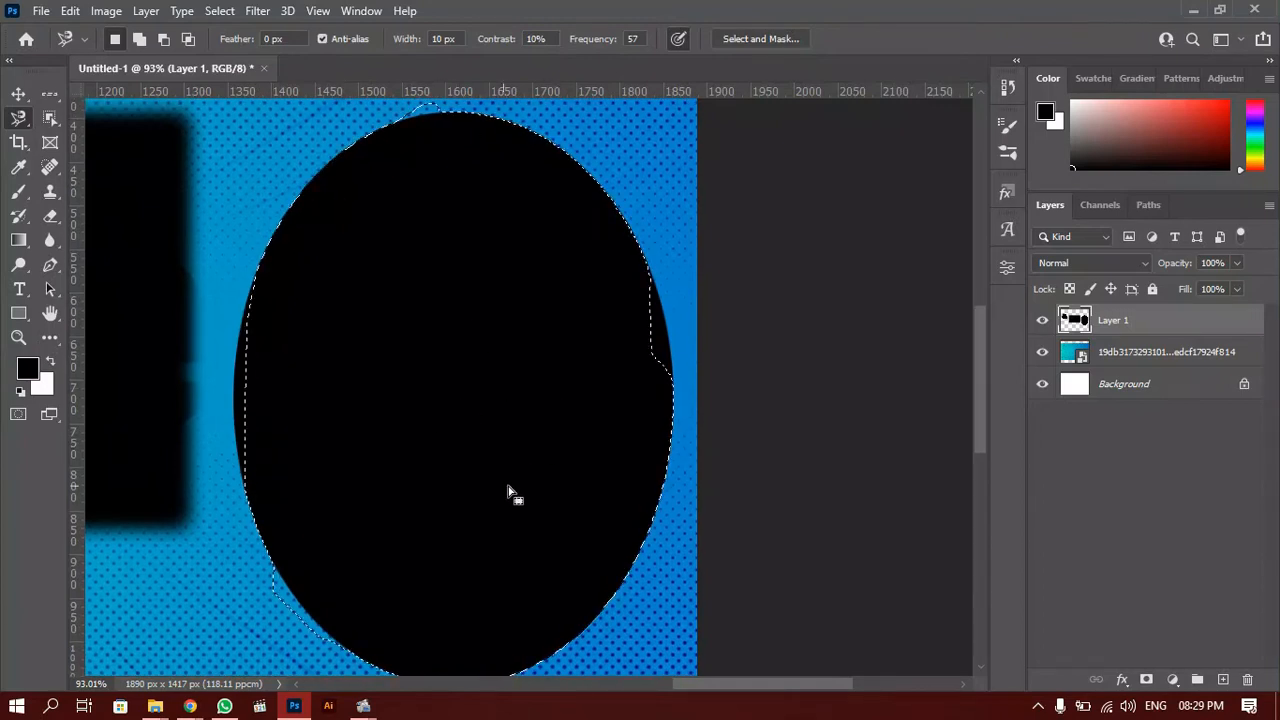
Add the missed sliver on the ellipse's right edge to the selection with the Magnetic Lasso.
mouse_move(425, 452)
left_mouse_down()
mouse_move(423, 386)
mouse_move(352, 438)
left_mouse_up()
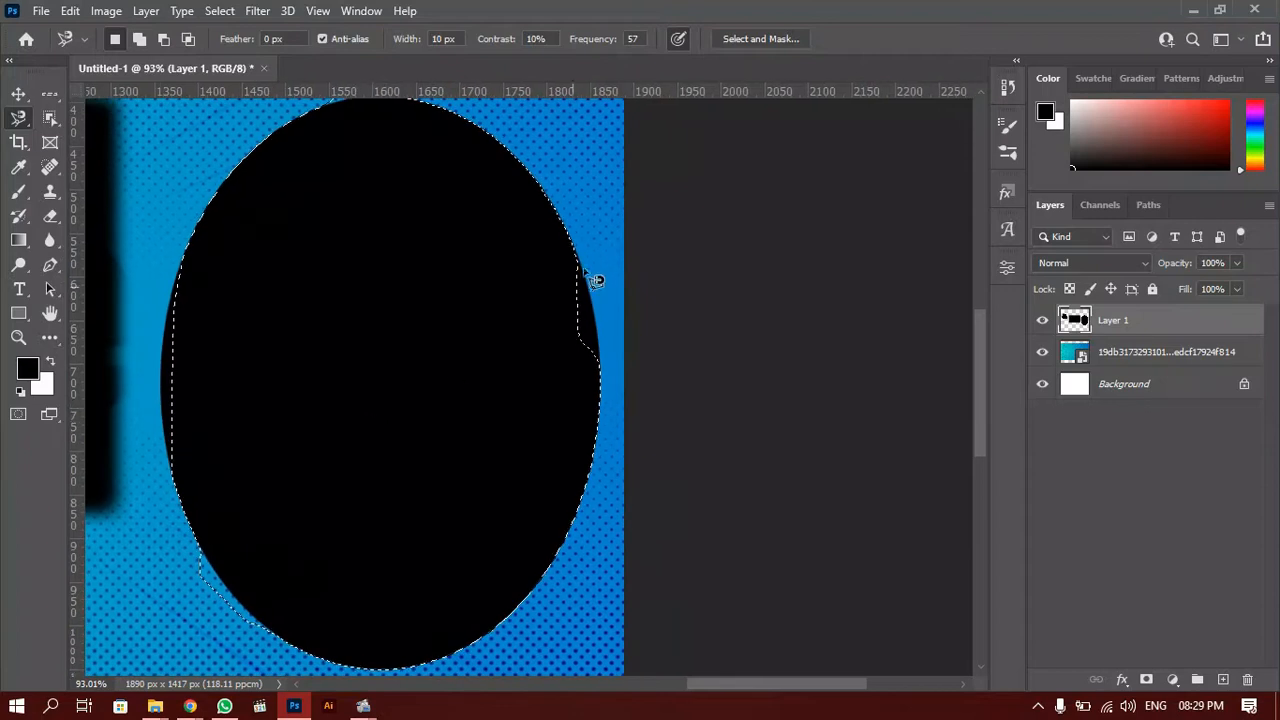
scroll(590, 284, "up", 5)
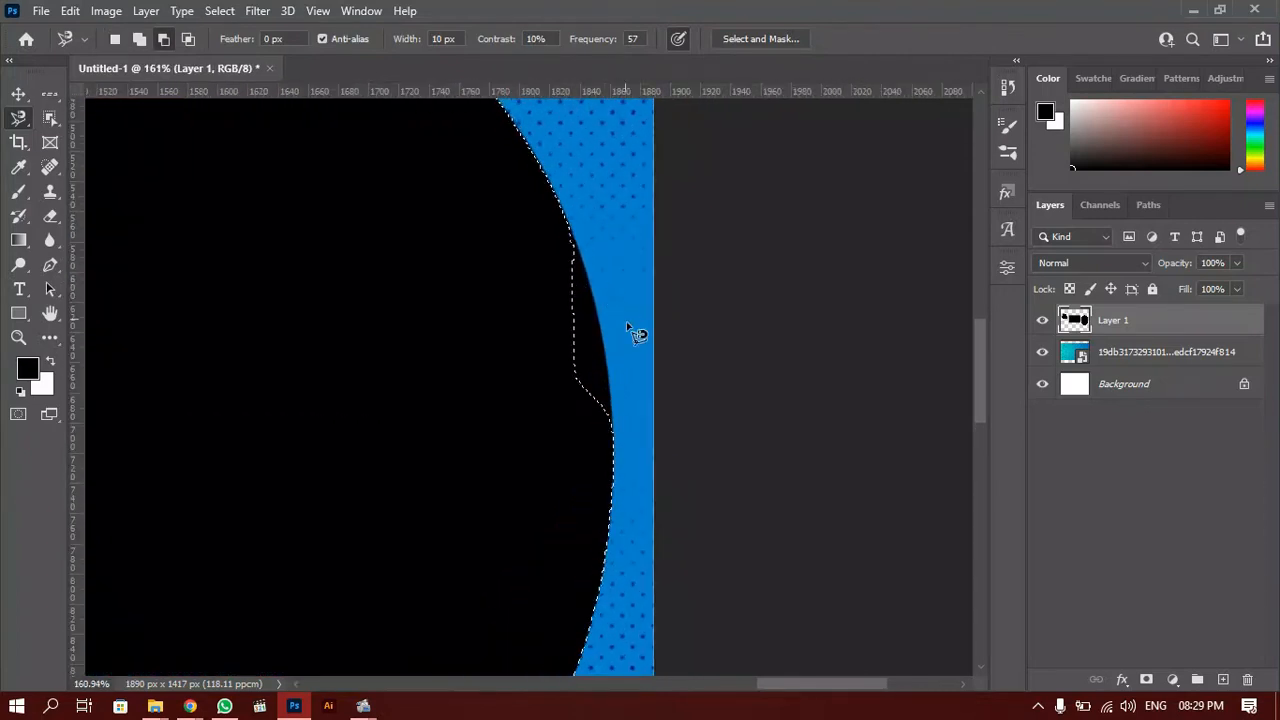
left_click_drag(502, 284, 471, 277)
key("shift")
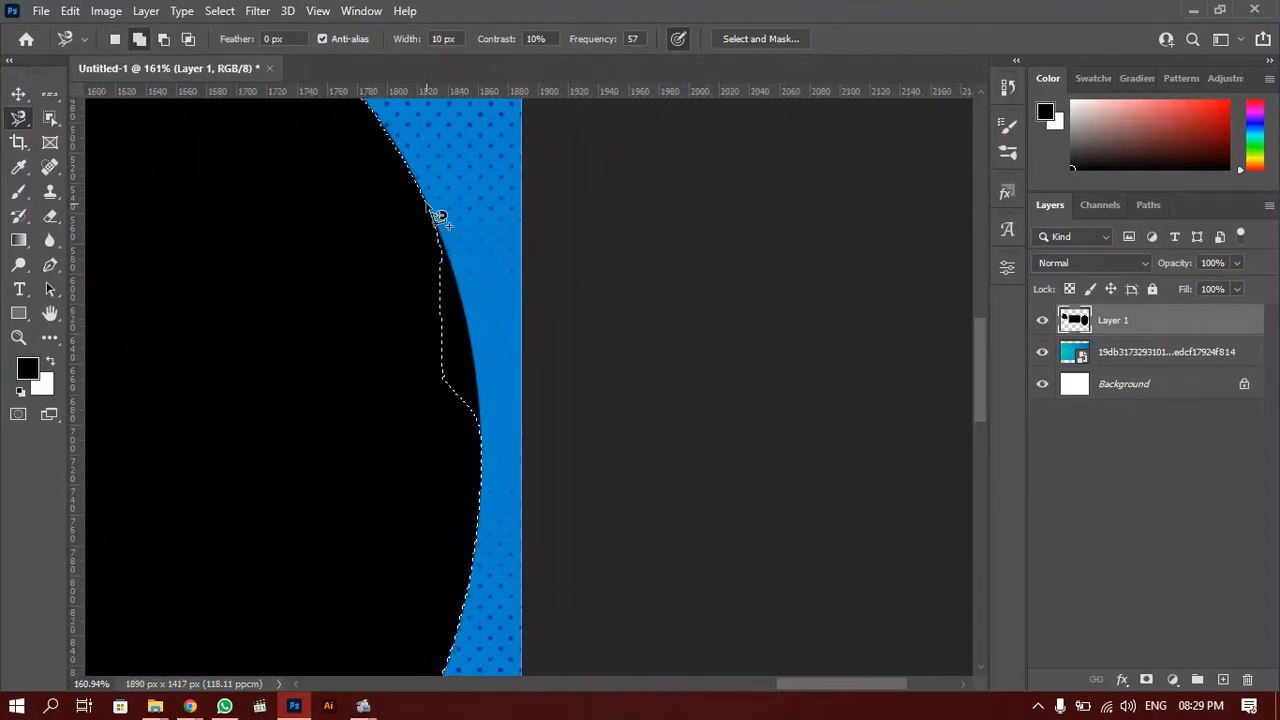
left_click(432, 207)
left_click(480, 455)
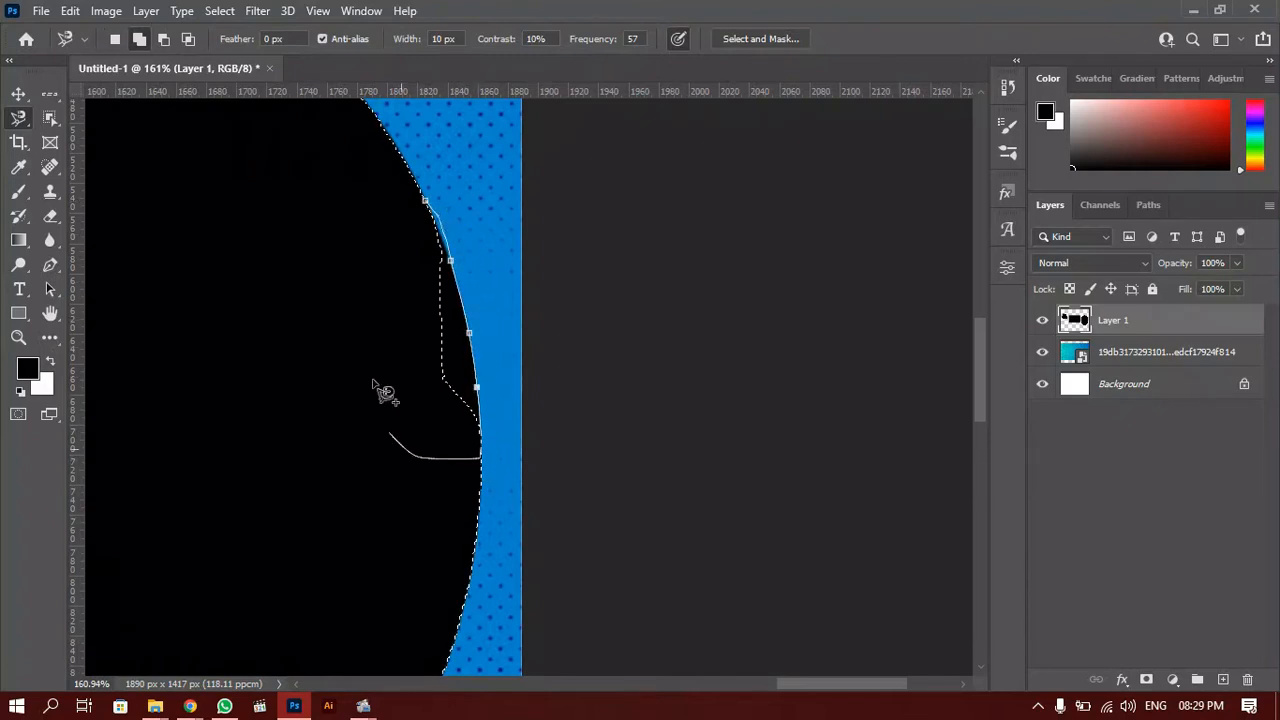
left_click(430, 205)
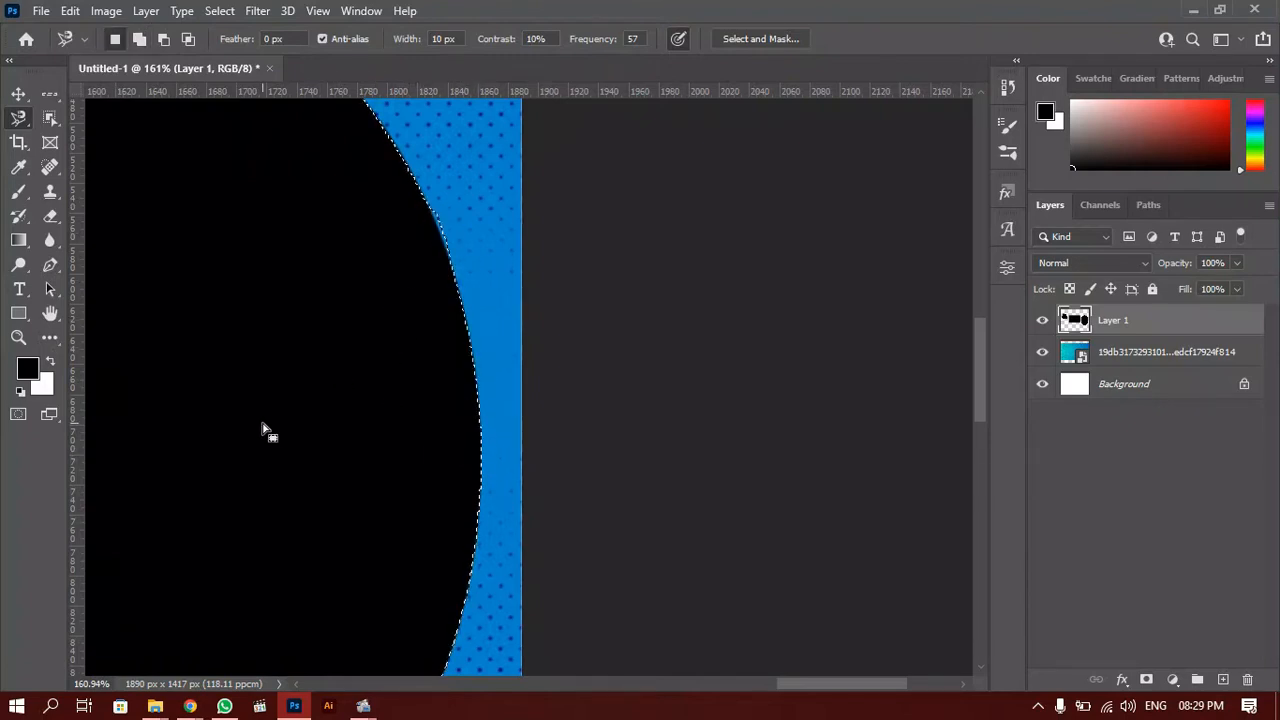
scroll(298, 468, "left", 6)
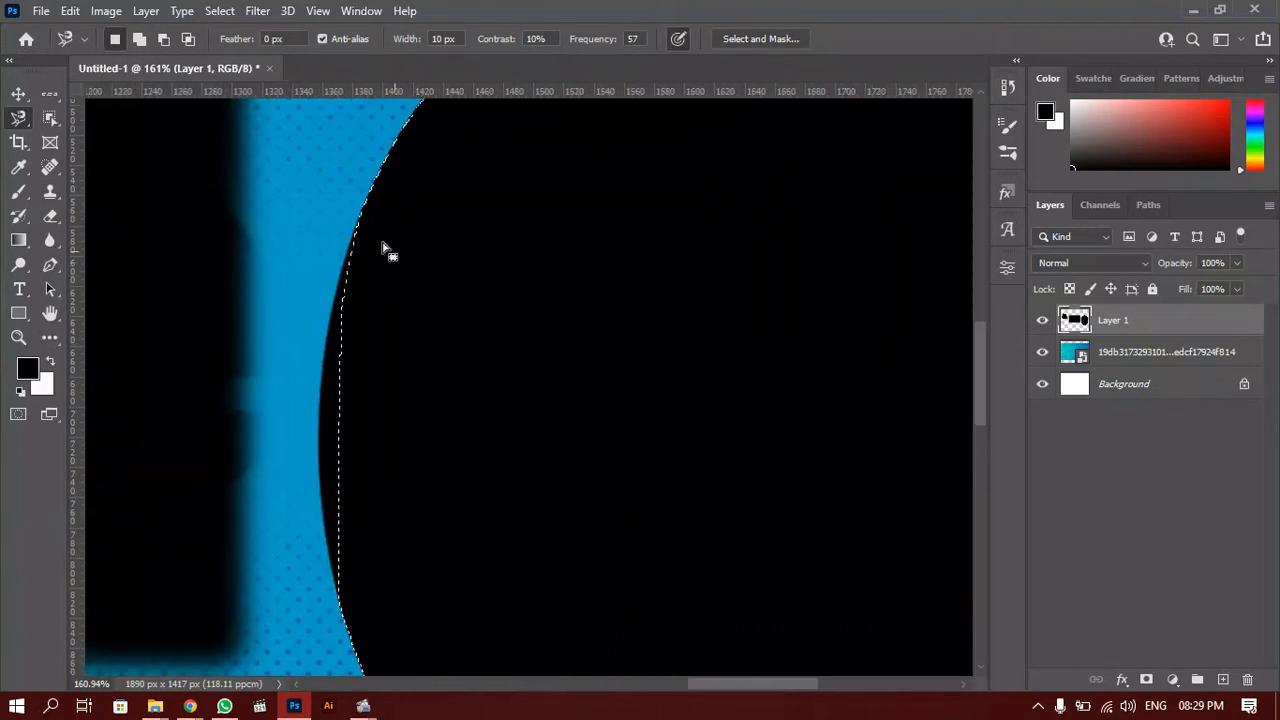
Add the missed strip on the ellipse's left edge with the Magnetic Lasso and subtract the excess outside that edge.
left_click(369, 187)
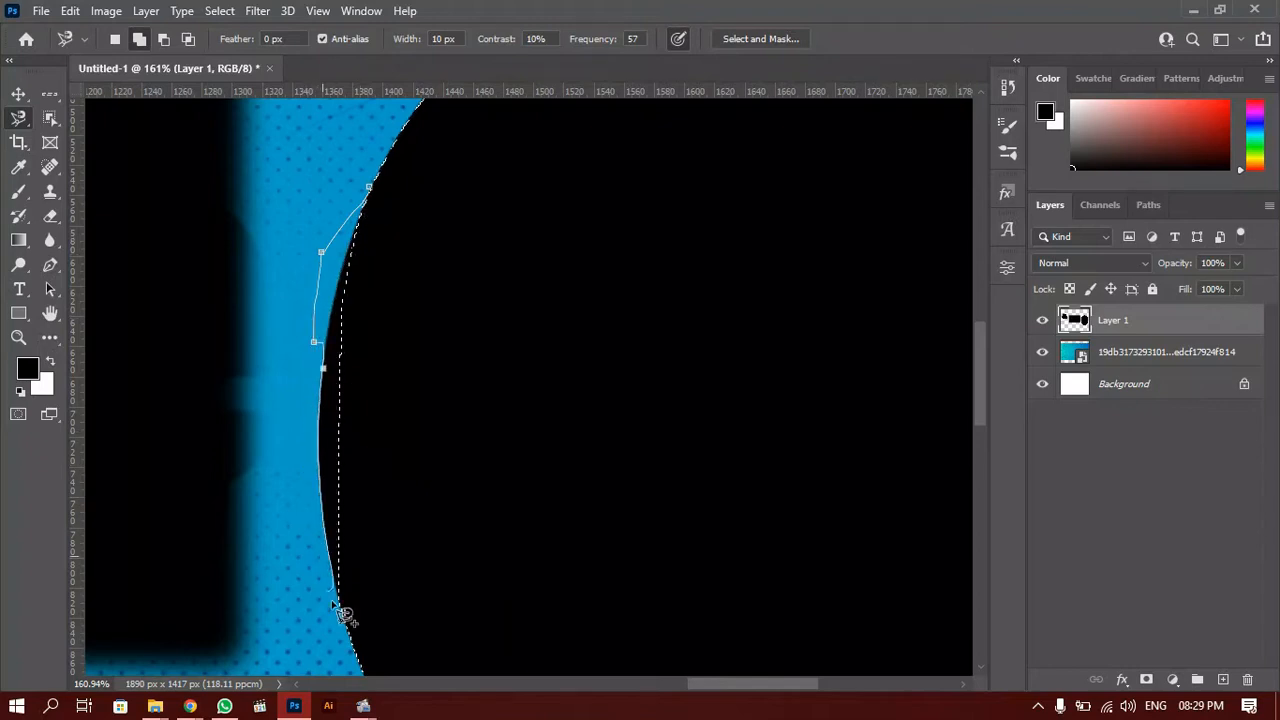
left_click(371, 189)
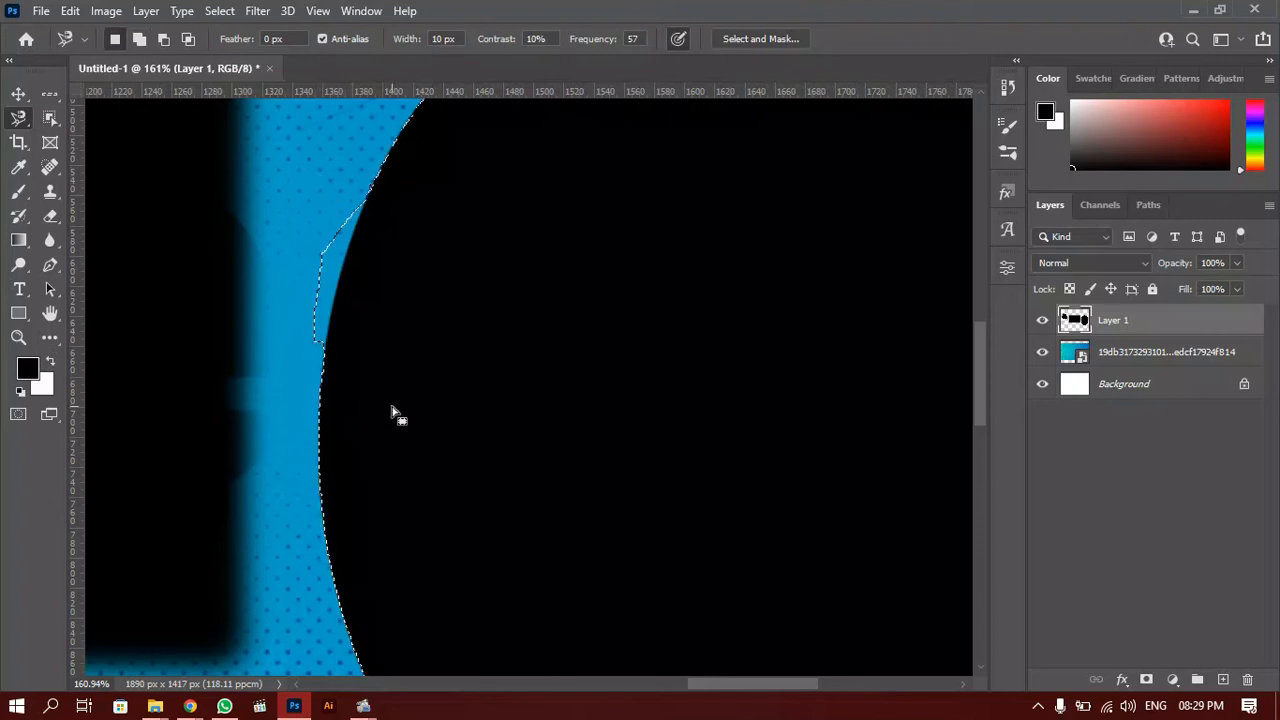
key("alt")
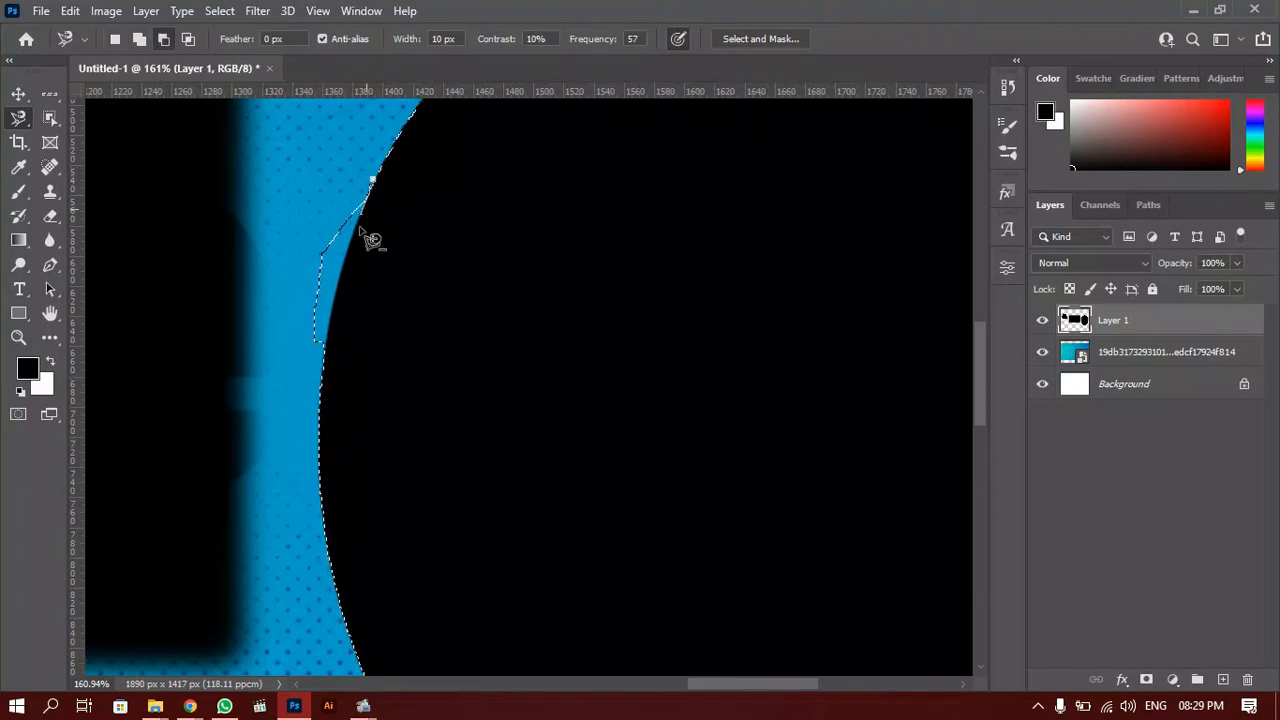
left_click(321, 342)
double_click(378, 188)
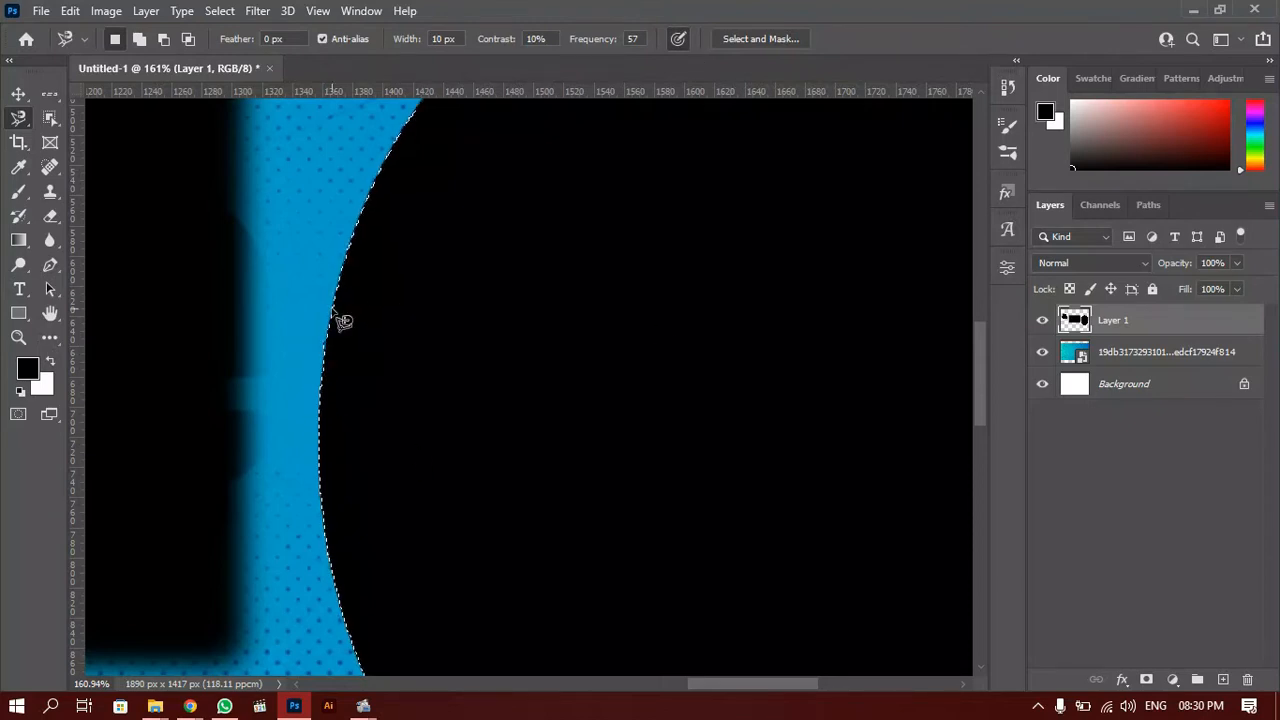
Check the refined outline along the ellipse's lower edge, and deselect it.
scroll(514, 420, "down", 5)
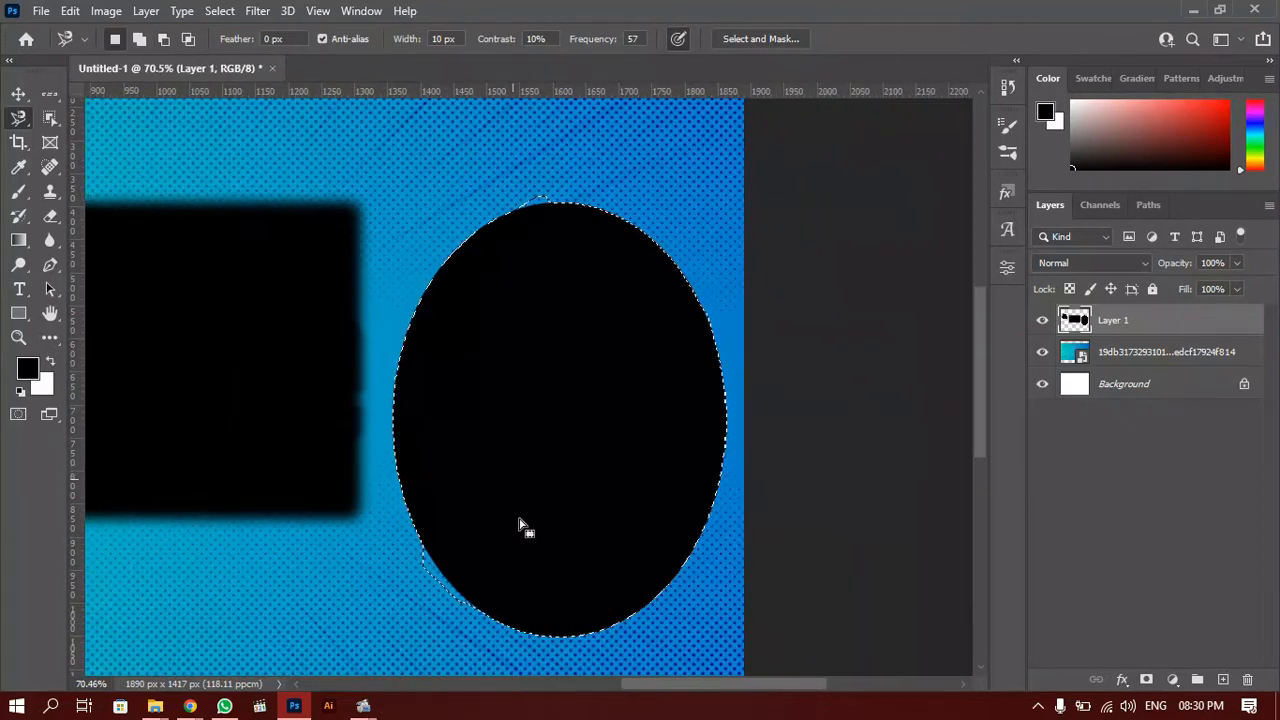
scroll(530, 500, "down", 3)
scroll(510, 500, "up", 3)
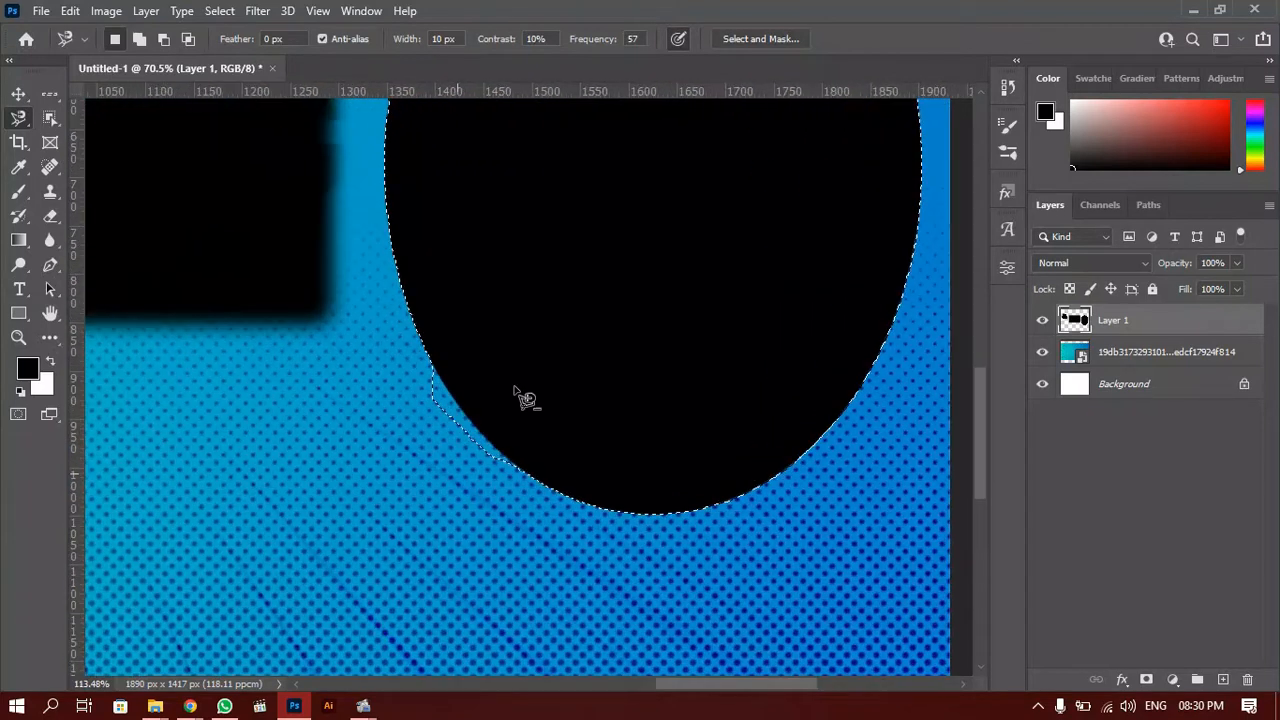
key("ctrl+d")
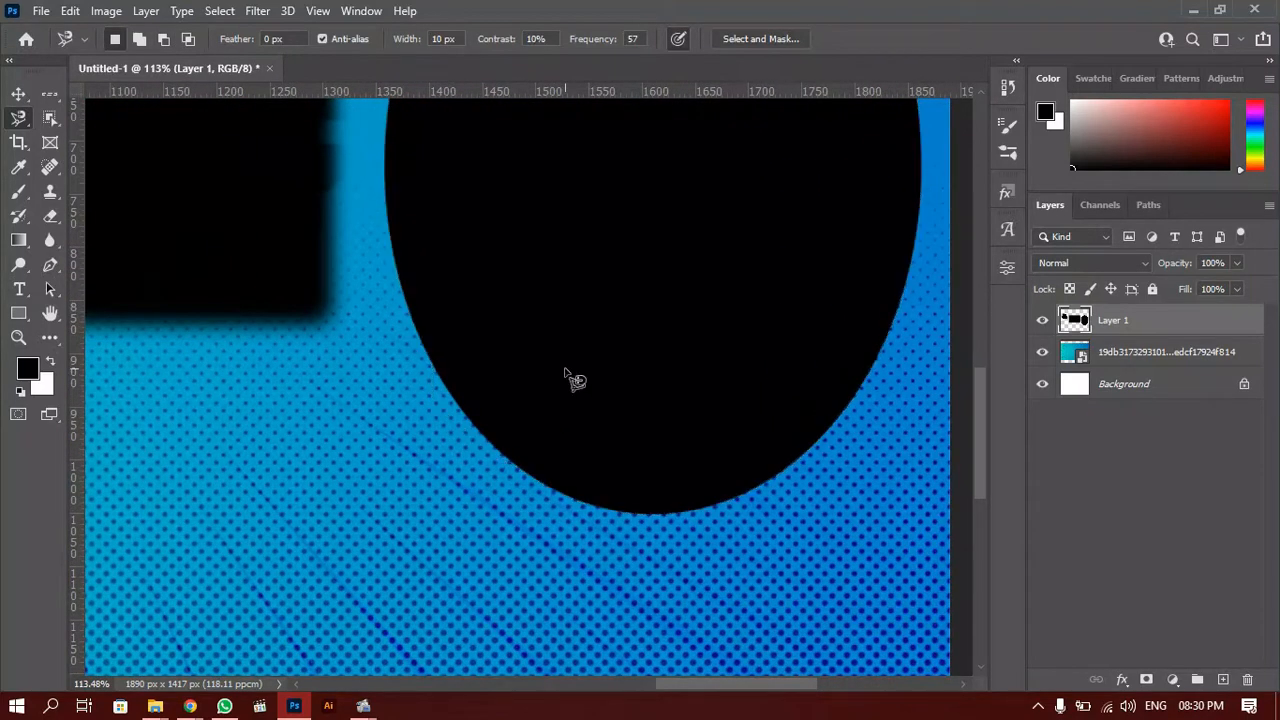
Select the black ellipse on Layer 1 with the Magic Wand tool at tolerance 21.
left_click_drag(429, 337, 566, 397)
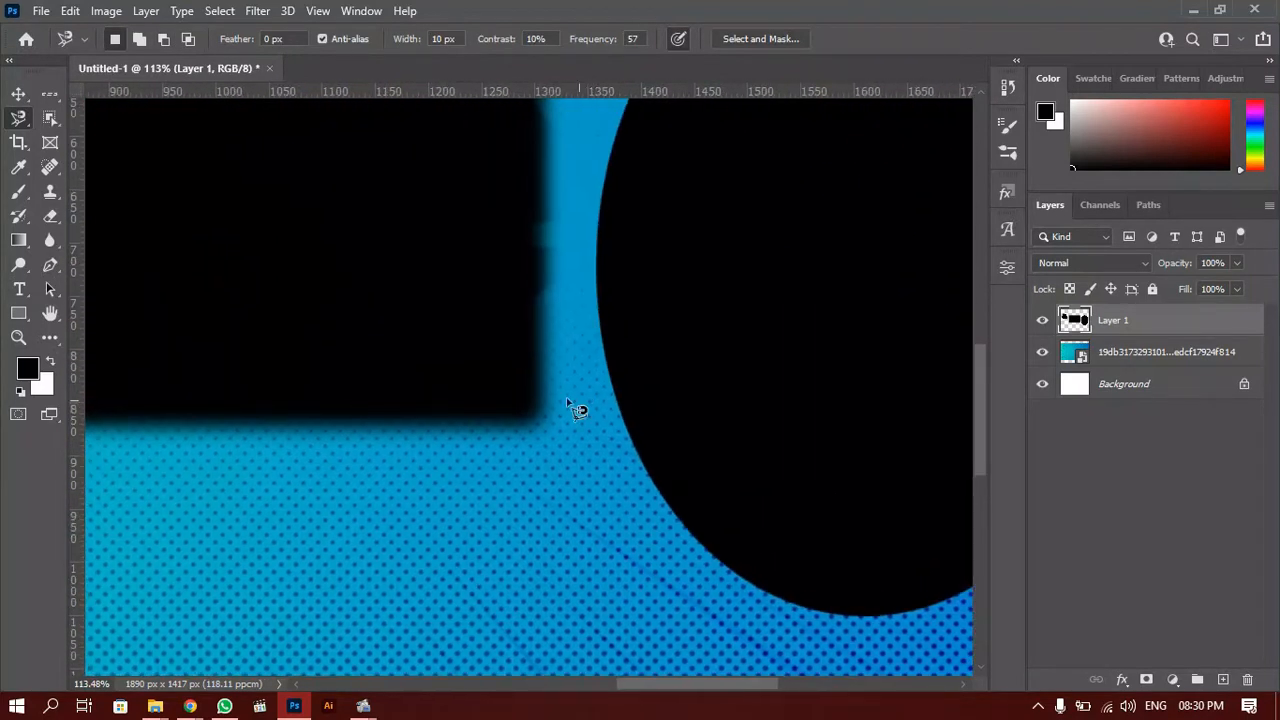
left_click(48, 119)
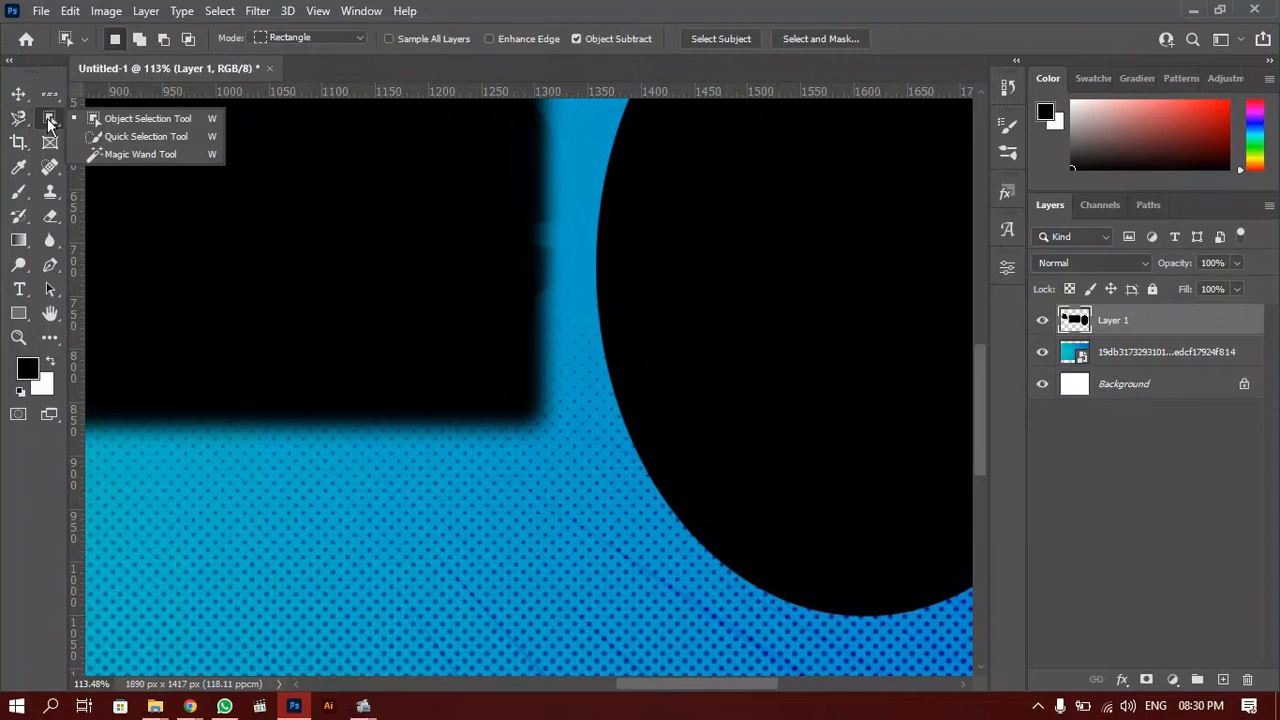
left_click(133, 153)
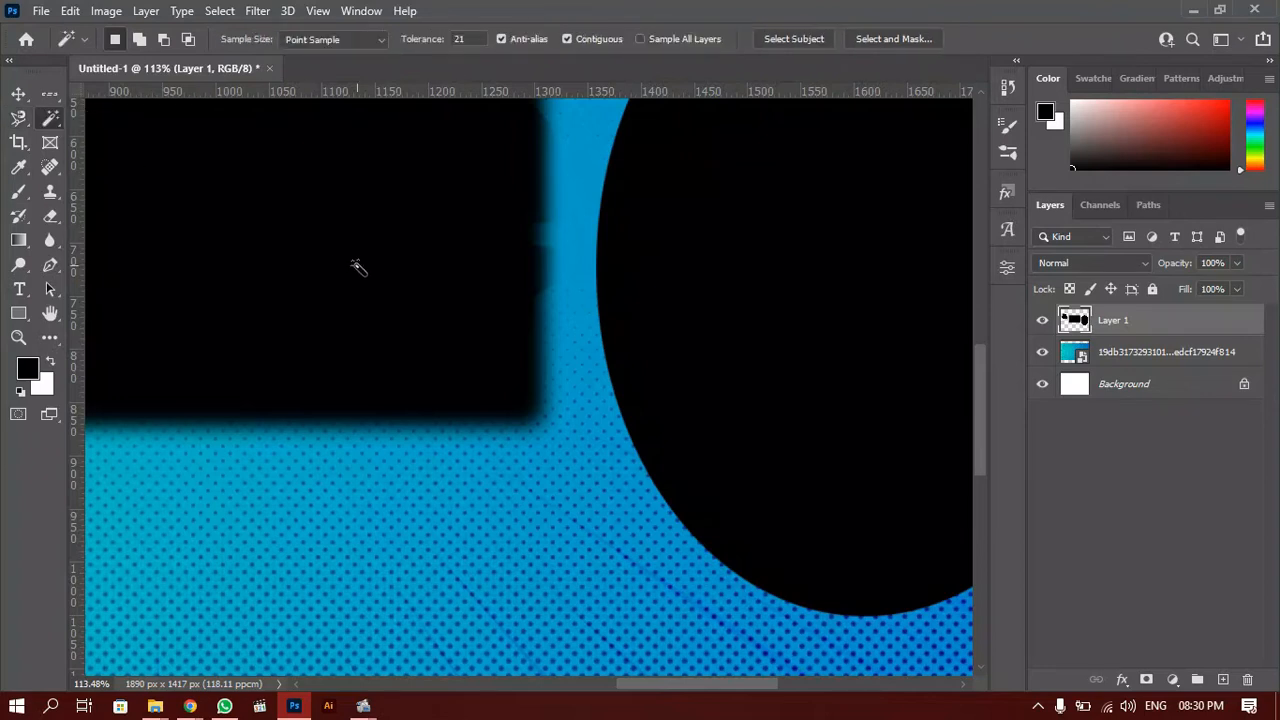
scroll(386, 324, "down", 2)
scroll(385, 330, "down", 1)
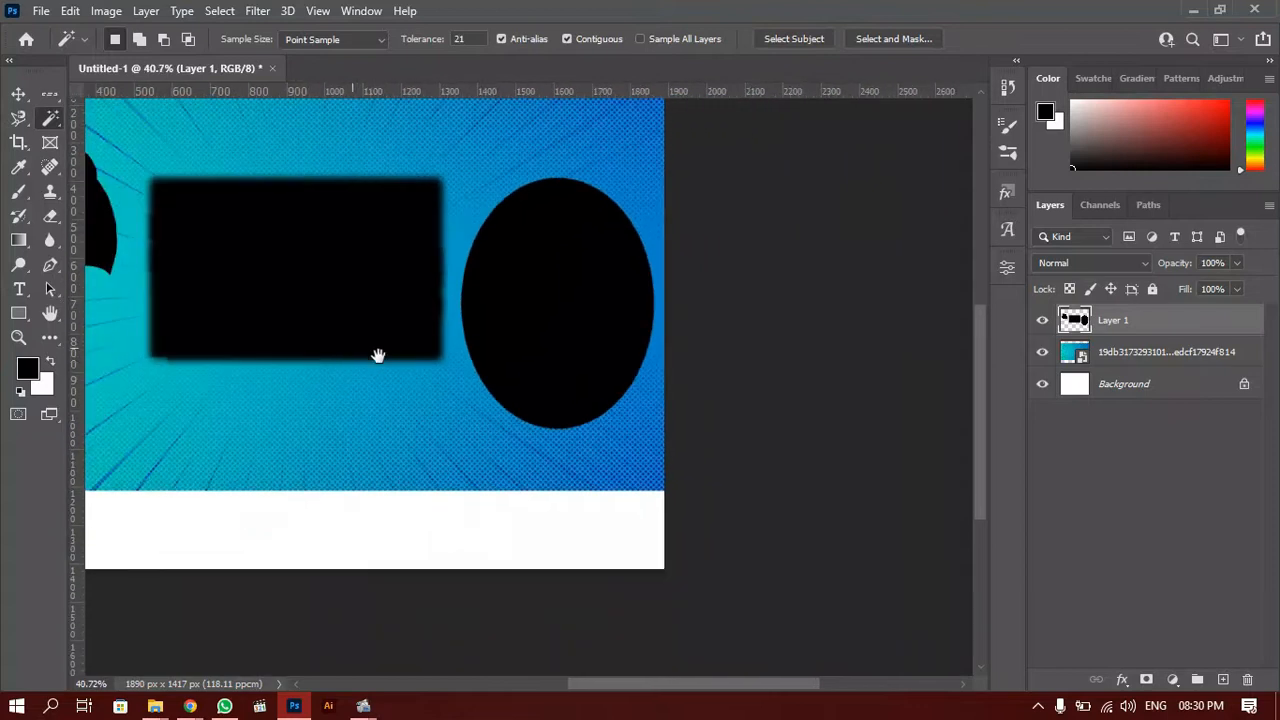
left_click_drag(377, 354, 487, 393)
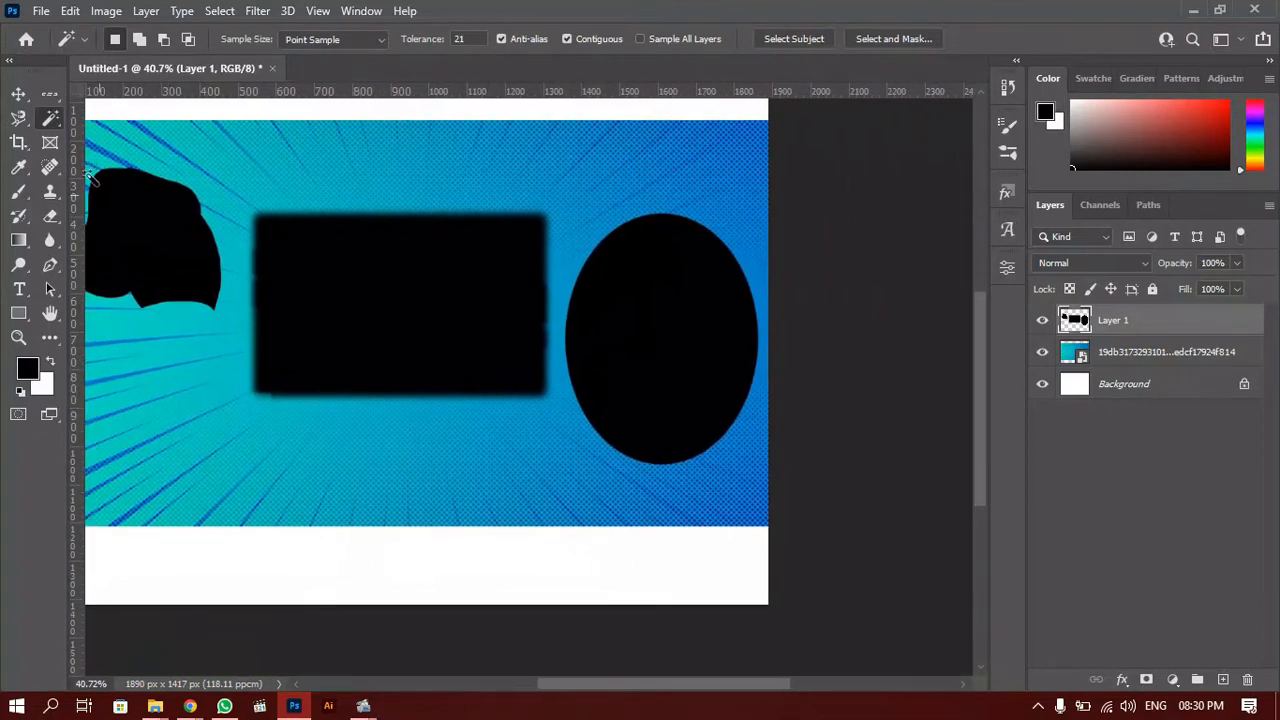
right_click(50, 94)
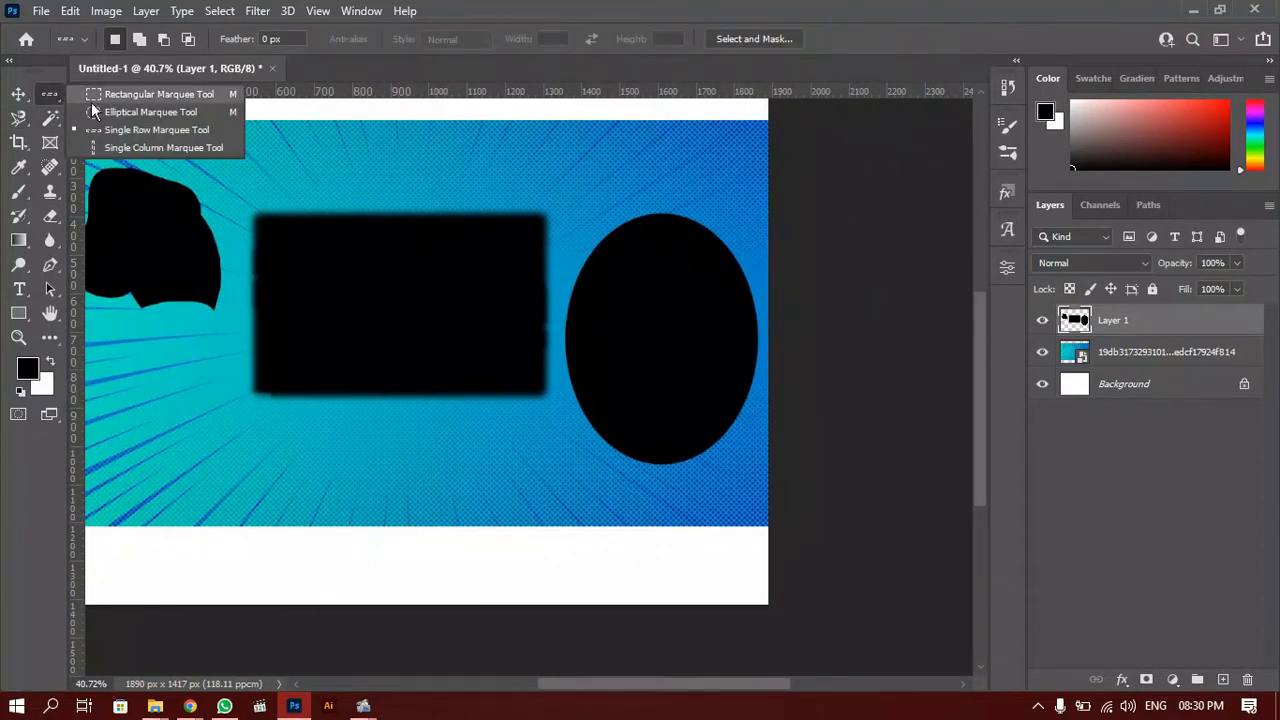
left_click(130, 92)
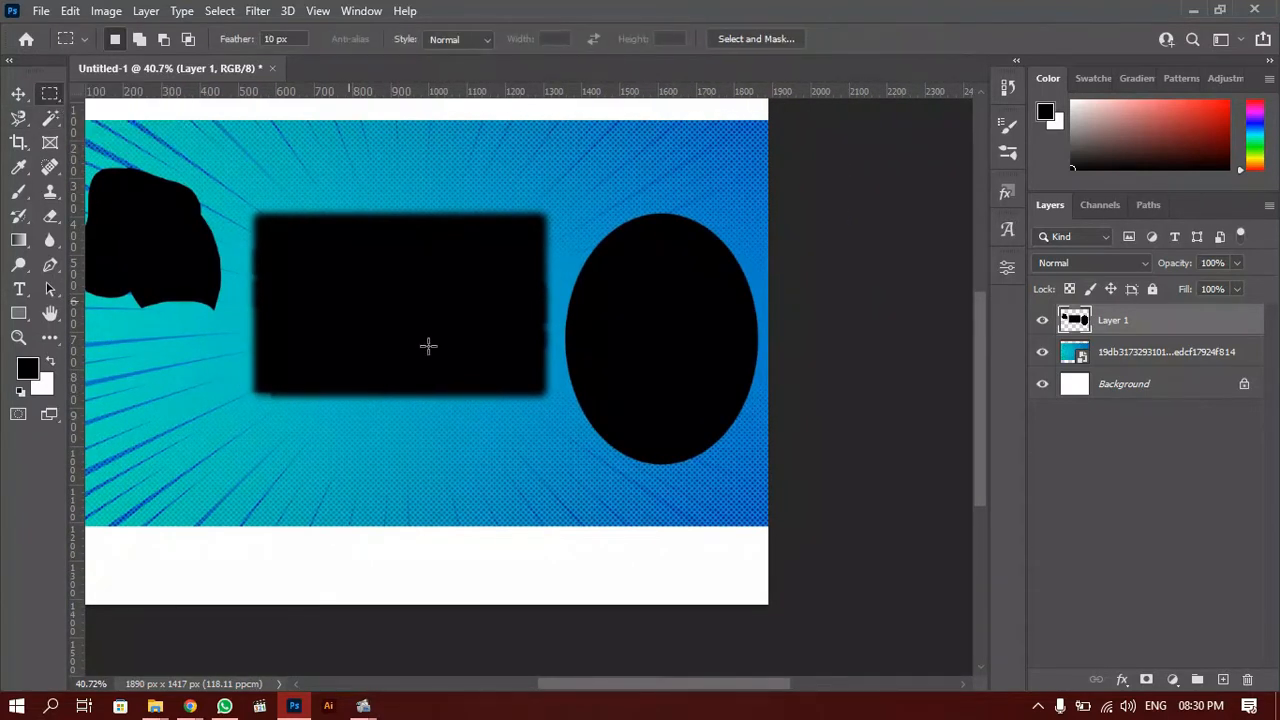
left_click(48, 119)
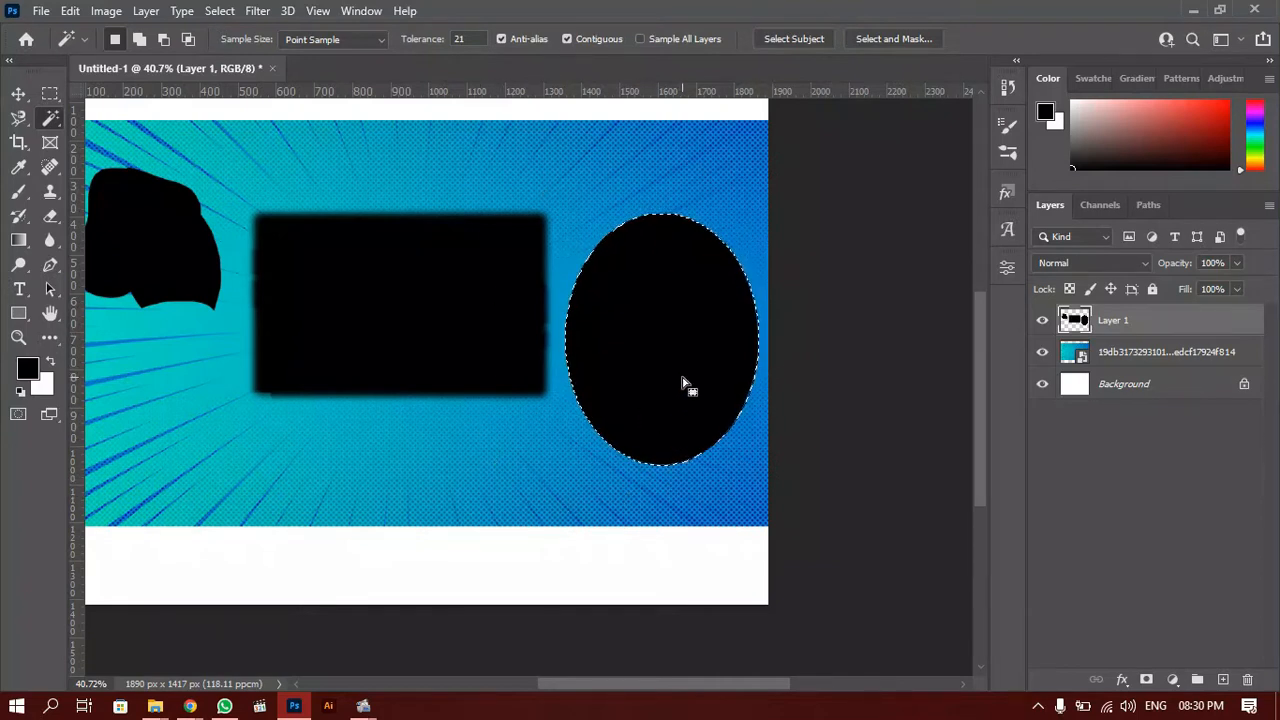
scroll(680, 375, "up", 5)
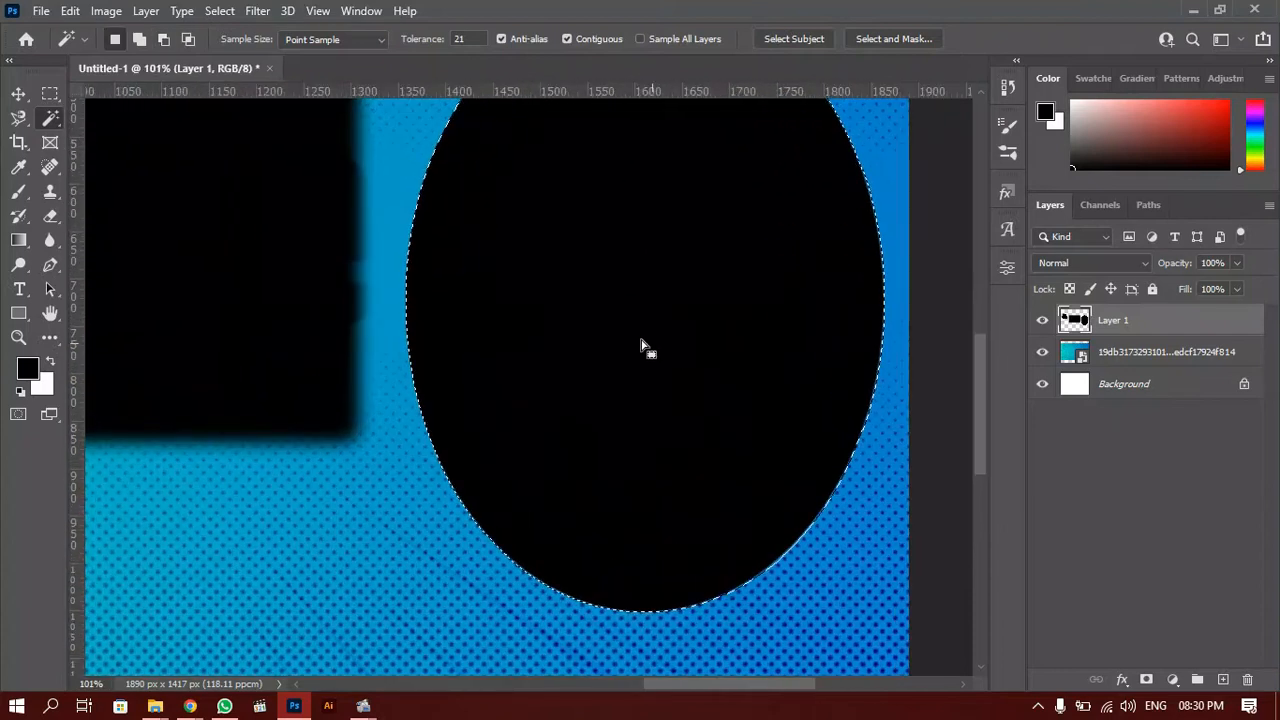
left_click_drag(575, 280, 514, 389)
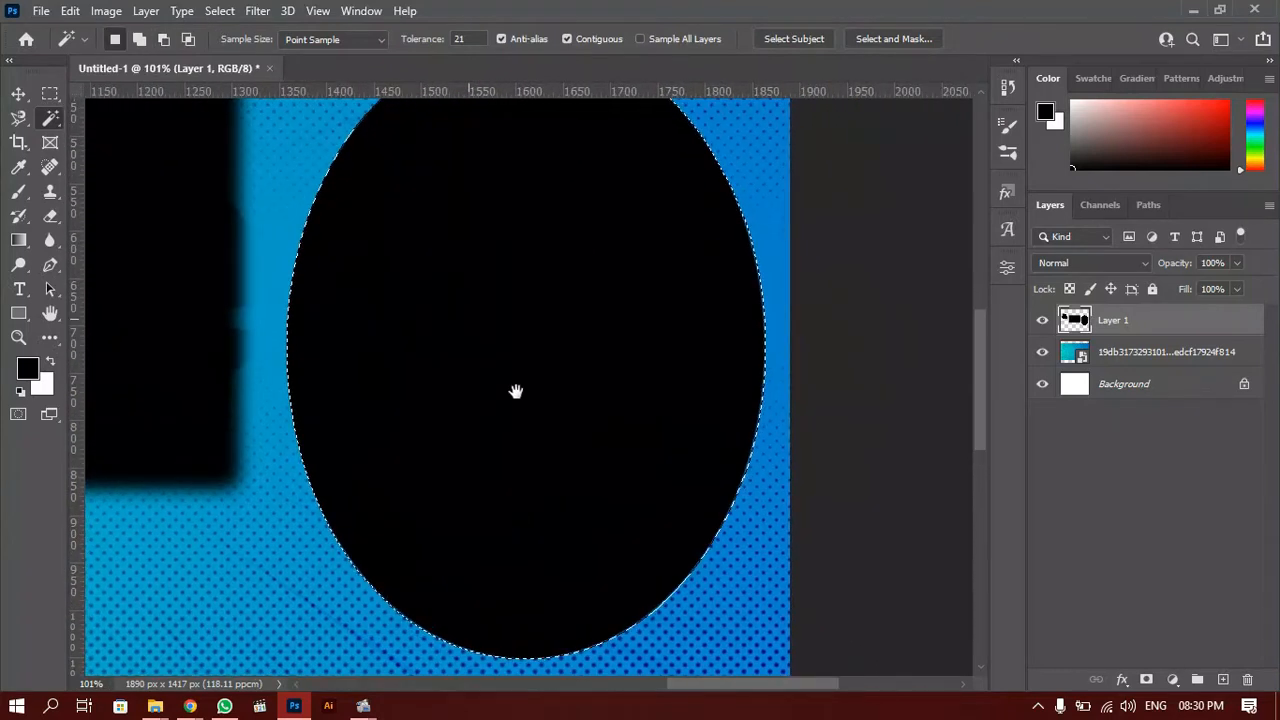
Deselect the ellipse and select the empty area around the three black shapes with the Magic Wand.
scroll(510, 378, "down", 4)
left_click_drag(443, 451, 556, 418)
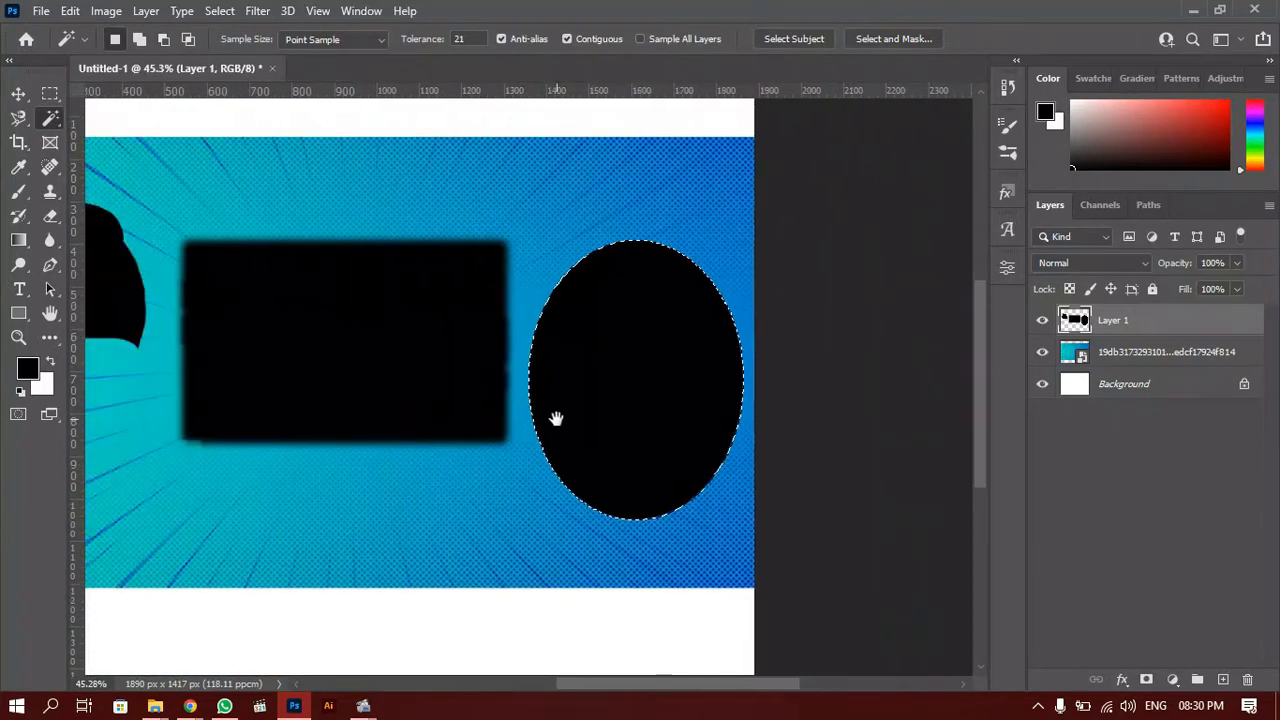
left_click_drag(473, 471, 605, 432)
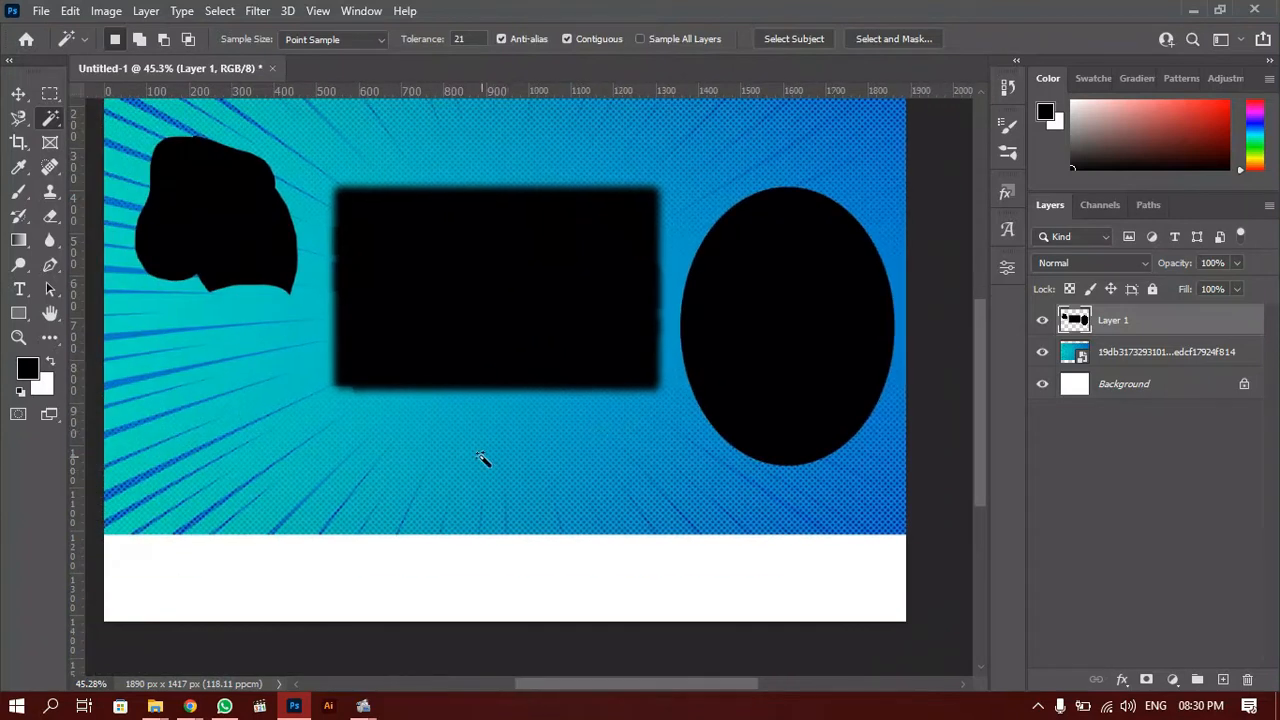
scroll(480, 458, "up", 3)
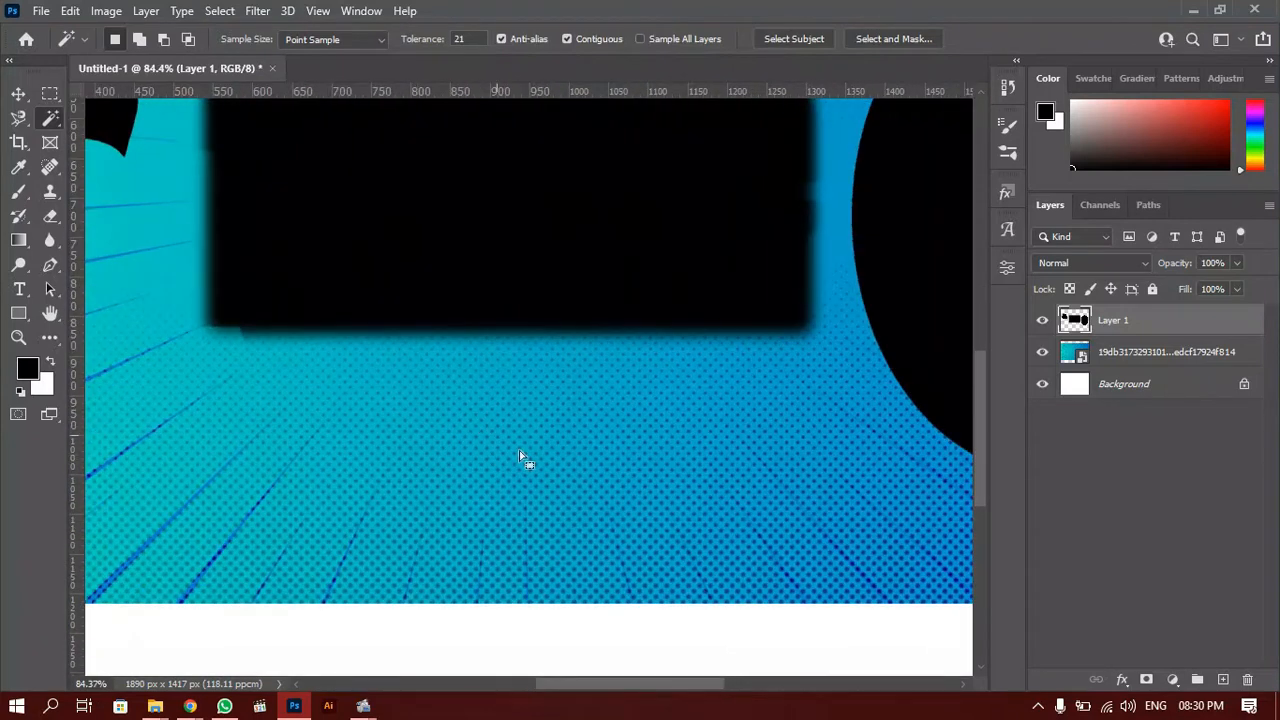
scroll(532, 497, "down", 2)
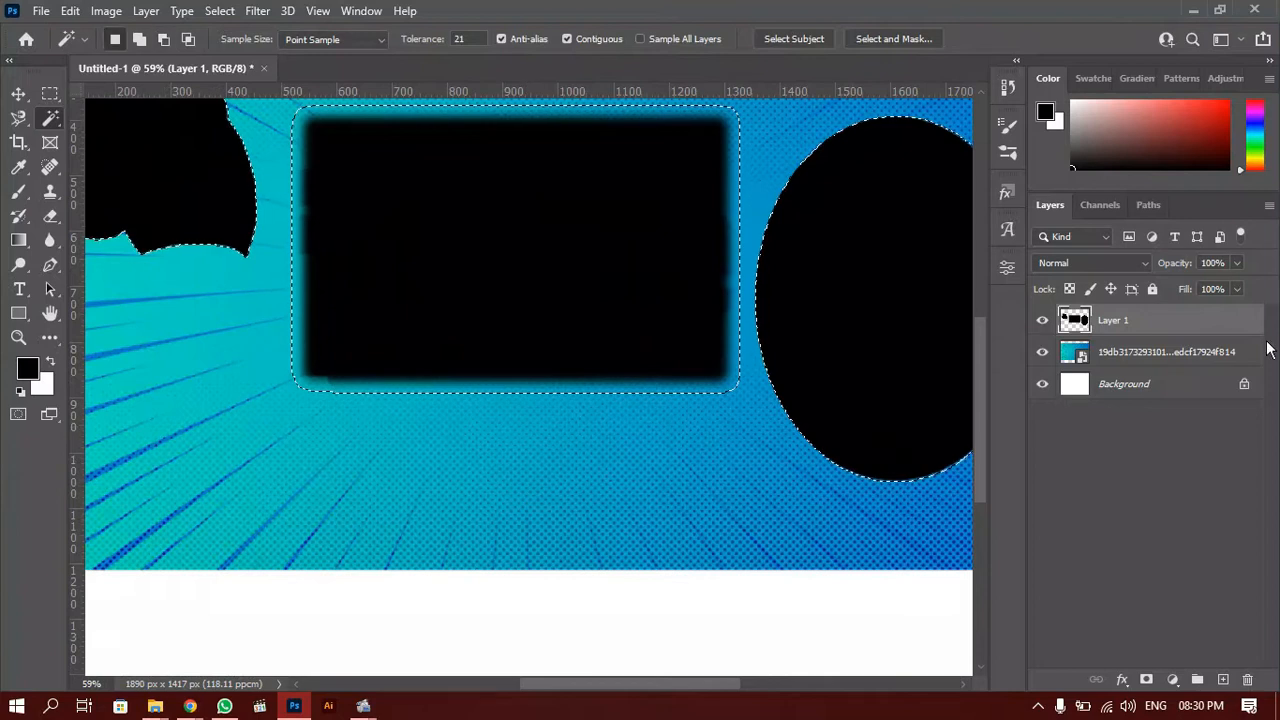
Clear the selection, make the blue background image layer active and hide Layer 1.
left_click(1177, 356)
key("ctrl+d")
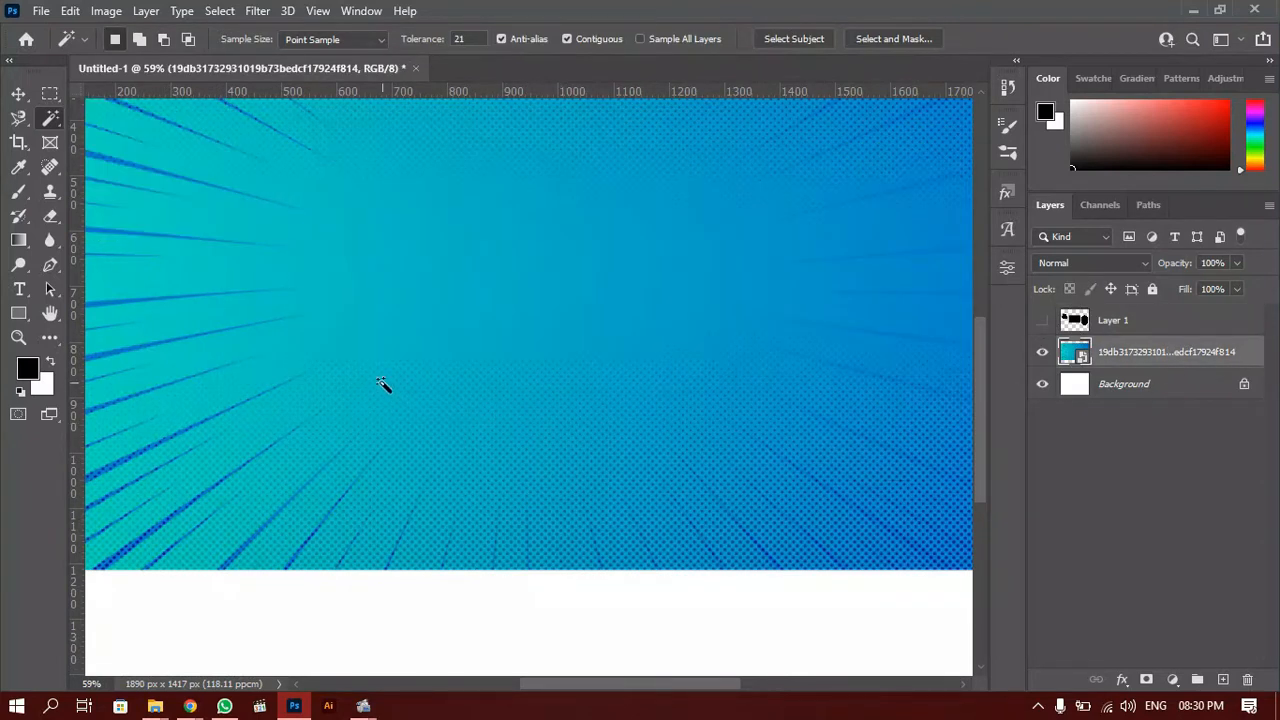
left_click_drag(514, 309, 509, 431)
Select the dotted teal area left of the image's centre with the Magic Wand at tolerance 21.
scroll(509, 417, "up", 2)
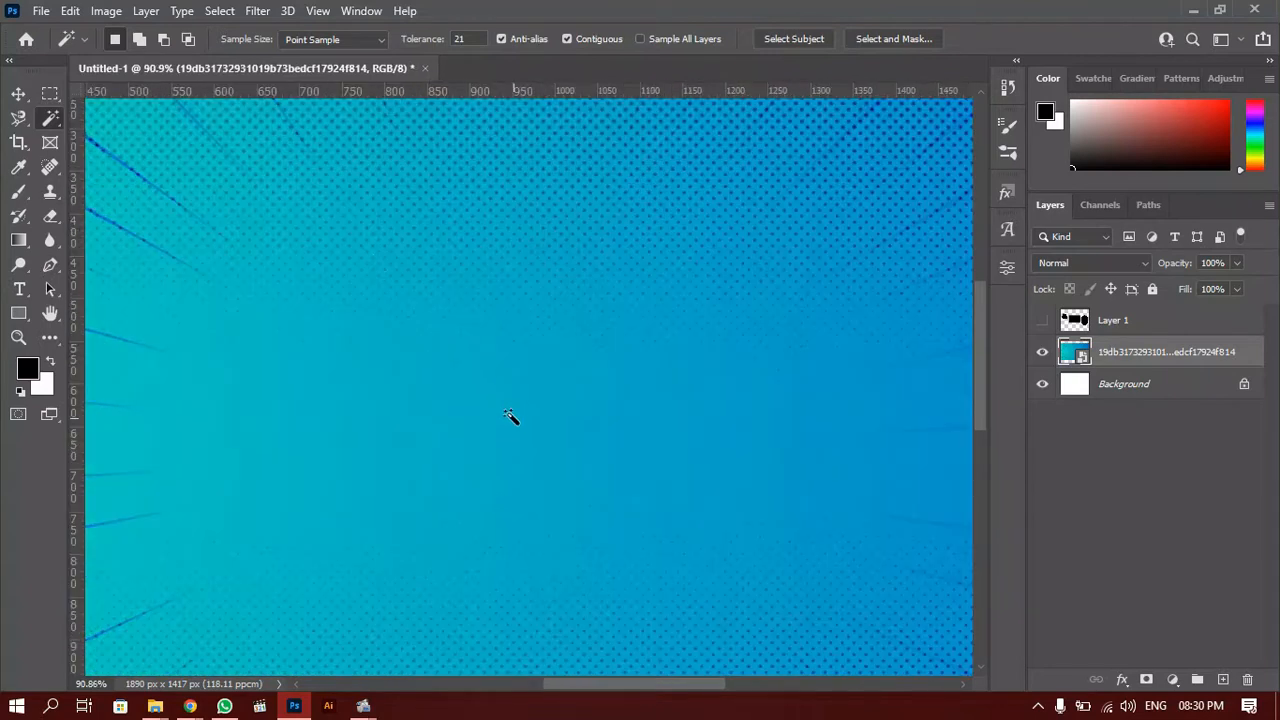
left_click(366, 186)
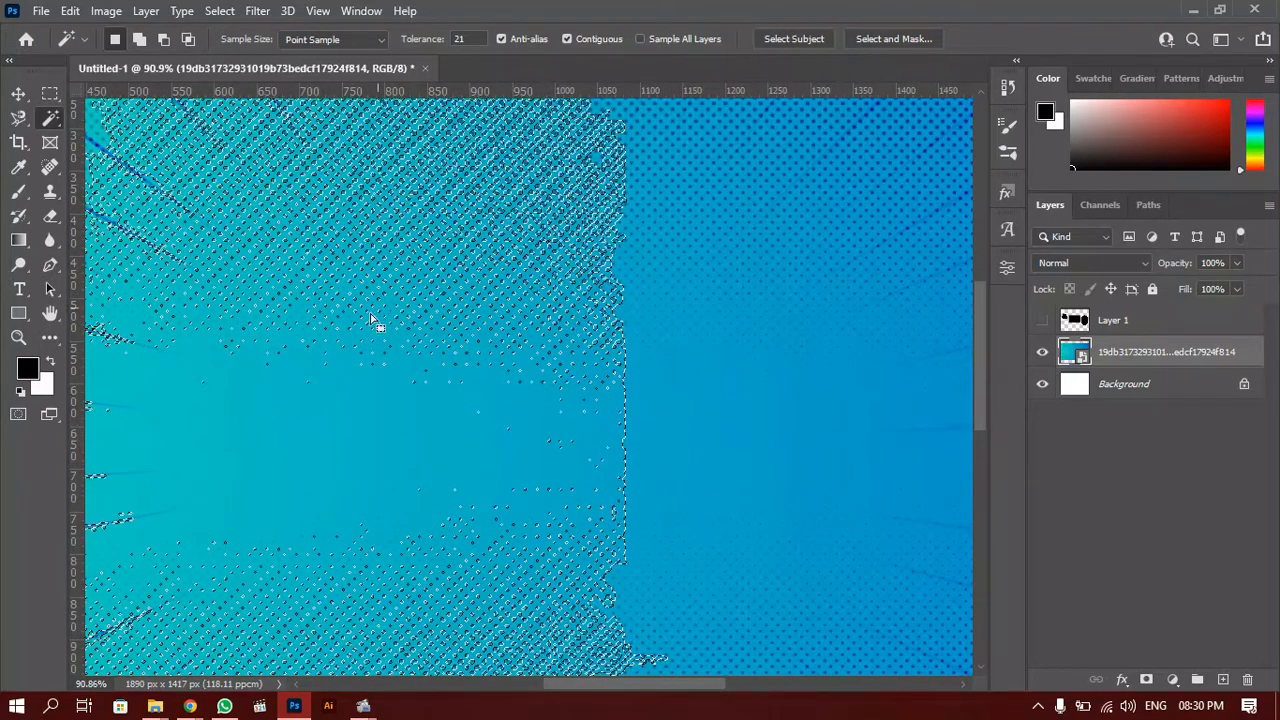
scroll(366, 320, "down", 2)
scroll(357, 421, "down", 2)
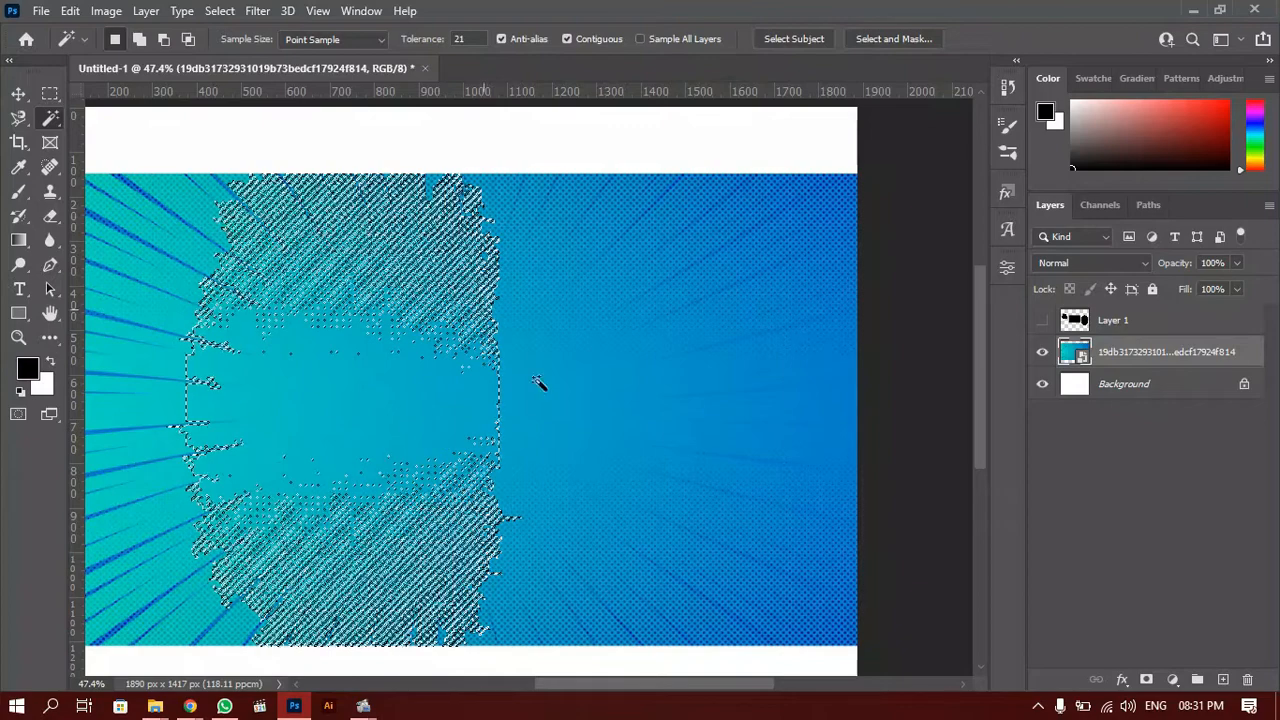
left_click_drag(448, 413, 394, 309)
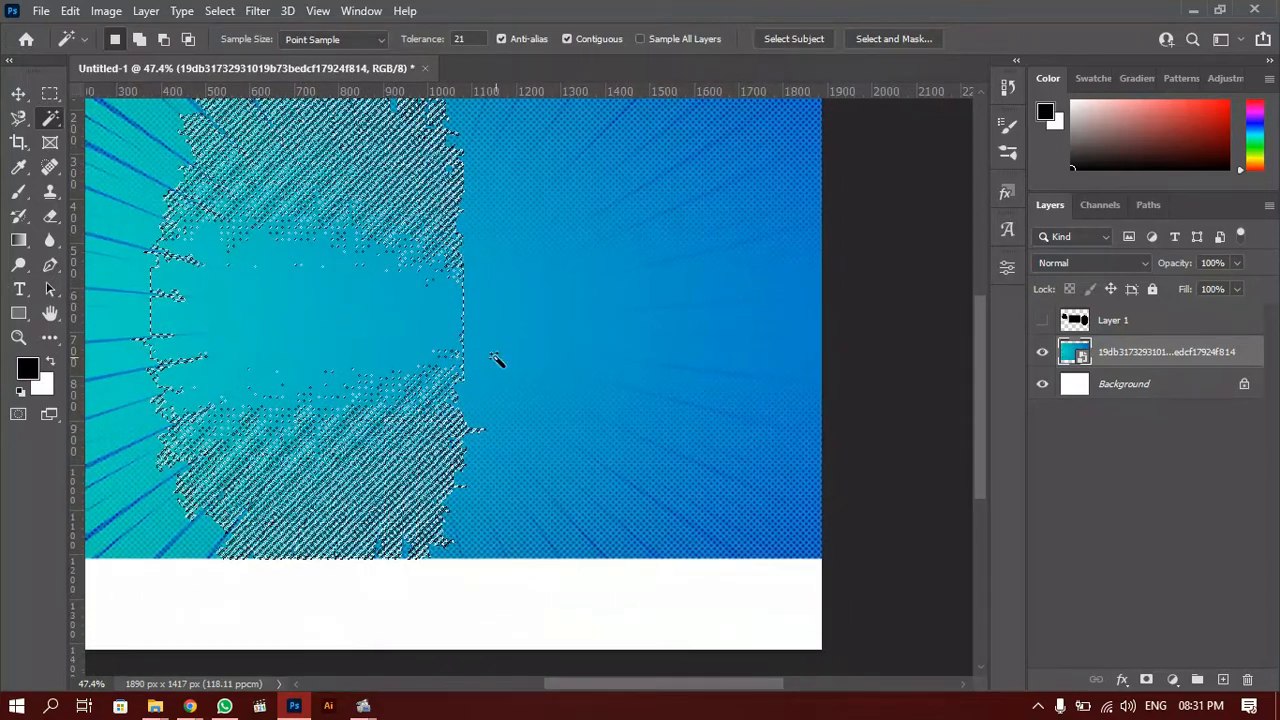
left_click_drag(543, 320, 566, 384)
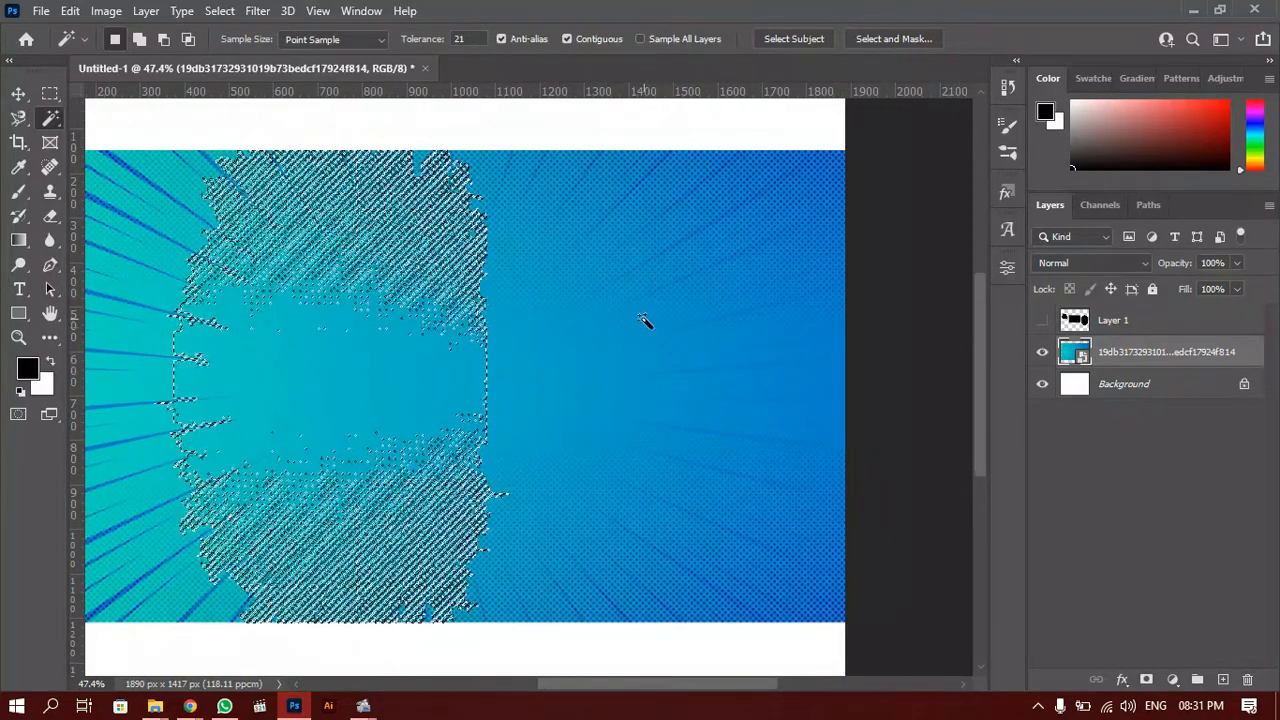
Add the mid-blue area right of centre and the darker blue area at the image's right edge to the Magic Wand selection.
scroll(646, 323, "up", 3)
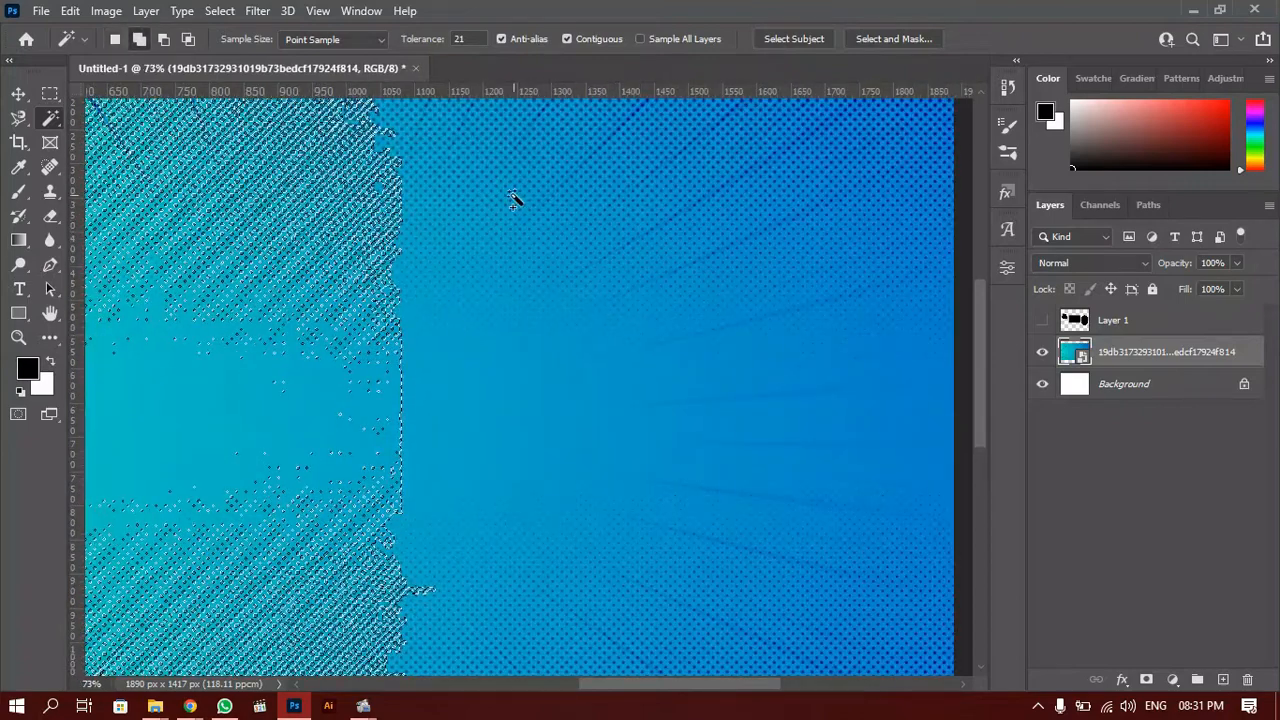
left_click(578, 375)
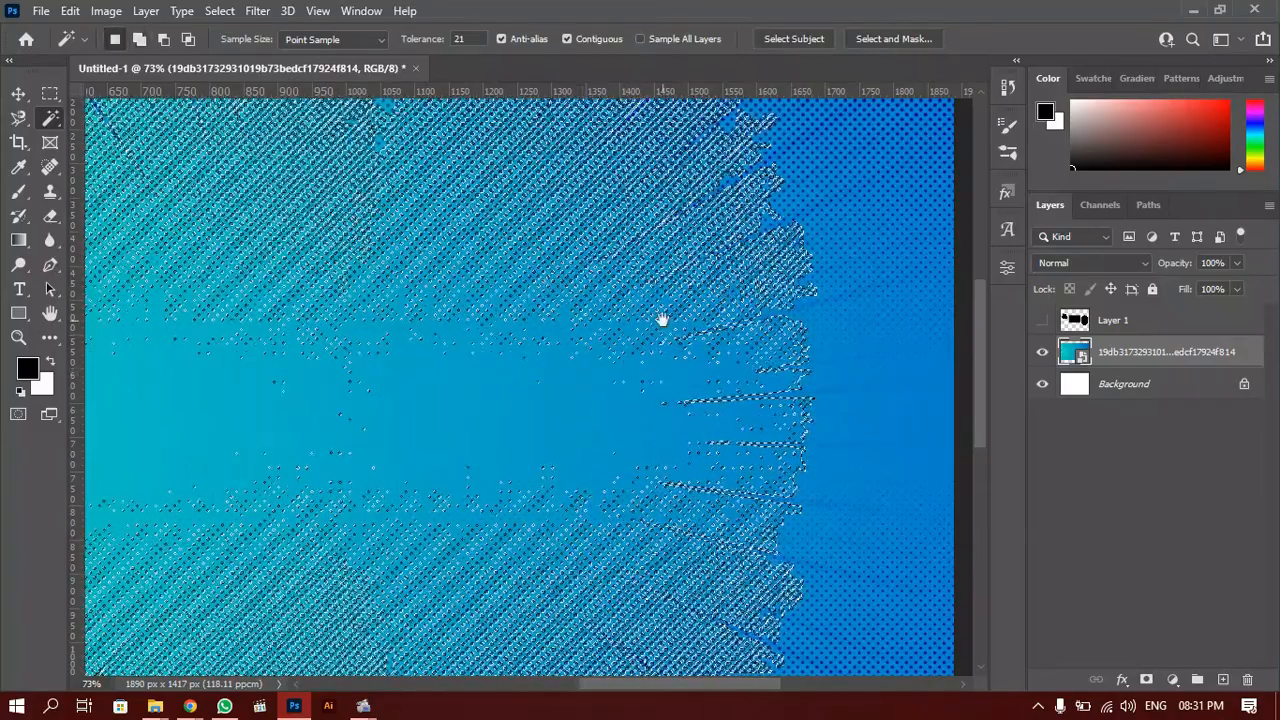
left_click_drag(662, 320, 471, 506)
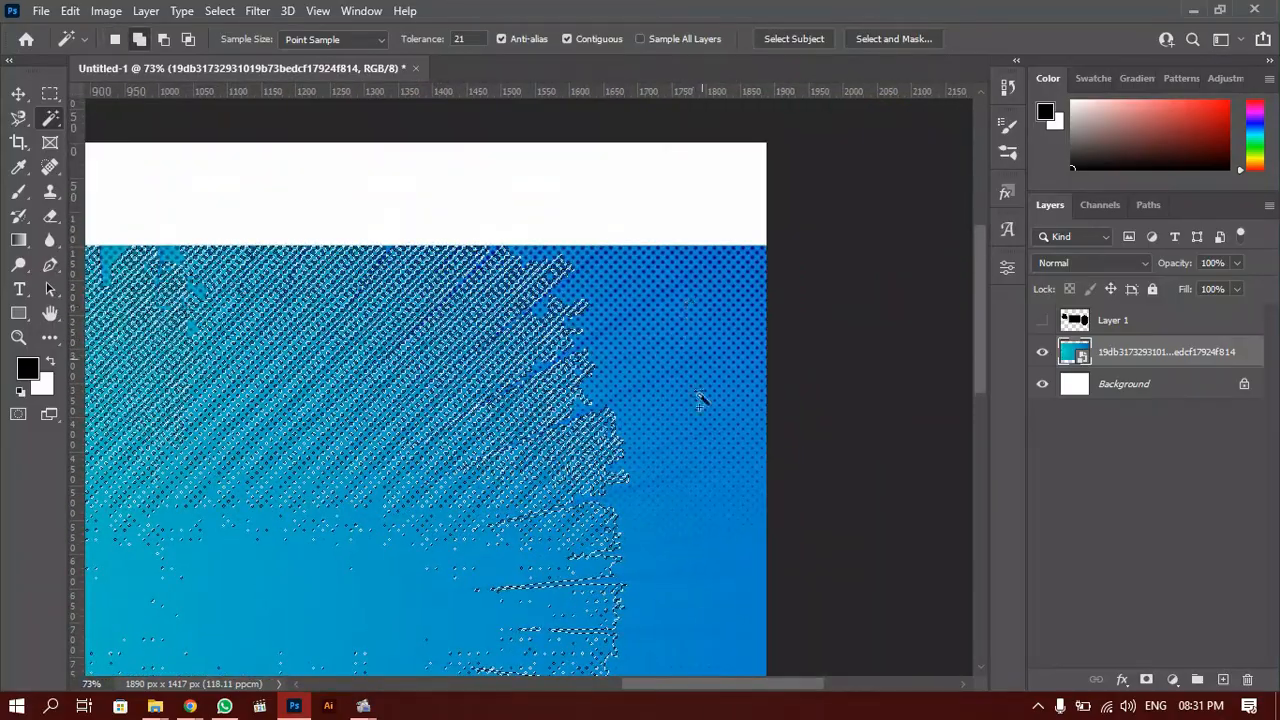
left_click(700, 397)
Add the streaked teal areas on the image's left side to the Magic Wand selection.
left_click_drag(392, 443, 1224, 303)
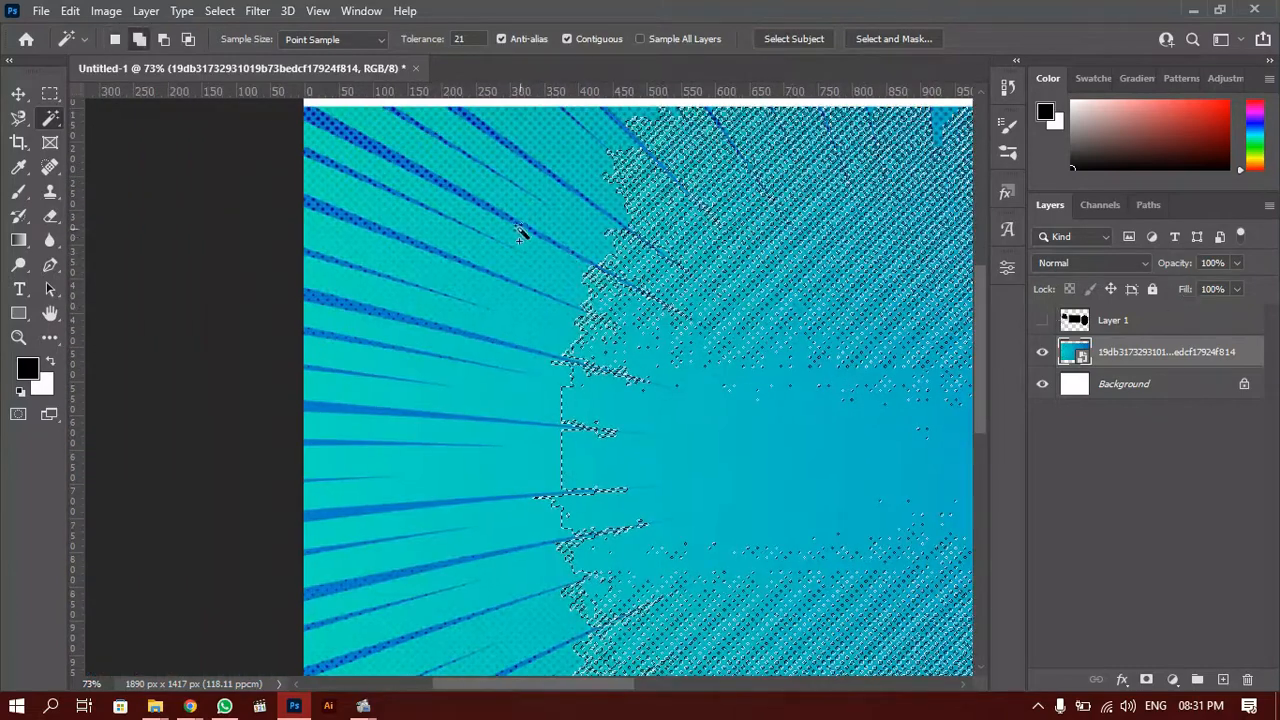
left_click(567, 158)
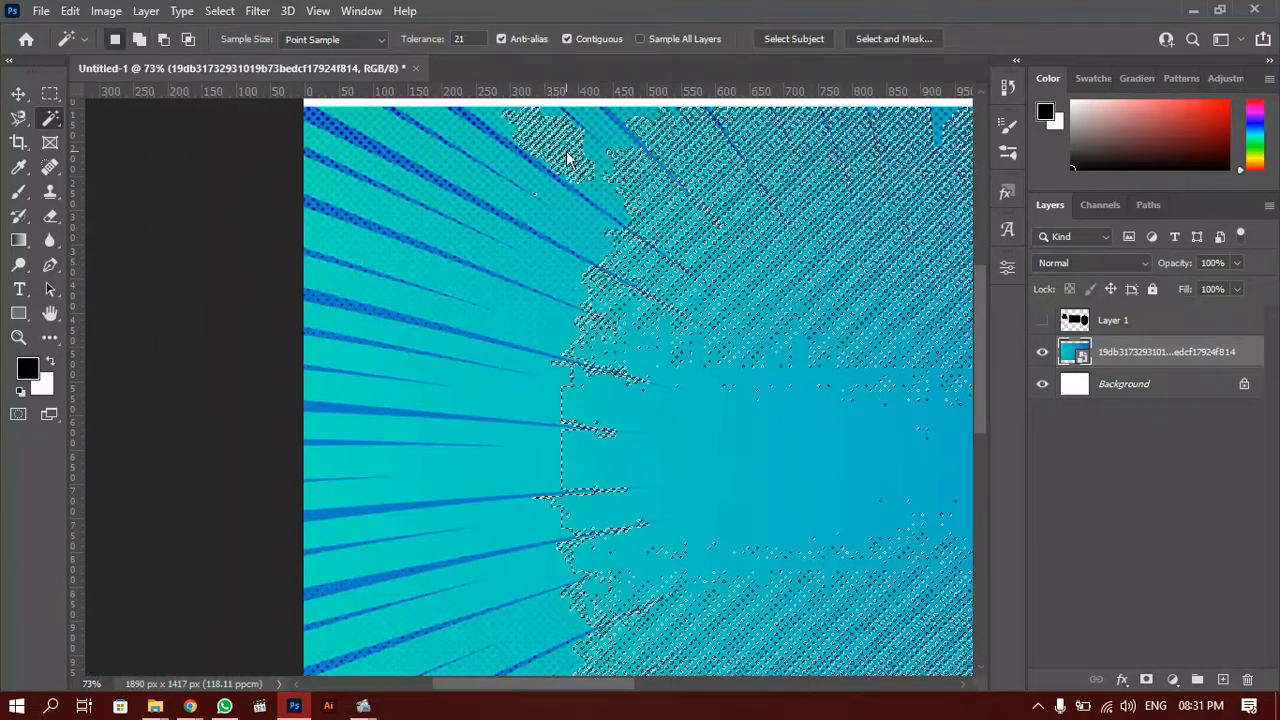
left_click(572, 281, "shift")
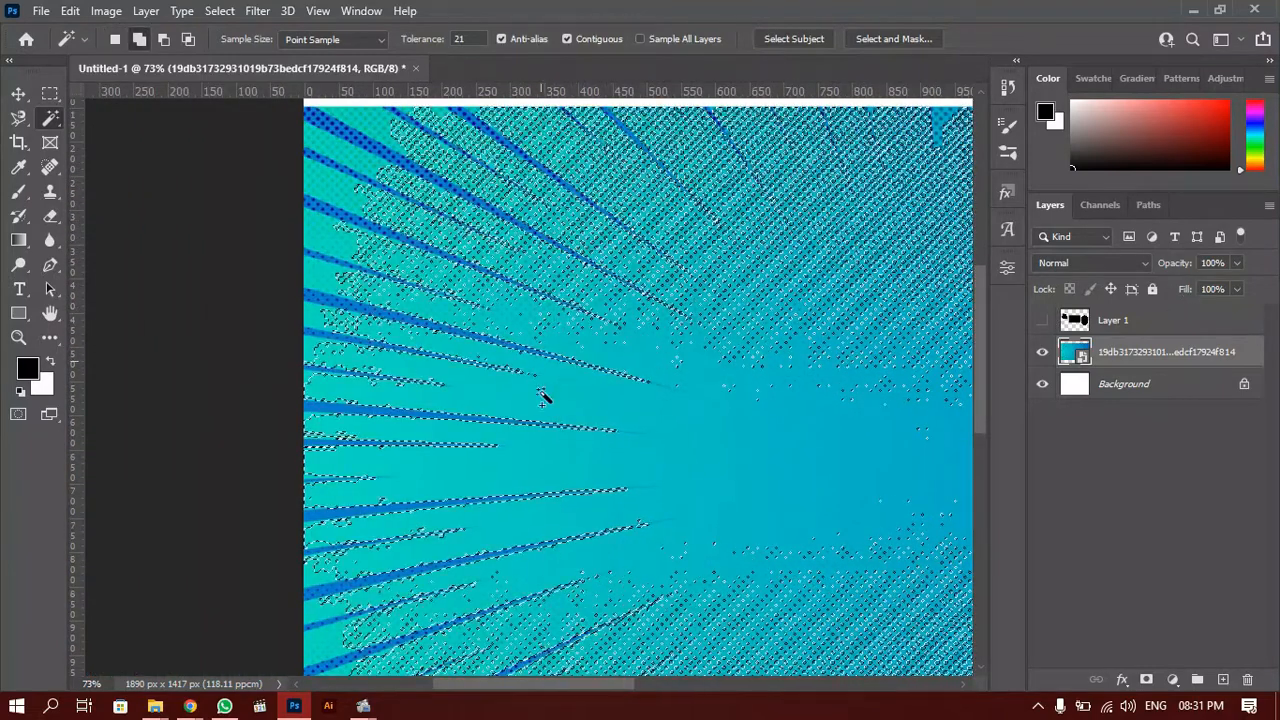
scroll(563, 417, "down", 3)
left_click_drag(688, 450, 370, 349)
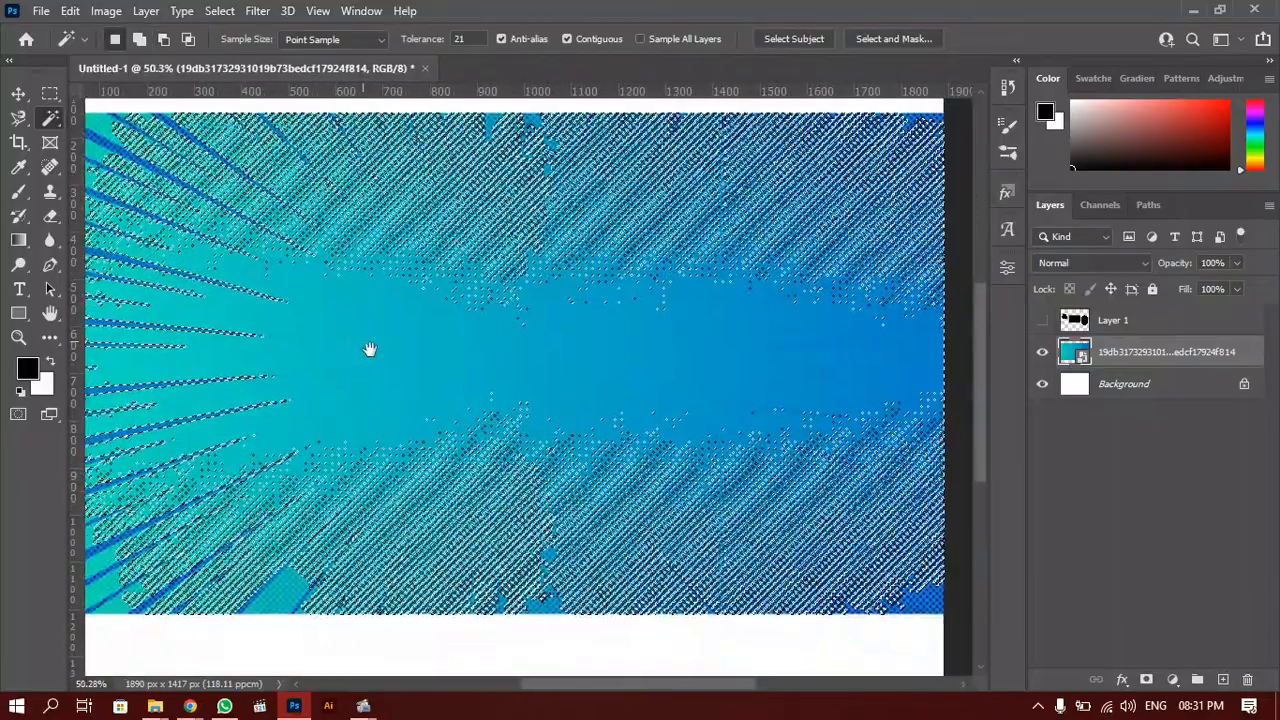
scroll(378, 353, "down", 2)
mouse_move(534, 351)
left_mouse_down()
mouse_move(498, 344)
mouse_move(517, 349)
left_mouse_up()
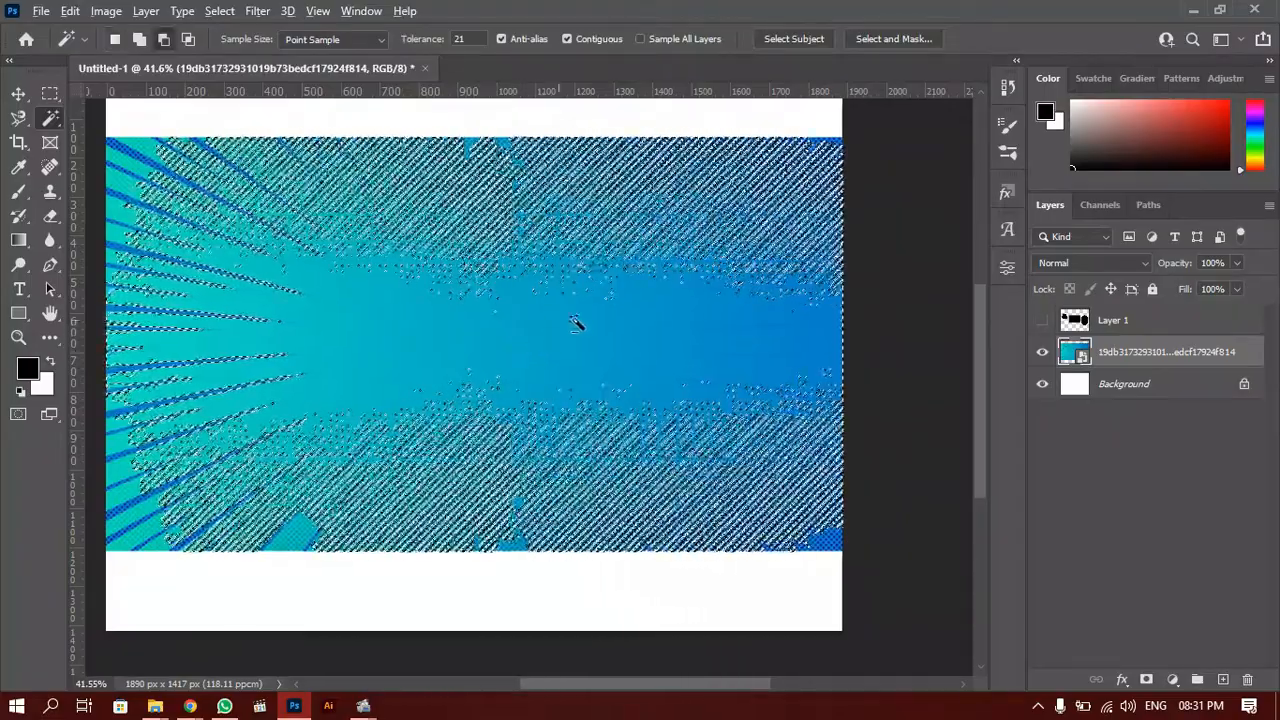
Subtract the mid-blue area right of centre from the Magic Wand selection and add it back.
left_click(616, 346)
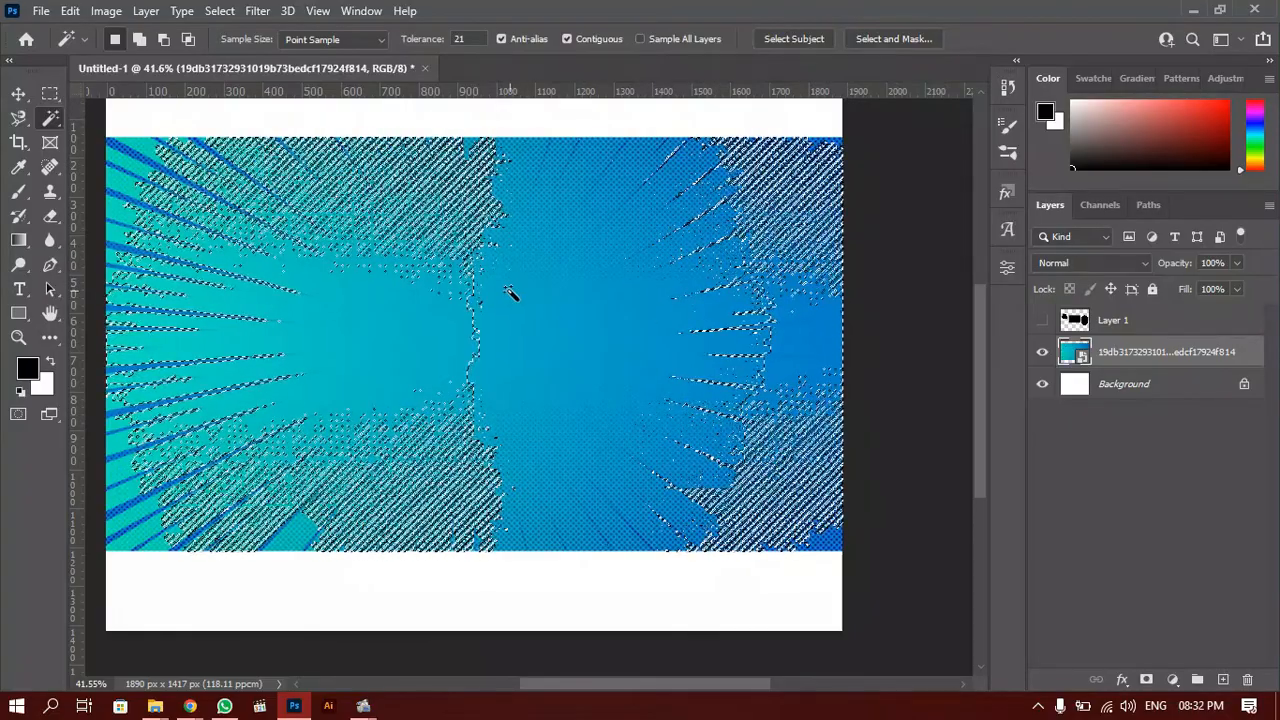
left_click(510, 291, "shift")
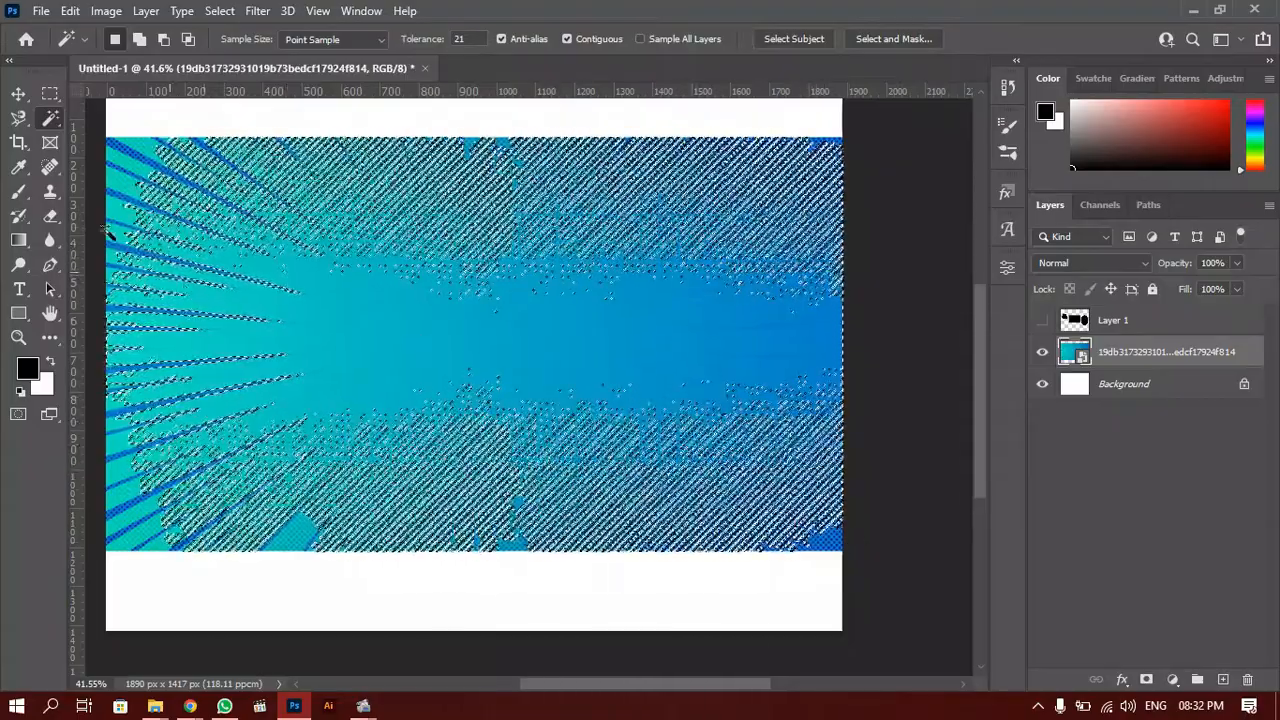
Subtract a wide rectangle across the middle of the blue image from the selection with the Rectangular Marquee tool.
left_click(51, 98)
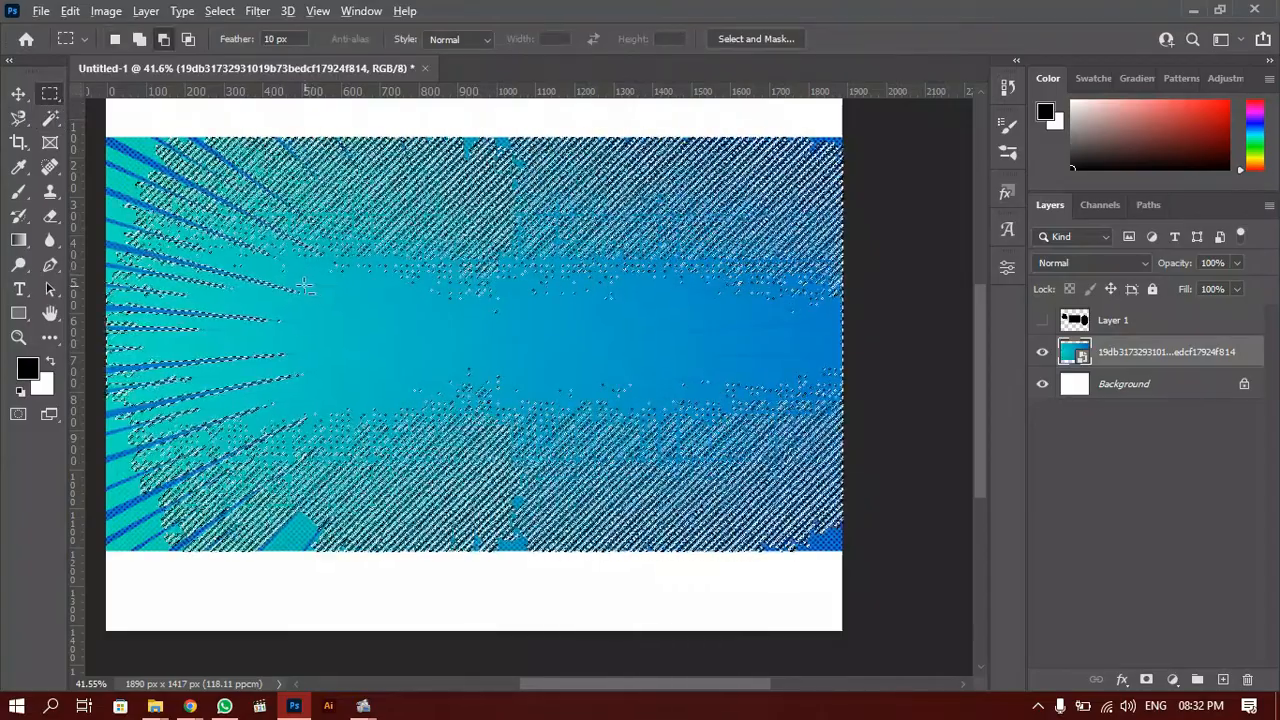
left_click_drag(290, 256, 334, 311)
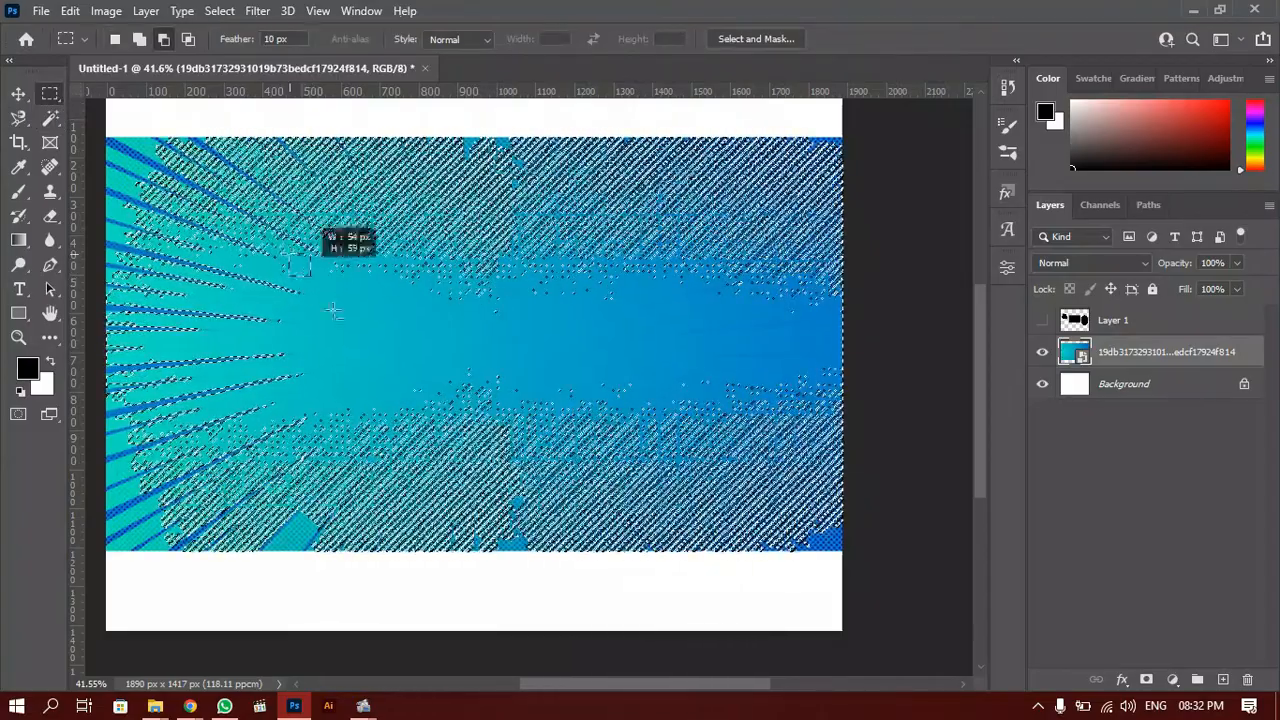
left_click_drag(439, 404, 612, 417)
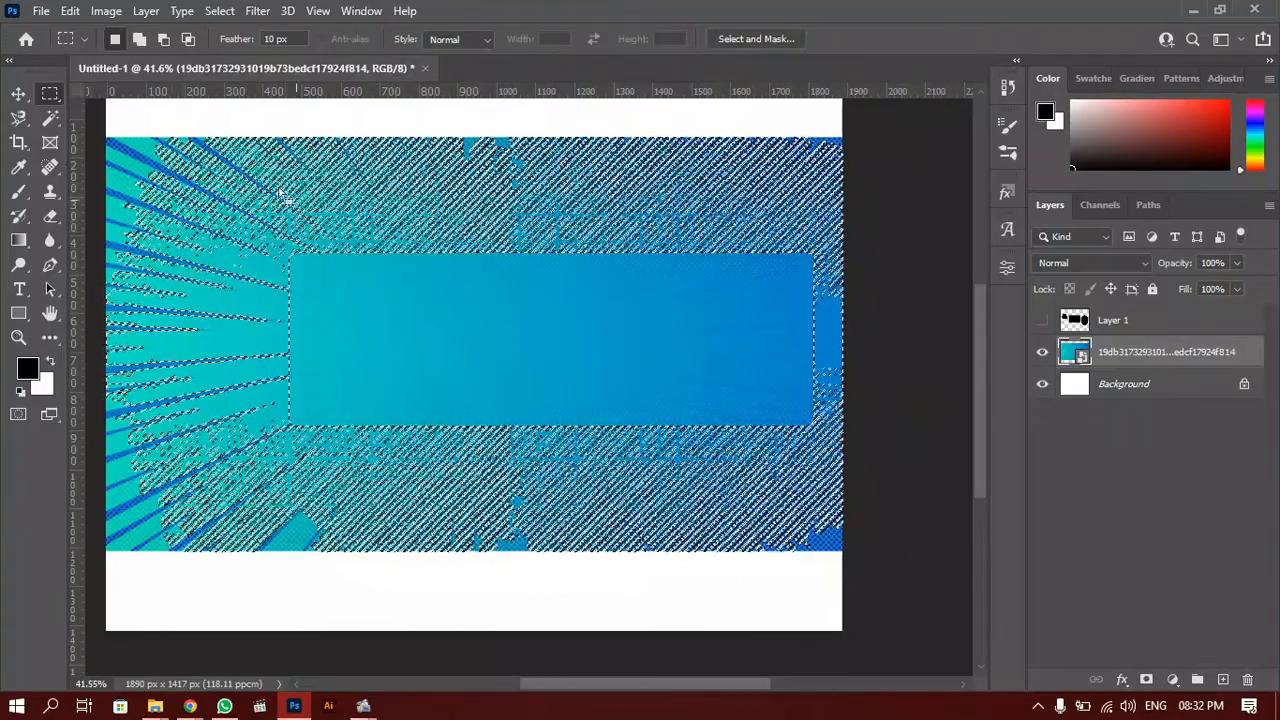
Add an elliptical area overlapping the left edge of the subtracted rectangle to the selection with the Elliptical Marquee tool.
right_click(50, 93)
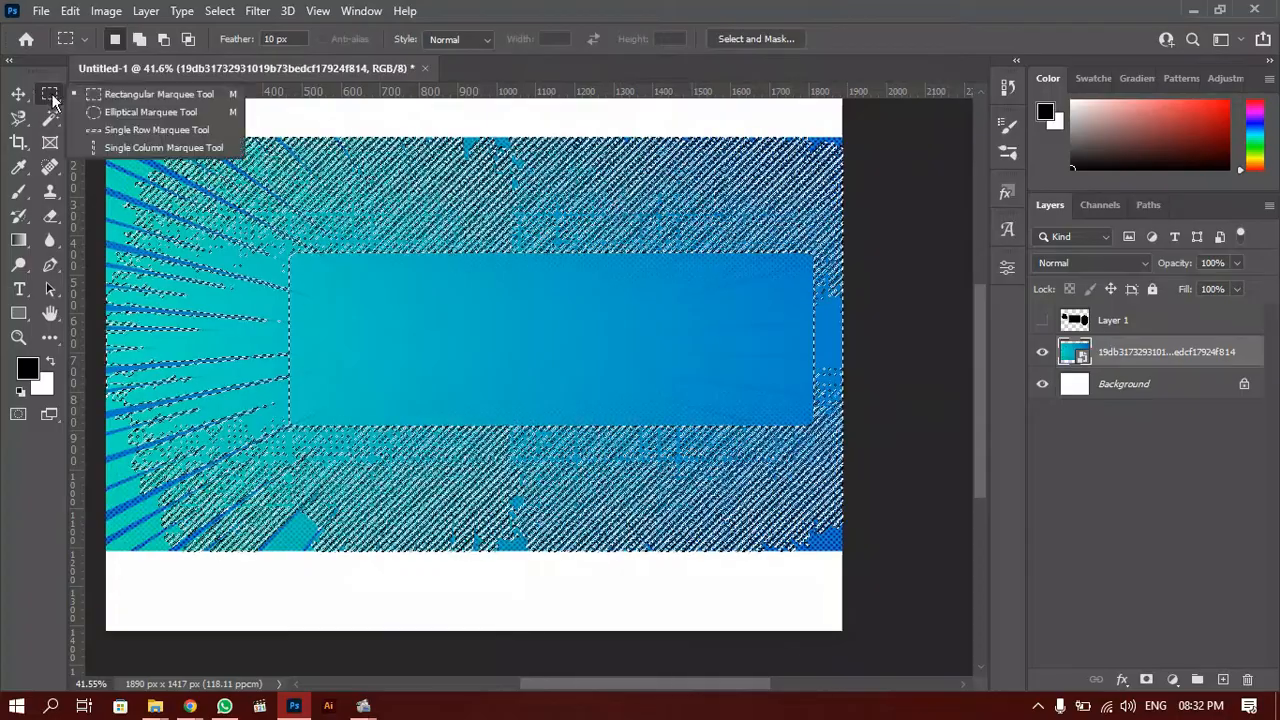
left_click(140, 109)
scroll(500, 335, "left", 3)
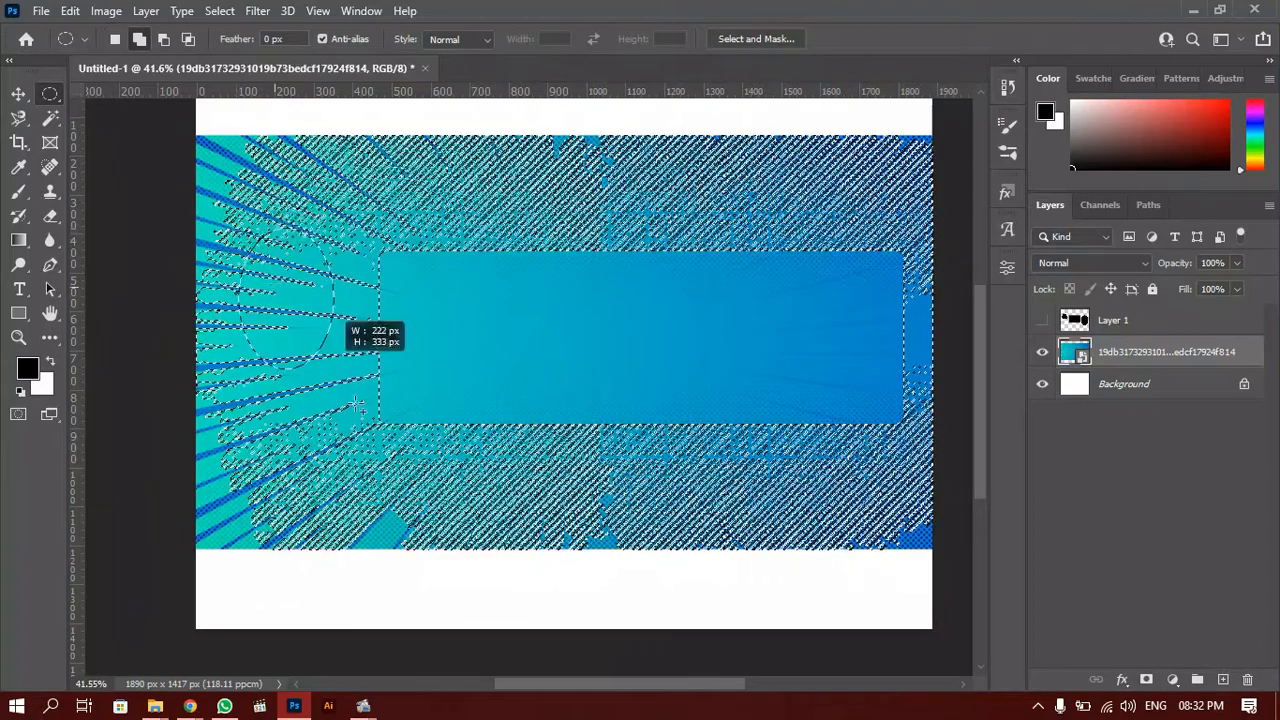
left_click_drag(357, 404, 401, 455)
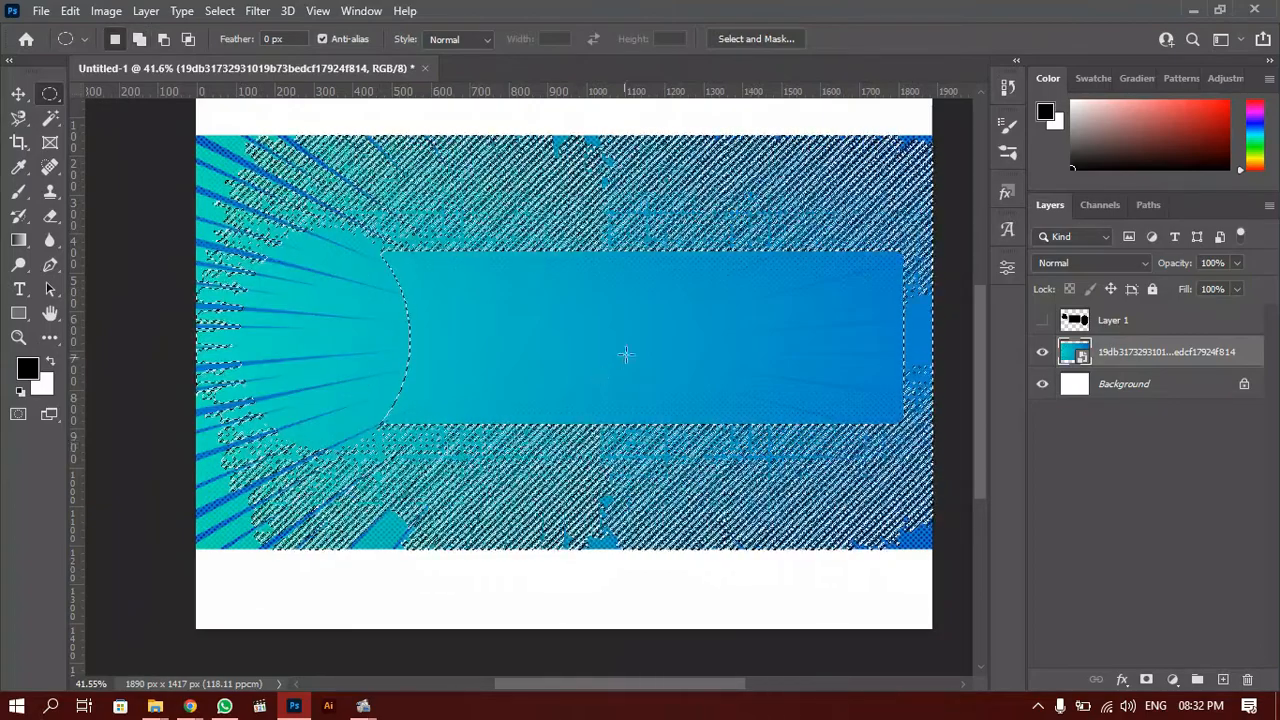
Clear the selection and switch to the Quick Selection tool.
left_click_drag(637, 388, 544, 367)
key("ctrl+d")
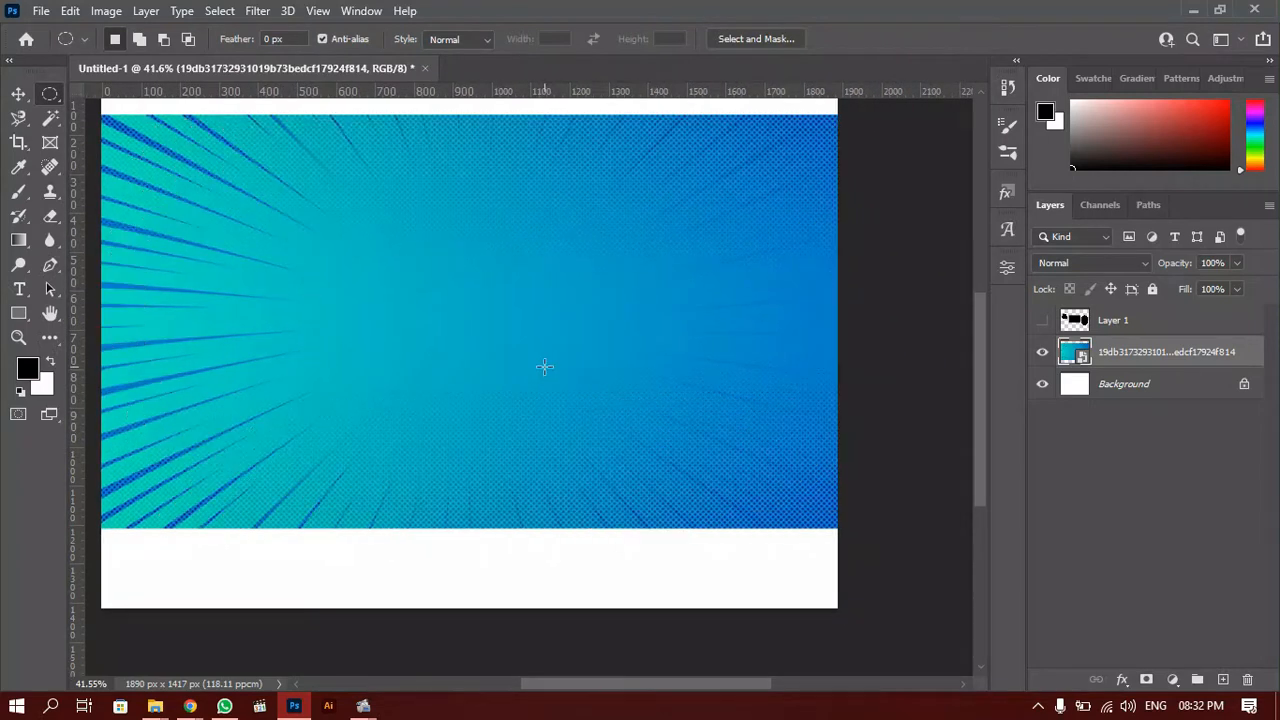
left_click(17, 122)
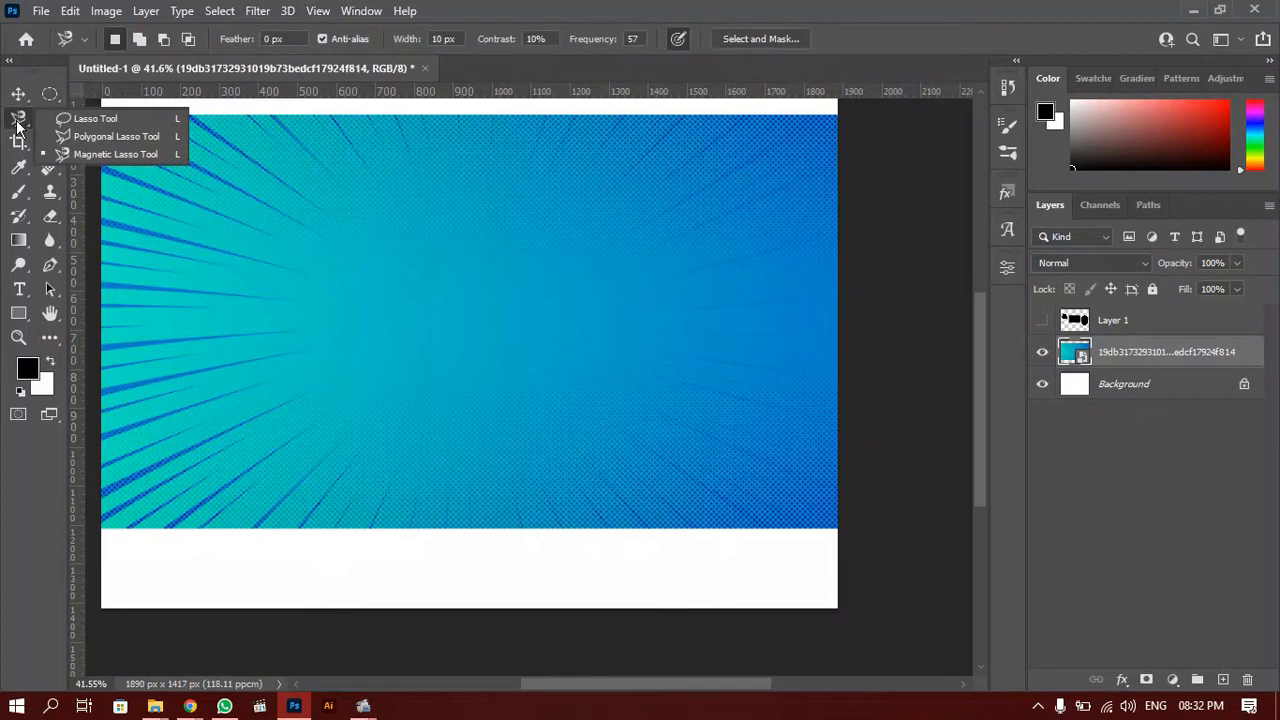
left_click(49, 121)
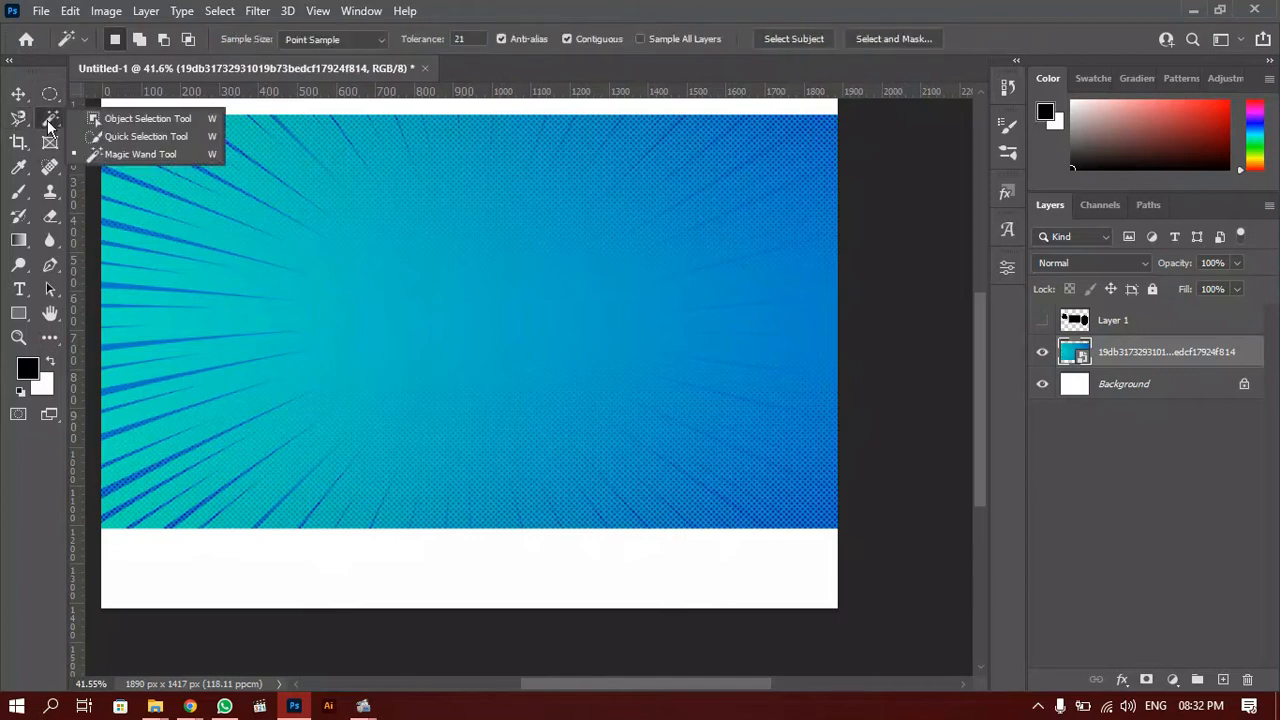
left_click(128, 140)
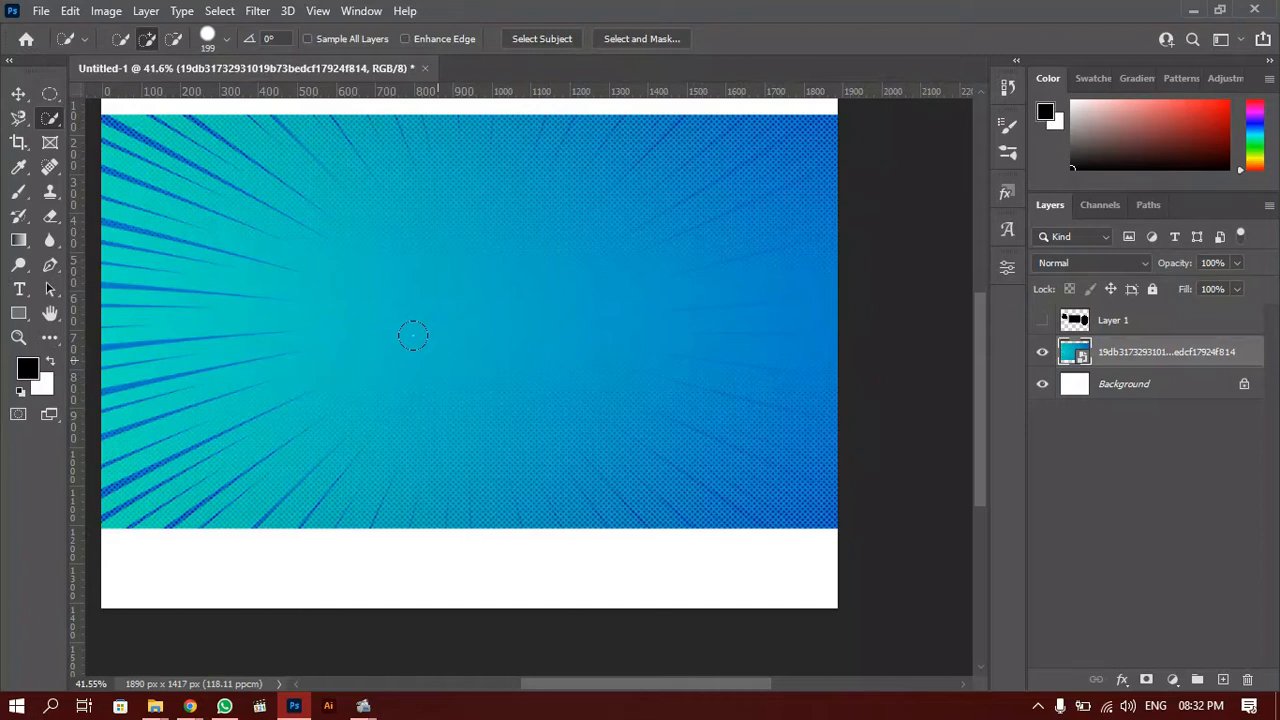
Paste the copied photo of the man in the blue sweater as a new layer above the blue background image.
key("ctrl+v")
key("v")
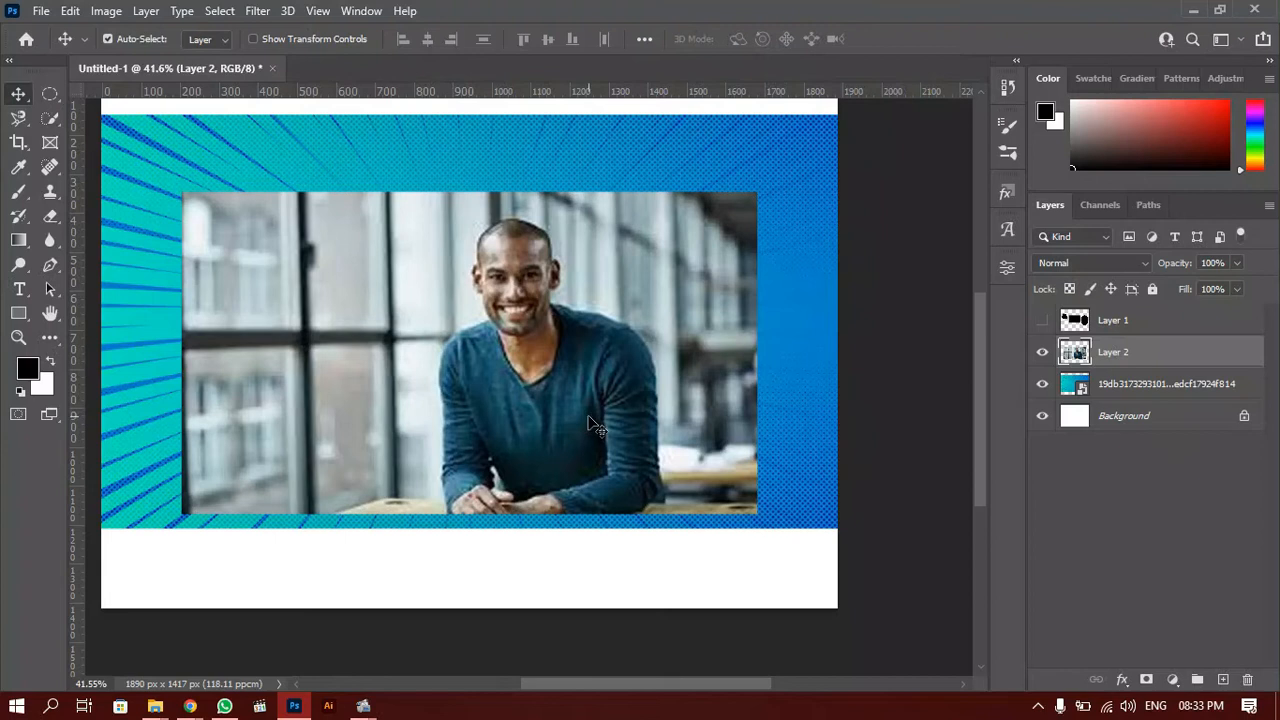
scroll(594, 412, "up", 1)
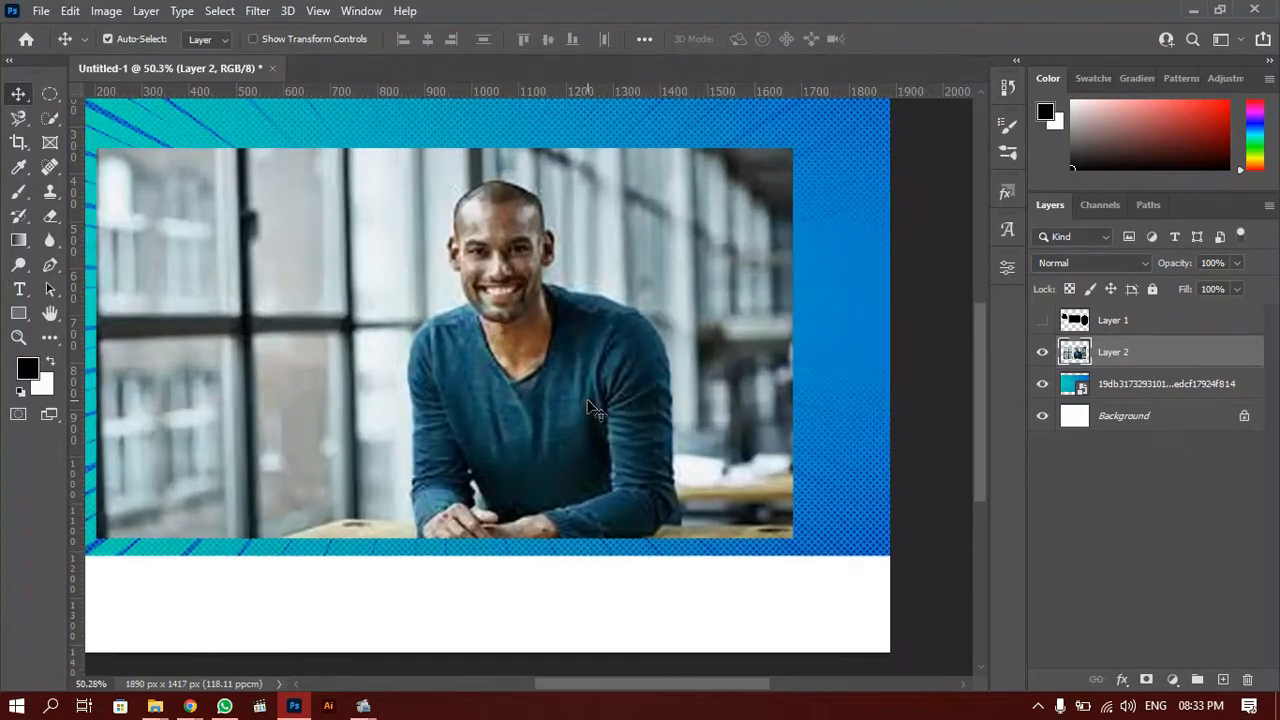
Select the man's head, neck, sweater and arms with the Quick Selection tool, reducing the brush size to 91.
key("w")
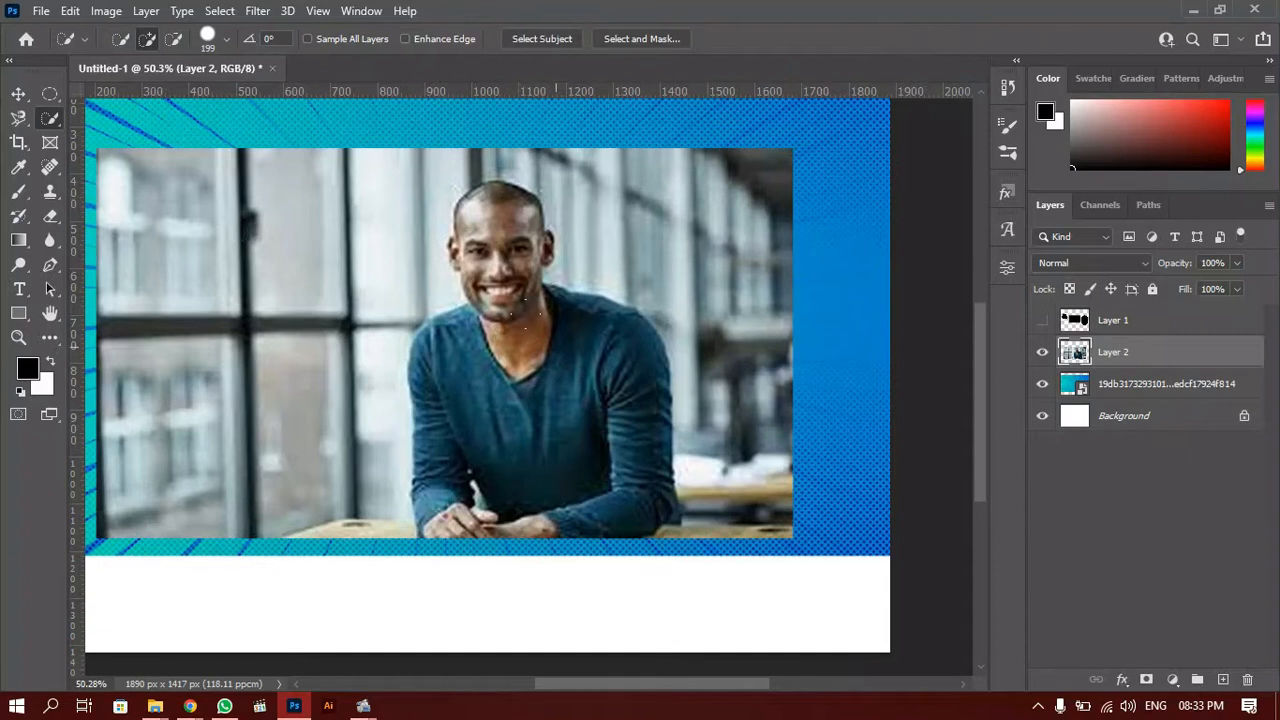
scroll(540, 350, "up", 2)
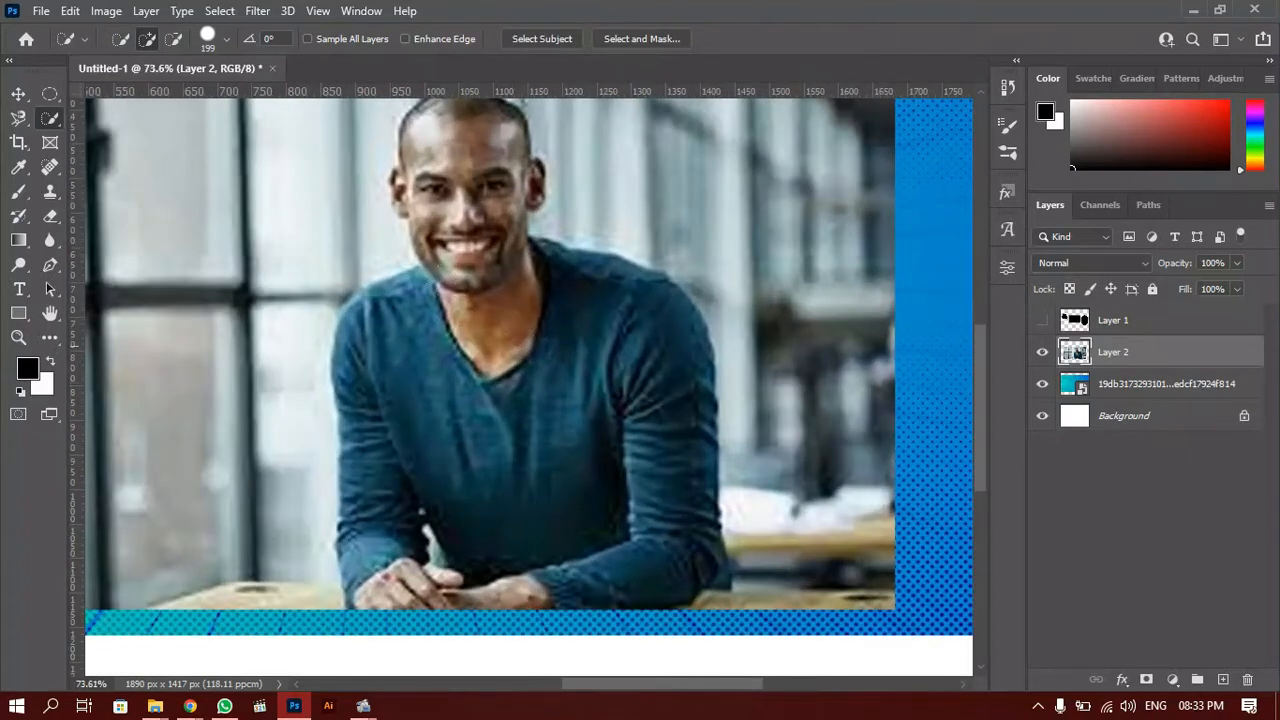
mouse_move(518, 352)
left_mouse_down()
mouse_move(482, 371)
mouse_move(511, 358)
left_mouse_up()
scroll(478, 333, "down", 2)
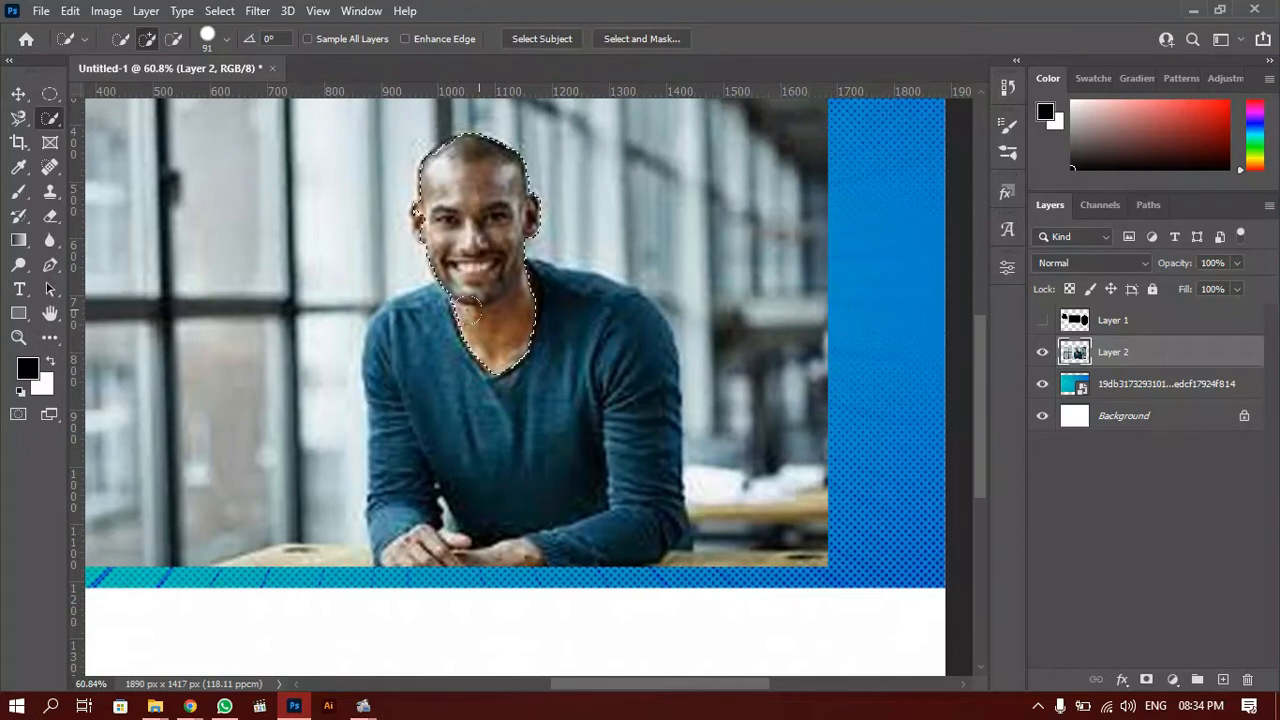
left_click_drag(571, 333, 579, 369)
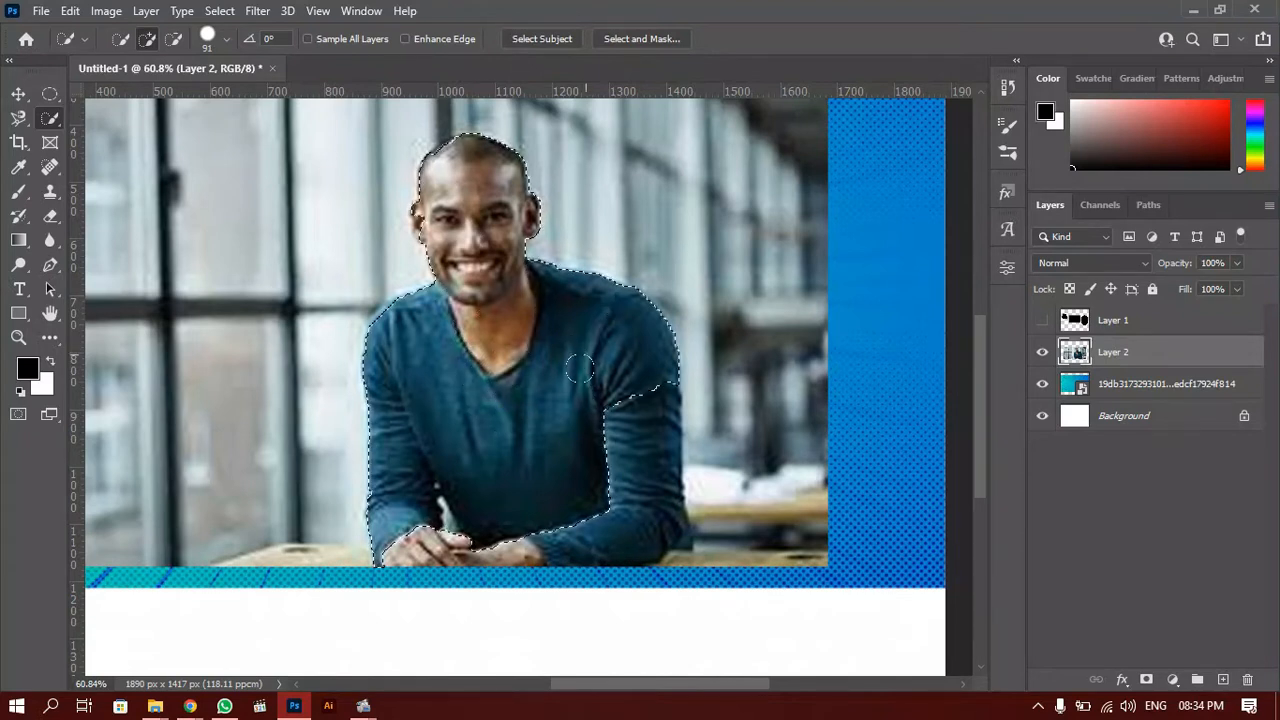
left_click_drag(579, 415, 570, 501)
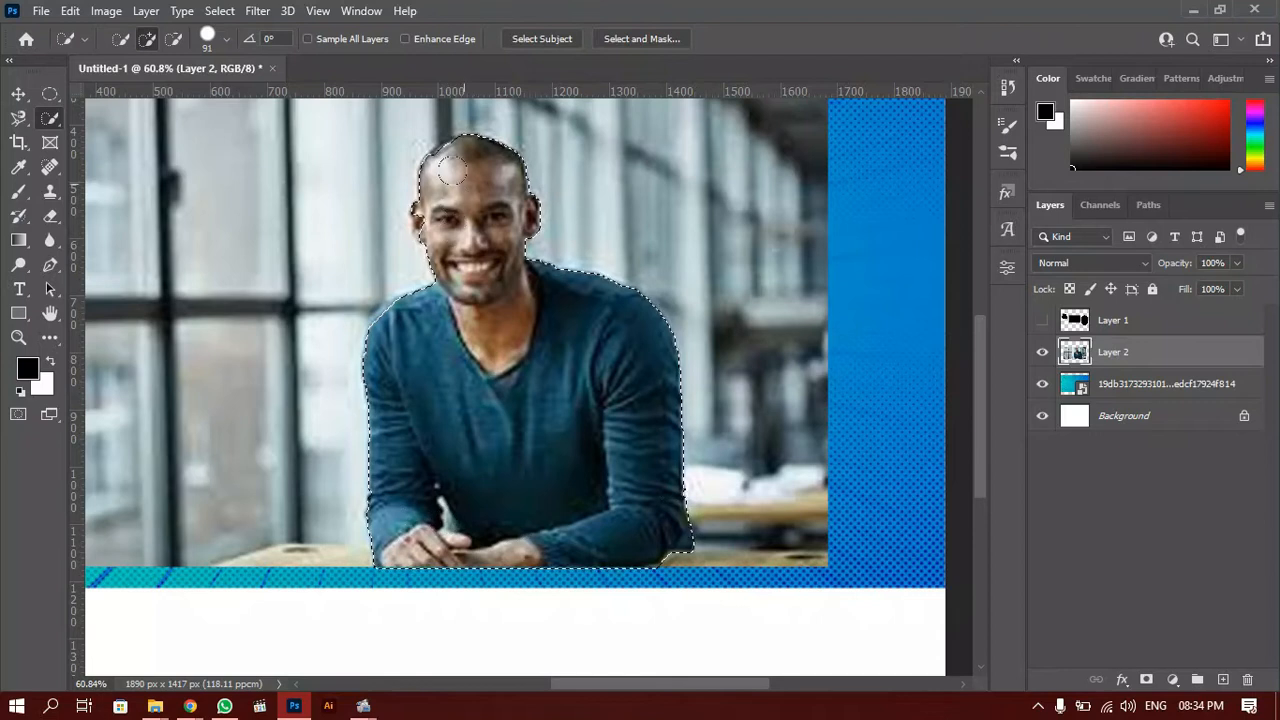
Add the missed part of the ear on the photo's left side to the selection with a Quick Selection brush of size 37.
scroll(518, 338, "up", 5)
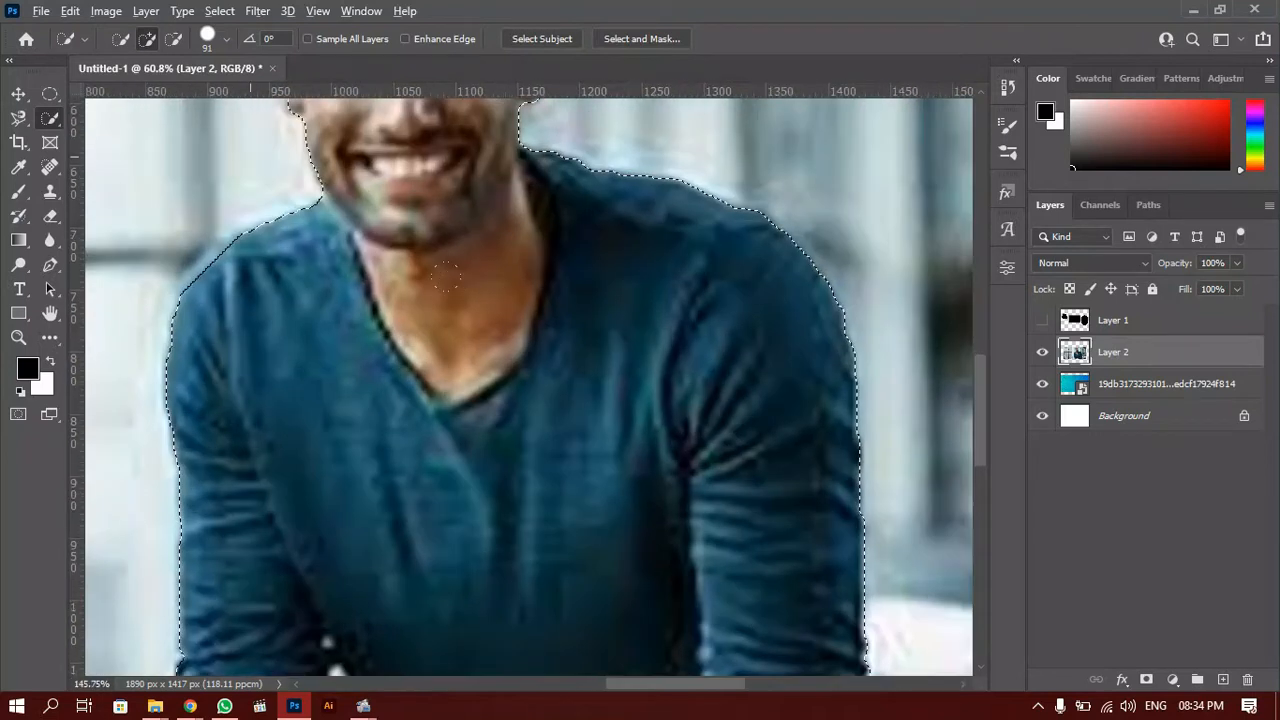
left_click_drag(472, 334, 579, 346)
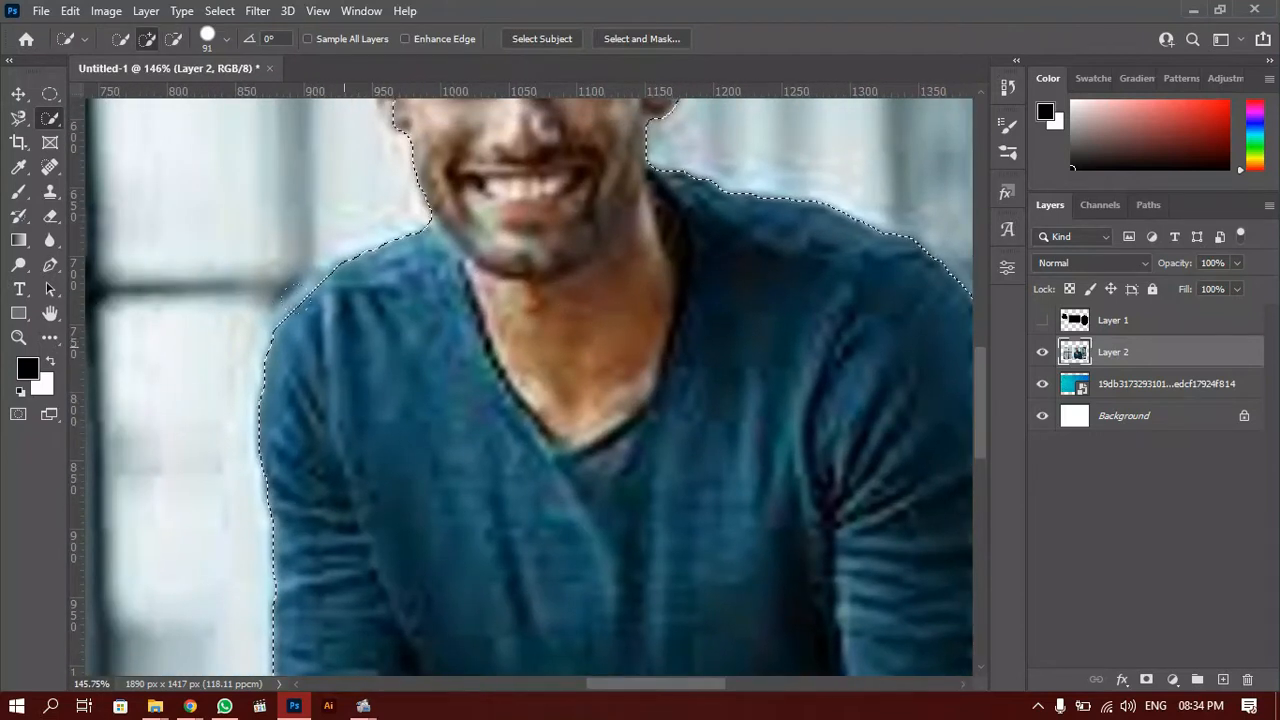
left_click_drag(546, 270, 518, 463)
left_click_drag(519, 335, 494, 458)
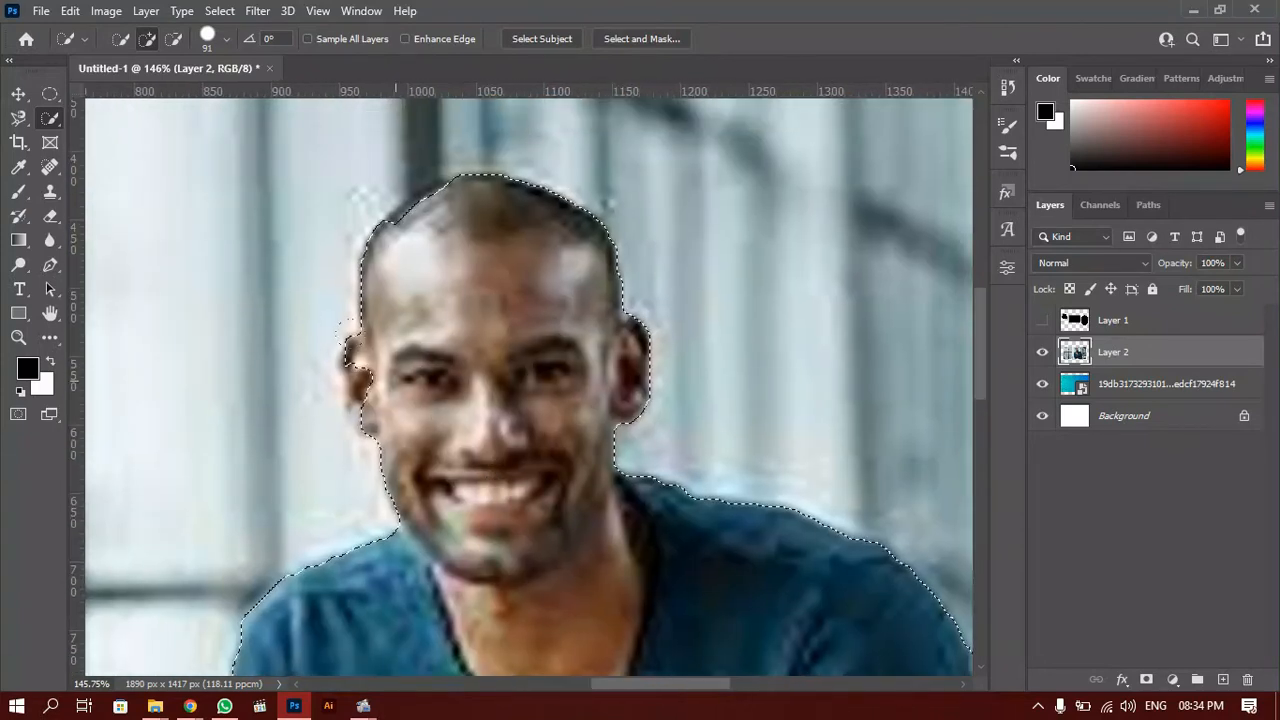
mouse_move(479, 391)
left_mouse_down()
mouse_move(365, 382)
mouse_move(386, 383)
left_mouse_up()
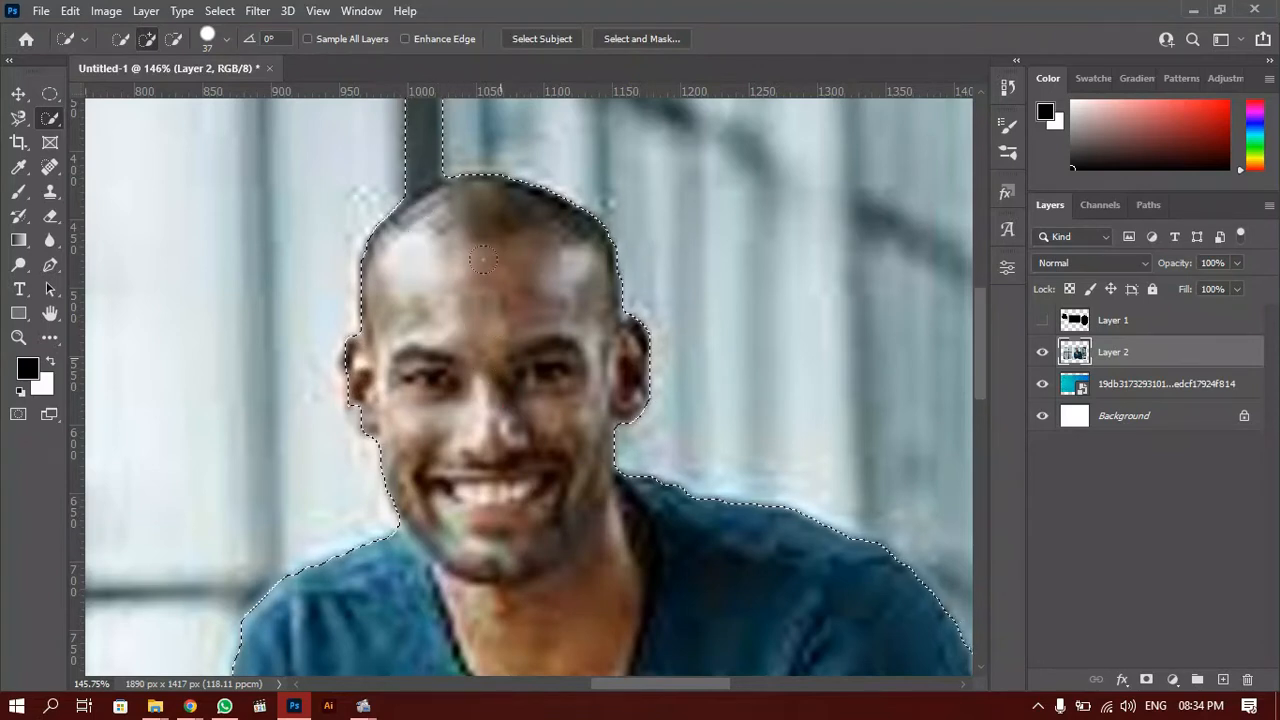
Subtract the dark window bar above the man's head from the Quick Selection.
scroll(495, 330, "up", 3)
key("alt")
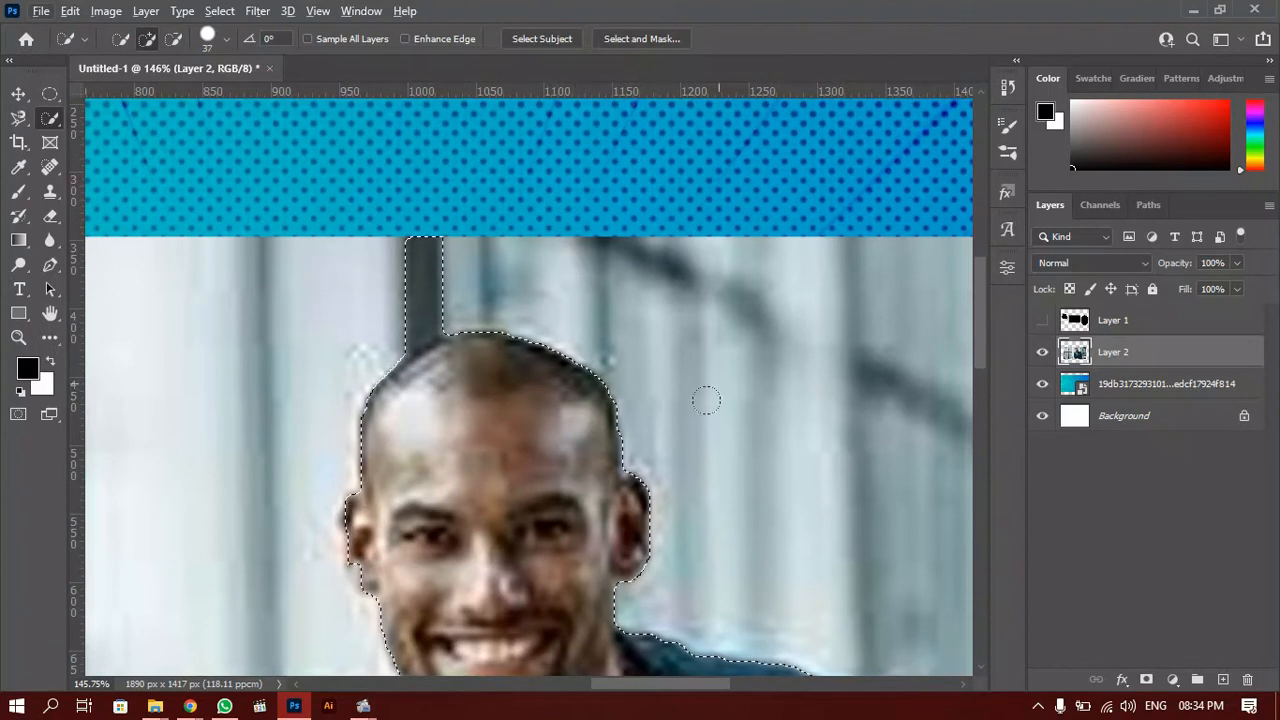
scroll(506, 463, "up", 1)
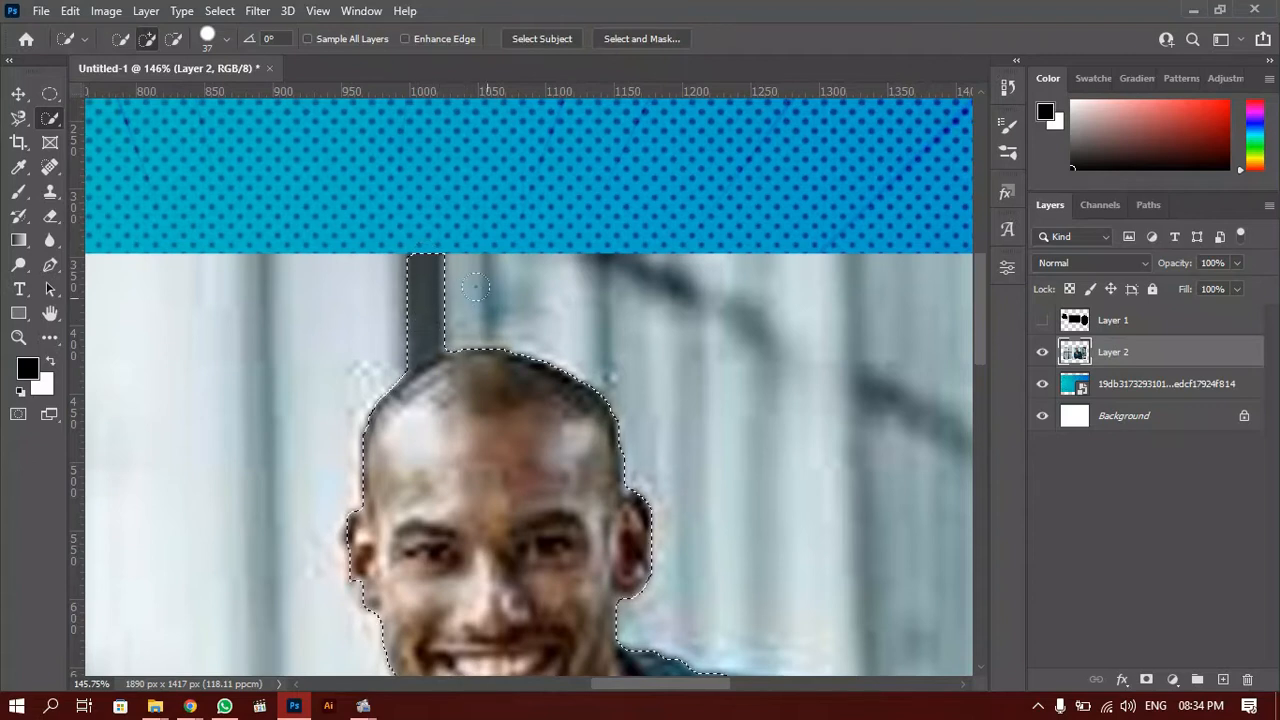
key("alt")
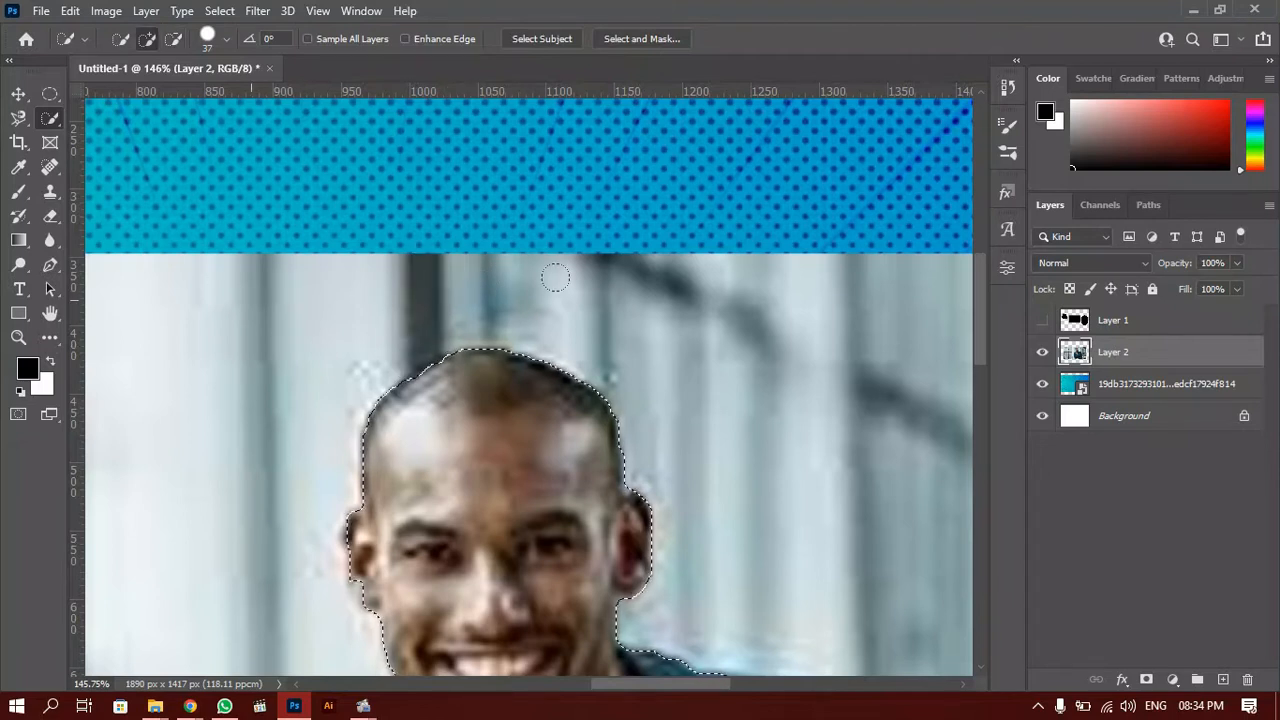
left_click_drag(552, 485, 389, 223)
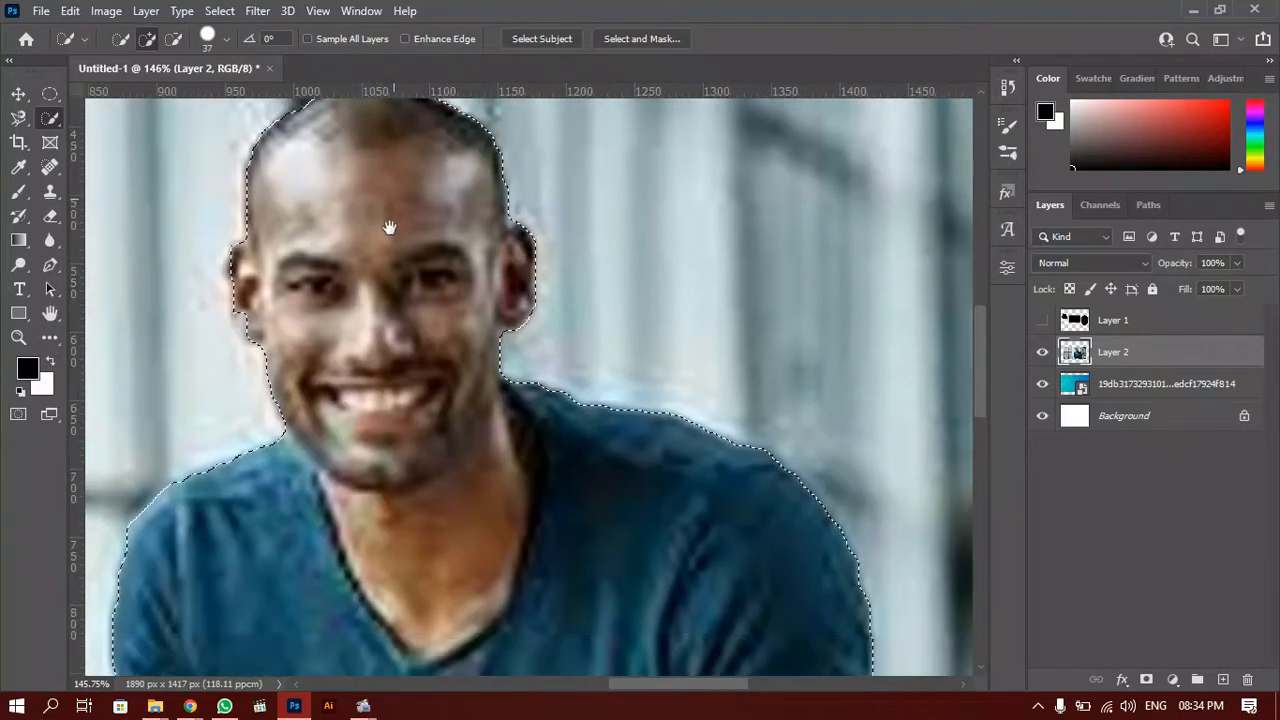
left_click_drag(486, 466, 524, 305)
scroll(545, 435, "down", 5)
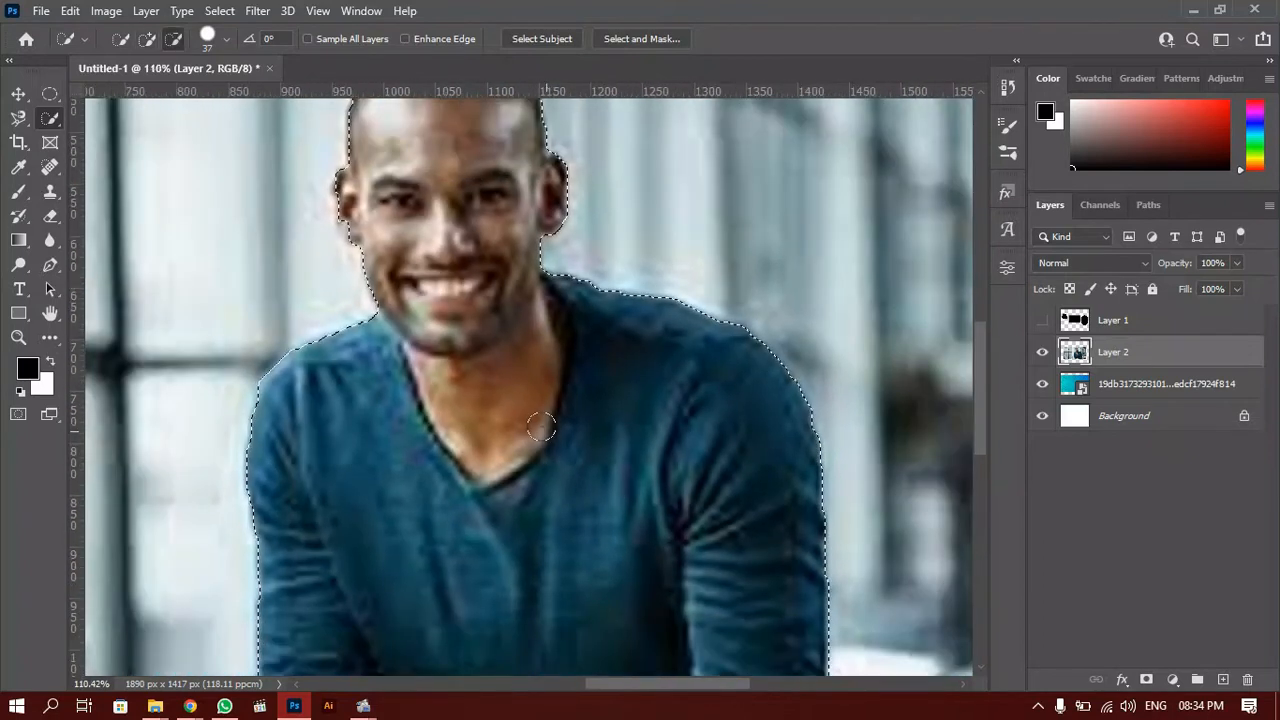
scroll(545, 435, "down", 2)
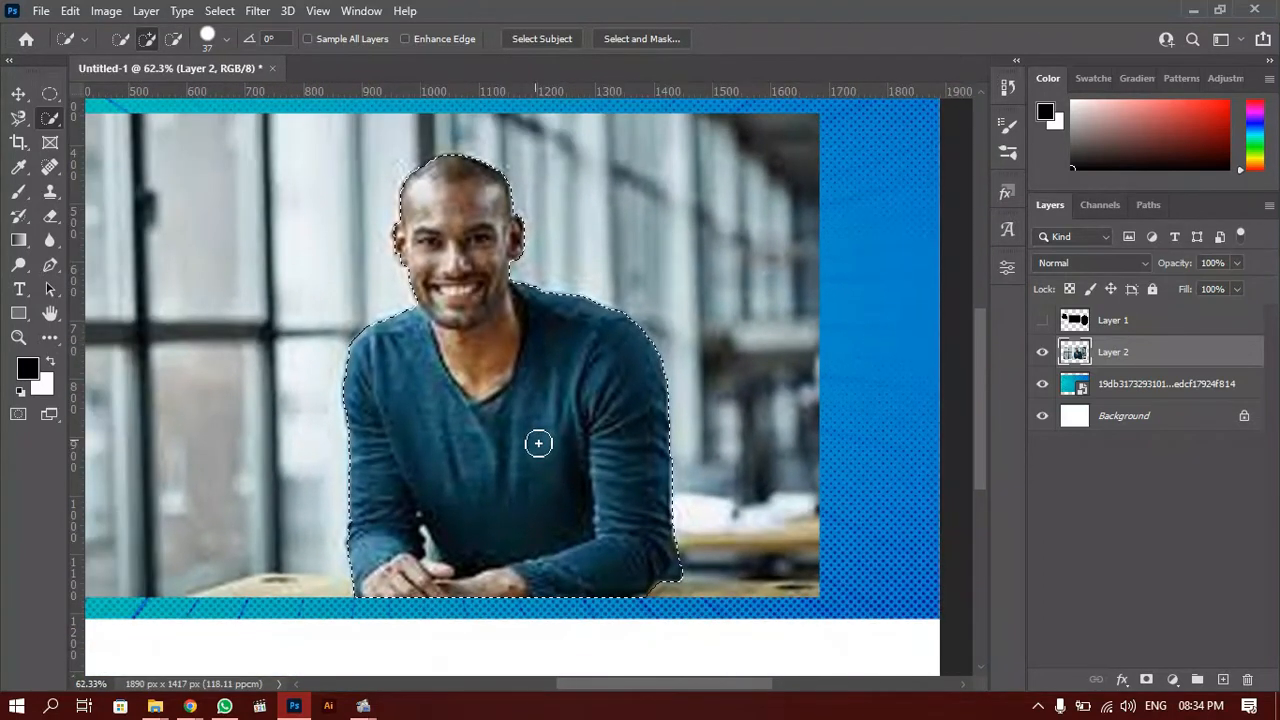
Clear the selection and draw an Object Selection rectangle of about 804 by 836 px around the man.
right_click(52, 120)
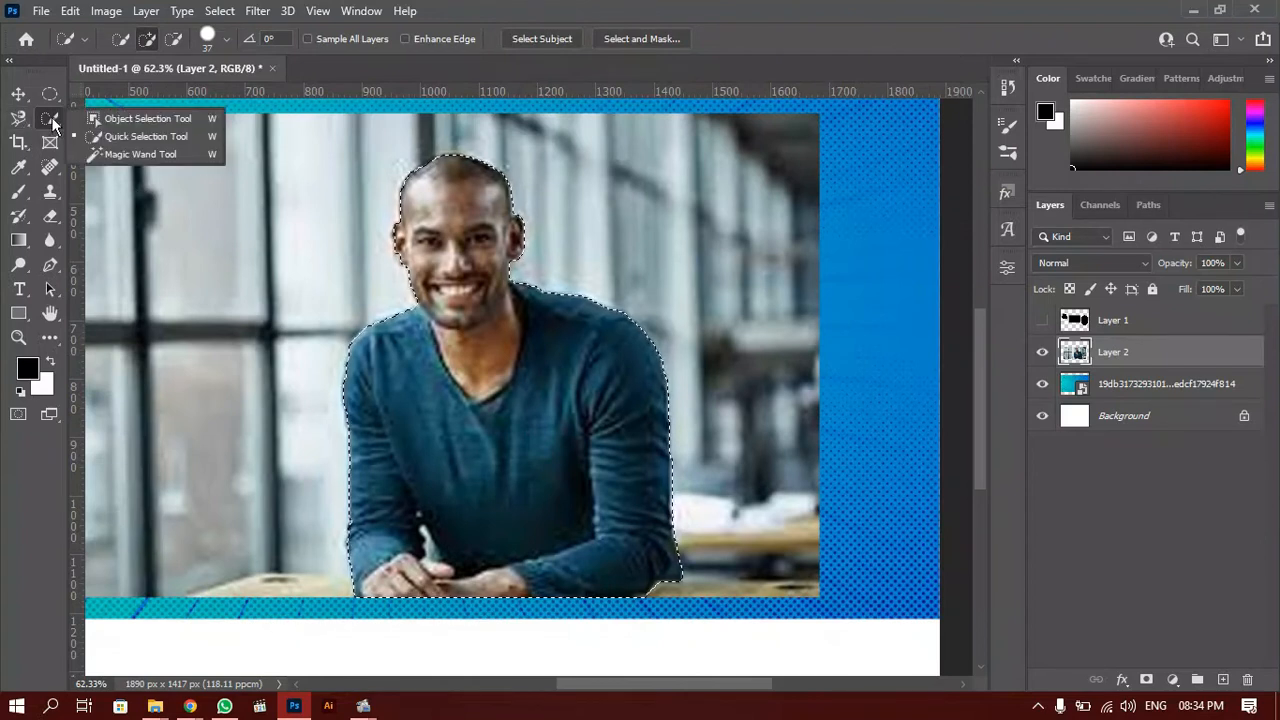
left_click(134, 115)
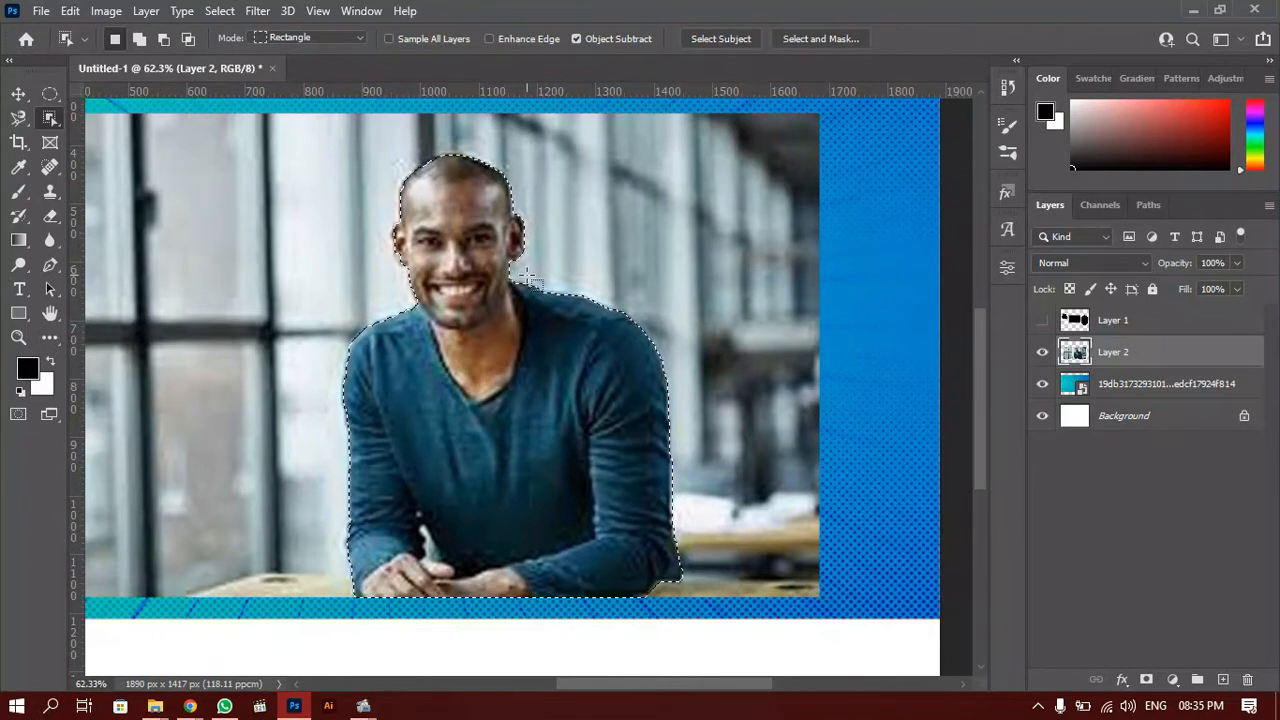
key("ctrl+d")
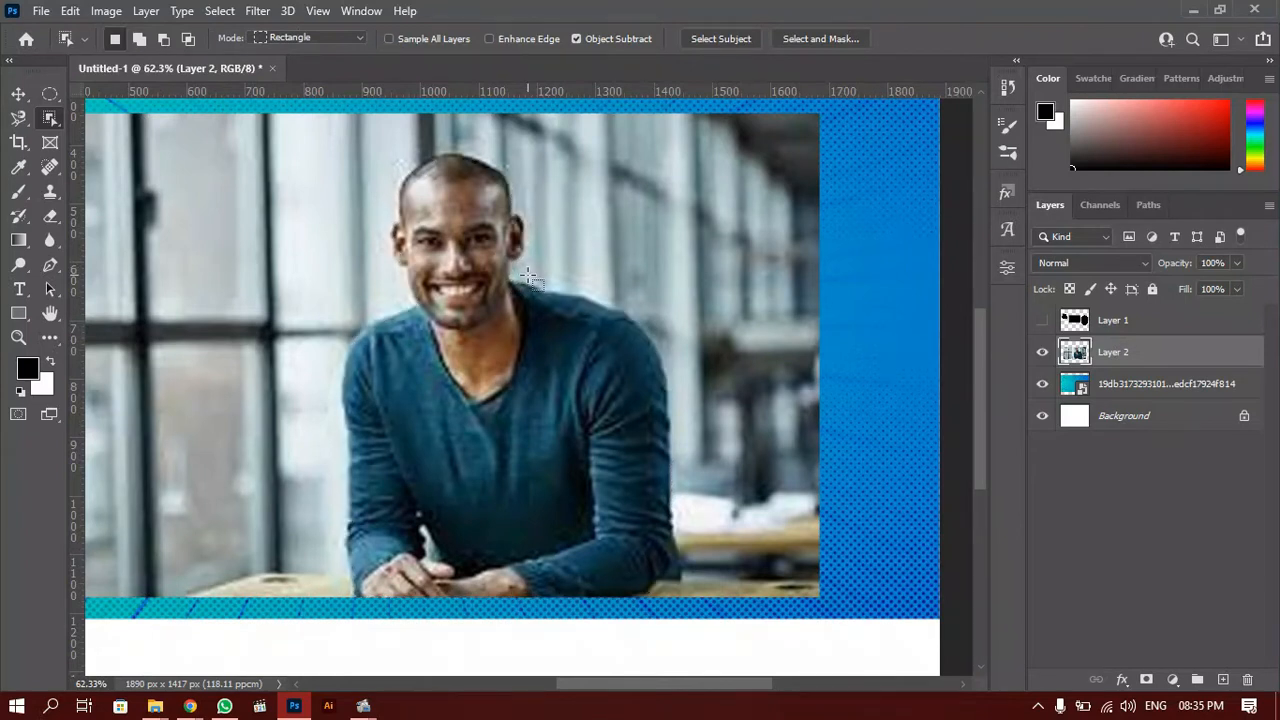
mouse_move(569, 219)
left_mouse_down()
mouse_move(526, 254)
mouse_move(577, 239)
left_mouse_up()
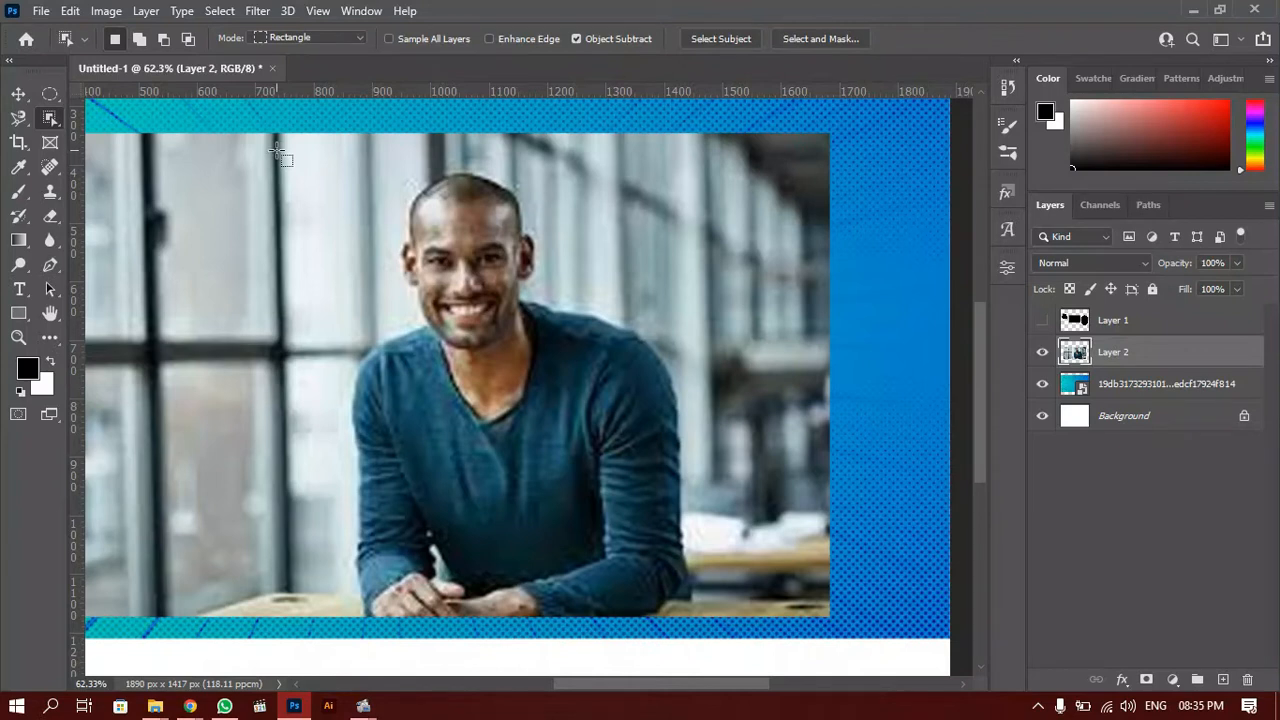
left_click_drag(277, 150, 748, 641)
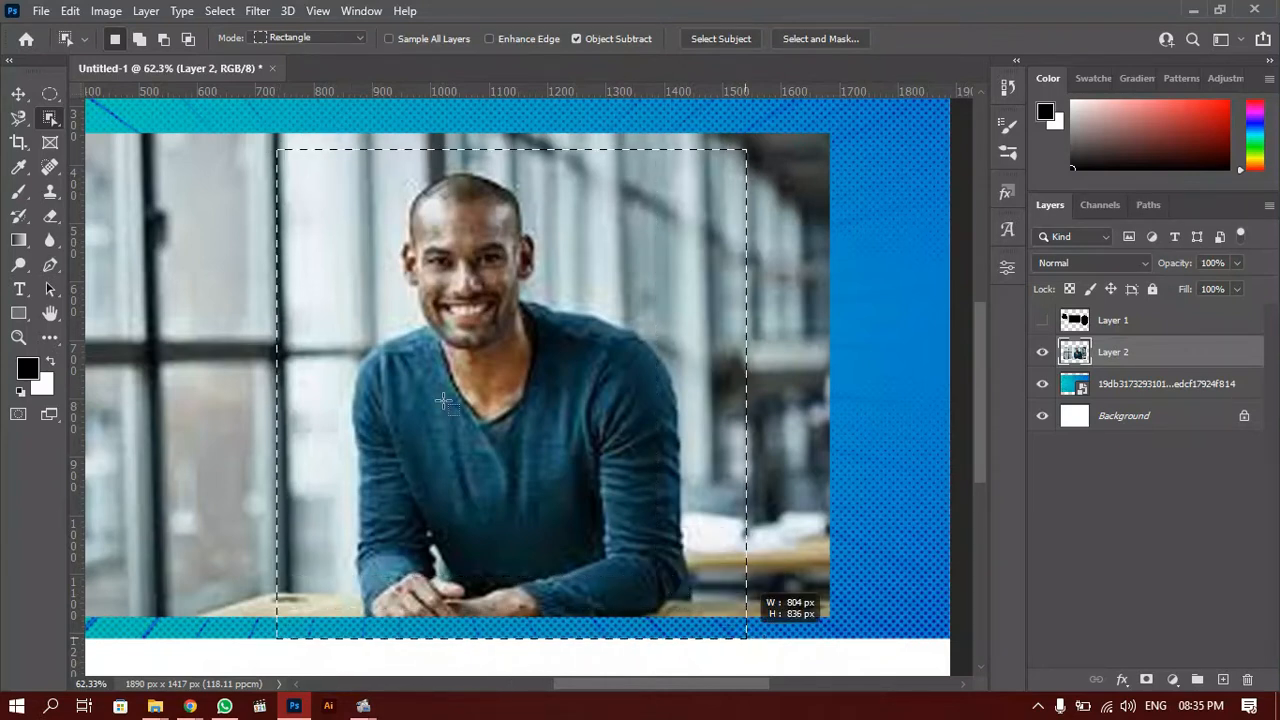
Switch to the Google Meet call in Chrome, admit the waiting participant, and return to Photoshop.
mouse_move(190, 706)
left_click(166, 636)
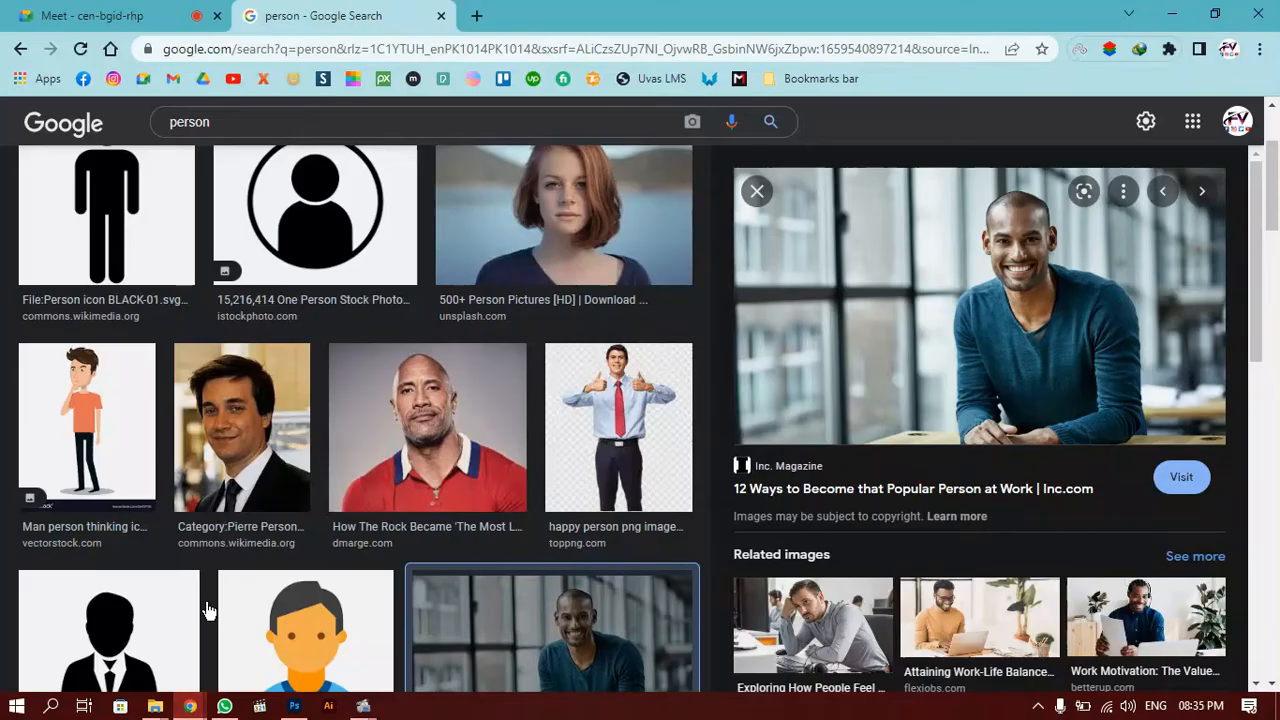
left_click(106, 17)
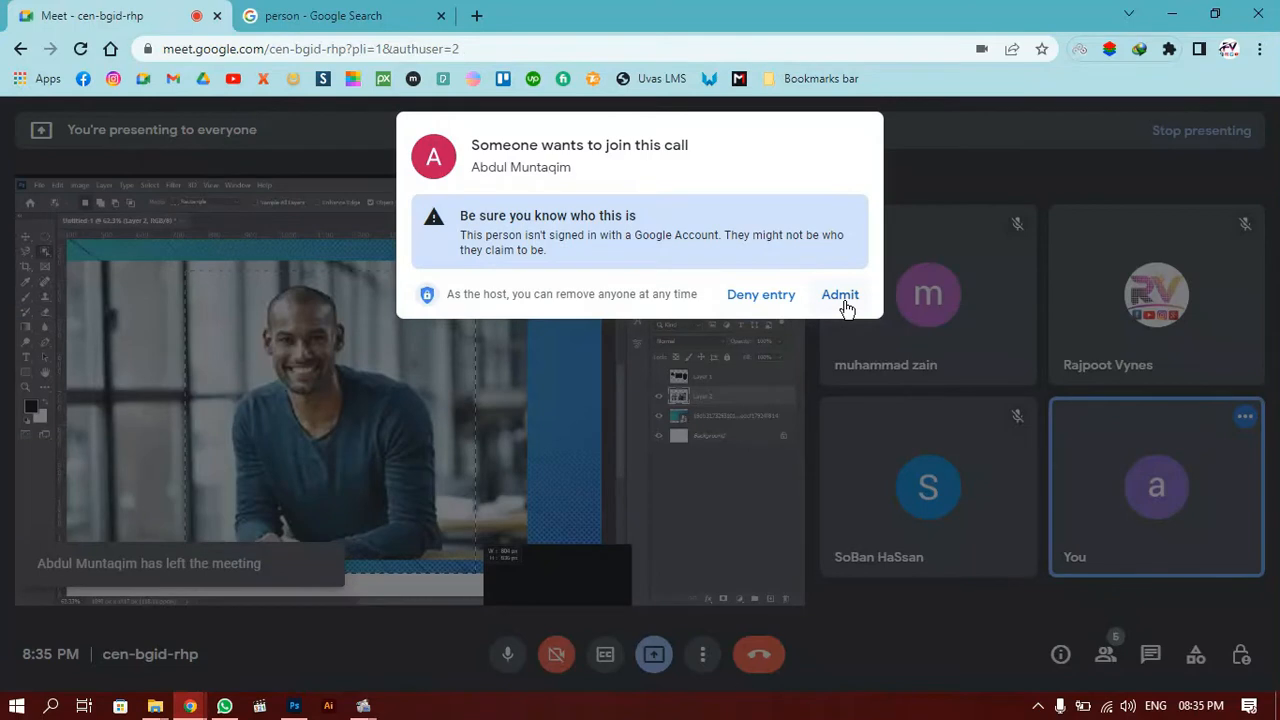
left_click(840, 295)
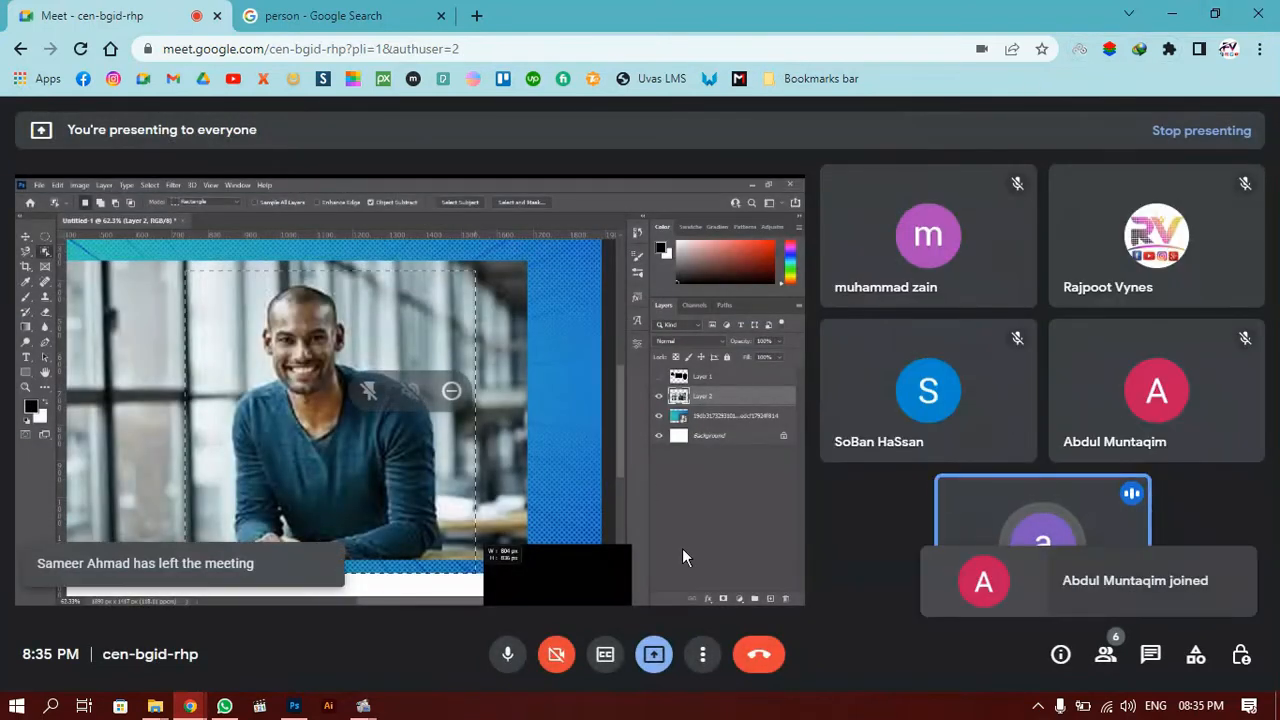
key("alt+Tab")
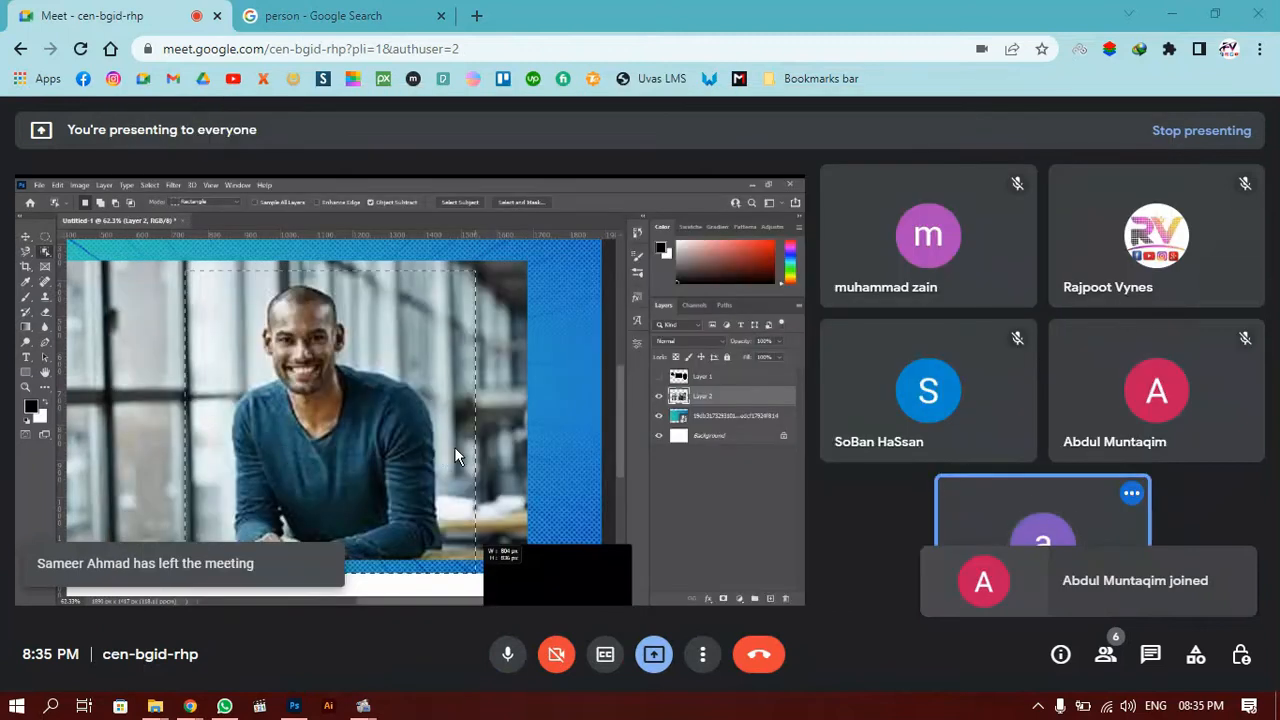
key("alt+Tab")
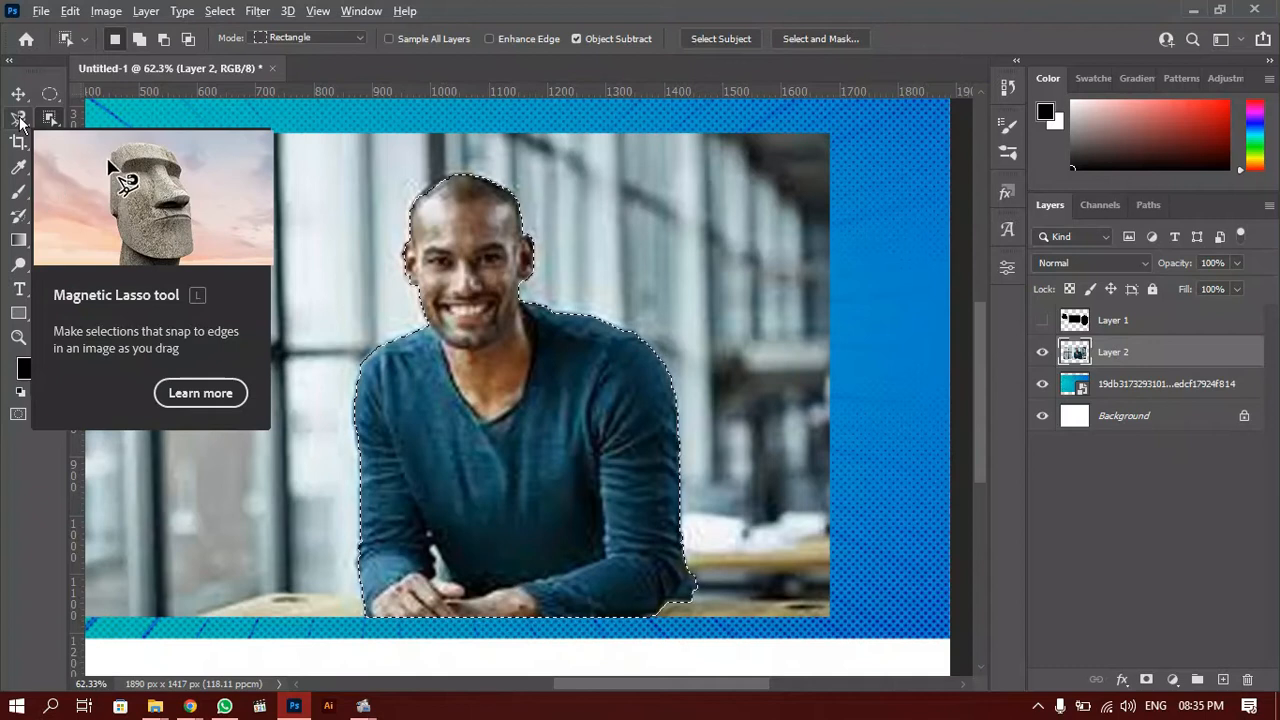
Activate the standard Lasso tool, followed by the Magic Wand tool, keeping the man's selection active.
left_click(19, 120)
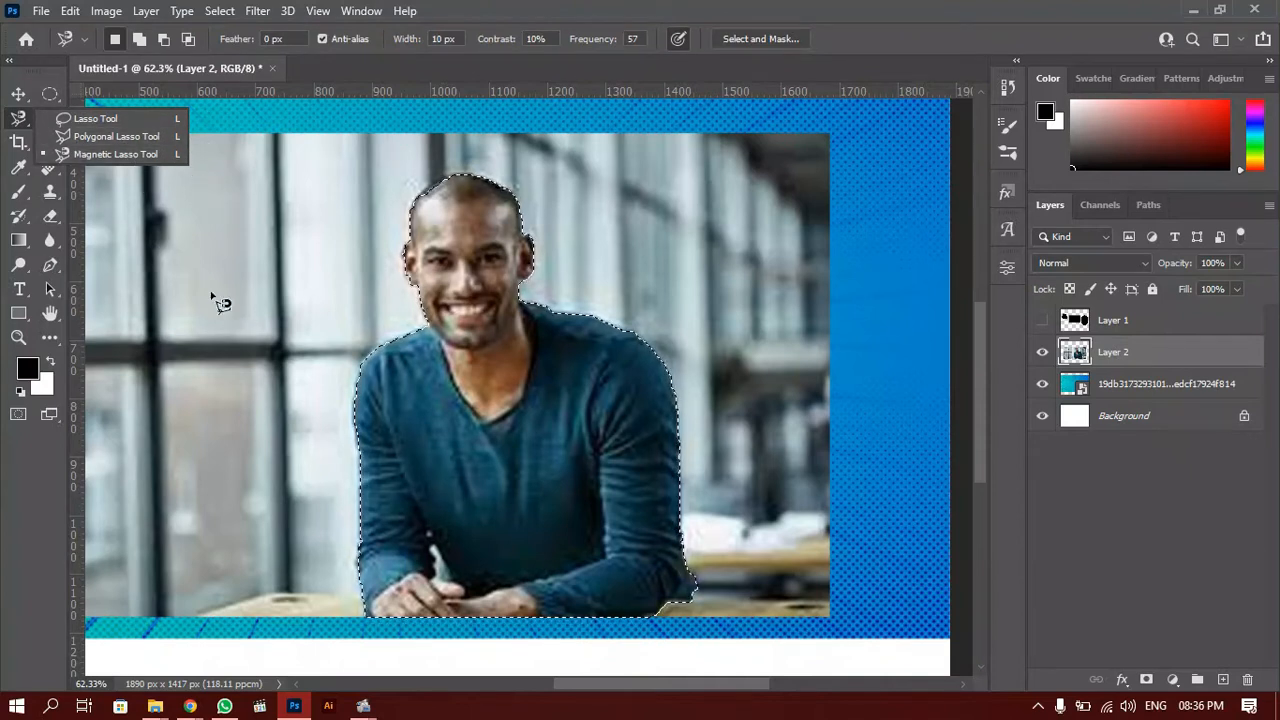
left_click(107, 117)
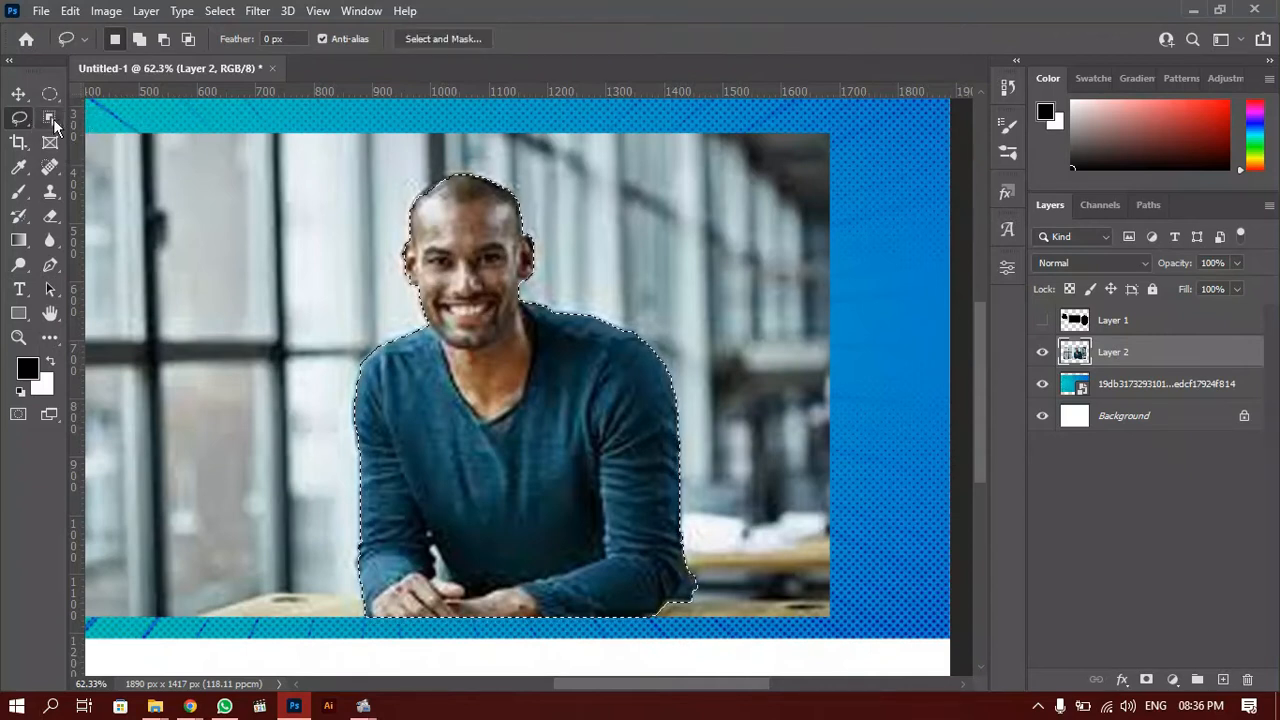
left_click(53, 118)
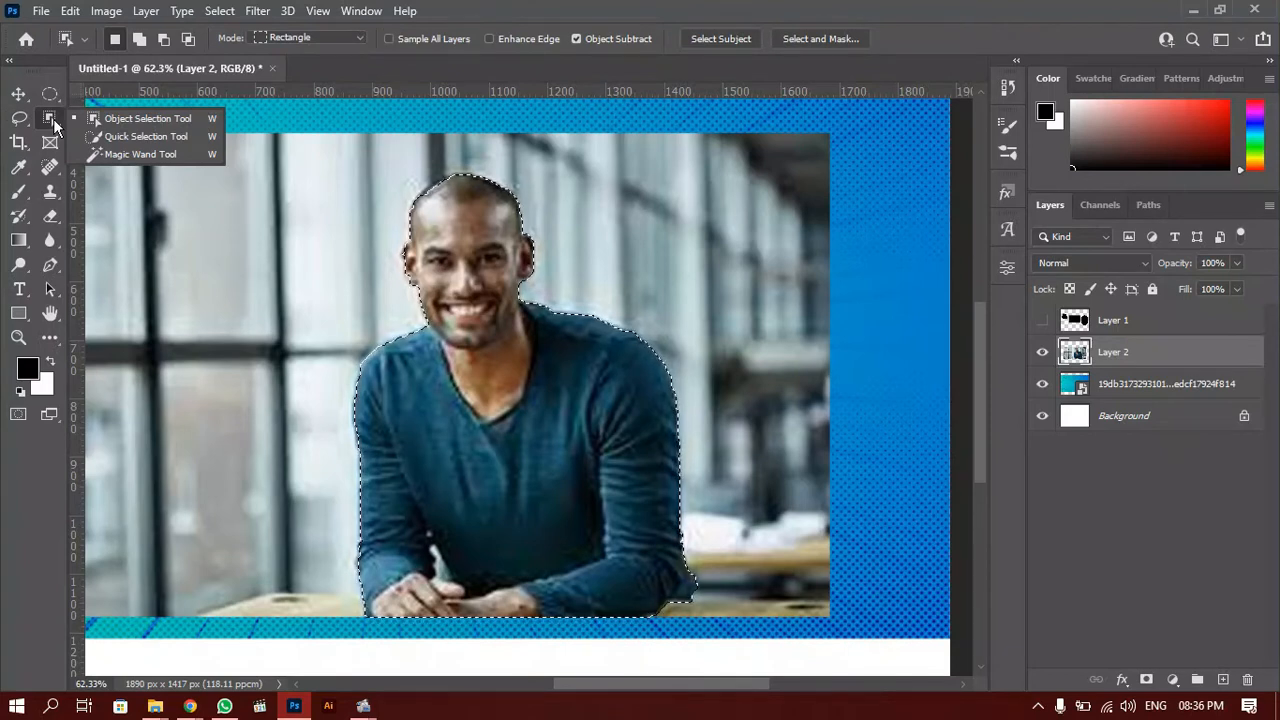
left_click(129, 155)
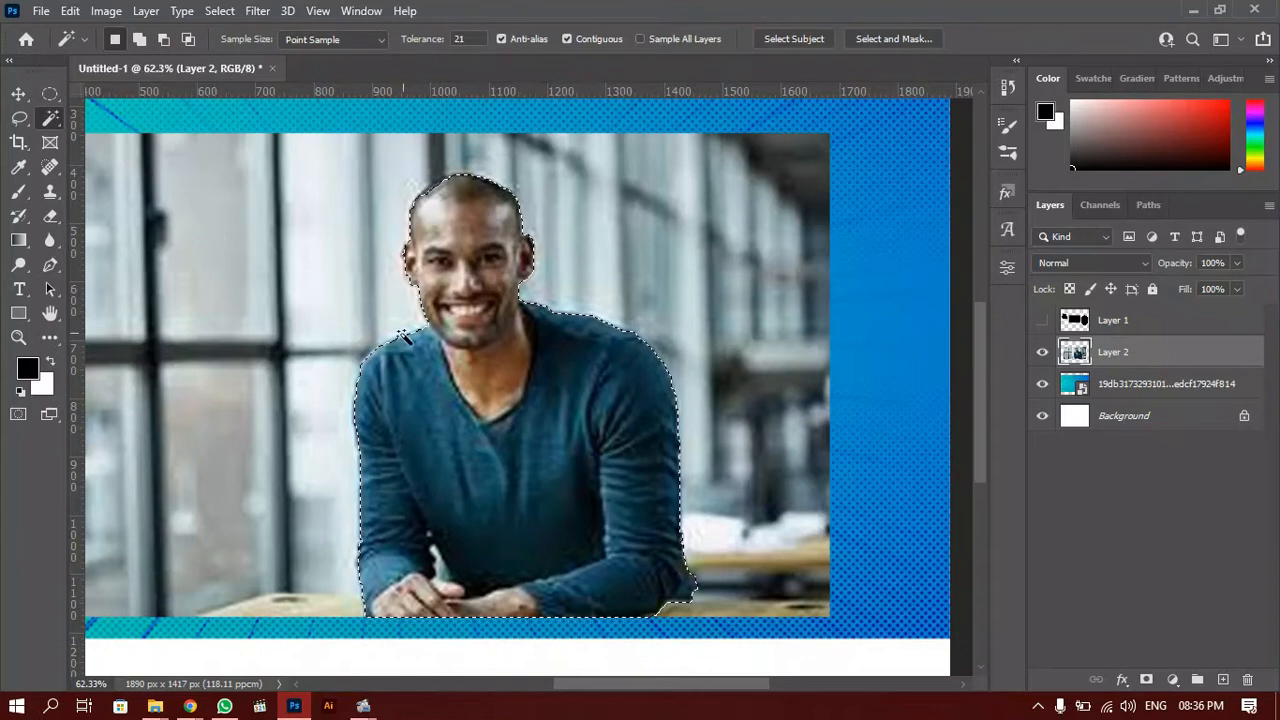
Add a layer mask to Layer 2 from the man's selection and toggle the mask off and back on.
left_click_drag(427, 316, 486, 316)
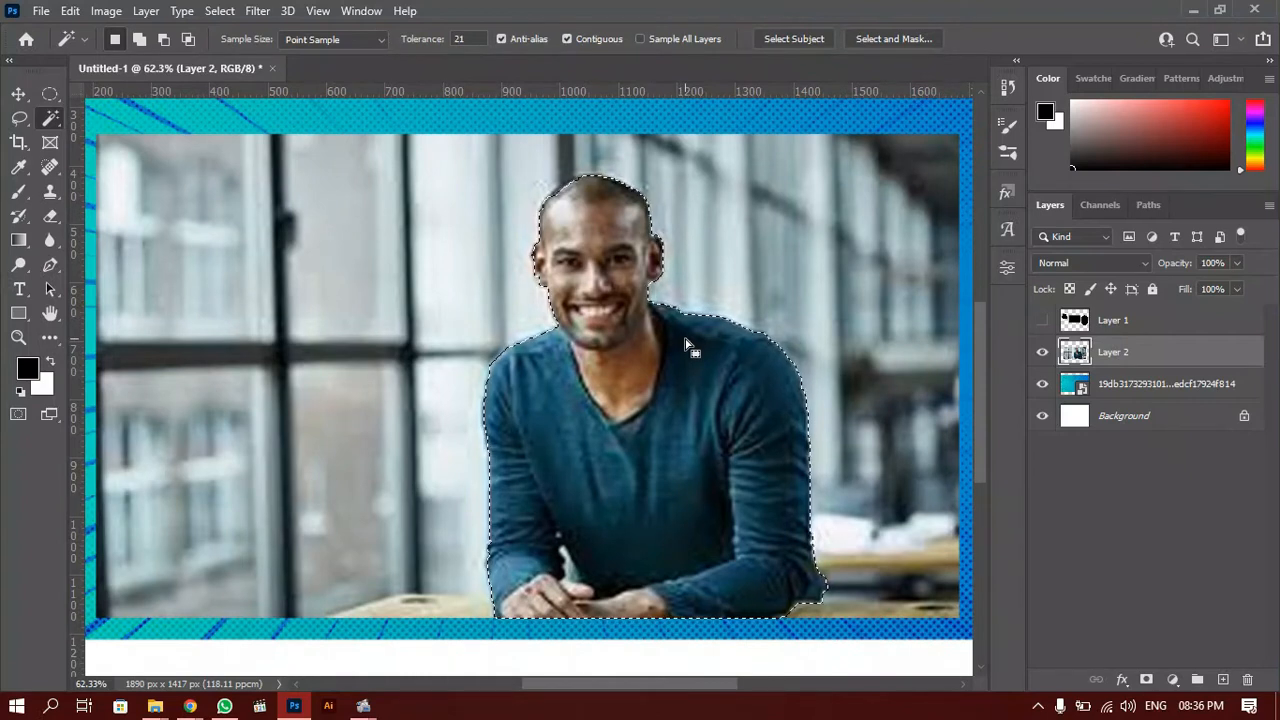
left_click_drag(674, 275, 535, 262)
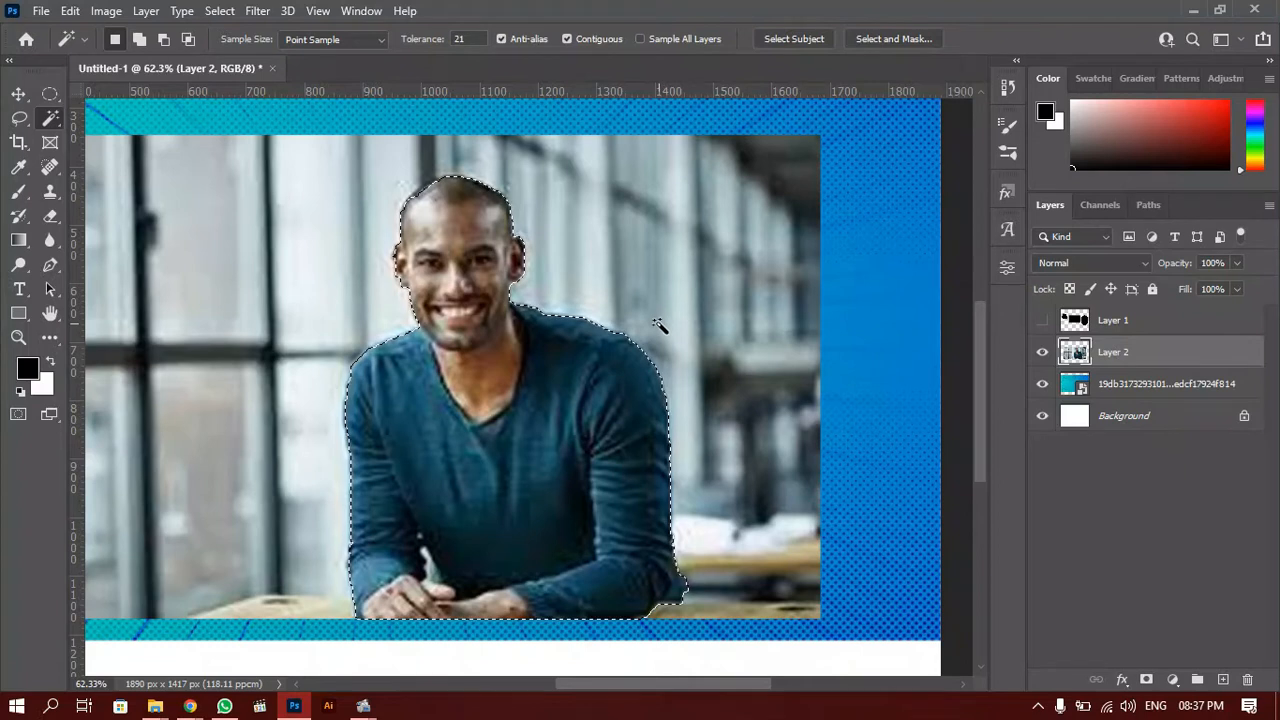
left_click(1147, 680)
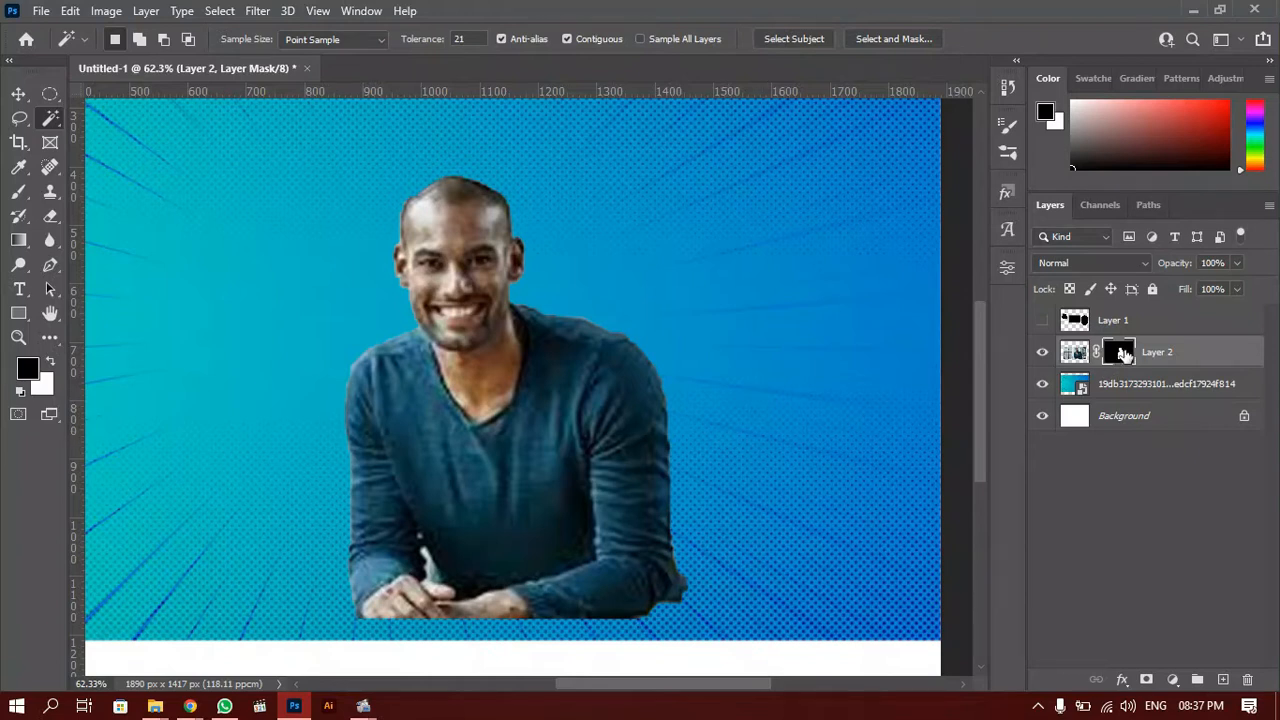
left_click(1121, 354, "shift")
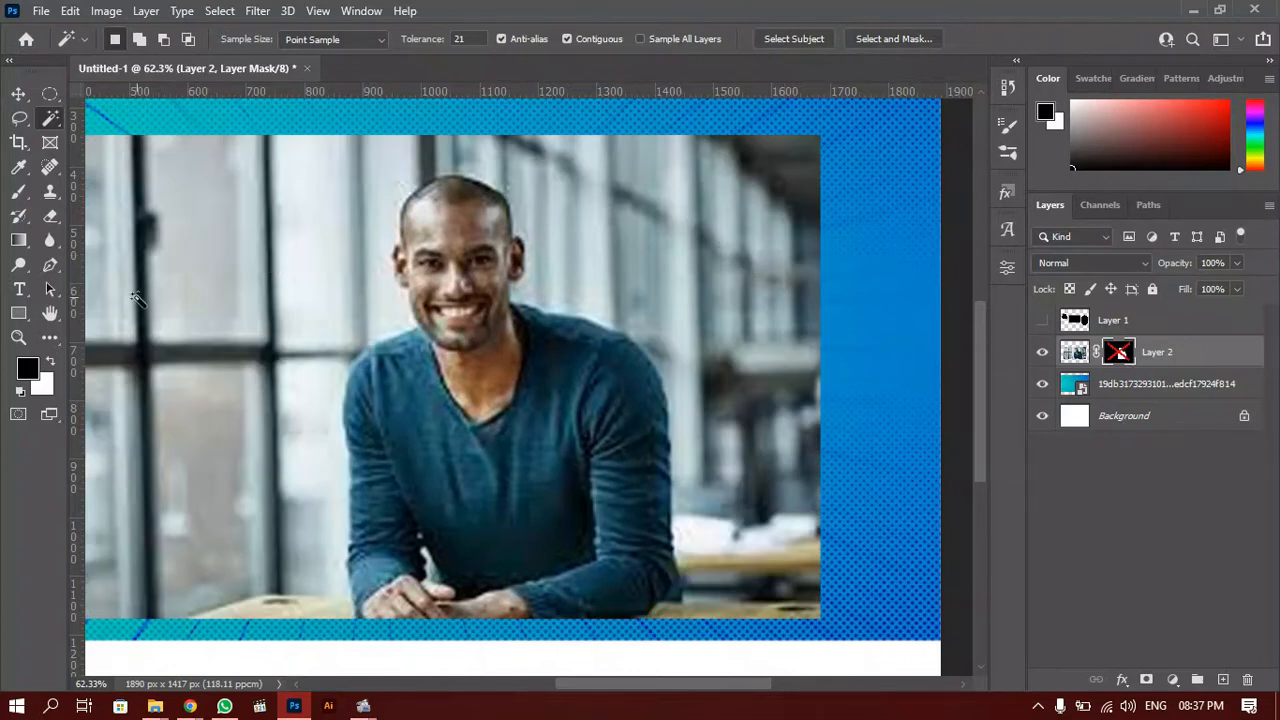
left_click(1121, 356, "shift")
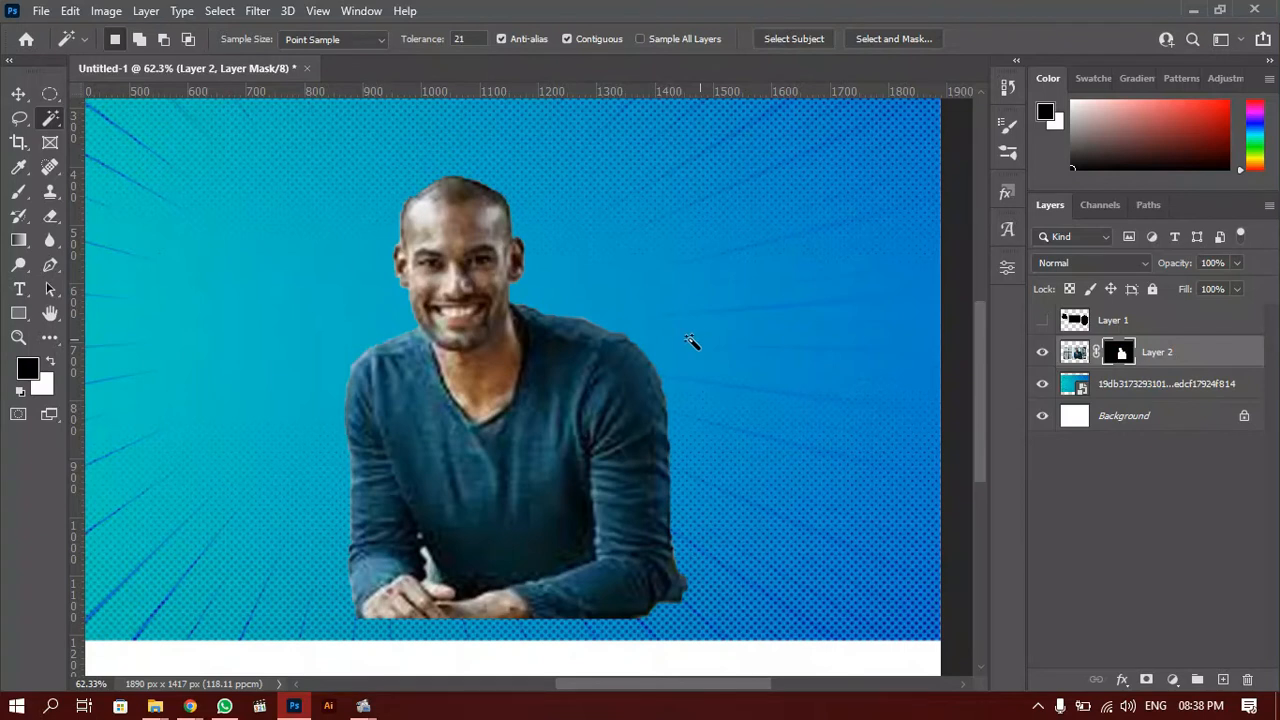
Examine the masked cutout's edges up close around the man's head, ears, shoulders, arms and hands.
scroll(643, 317, "up", 5, "alt")
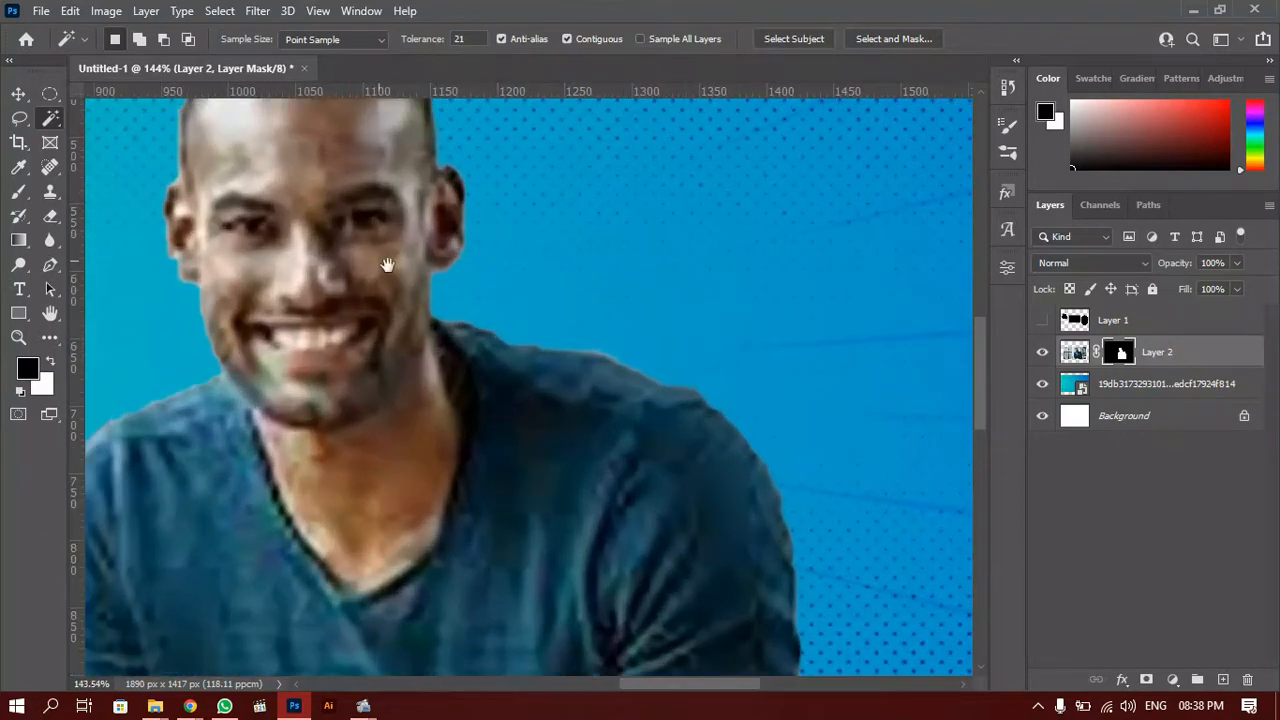
left_click_drag(386, 263, 535, 385)
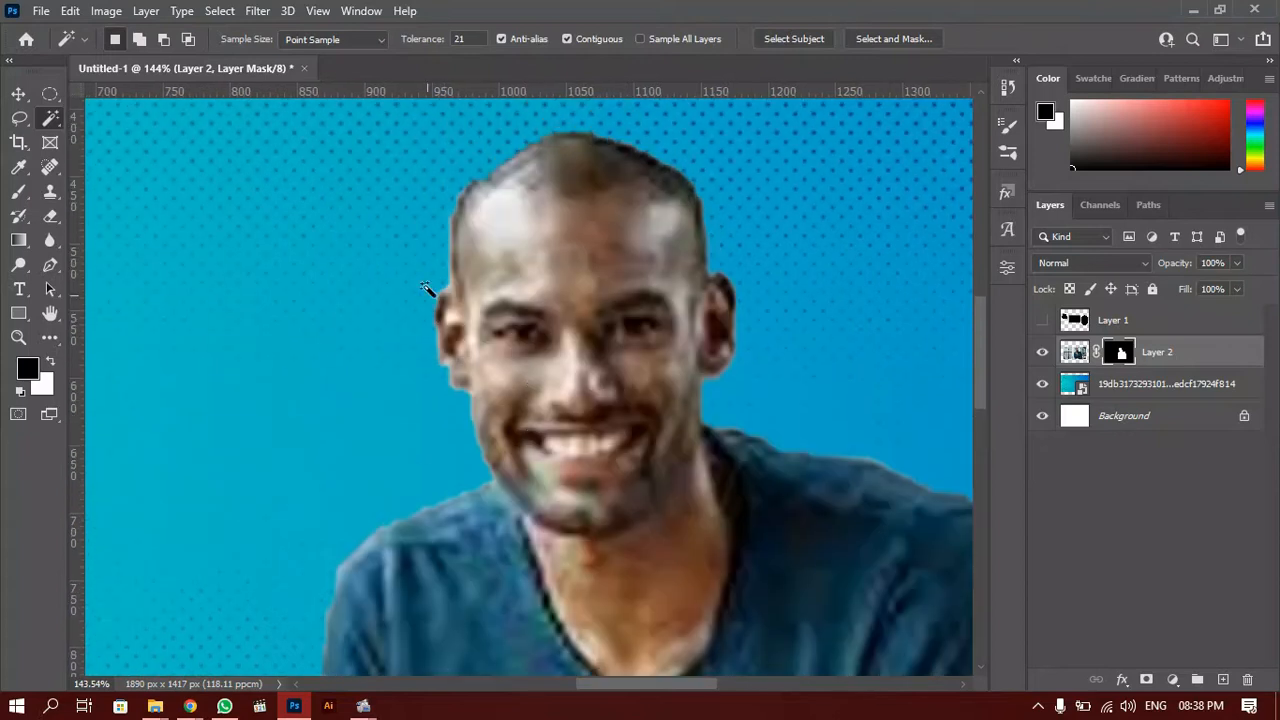
left_click_drag(556, 440, 606, 155)
left_click_drag(373, 606, 377, 158)
left_click_drag(441, 341, 431, 349)
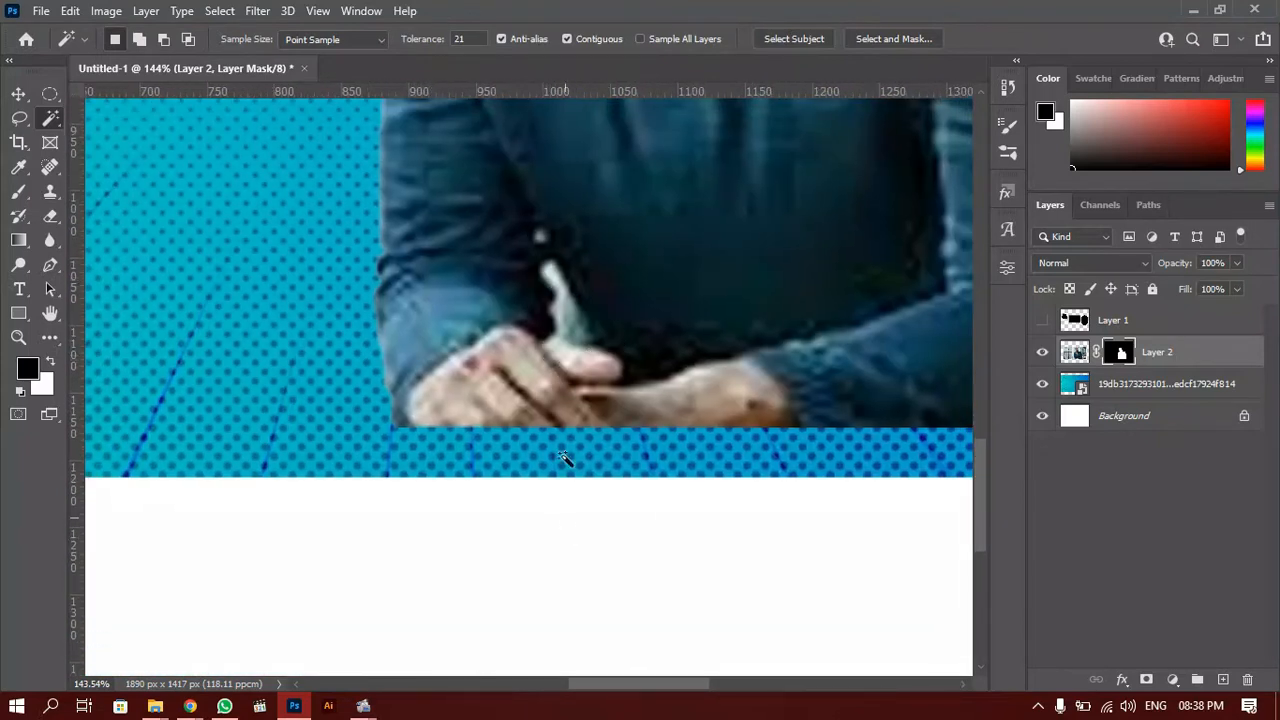
left_click_drag(576, 300, 534, 668)
left_click_drag(406, 316, 427, 530)
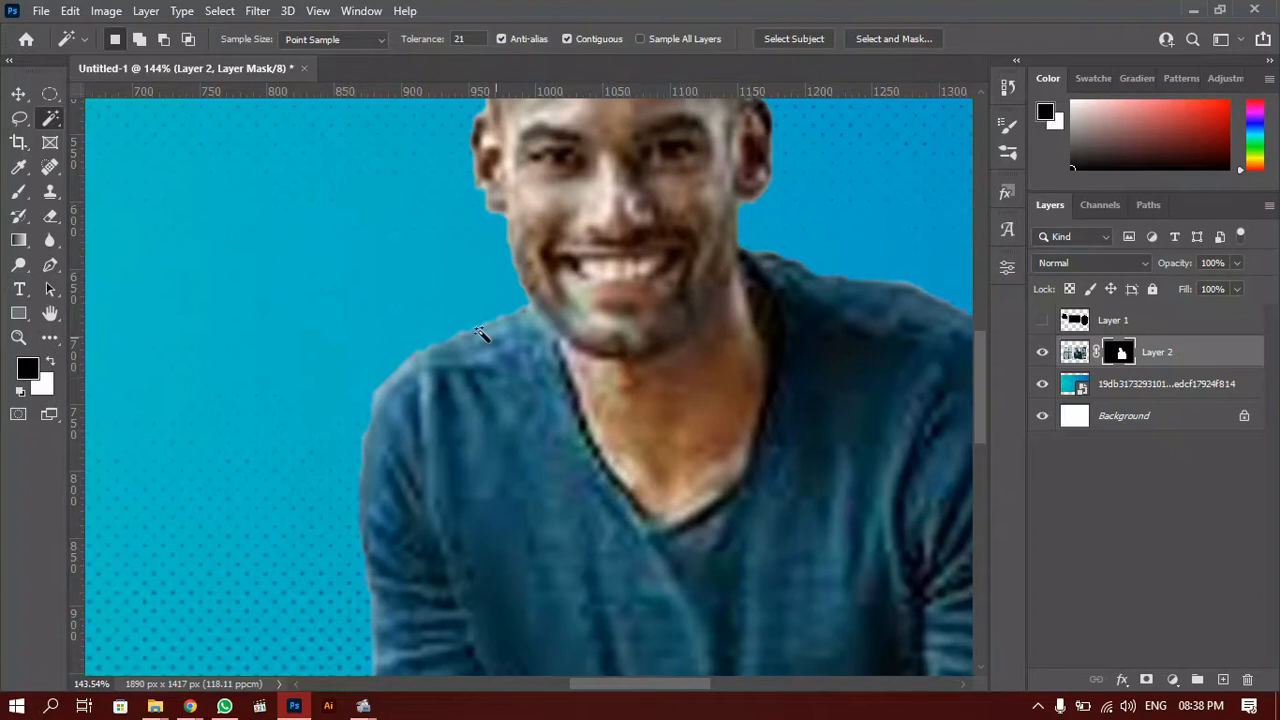
scroll(480, 329, "down", 2)
left_click_drag(647, 286, 486, 421)
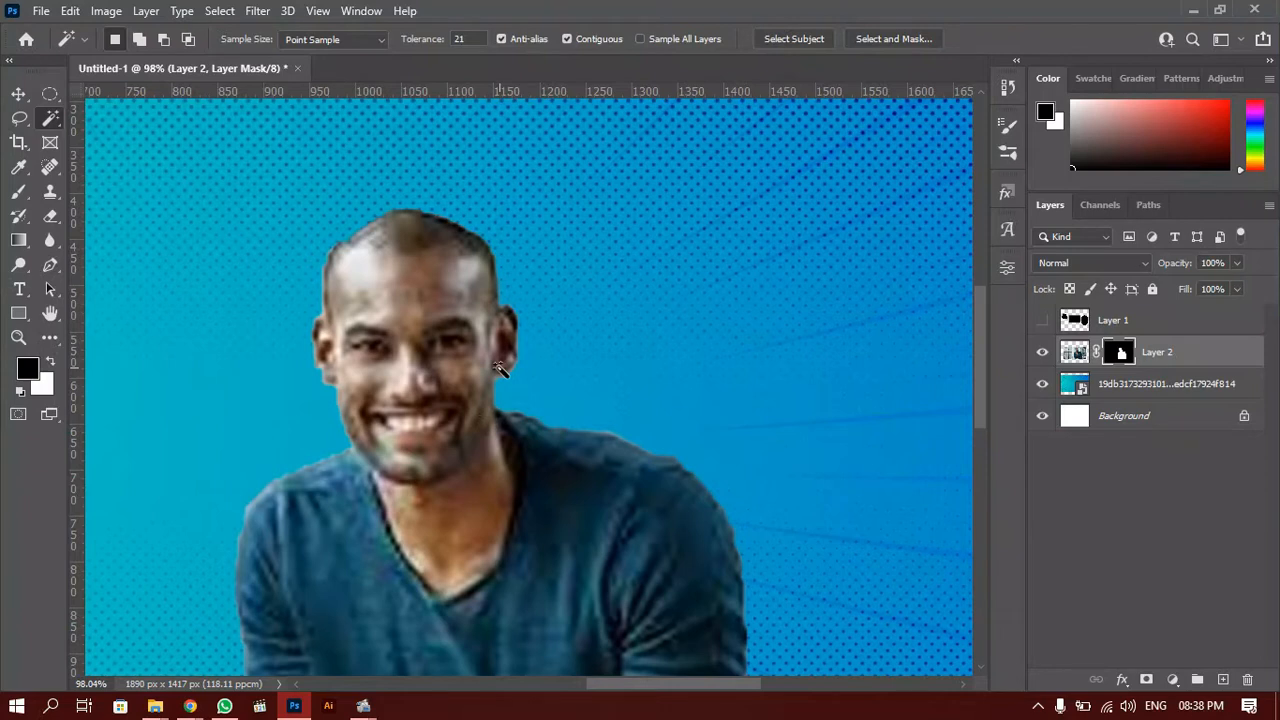
Activate the Brush tool and set the brush size to 62 px.
key("b")
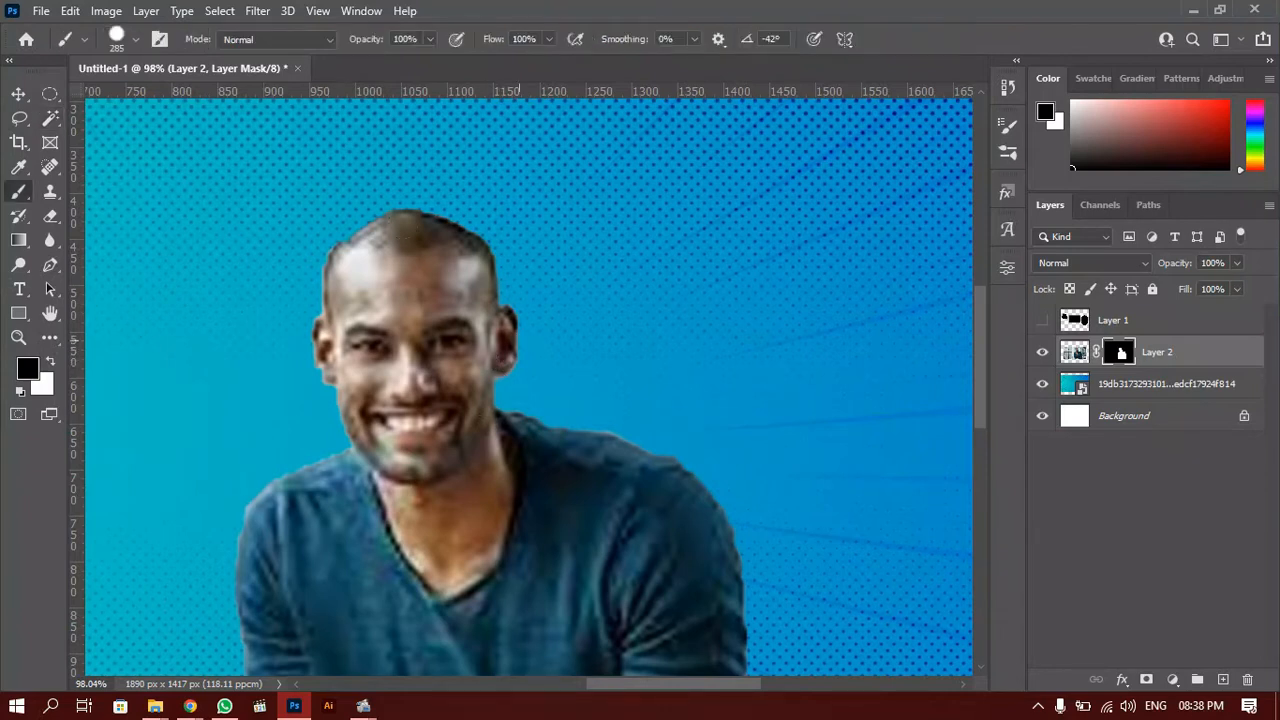
mouse_move(643, 343)
left_mouse_down()
mouse_move(586, 371)
mouse_move(541, 362)
left_mouse_up()
right_click(630, 316)
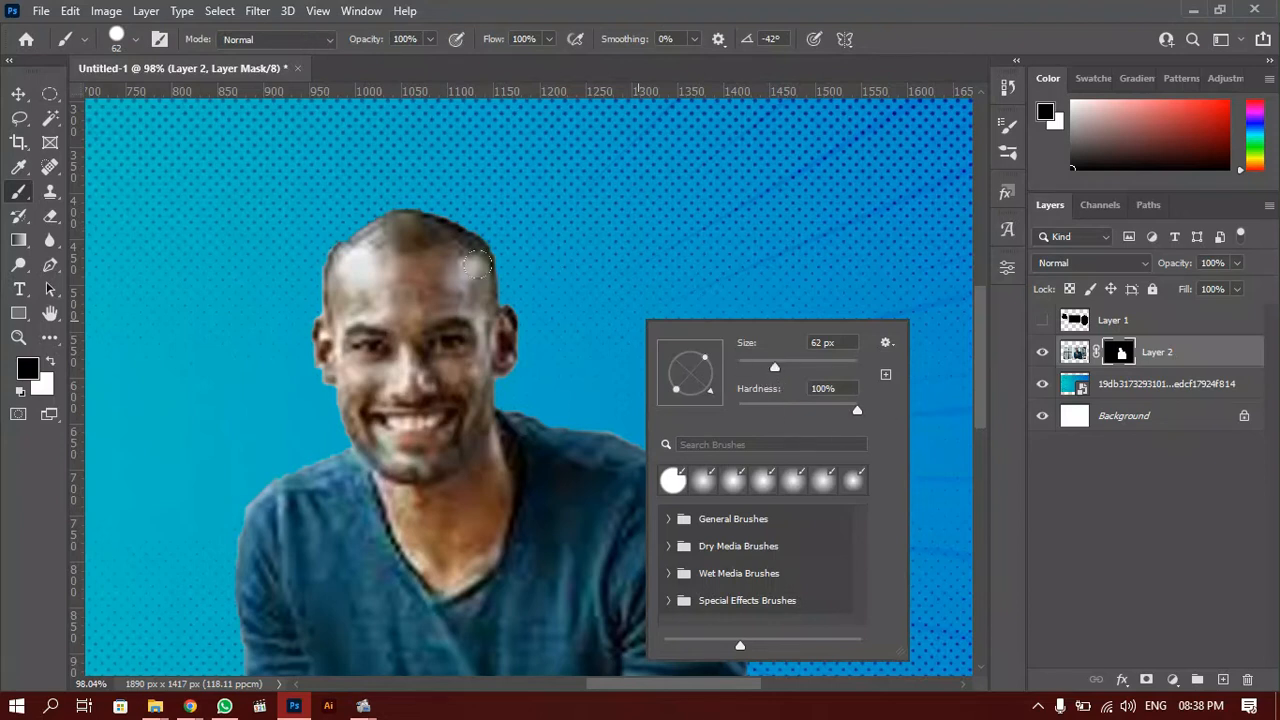
left_click(575, 236)
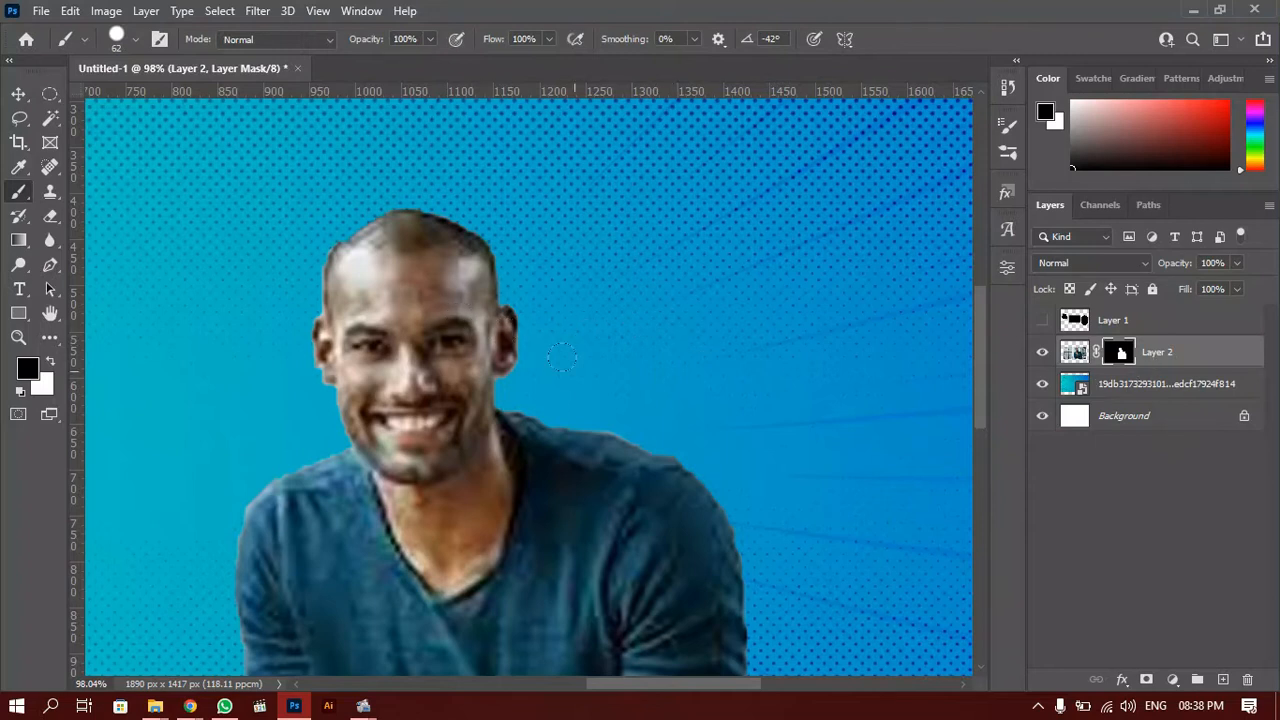
left_click_drag(502, 317, 486, 280)
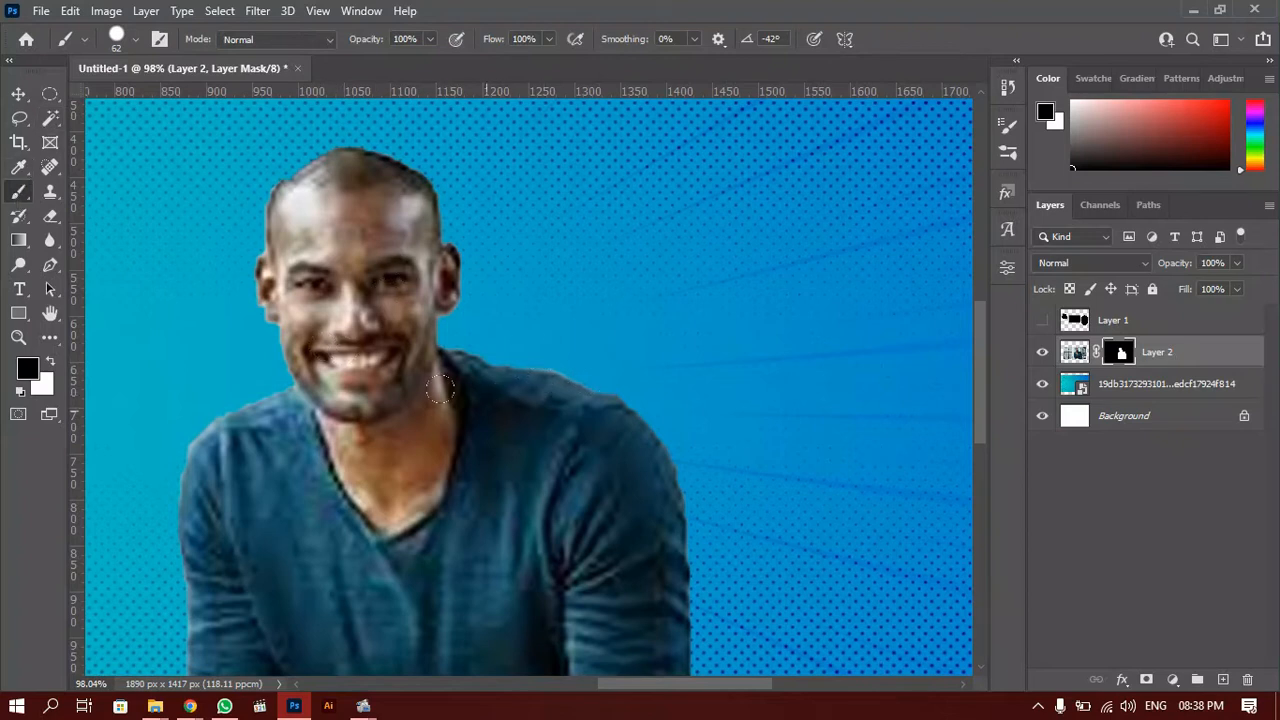
left_click_drag(472, 316, 552, 331)
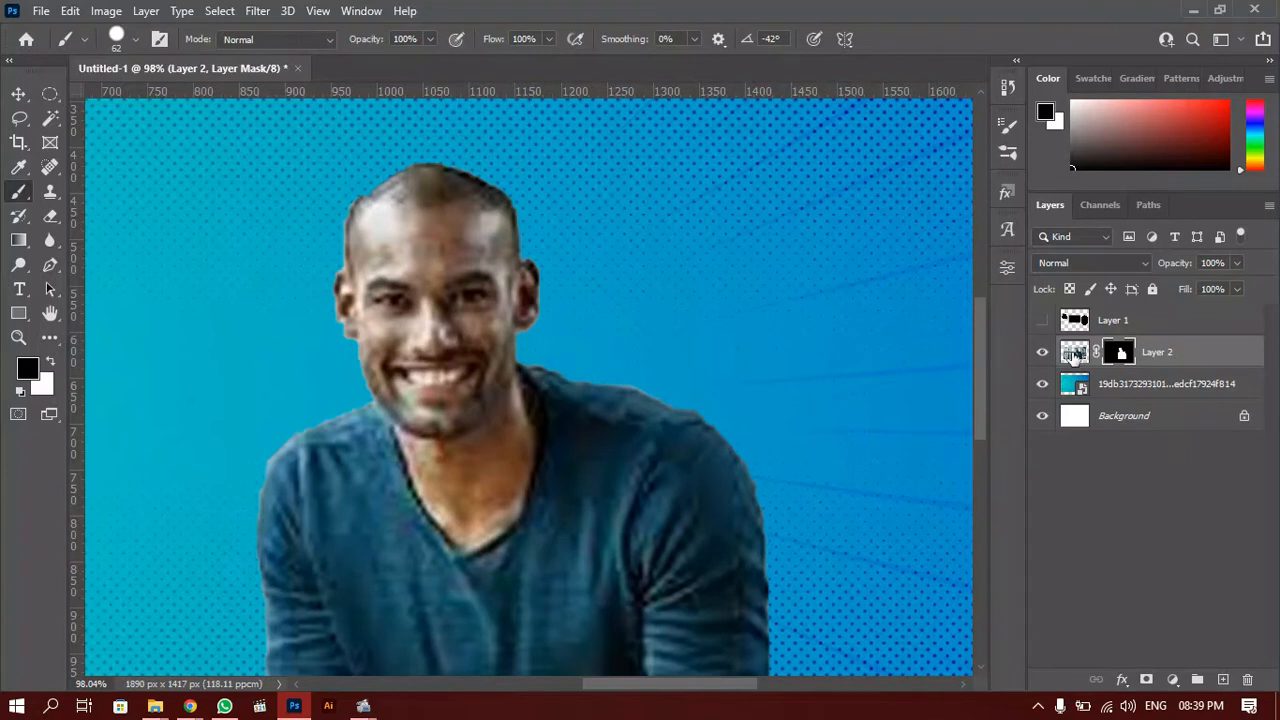
Paint black strokes over the man's face and neck on Layer 2's image instead of its mask, and undo them.
left_click(1074, 353)
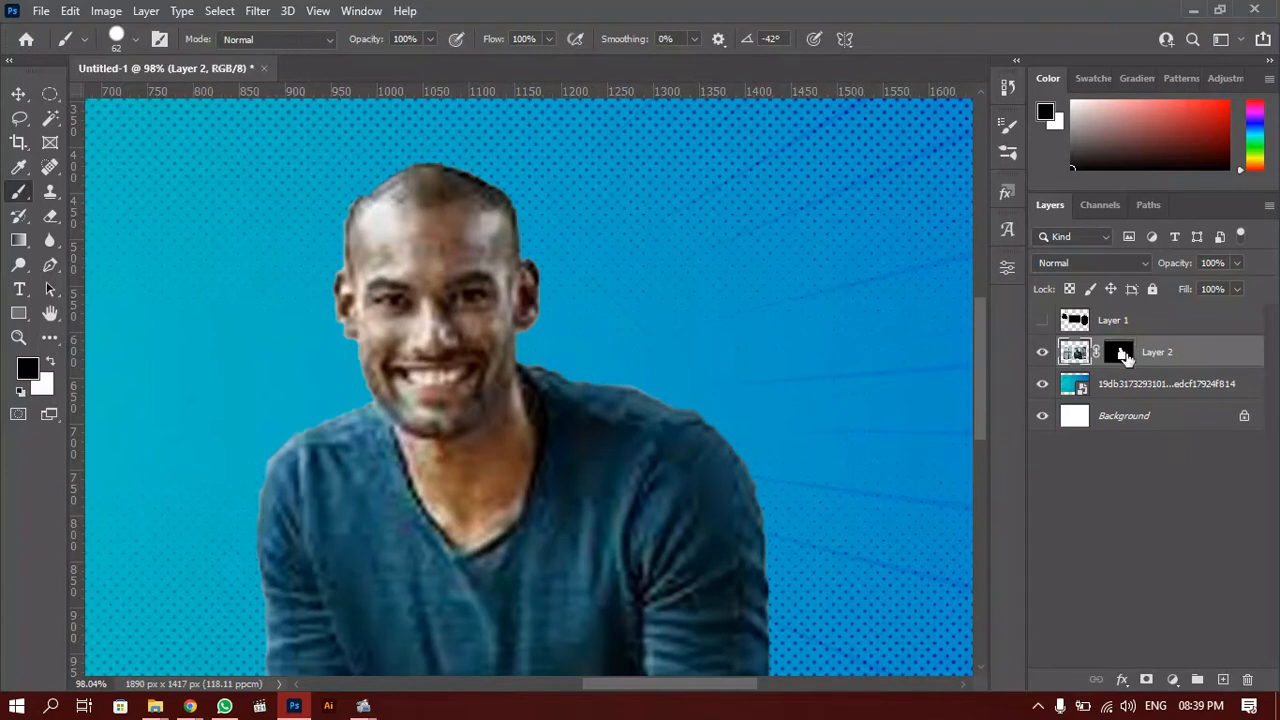
left_click(1120, 352)
left_click(1074, 353)
mouse_move(528, 310)
left_mouse_down()
mouse_move(500, 378)
mouse_move(595, 390)
mouse_move(415, 468)
mouse_move(440, 345)
left_mouse_up()
mouse_move(333, 448)
left_mouse_down()
mouse_move(460, 252)
mouse_move(388, 199)
mouse_move(276, 334)
mouse_move(485, 215)
left_mouse_up()
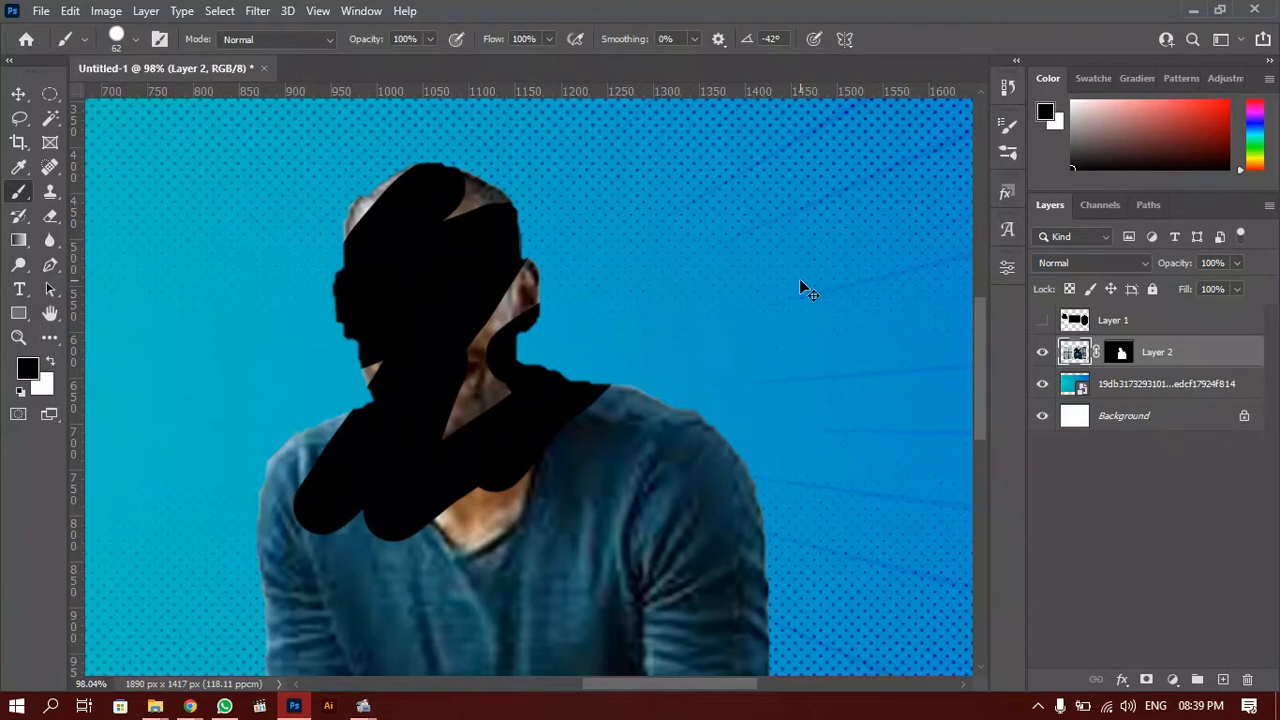
key("ctrl+z")
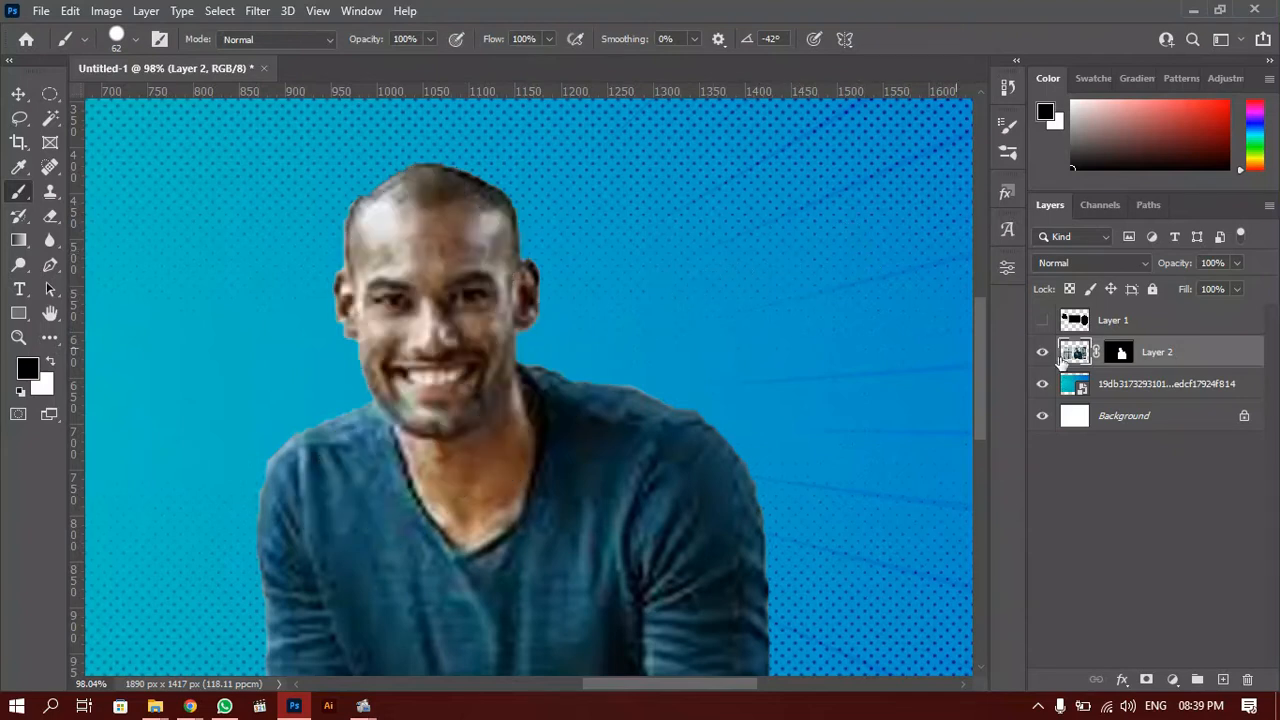
Paint black zigzag strokes across the man's neck and chest on Layer 2's mask, and undo them.
left_click(1119, 353)
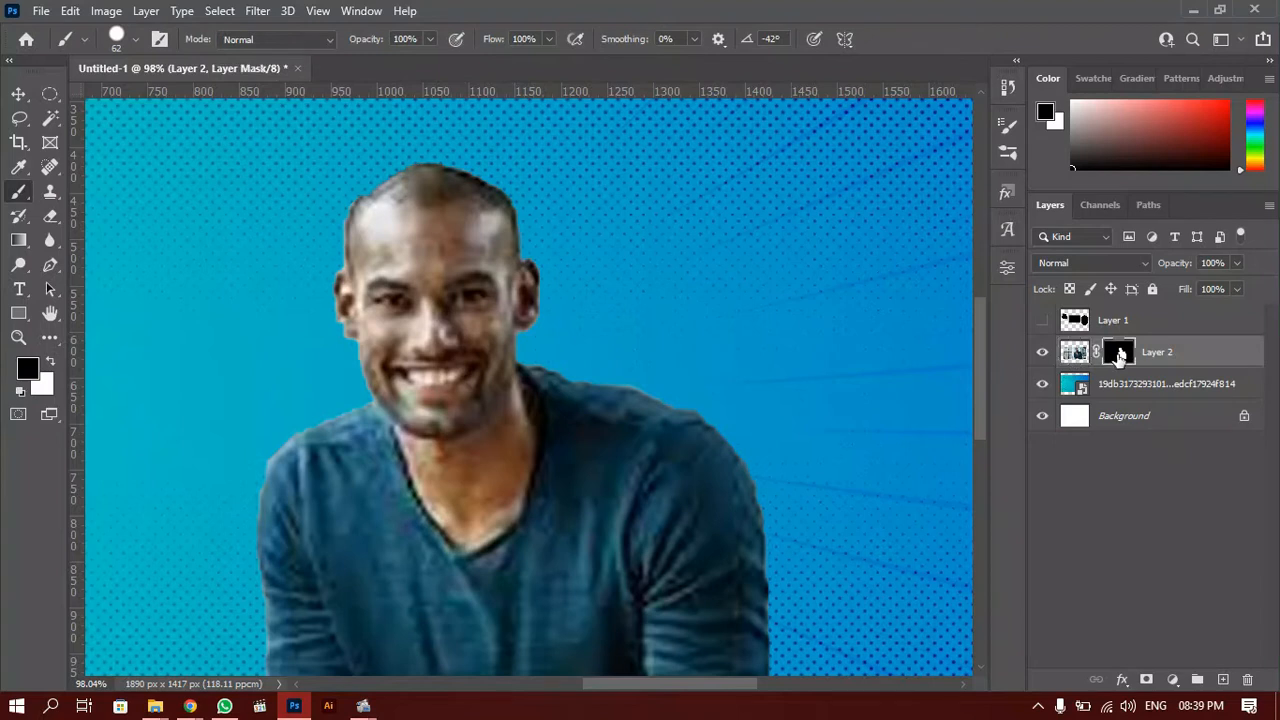
mouse_move(516, 338)
left_mouse_down()
mouse_move(396, 493)
mouse_move(606, 335)
mouse_move(467, 577)
mouse_move(642, 445)
mouse_move(595, 600)
left_mouse_up()
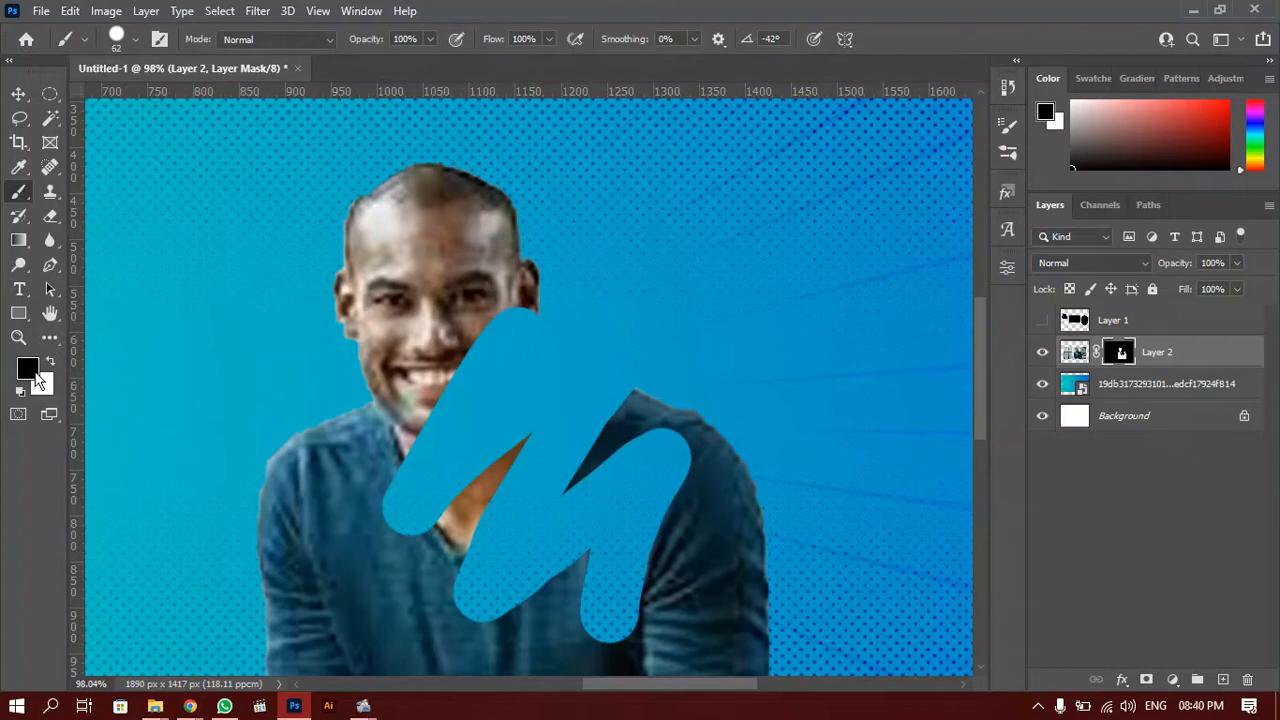
key("ctrl+z")
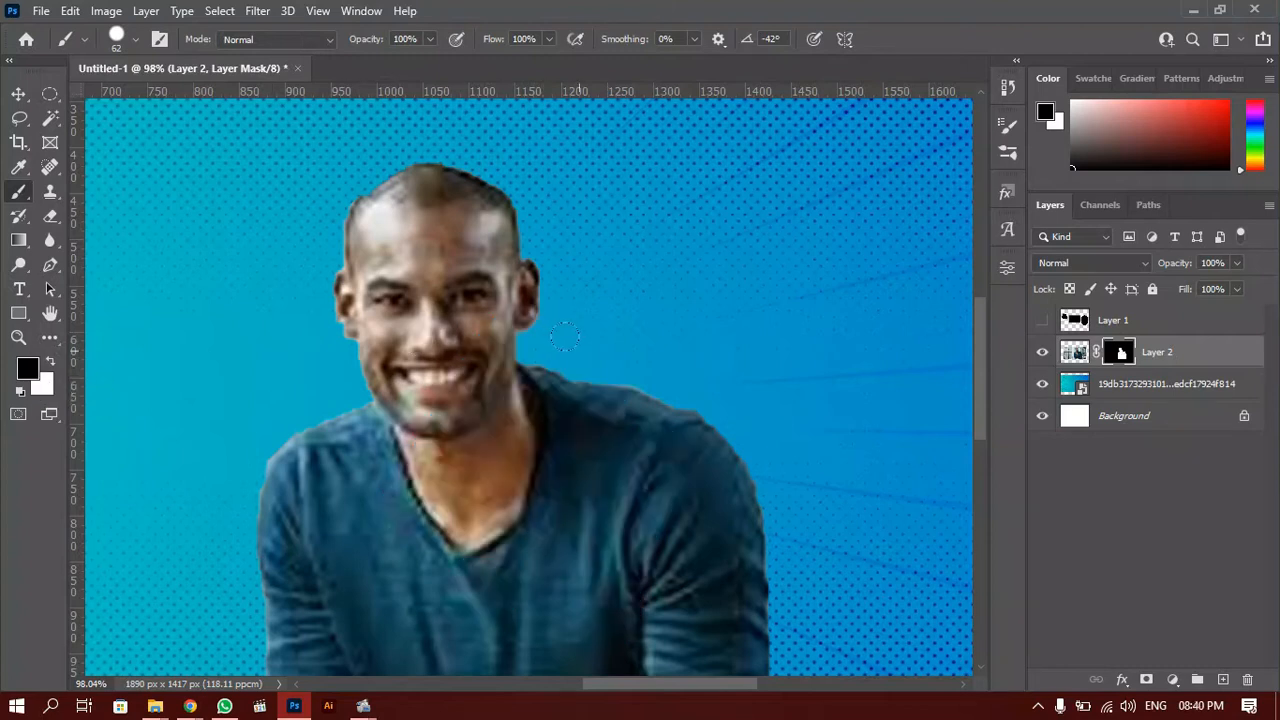
Paint white around the man's head on Layer 2's mask and black across his chest on the layer image, and undo both.
key("x")
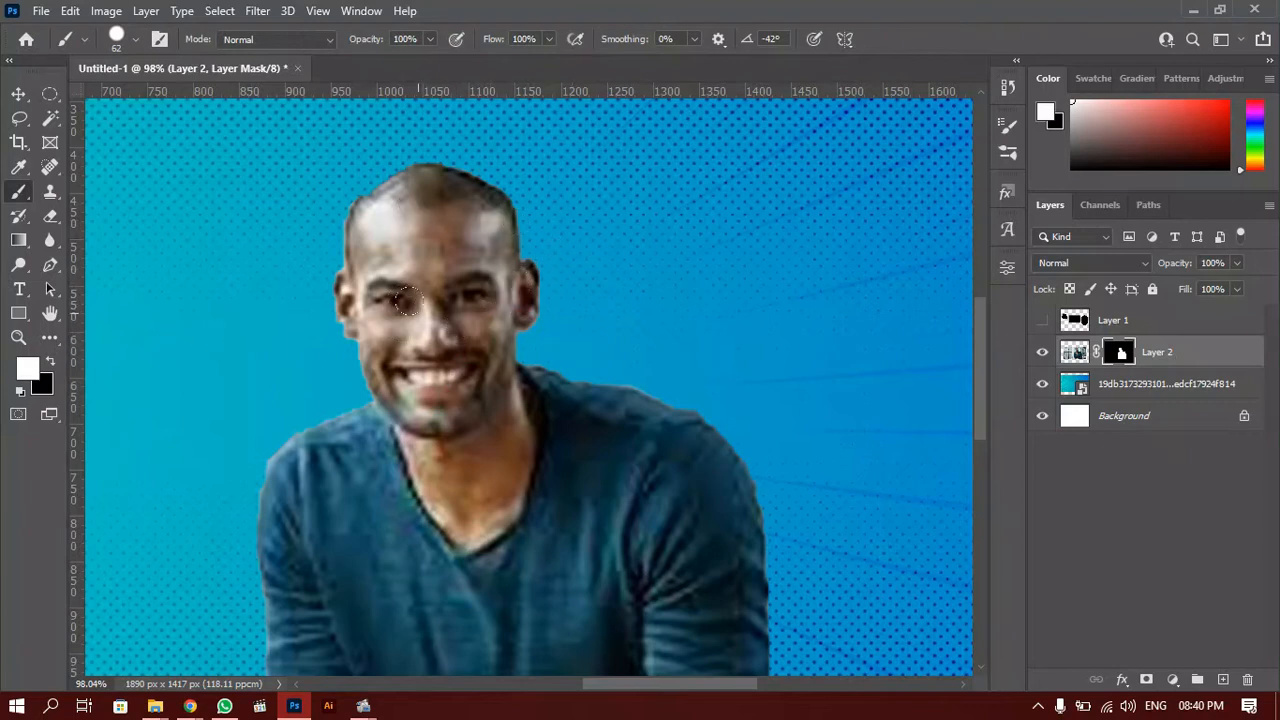
mouse_move(405, 265)
left_mouse_down()
mouse_move(700, 272)
mouse_move(530, 232)
mouse_move(680, 205)
mouse_move(275, 185)
mouse_move(700, 160)
mouse_move(285, 150)
left_mouse_up()
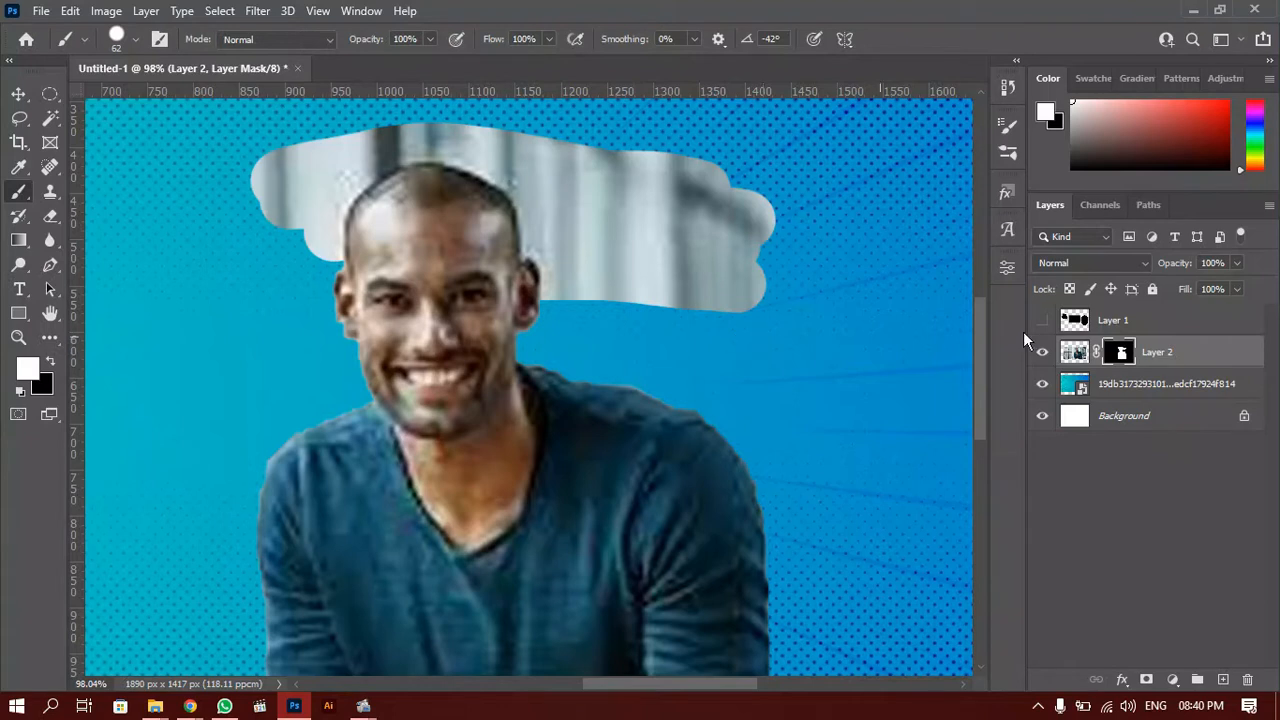
left_click(1075, 352)
key("x")
mouse_move(685, 405)
left_mouse_down()
mouse_move(613, 455)
mouse_move(572, 525)
mouse_move(415, 518)
mouse_move(450, 460)
left_mouse_up()
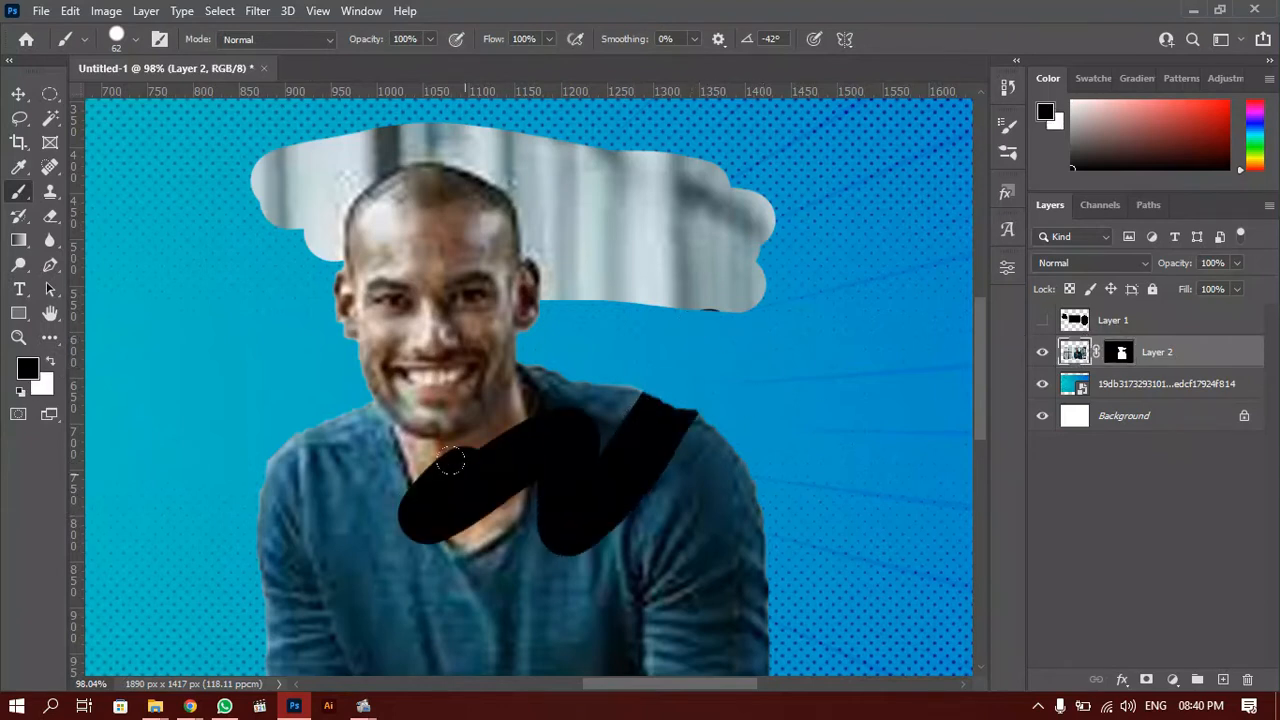
key("ctrl+z")
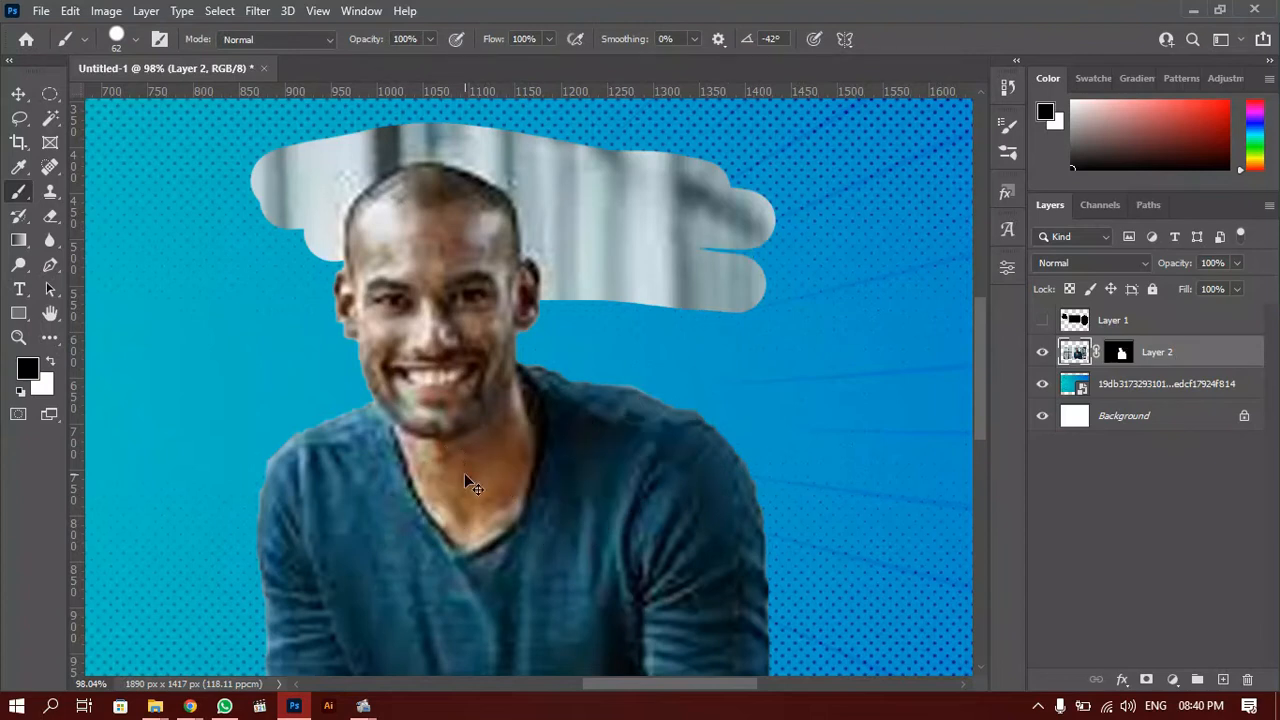
key("ctrl+z")
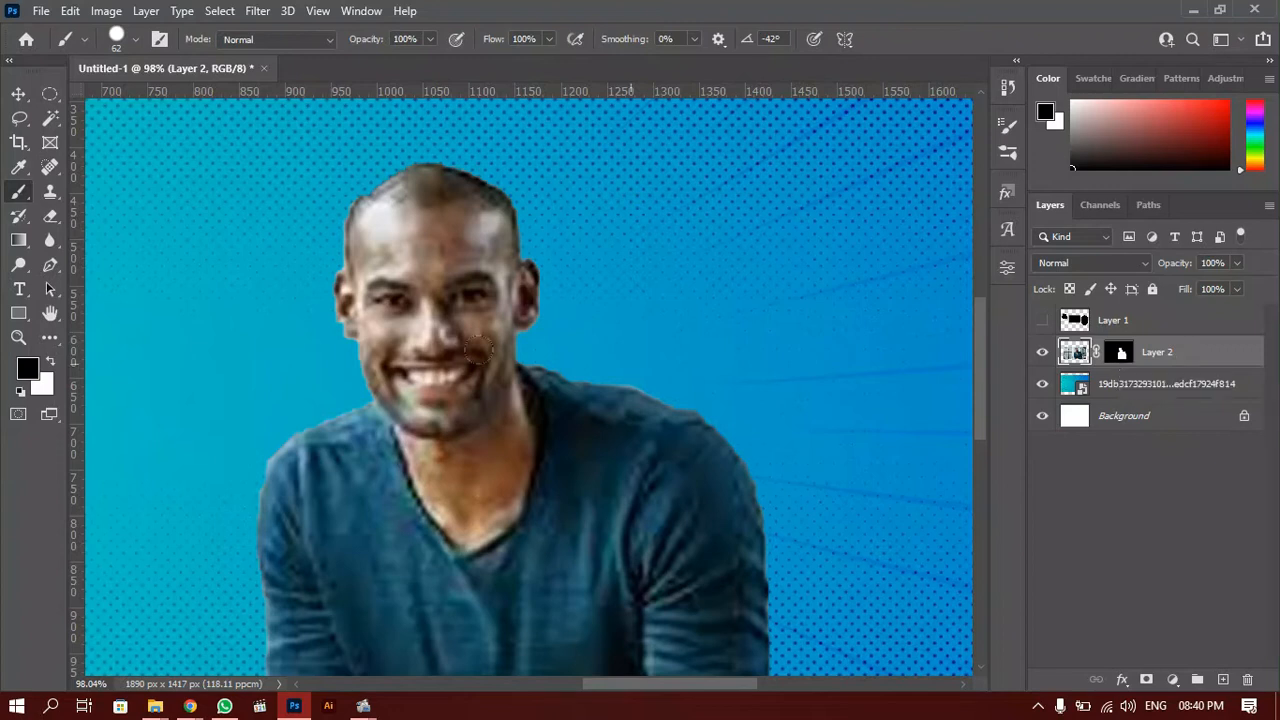
Make Layer 2's mask the painting target and switch the foreground colour to white.
scroll(340, 165, "up", 3)
scroll(513, 248, "up", 3)
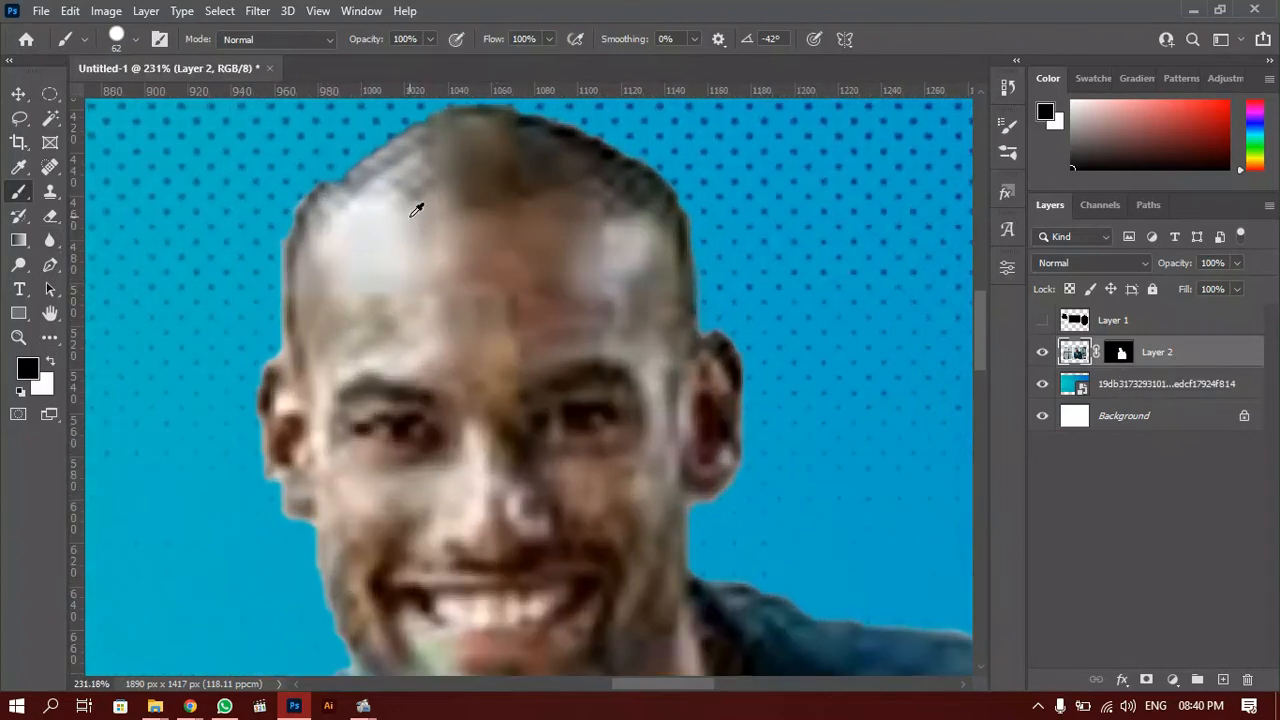
left_click_drag(357, 368, 315, 319)
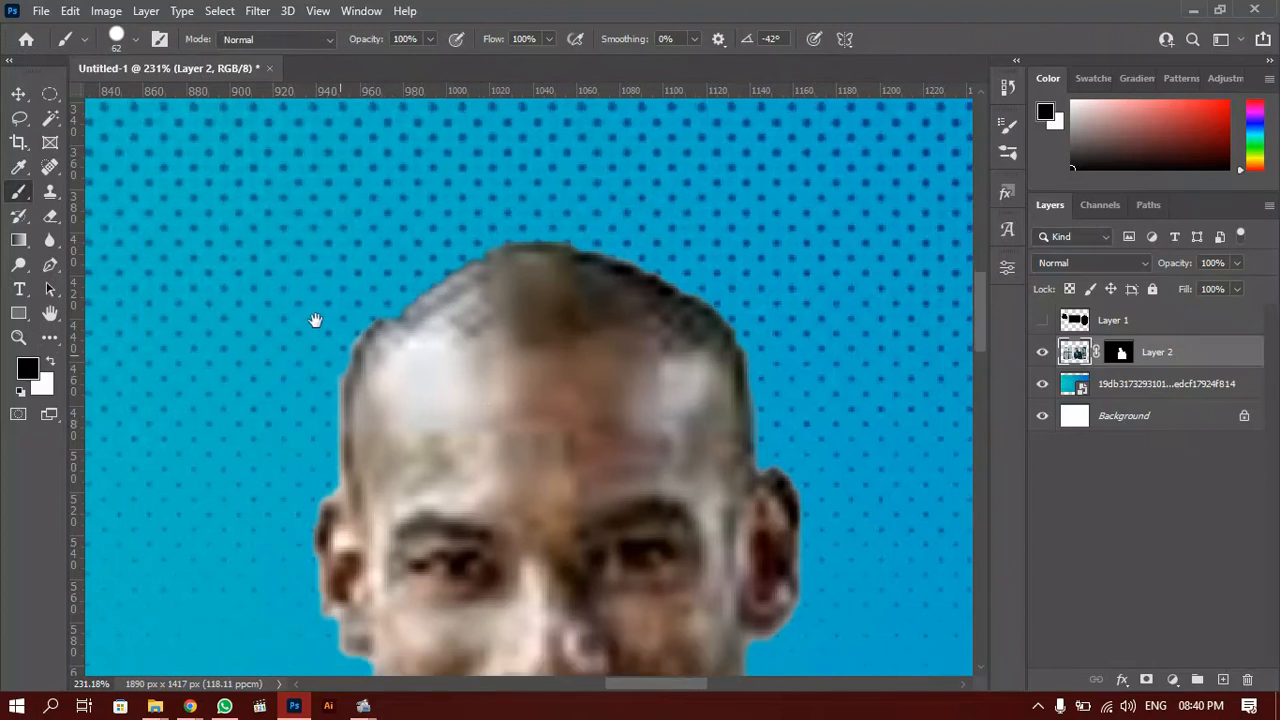
left_click(1121, 354)
key("x")
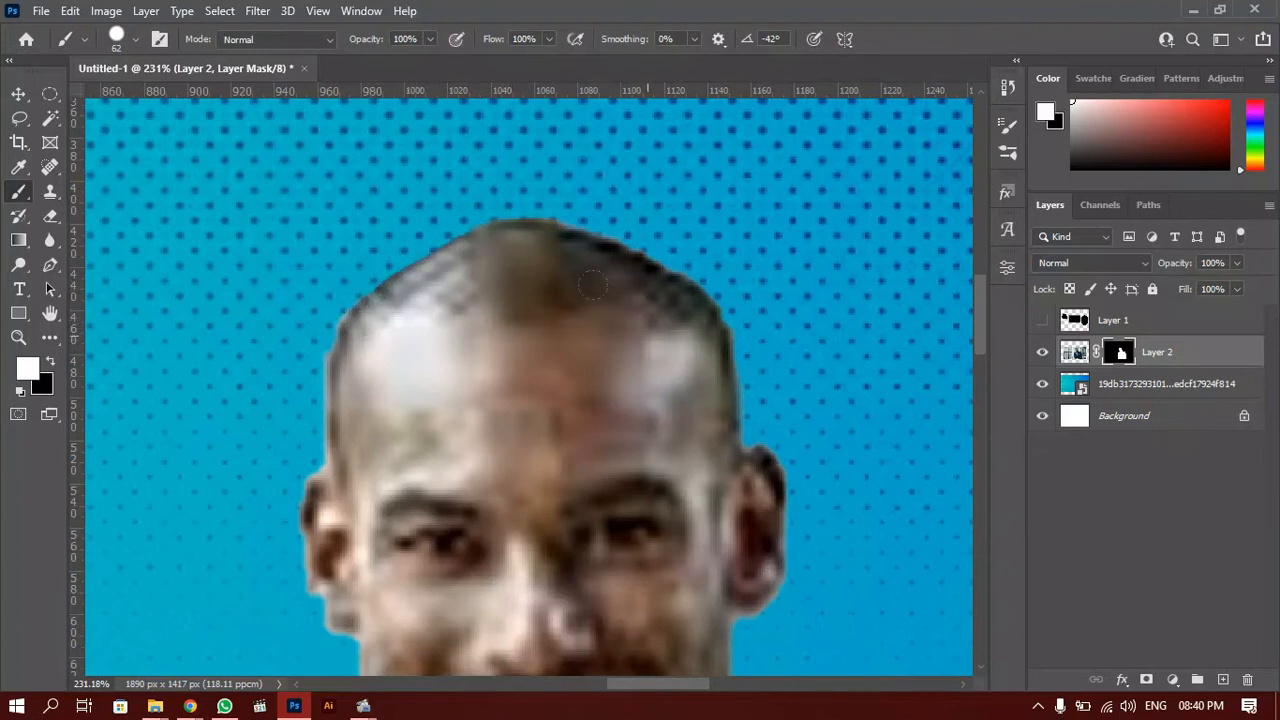
Examine the masked edges around the man's head, ear and shoulders up close.
left_click_drag(612, 351, 701, 233)
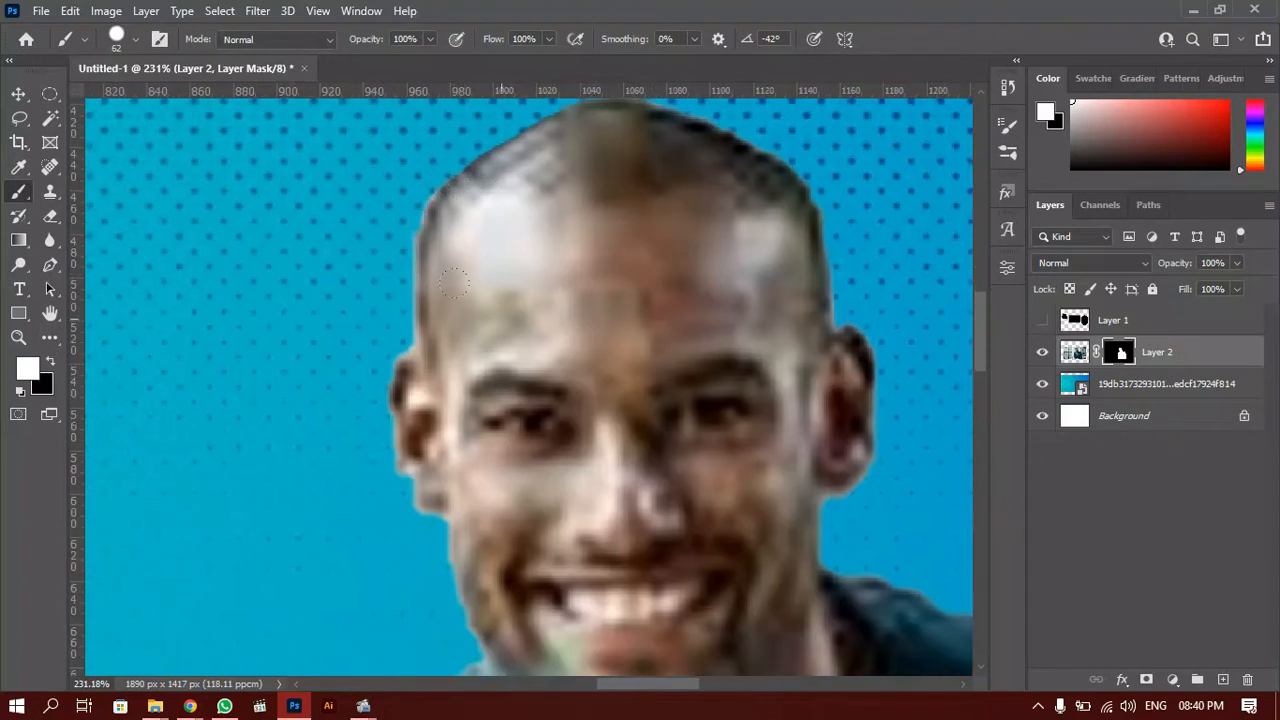
scroll(345, 456, "up", 5)
left_click_drag(450, 529, 423, 362)
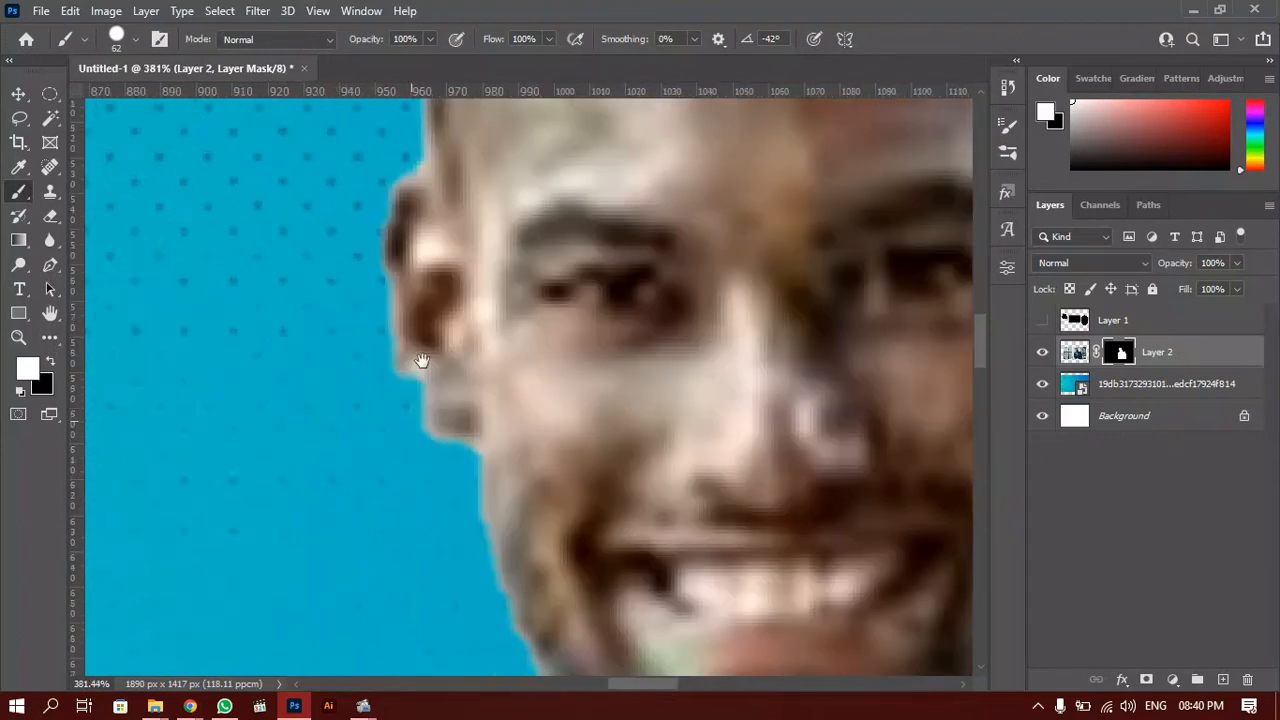
left_click_drag(927, 577, 267, 326)
left_click_drag(334, 351, 708, 591)
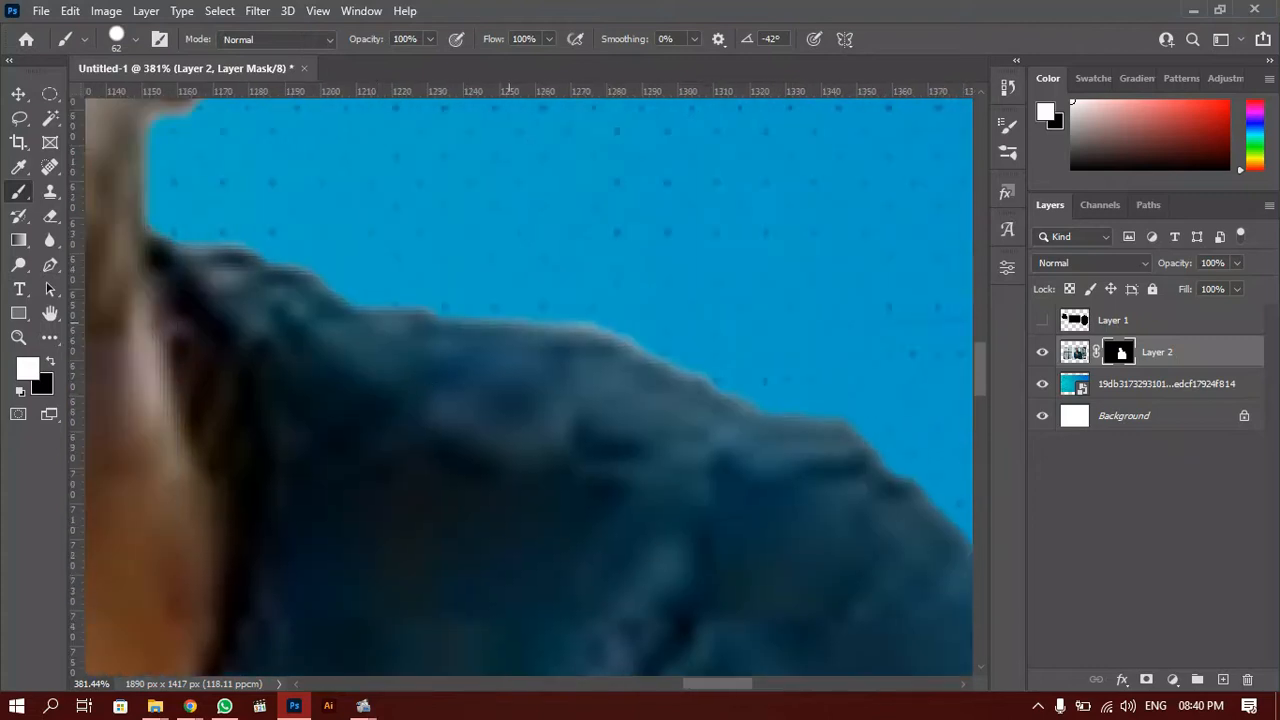
left_click_drag(614, 426, 754, 402)
scroll(754, 402, "down", 5)
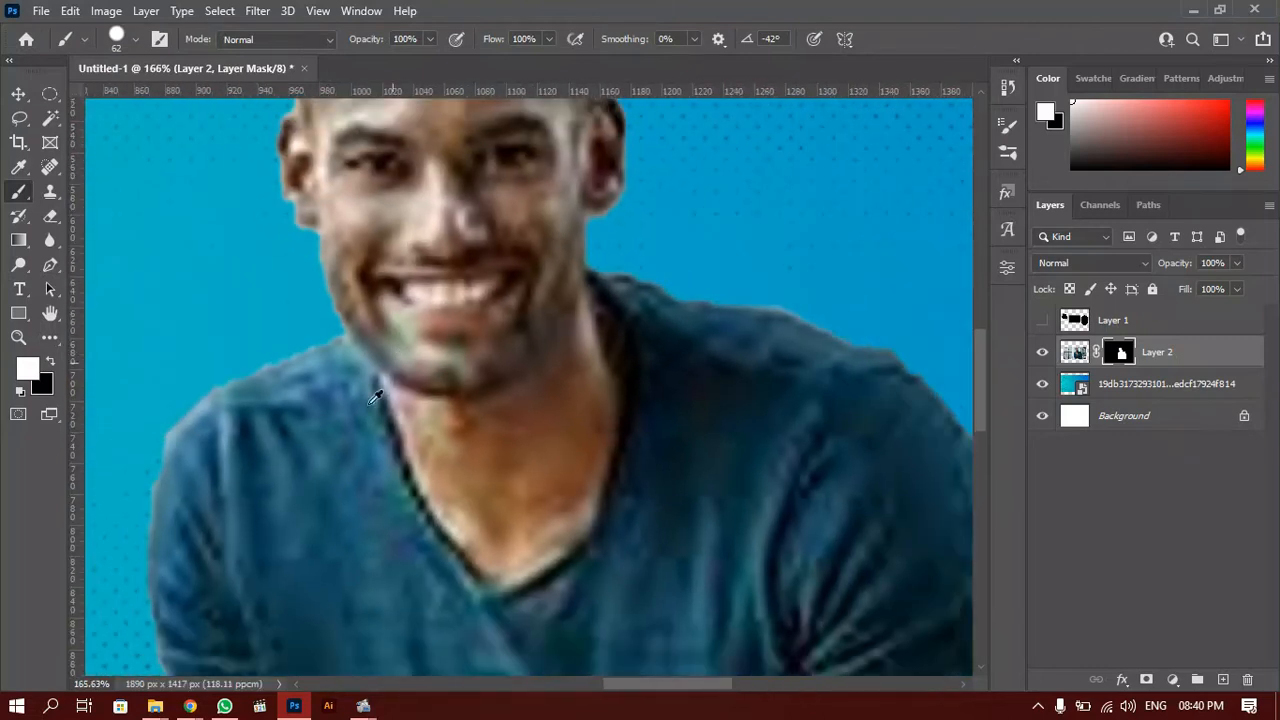
left_click_drag(397, 398, 557, 443)
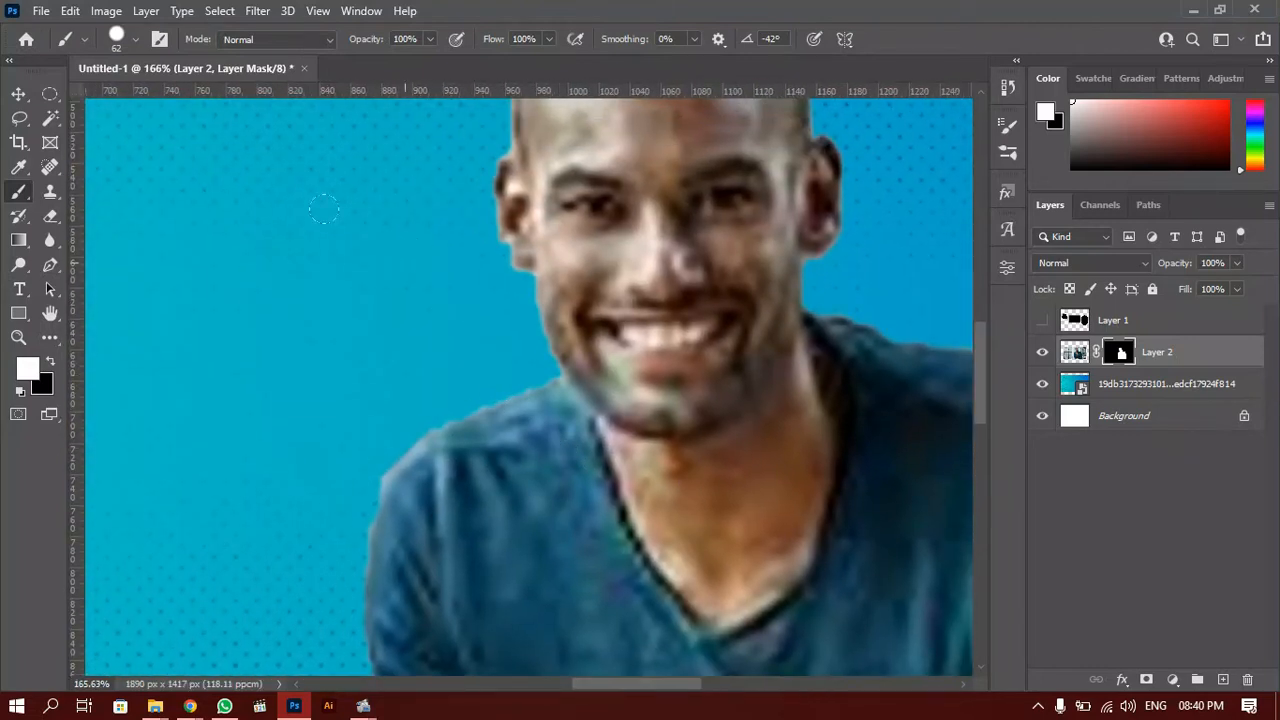
Switch the foreground colour to black for hiding areas on Layer 2's mask near the shoulder.
key("x")
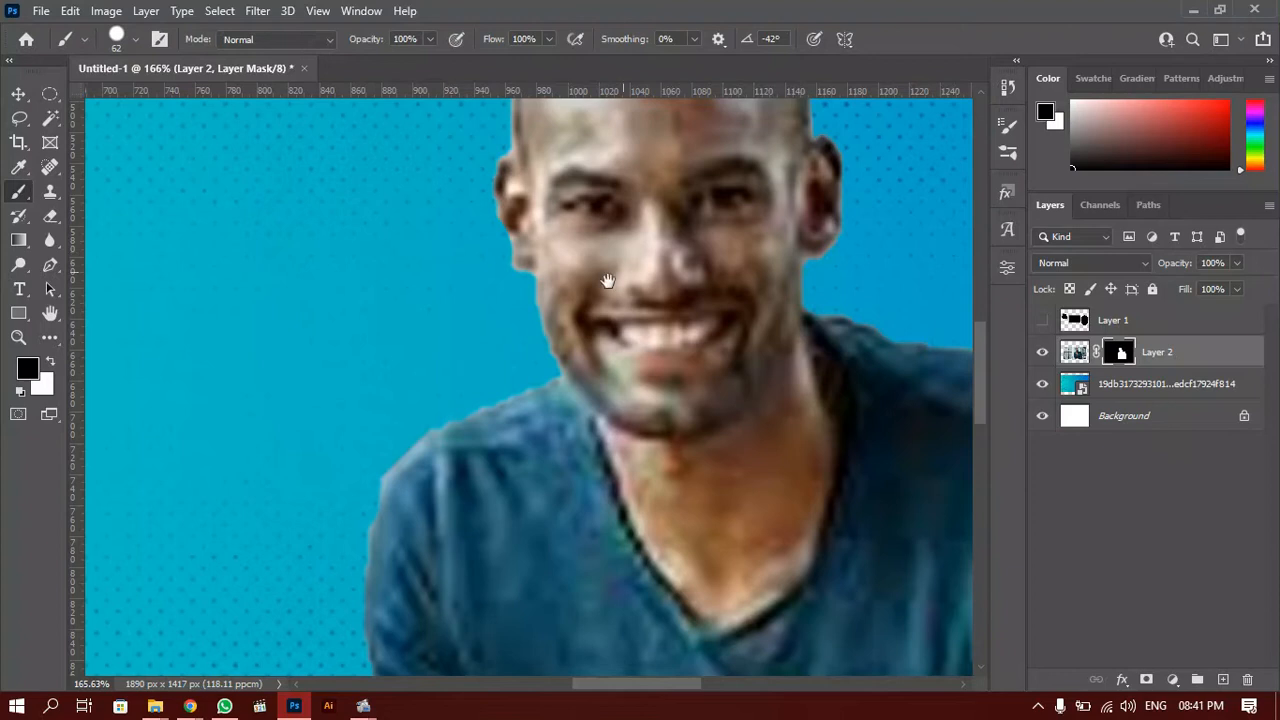
left_click_drag(616, 294, 287, 525)
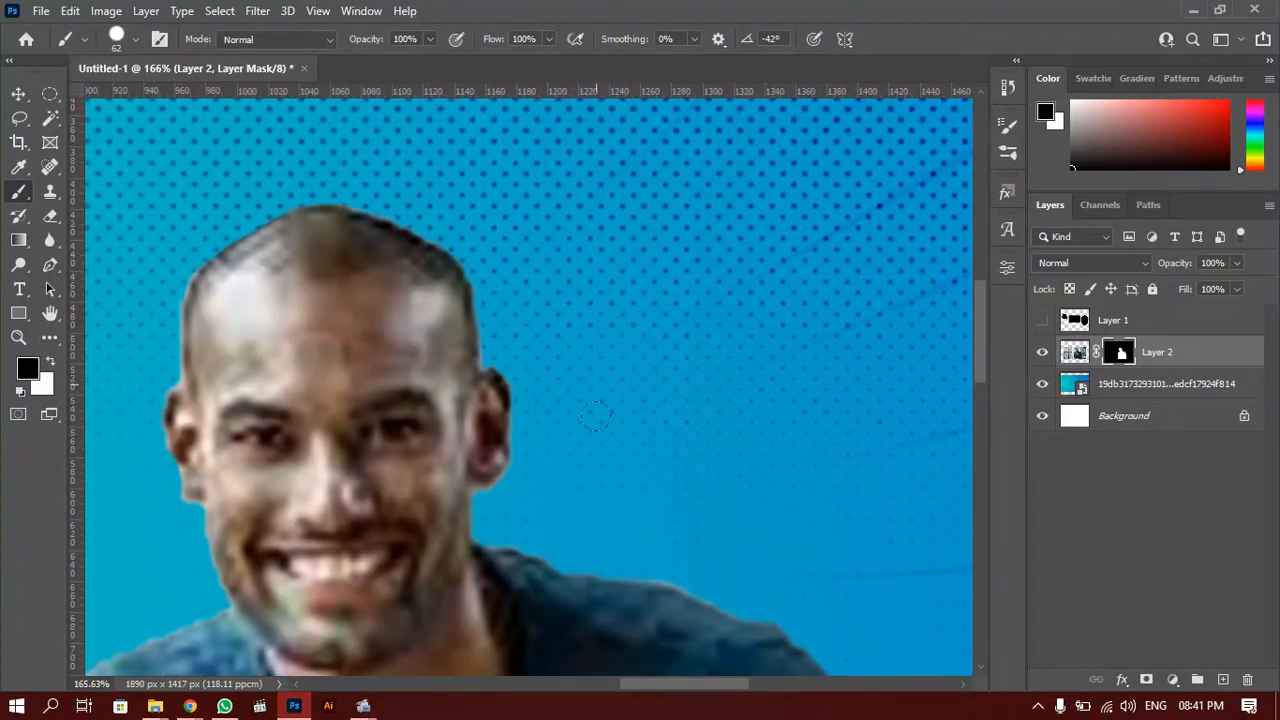
scroll(489, 371, "down", 3)
scroll(489, 371, "right", 3)
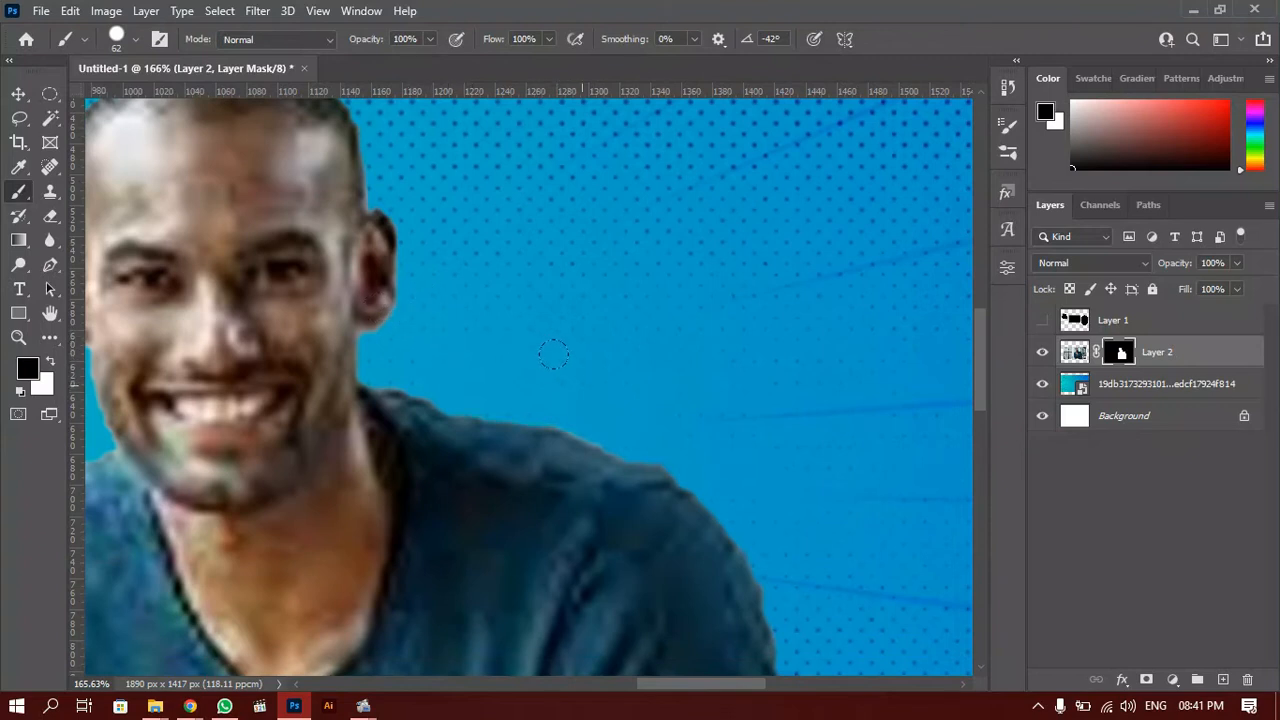
scroll(693, 451, "up", 4)
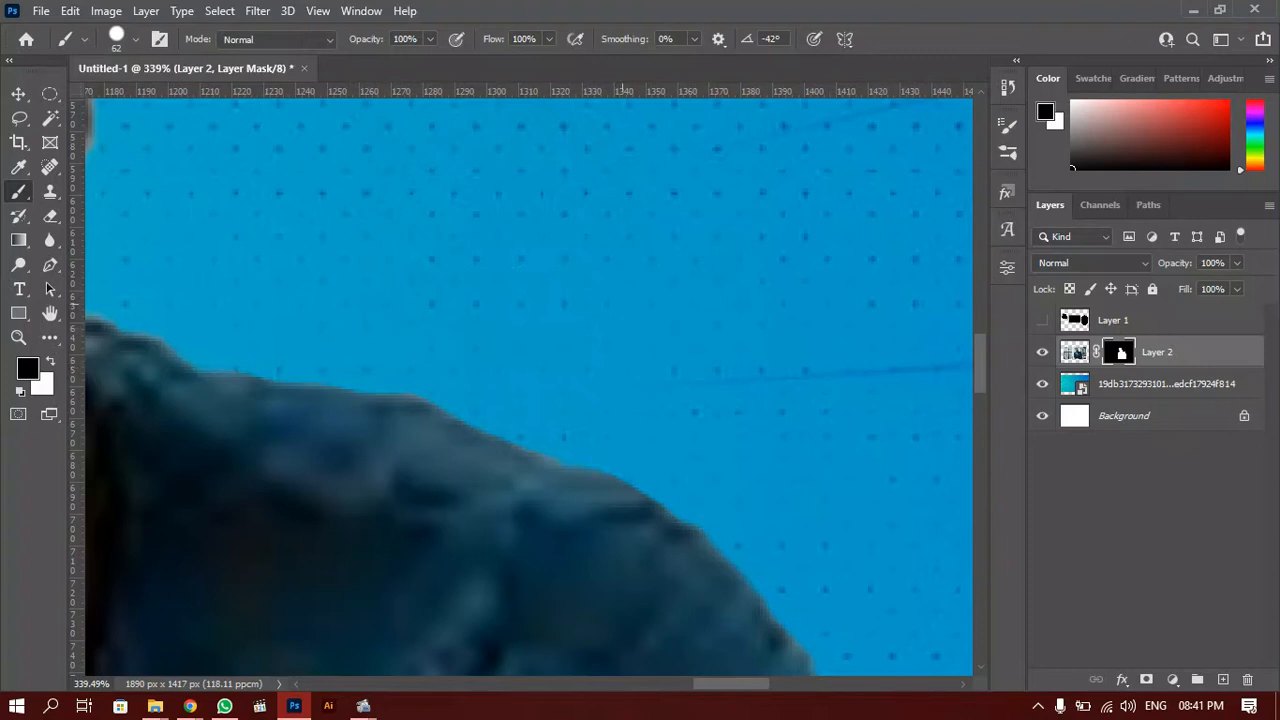
Set the brush hardness to 0%, paint a soft black stroke along the shoulder edge on Layer 2's mask, and undo the stroke.
right_click(560, 286)
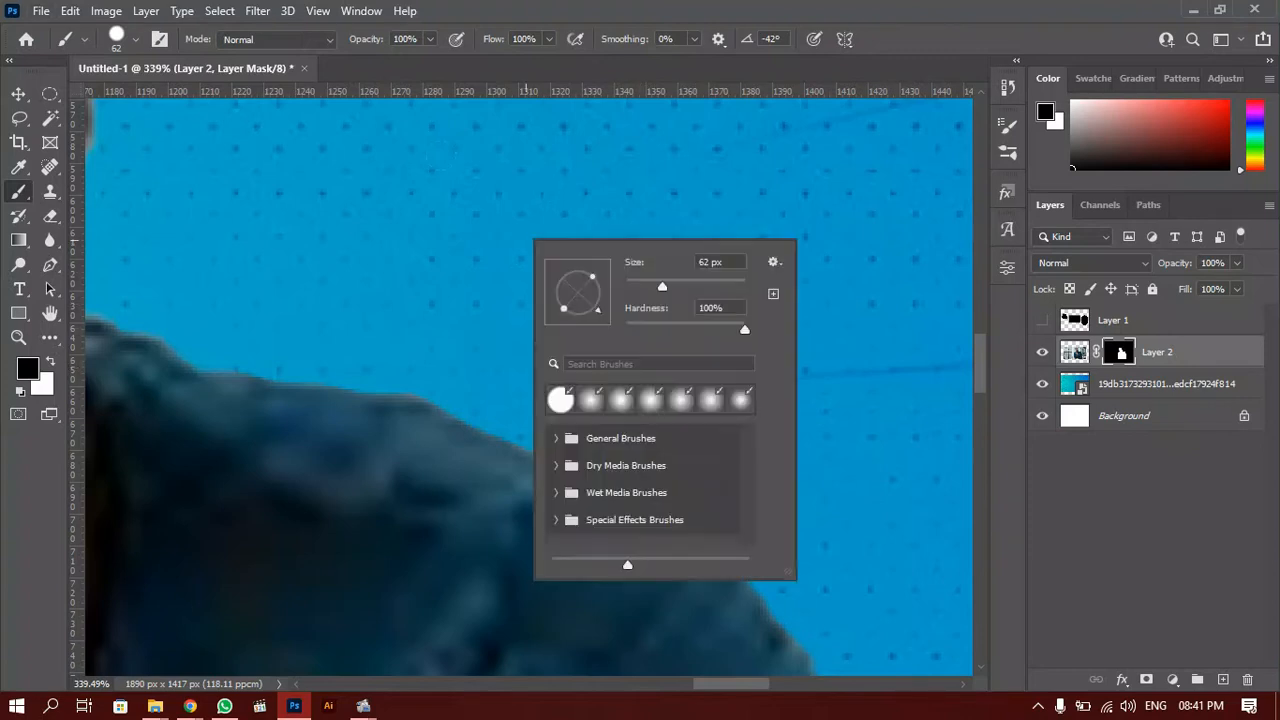
left_click_drag(744, 335, 586, 332)
left_click_drag(345, 378, 600, 426)
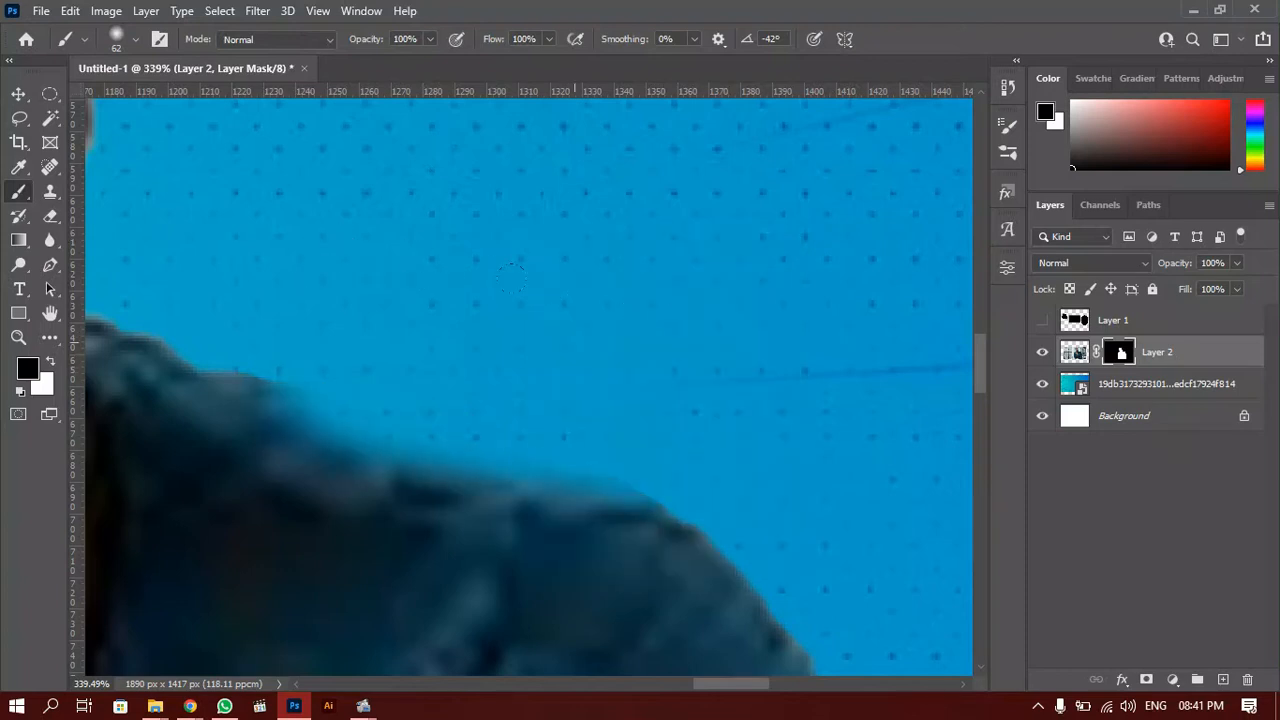
key("ctrl+z")
Raise the brush hardness to get a crisp painting edge.
right_click(525, 252)
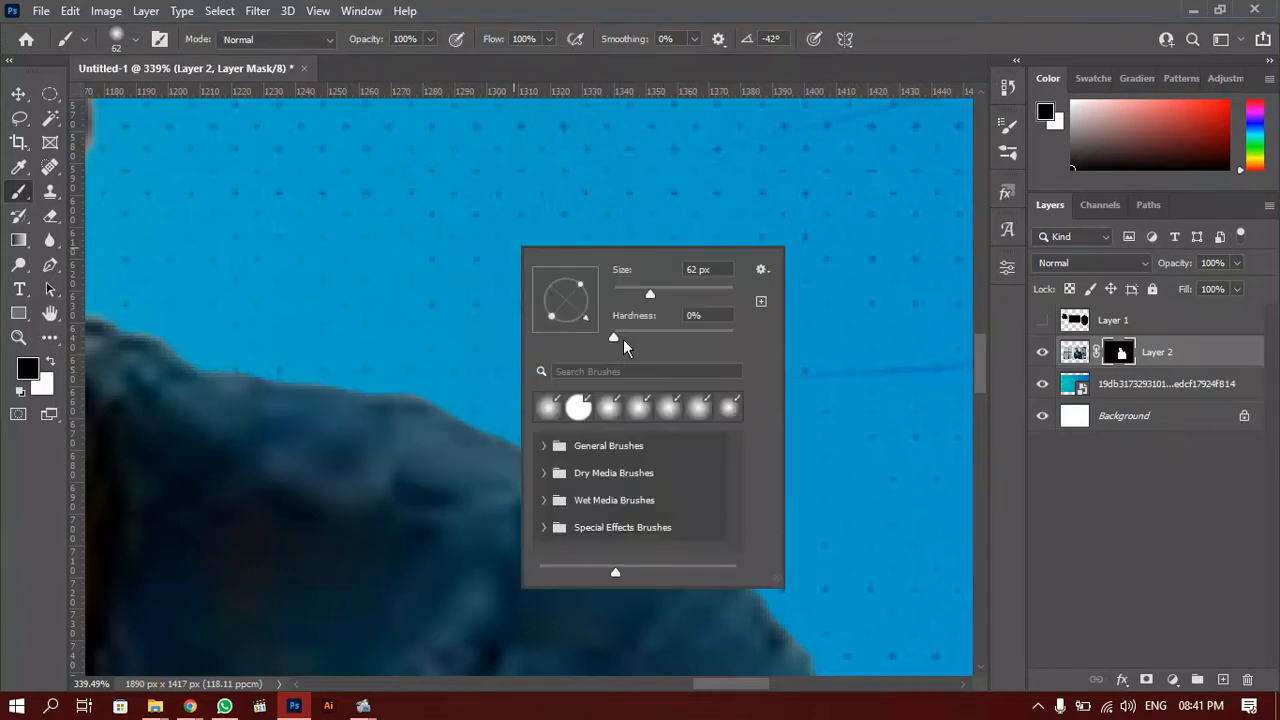
left_click_drag(623, 339, 703, 344)
key("Return")
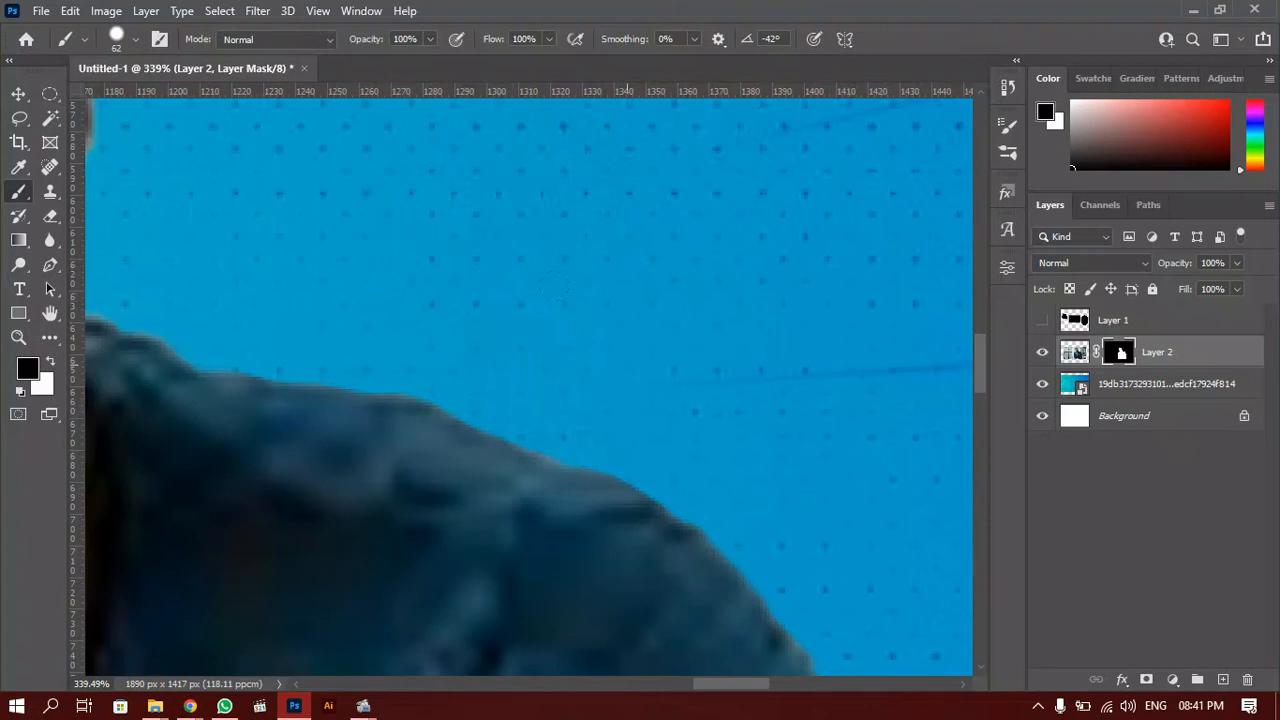
Paint a black stroke along the outer sleeve edge on Layer 2's mask, and undo it.
left_click_drag(646, 415, 355, 148)
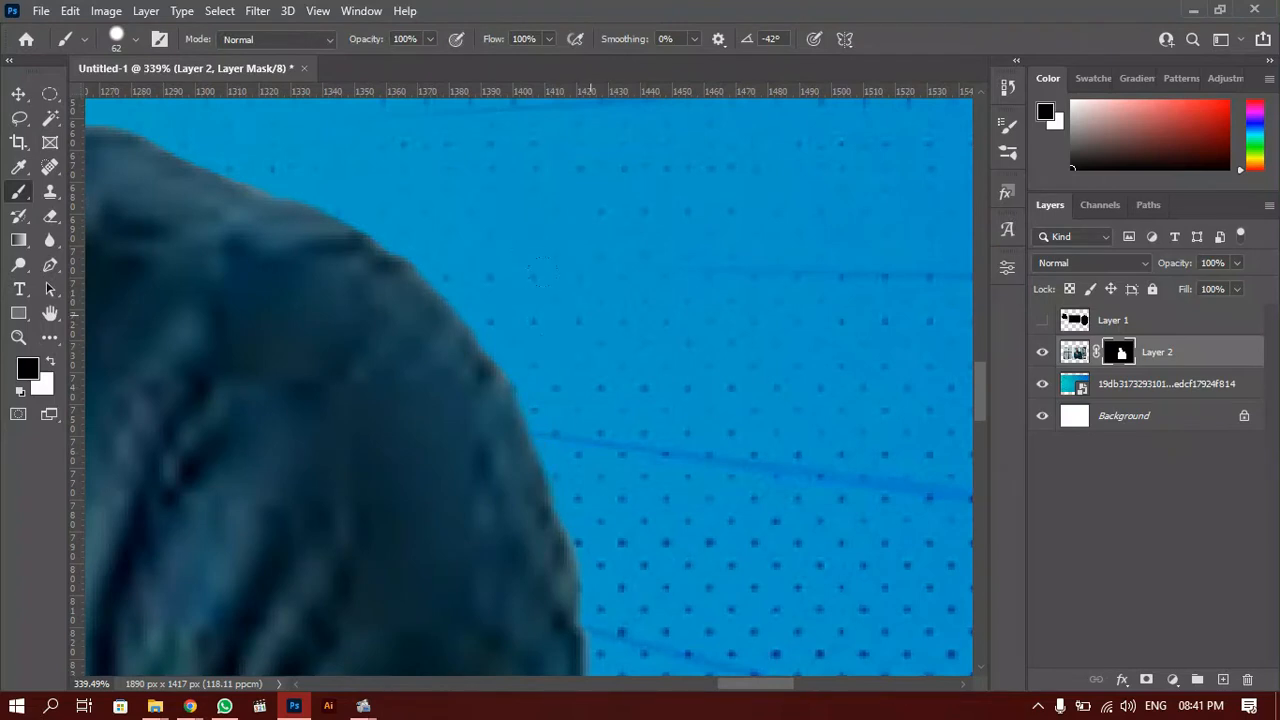
left_click_drag(644, 446, 655, 187)
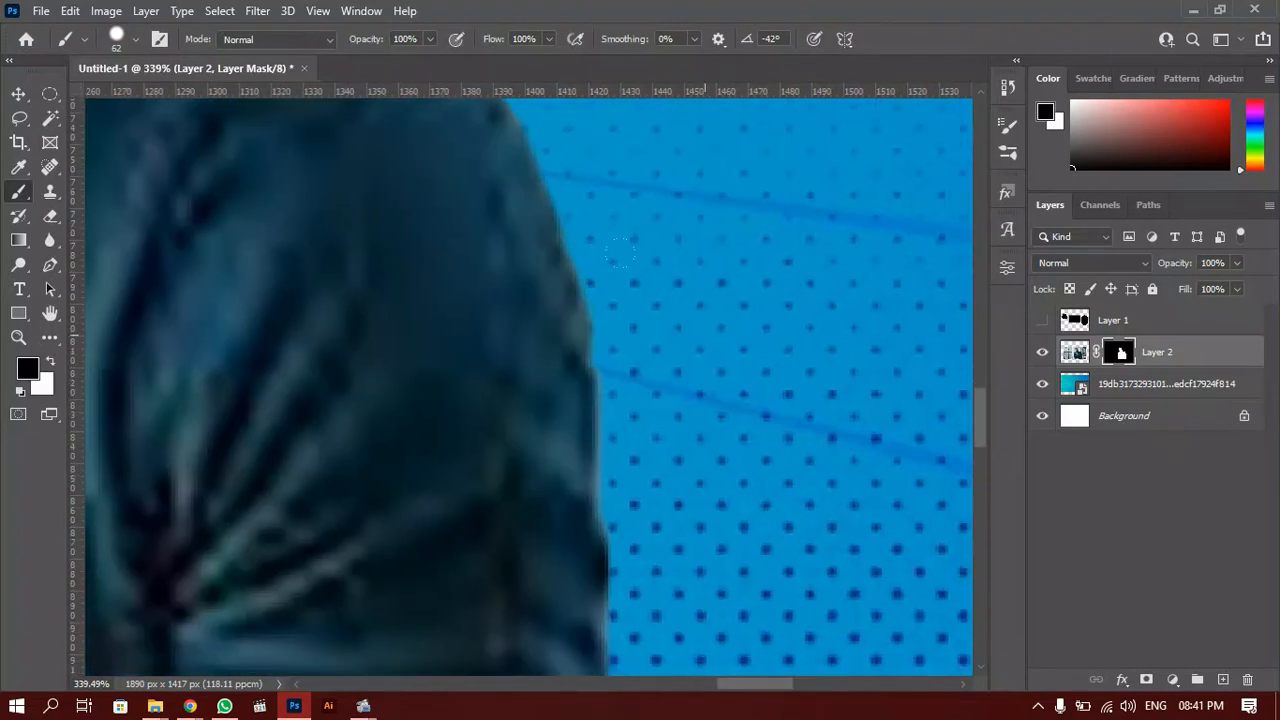
right_click(619, 252)
left_click(613, 201)
left_click_drag(705, 490, 591, 282)
key("ctrl+z")
Paint black on Layer 2's mask around the man's elbow to hide the protruding background remnant and round its outline.
left_click_drag(772, 411, 671, 249)
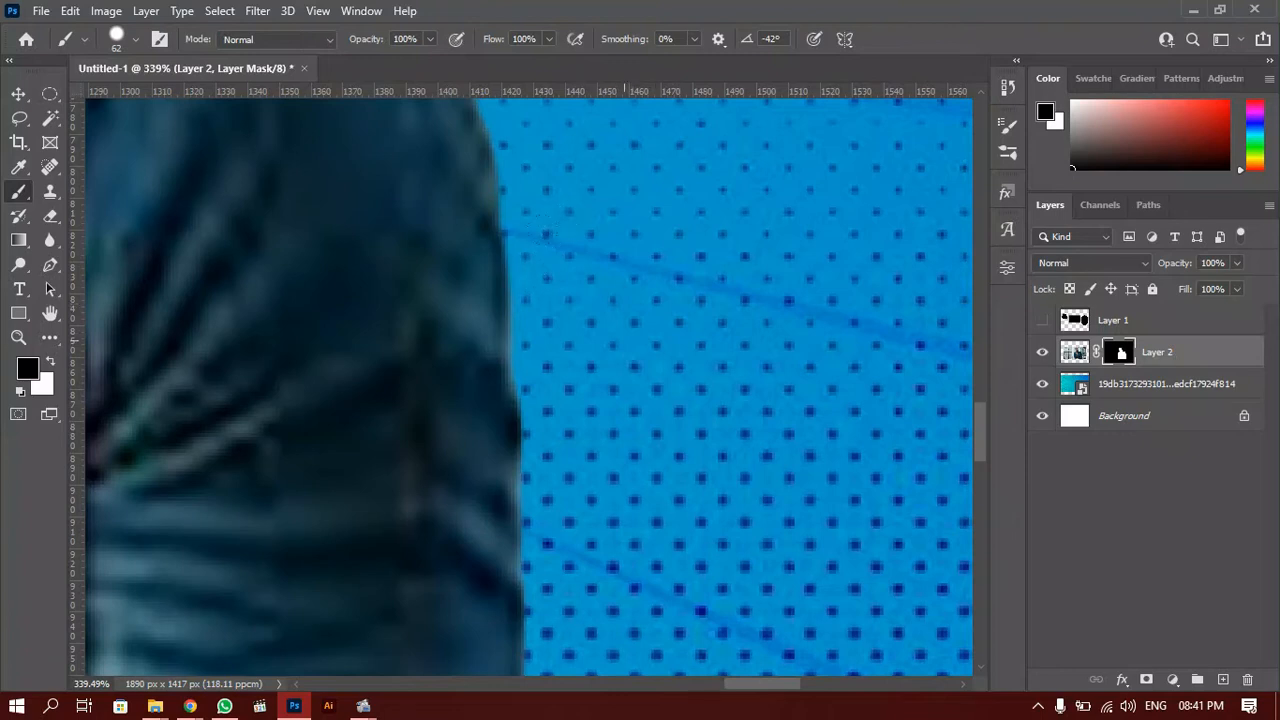
left_click_drag(698, 335, 728, 237)
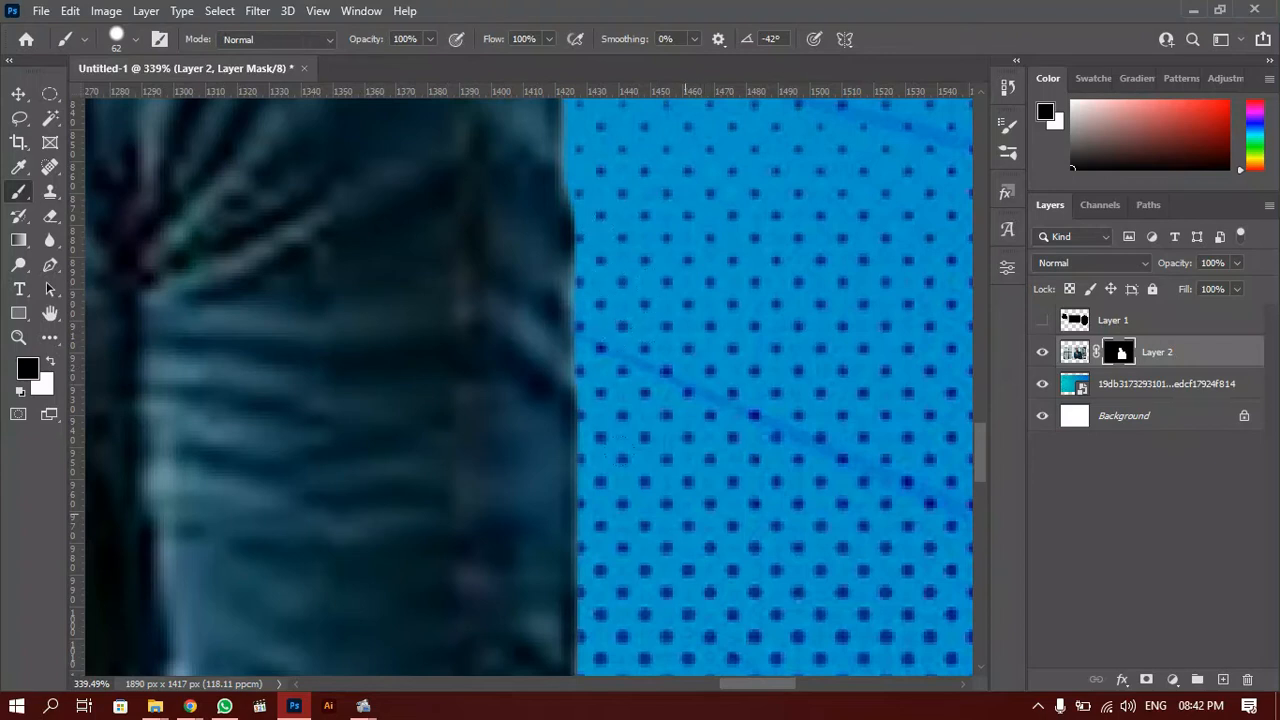
left_click_drag(698, 488, 682, 299)
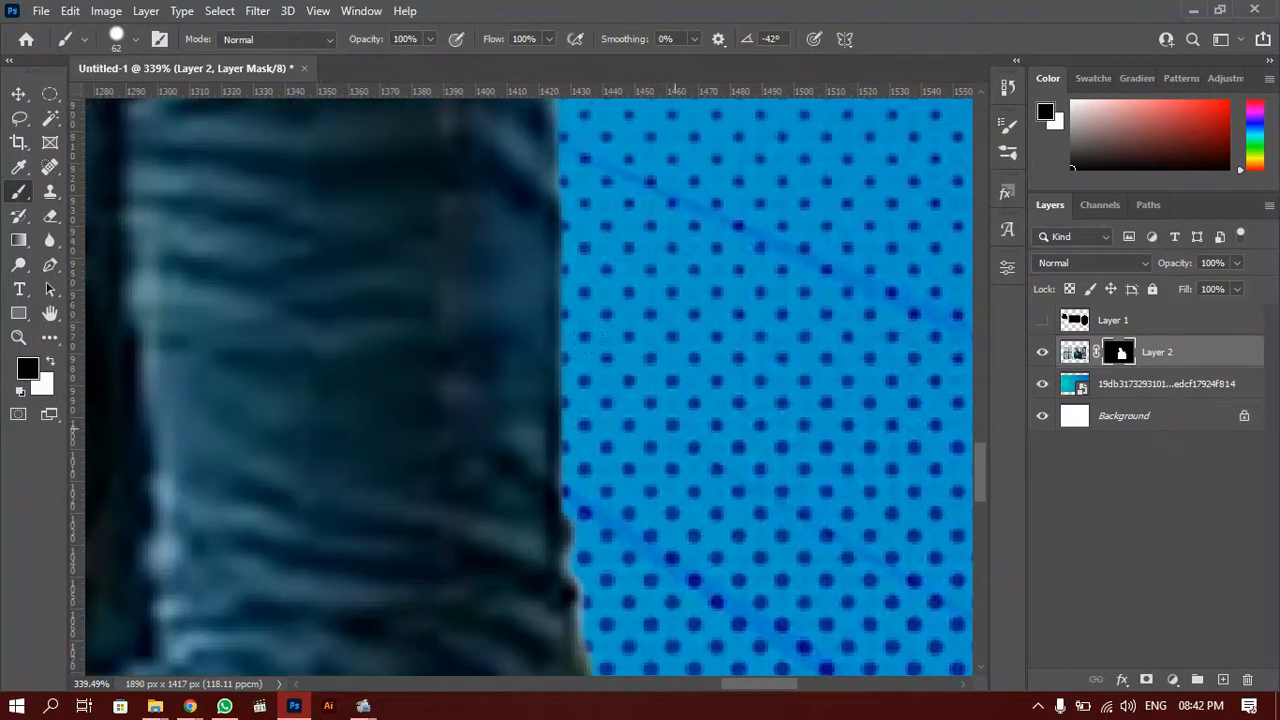
left_click_drag(667, 396, 664, 432)
scroll(409, 364, "down", 5)
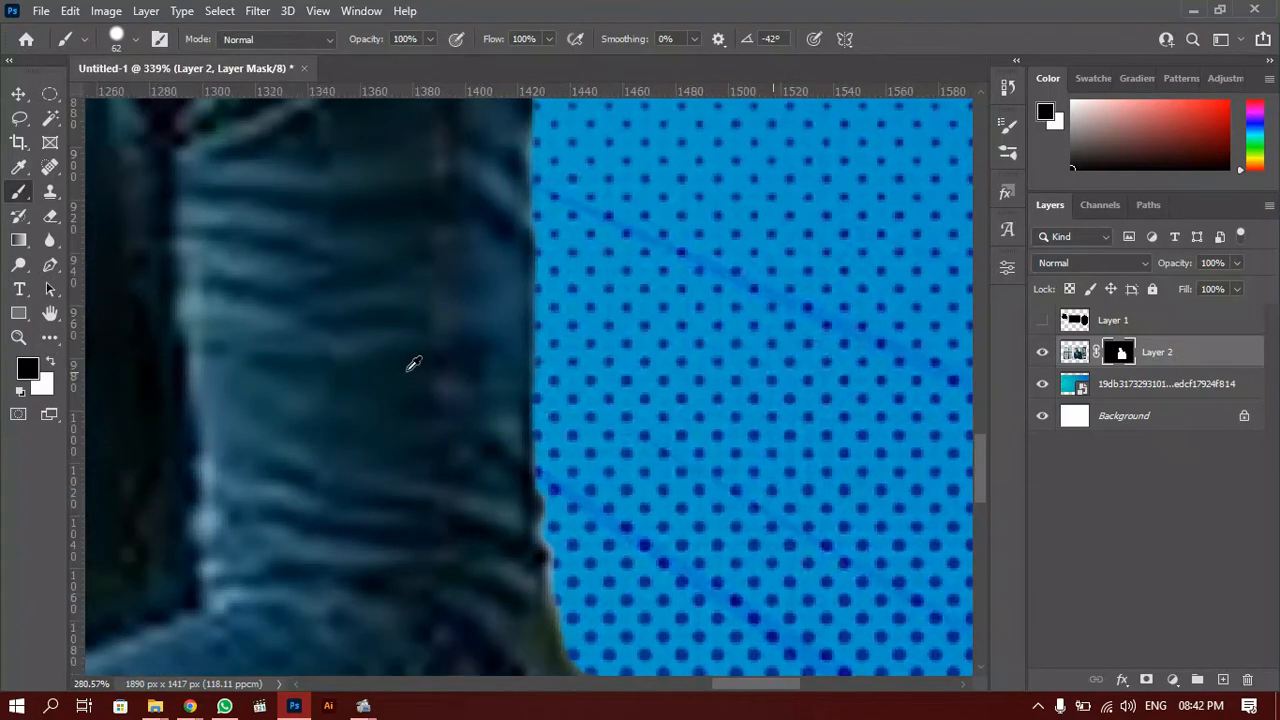
scroll(497, 306, "up", 3)
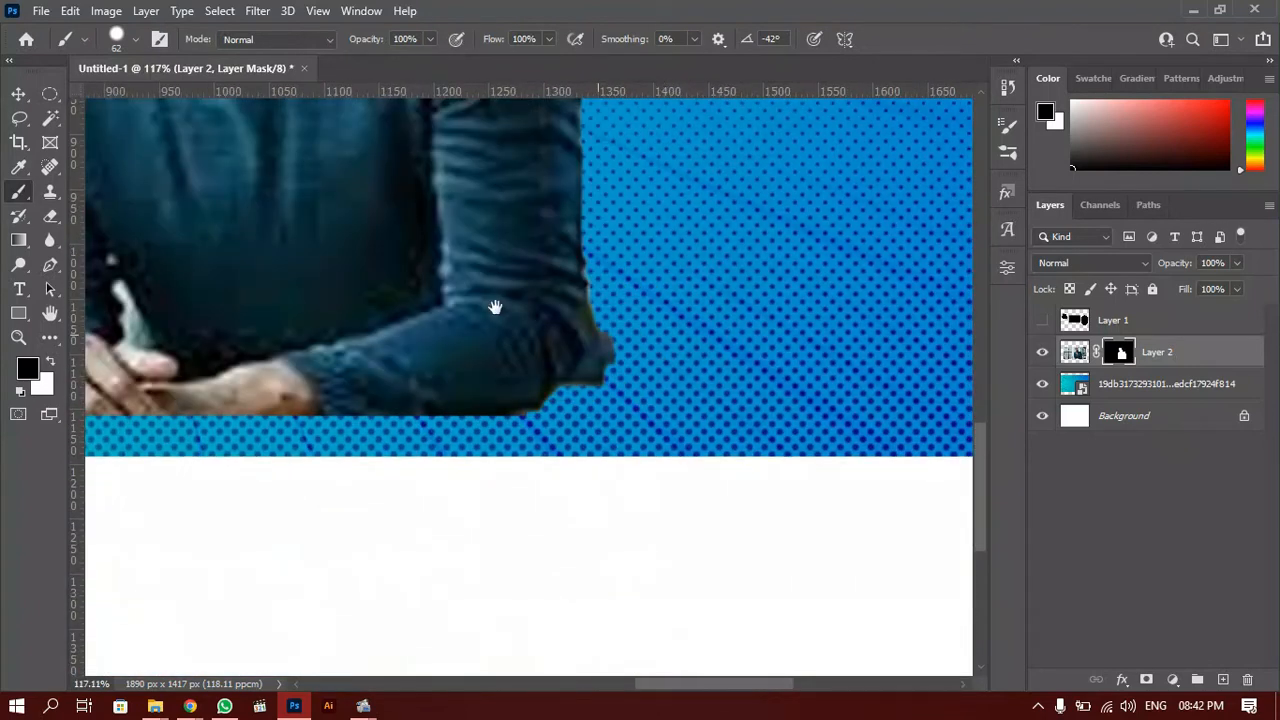
scroll(489, 311, "up", 3)
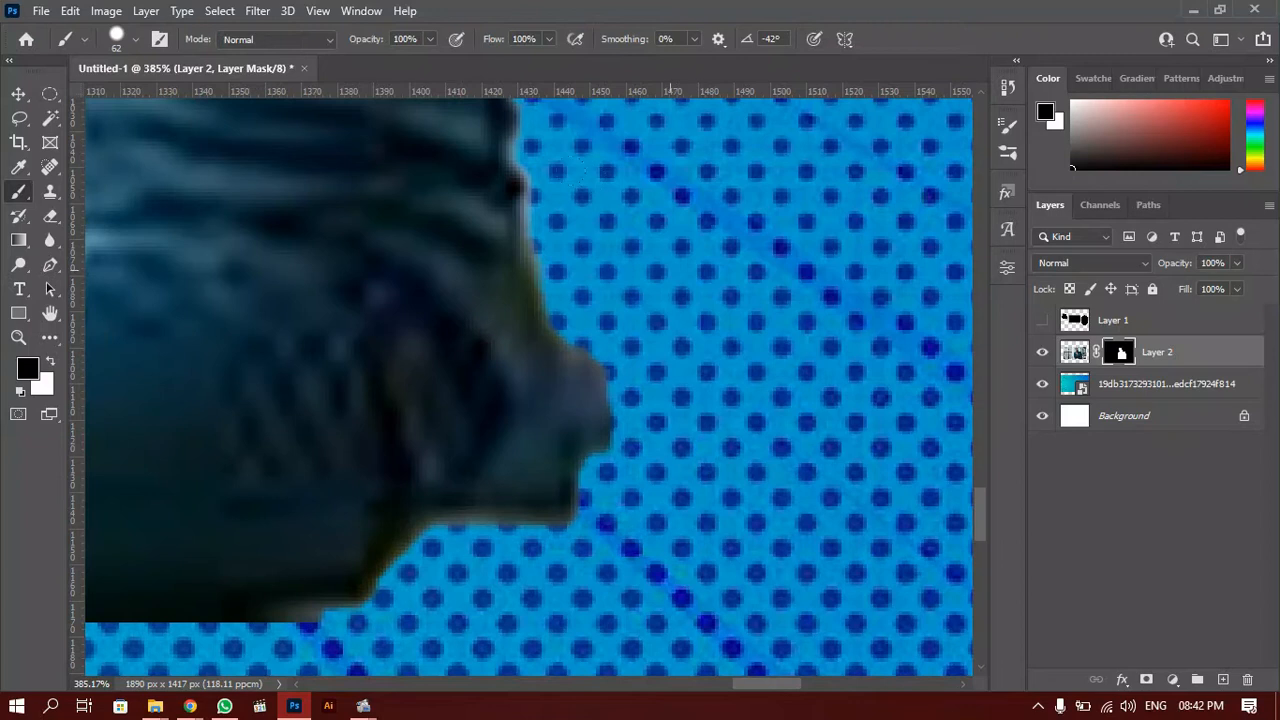
mouse_move(670, 270)
left_mouse_down()
mouse_move(645, 448)
mouse_move(673, 334)
mouse_move(652, 488)
left_mouse_up()
left_click_drag(686, 406, 683, 213)
mouse_move(699, 368)
left_mouse_down()
mouse_move(636, 402)
mouse_move(648, 385)
mouse_move(577, 465)
mouse_move(522, 494)
mouse_move(586, 461)
left_mouse_up()
left_click_drag(472, 438, 345, 455)
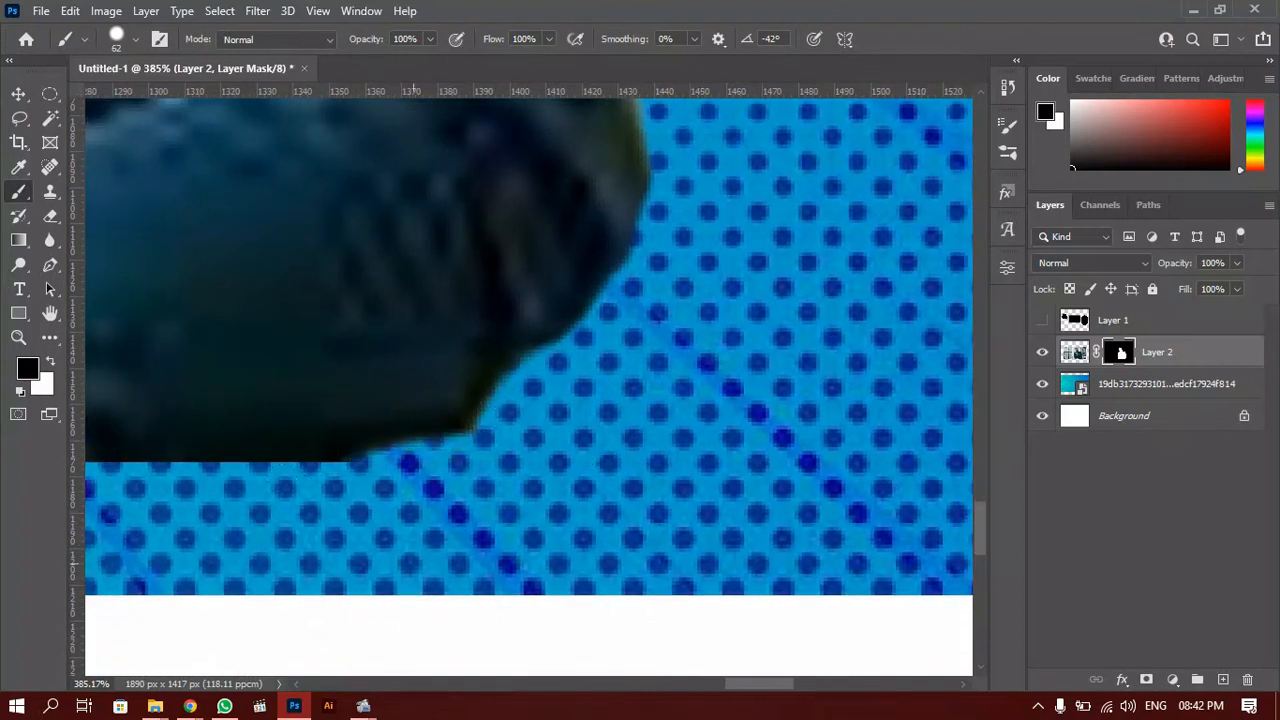
Smooth the elbow's lower corner and outer edge with further black strokes on Layer 2's mask.
left_click_drag(439, 392, 414, 436)
left_click_drag(268, 475, 385, 468)
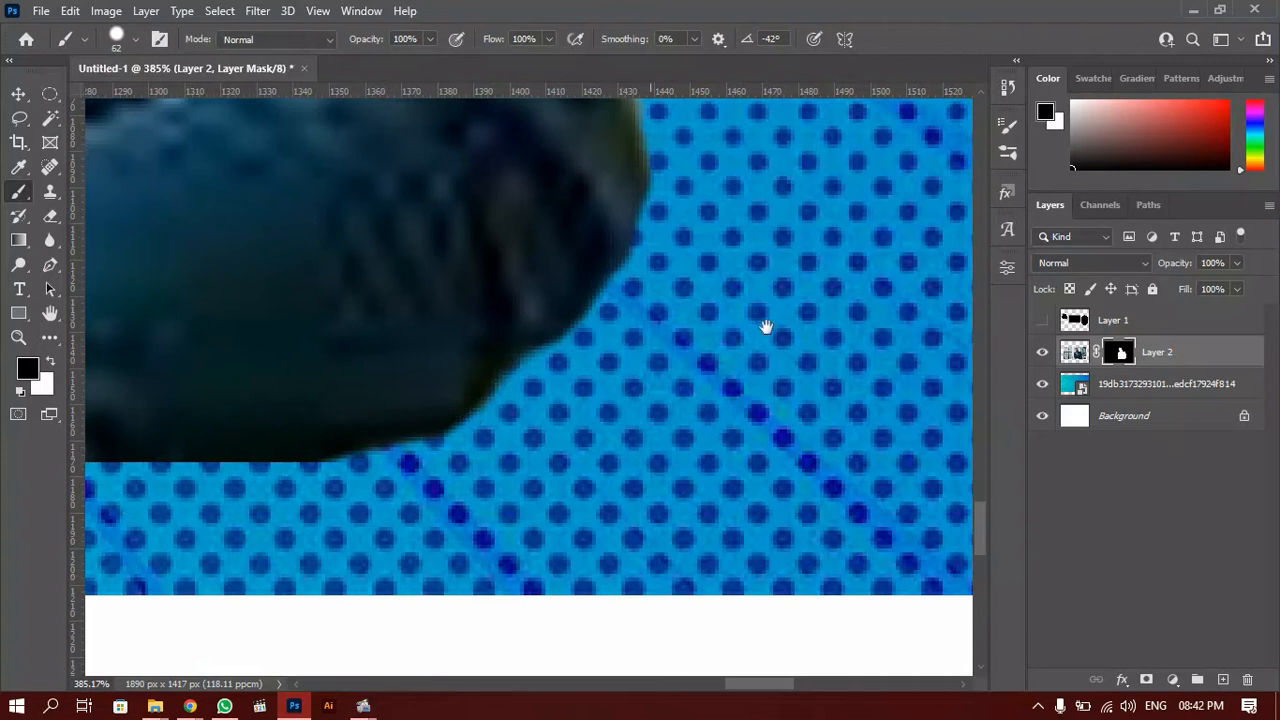
left_click_drag(747, 351, 689, 457)
left_click_drag(610, 452, 671, 346)
left_click_drag(584, 283, 394, 420)
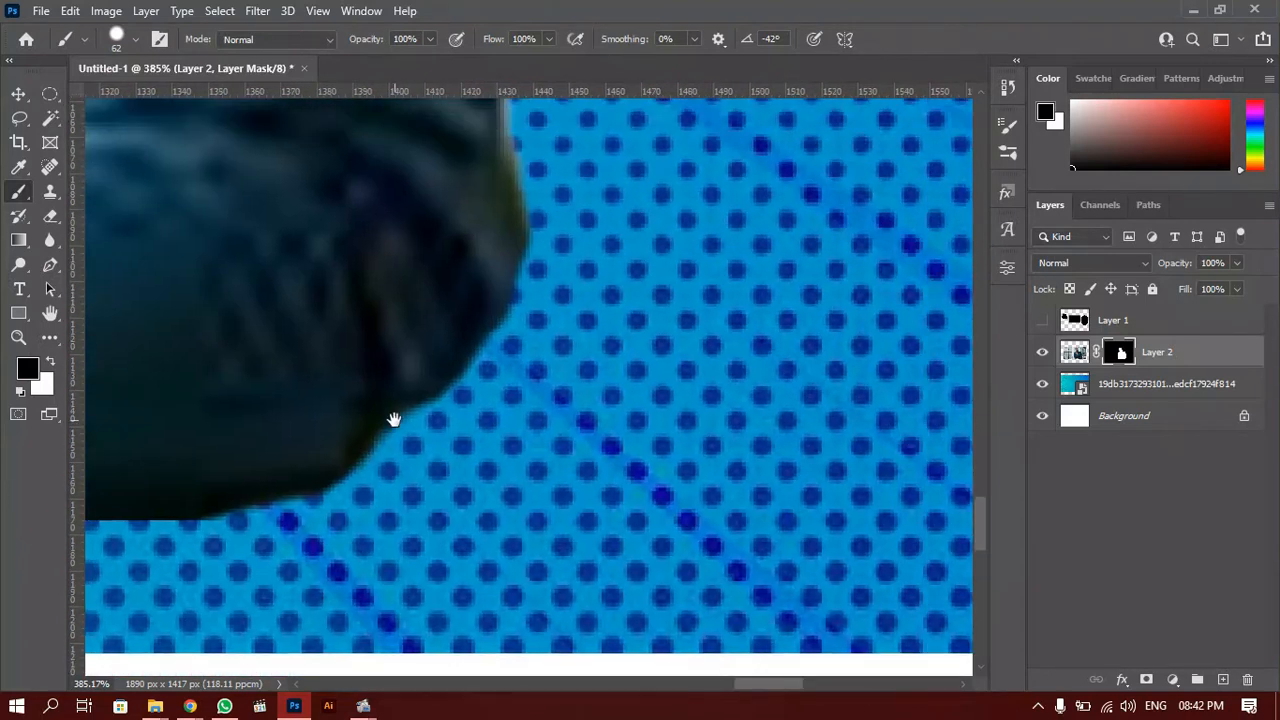
left_click_drag(663, 280, 681, 360)
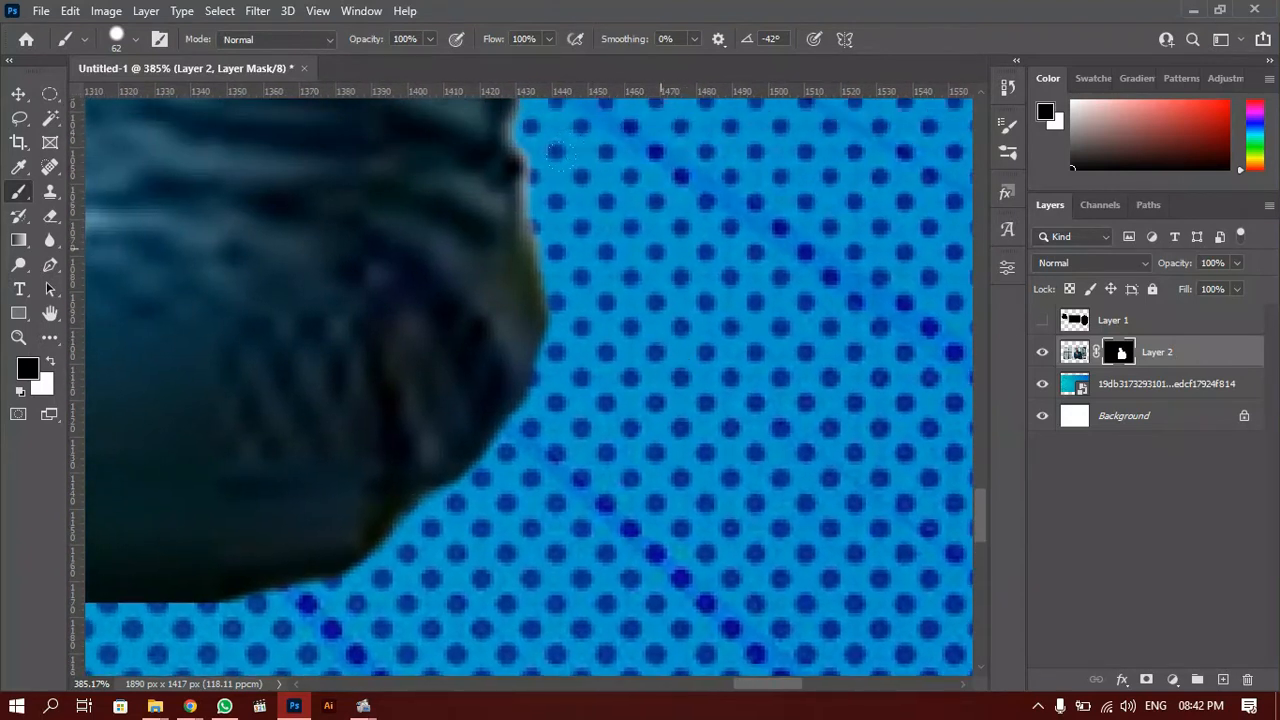
mouse_move(660, 248)
left_mouse_down()
mouse_move(662, 288)
mouse_move(667, 273)
left_mouse_up()
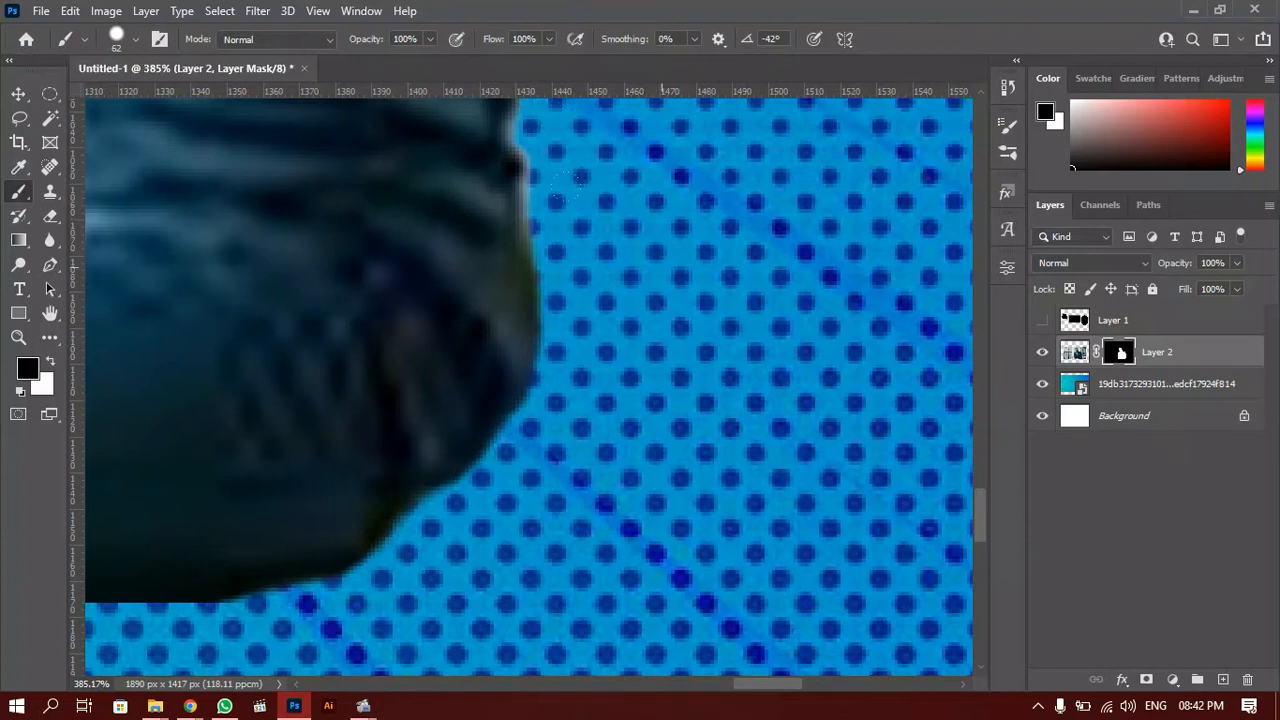
Examine the man's whole cutout against the blue background, from the forearms up to the head.
scroll(500, 282, "down", 3)
scroll(521, 255, "down", 5)
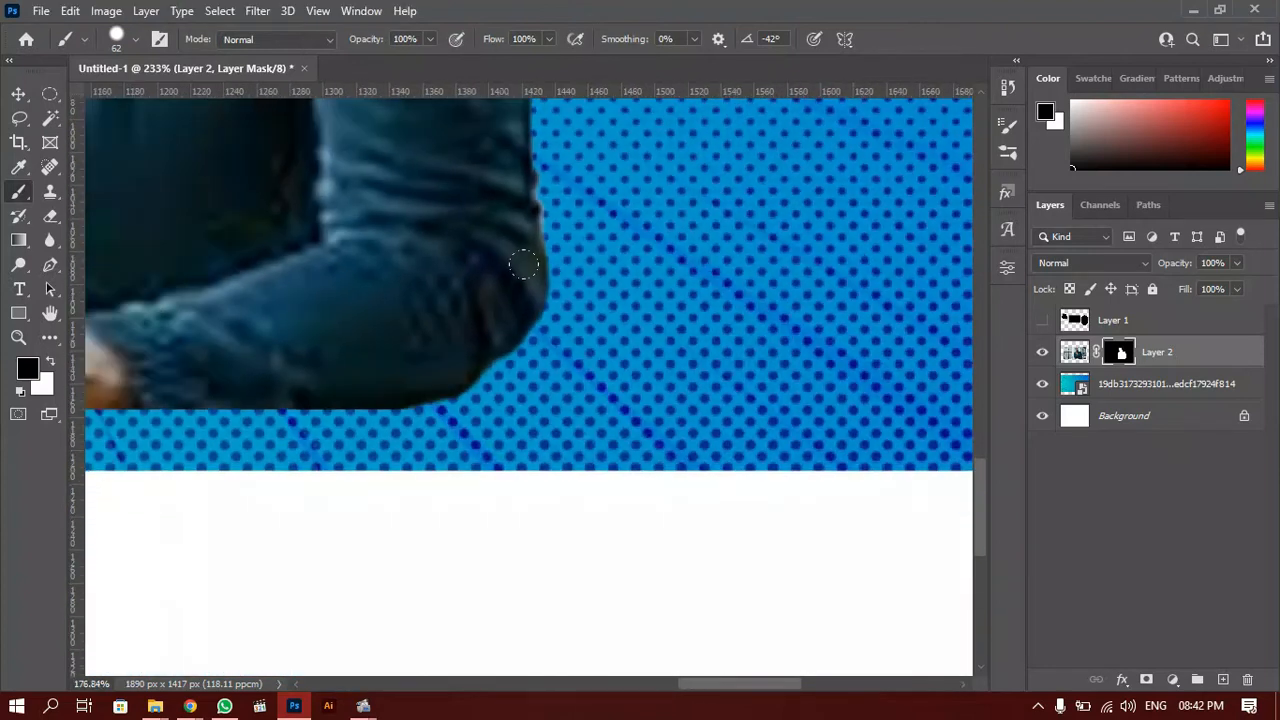
left_click_drag(456, 276, 660, 478)
mouse_move(363, 227)
left_mouse_down()
mouse_move(443, 309)
mouse_move(629, 314)
mouse_move(634, 380)
mouse_move(453, 352)
mouse_move(610, 354)
left_mouse_up()
scroll(573, 302, "down", 2)
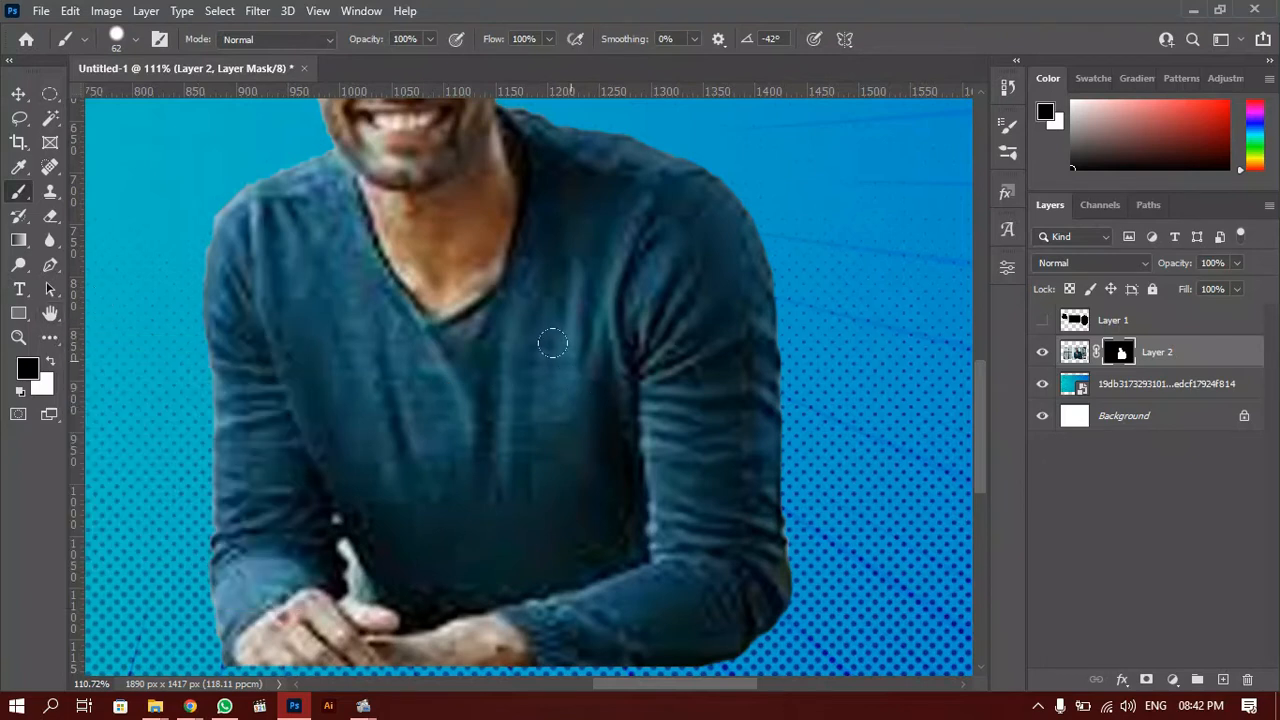
left_click_drag(306, 272, 295, 542)
mouse_move(498, 281)
left_mouse_down()
mouse_move(509, 357)
mouse_move(671, 237)
mouse_move(777, 266)
mouse_move(712, 265)
mouse_move(745, 265)
left_mouse_up()
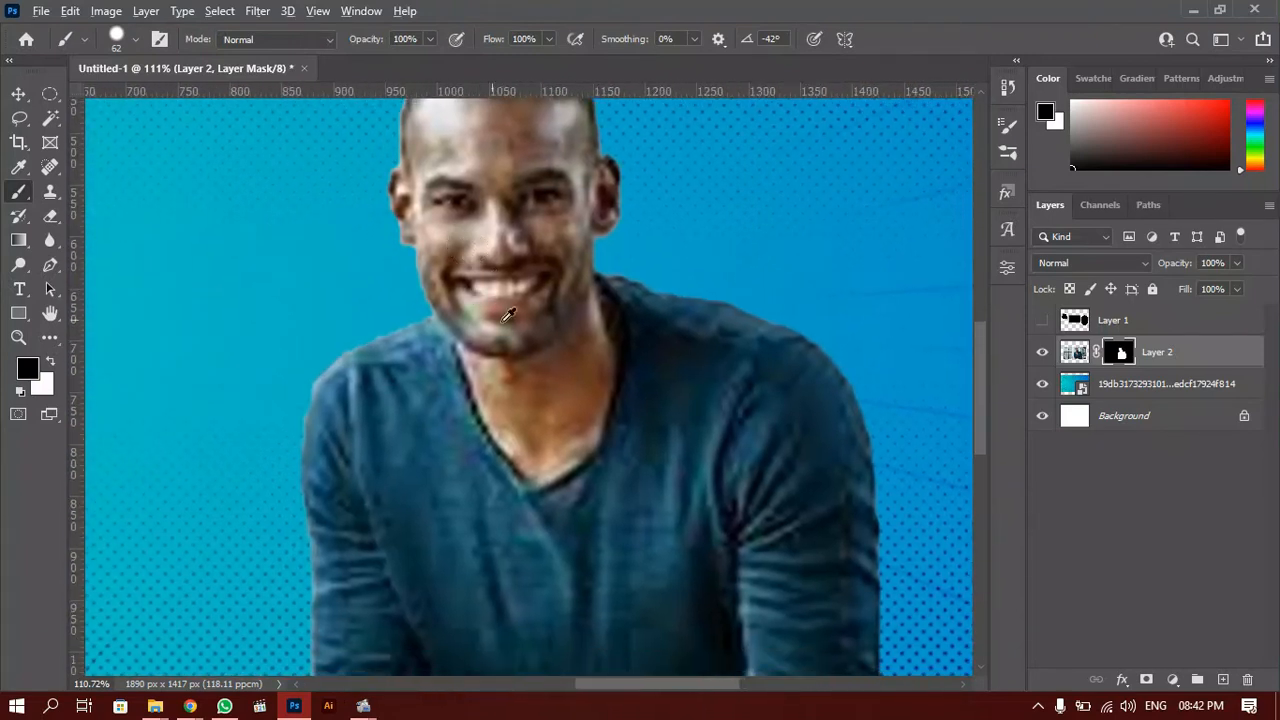
scroll(660, 314, "down", 5)
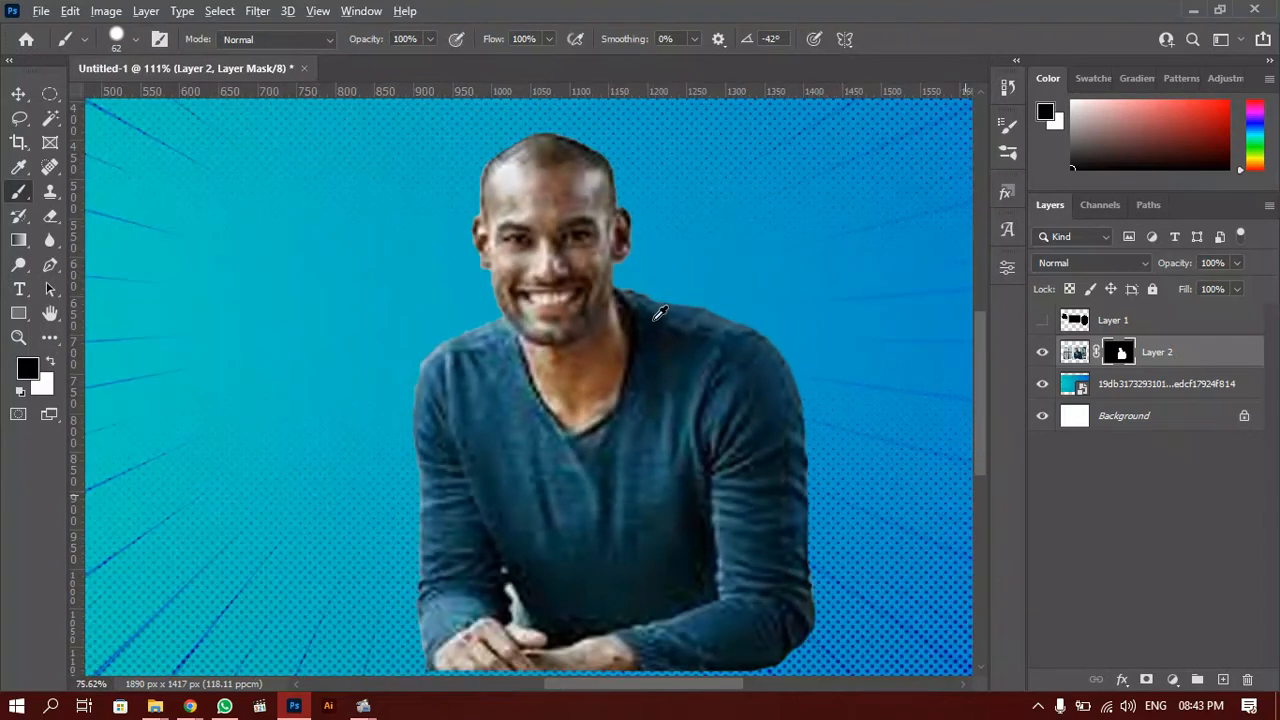
scroll(660, 314, "up", 3)
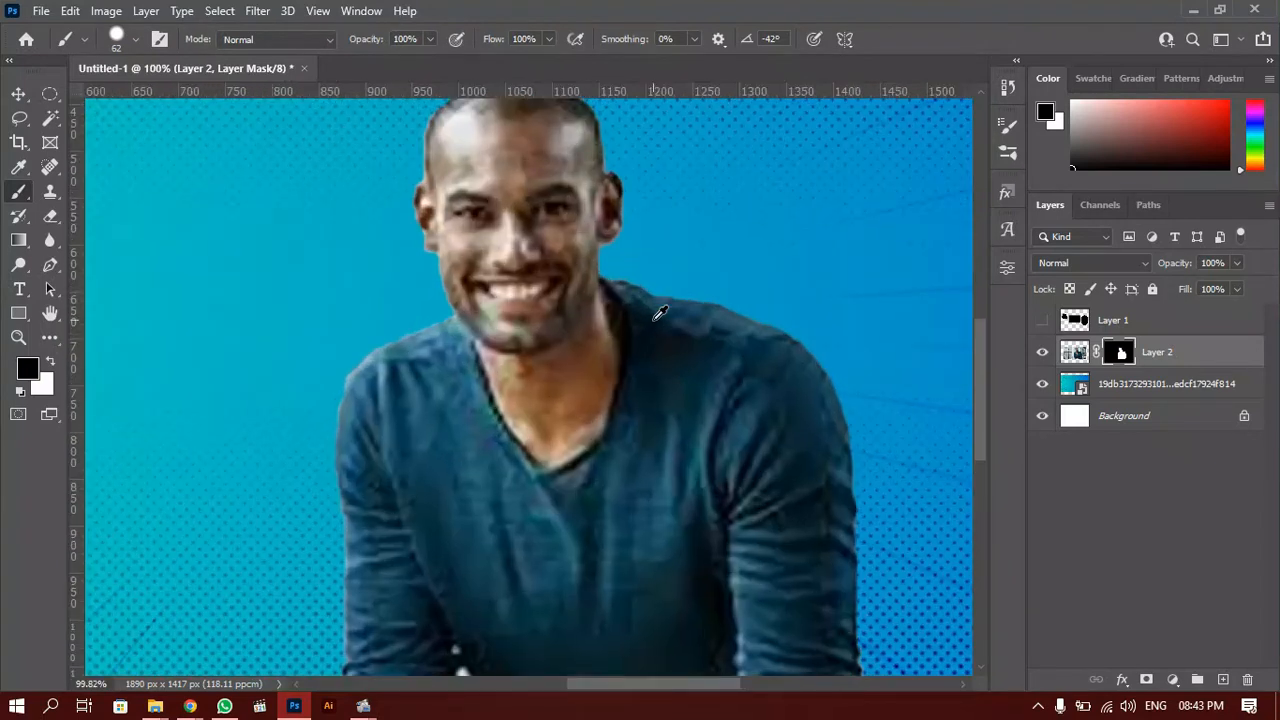
scroll(660, 314, "down", 3)
scroll(660, 314, "up", 4)
scroll(660, 314, "up", 1)
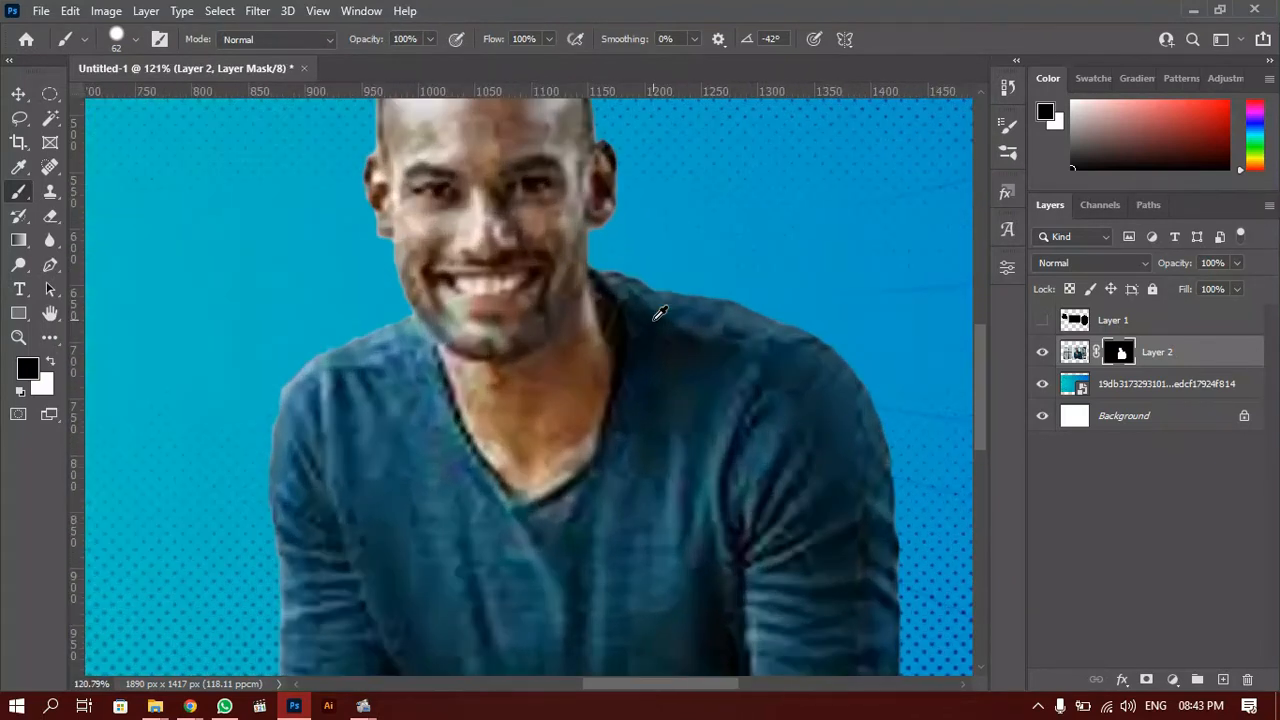
mouse_move(579, 262)
left_mouse_down()
mouse_move(717, 405)
mouse_move(565, 407)
left_mouse_up()
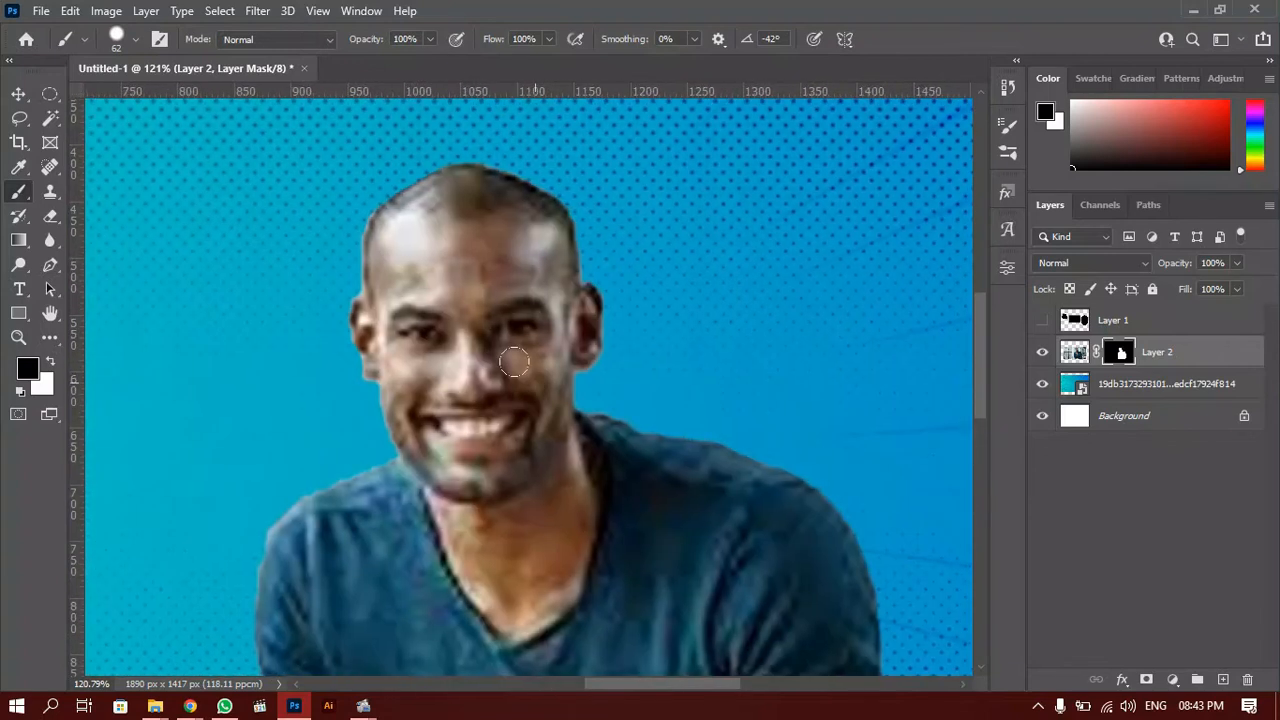
scroll(524, 320, "down", 1)
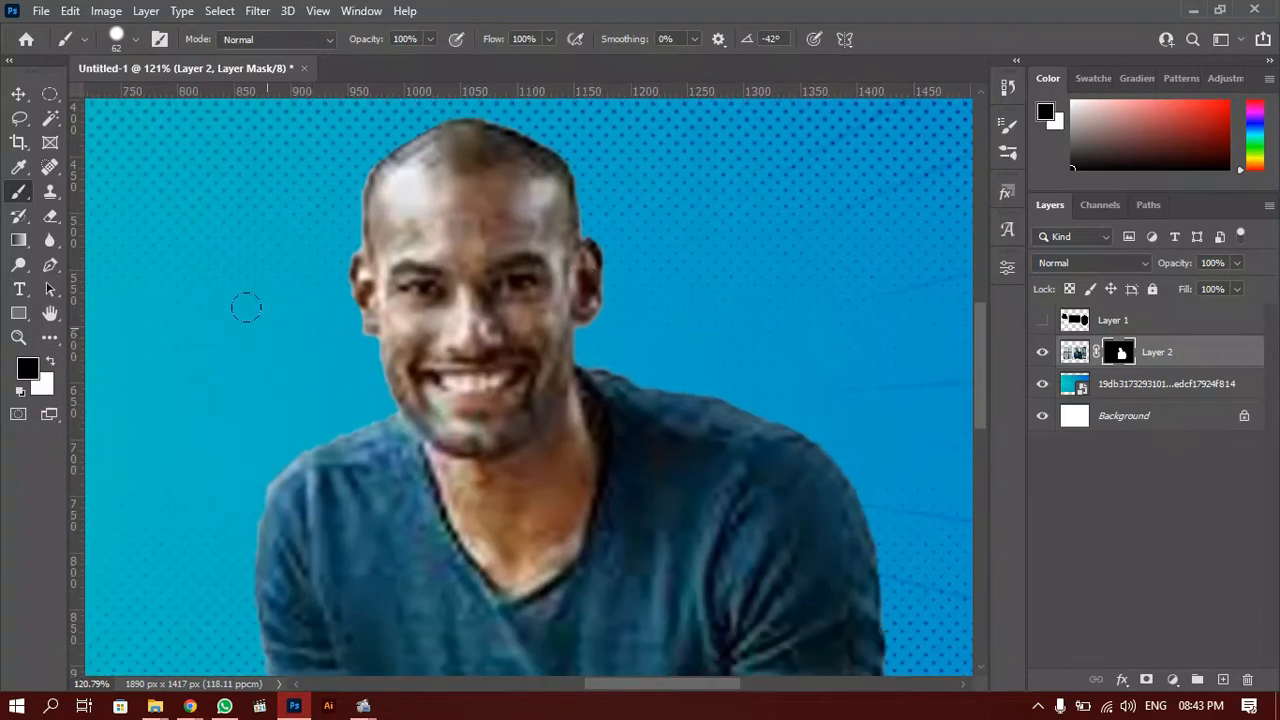
left_click_drag(351, 473, 307, 426)
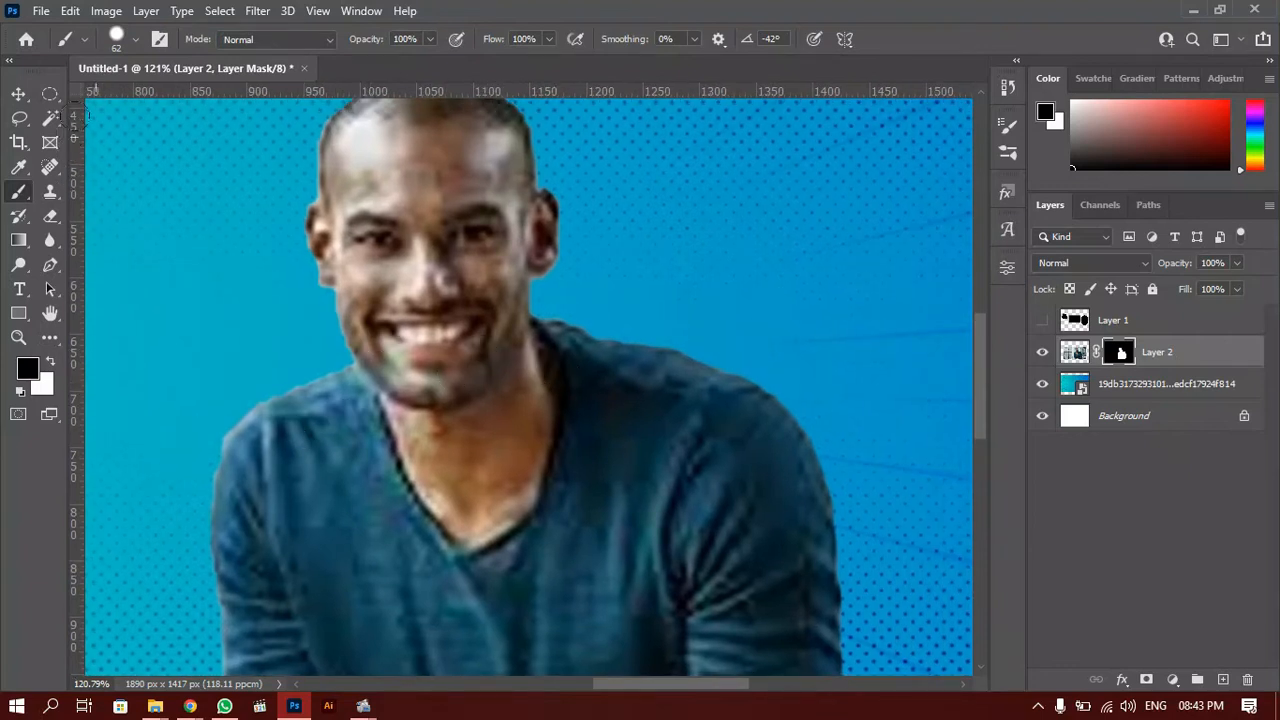
Add a new layer above Layer 1 and draw a thin, winding black line beside the man with the Pencil tool.
right_click(18, 194)
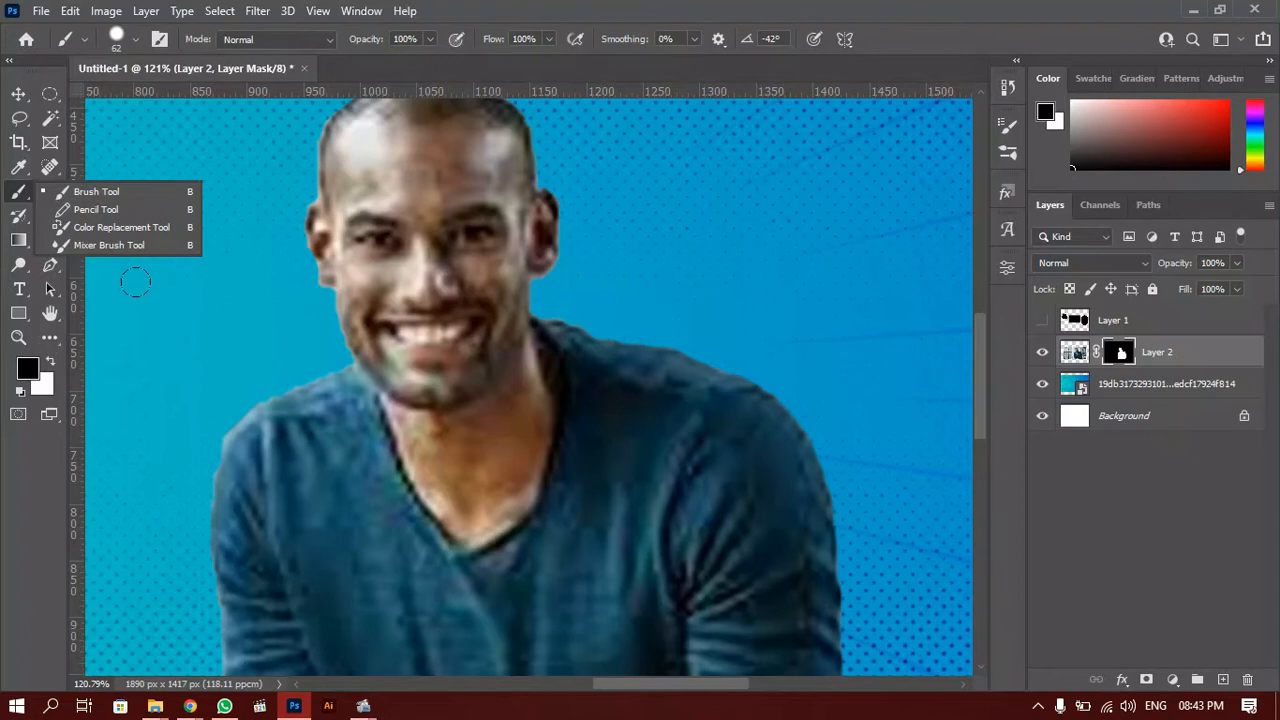
left_click(96, 209)
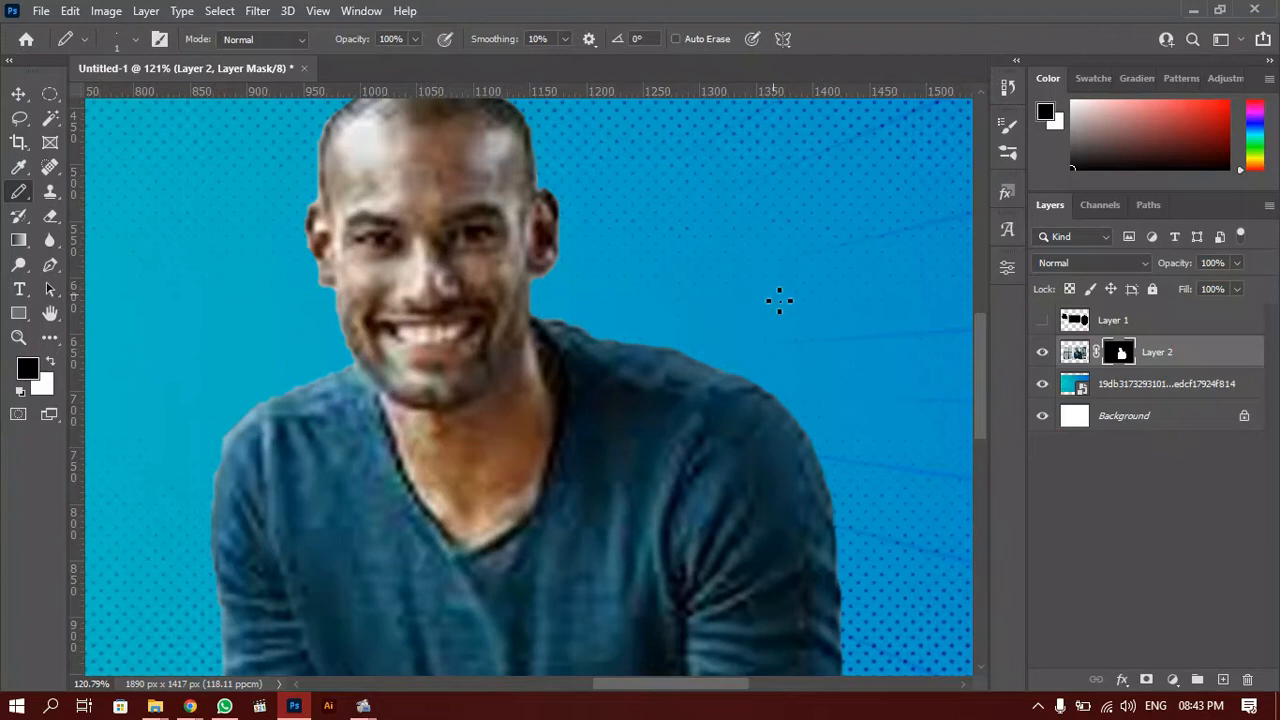
left_click(1077, 322)
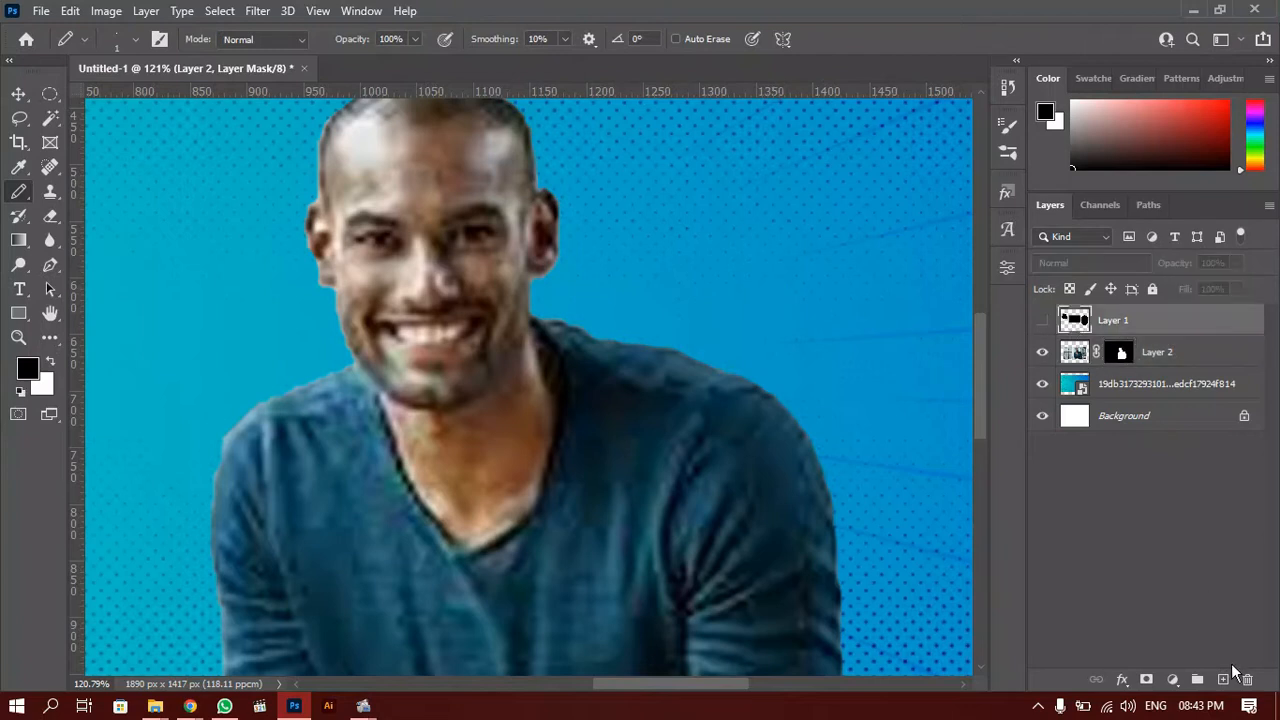
left_click(1222, 679)
left_click_drag(737, 277, 441, 363)
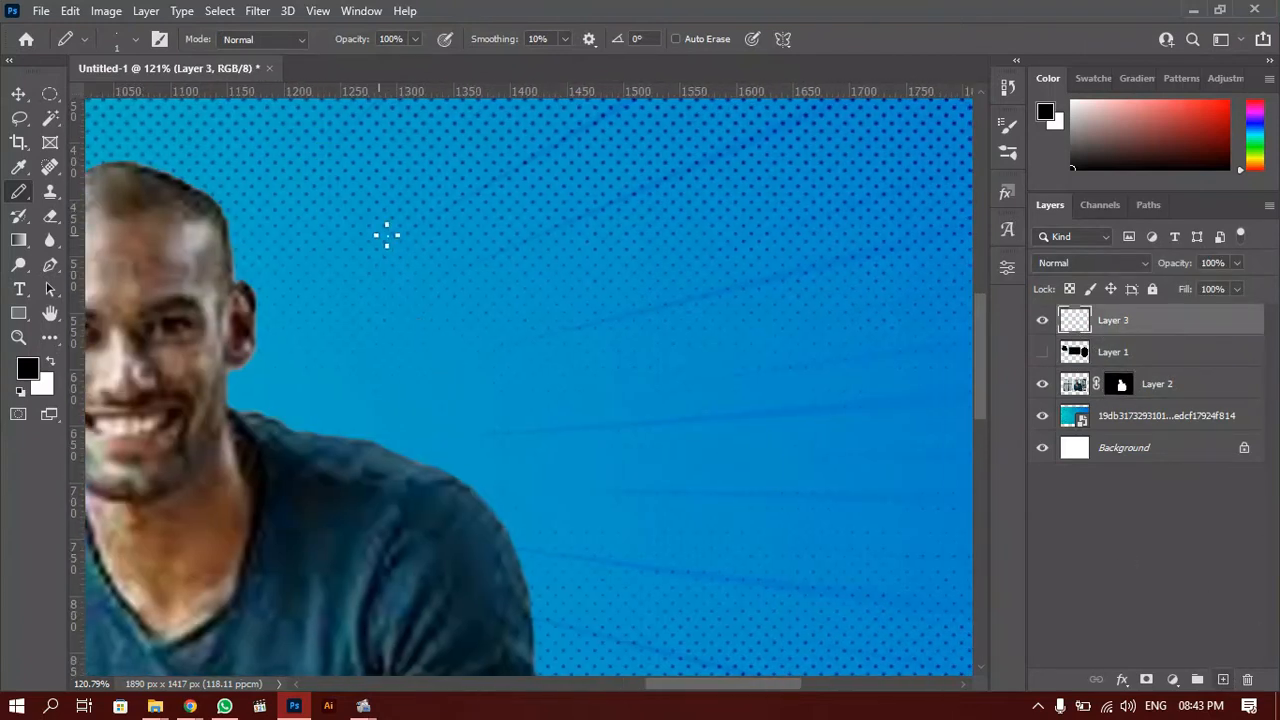
mouse_move(380, 224)
left_mouse_down()
mouse_move(423, 289)
mouse_move(632, 355)
left_mouse_up()
left_click_drag(658, 448, 890, 358)
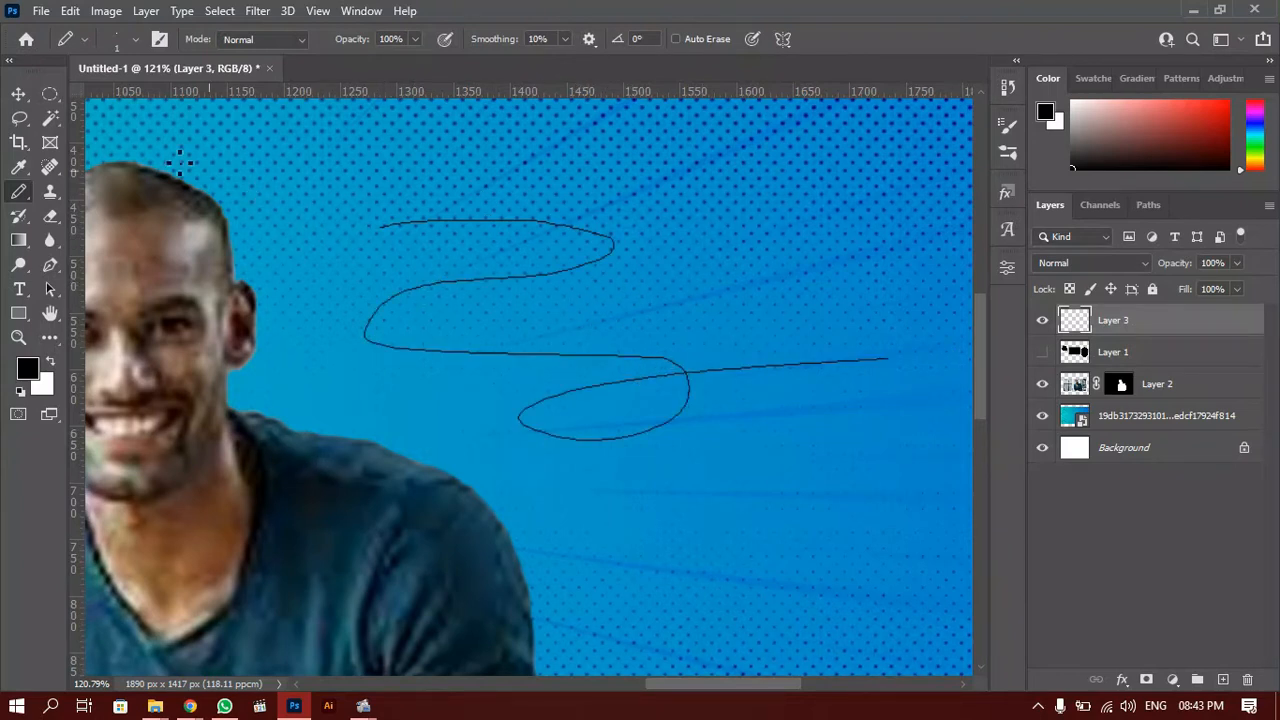
Try a single black pencil dab at a size of 1457 px on Layer 3, and undo it.
right_click(666, 272)
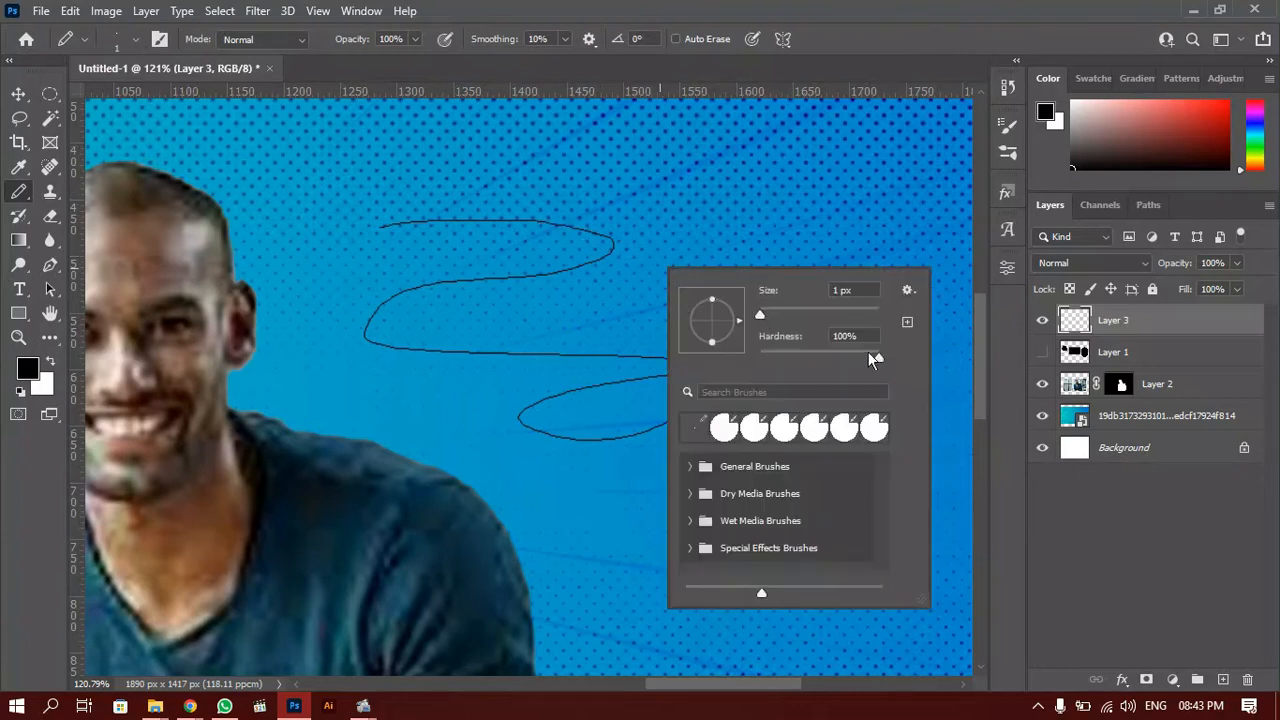
left_click_drag(759, 318, 869, 316)
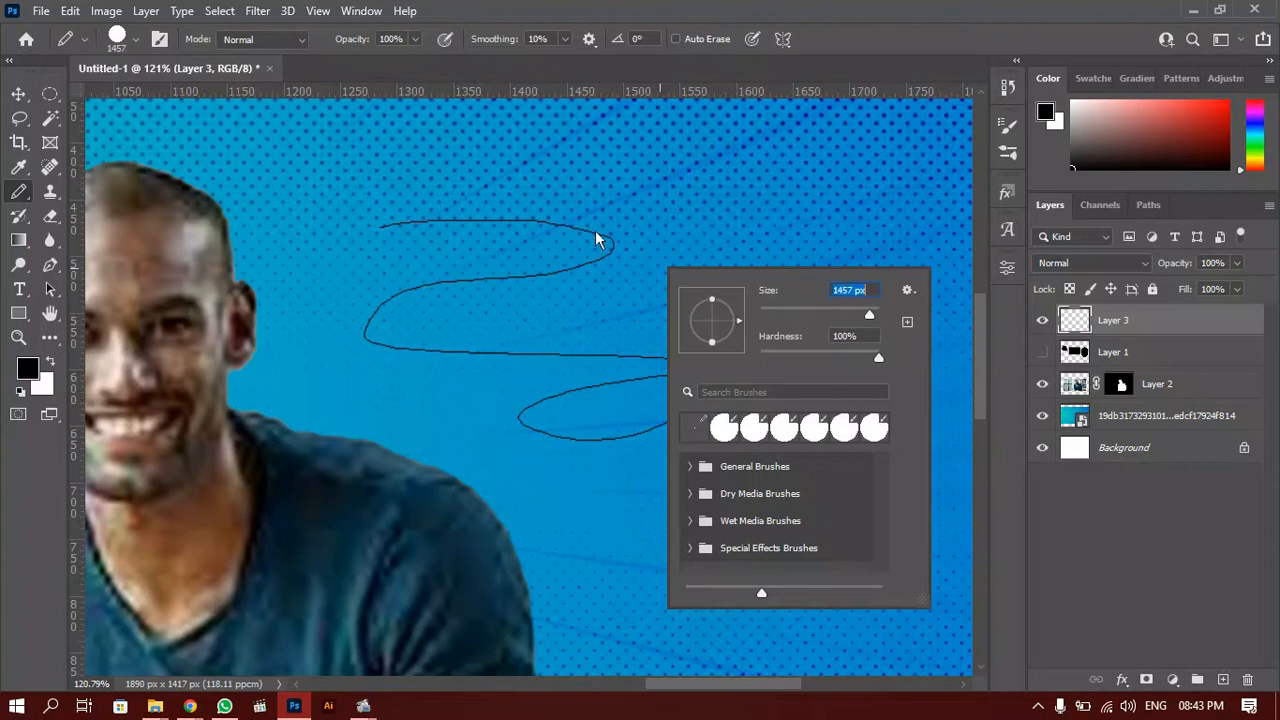
left_click(710, 199)
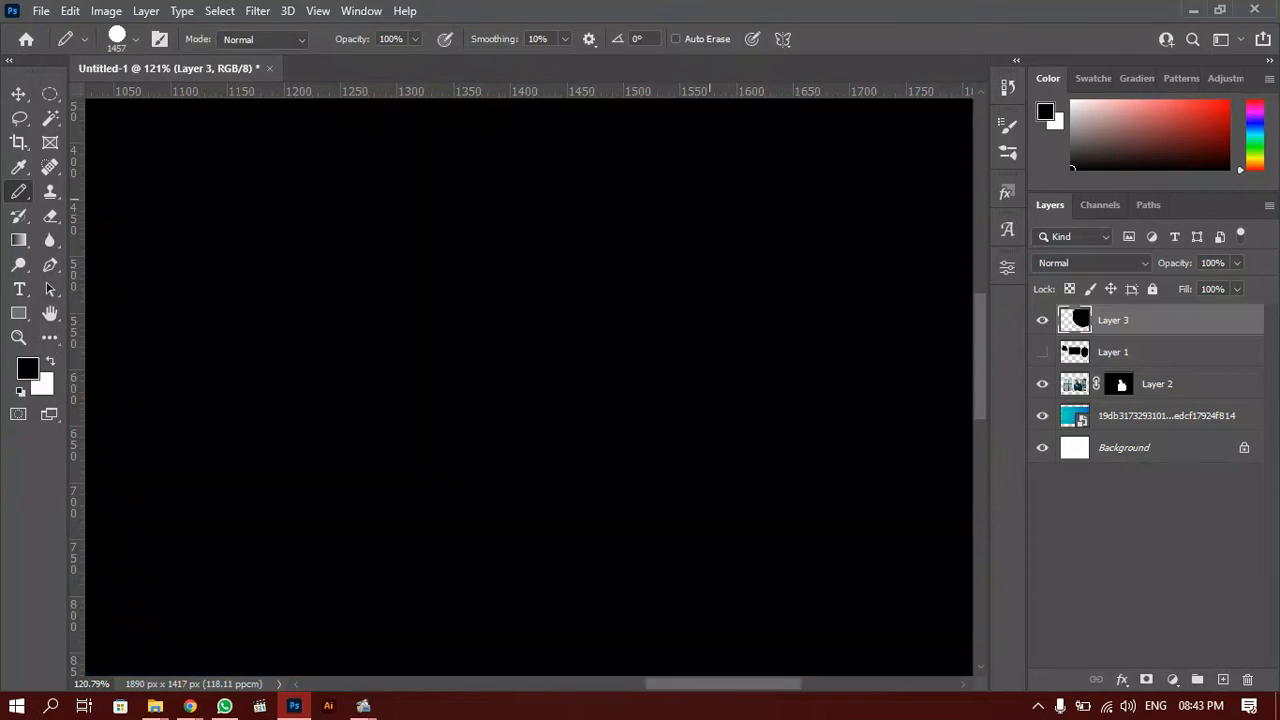
scroll(583, 331, "down", 3)
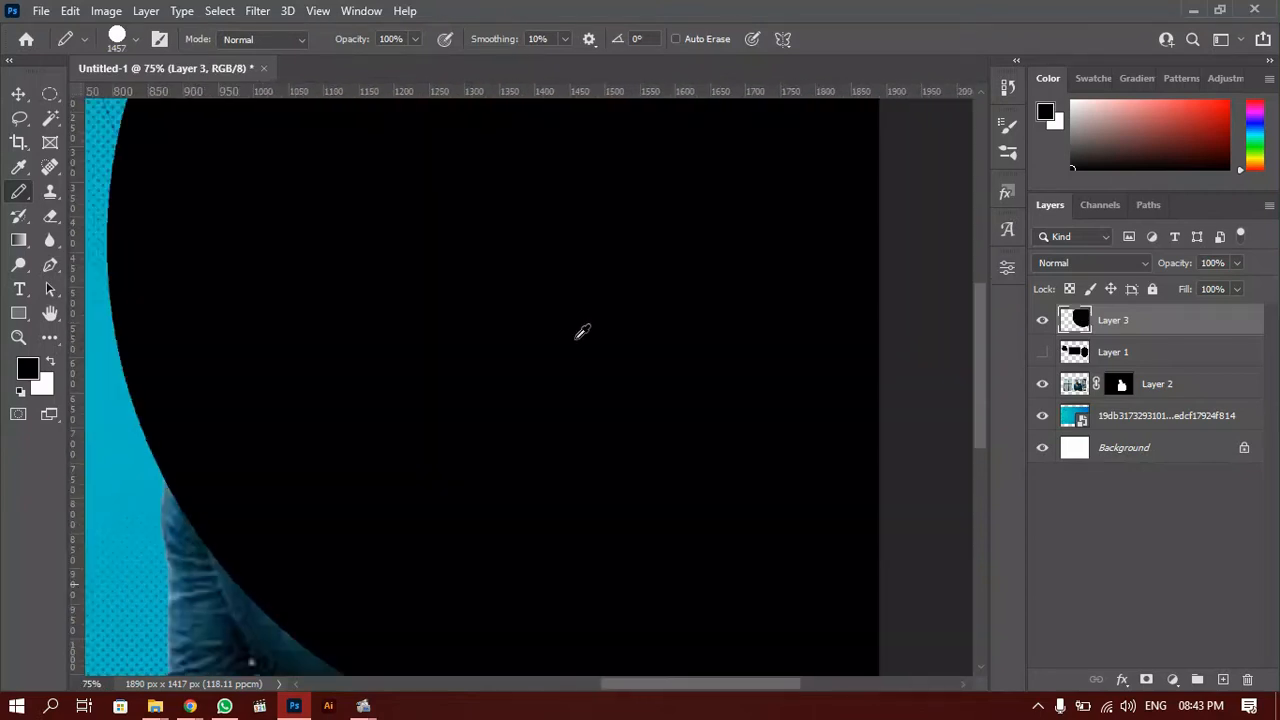
key("ctrl+z")
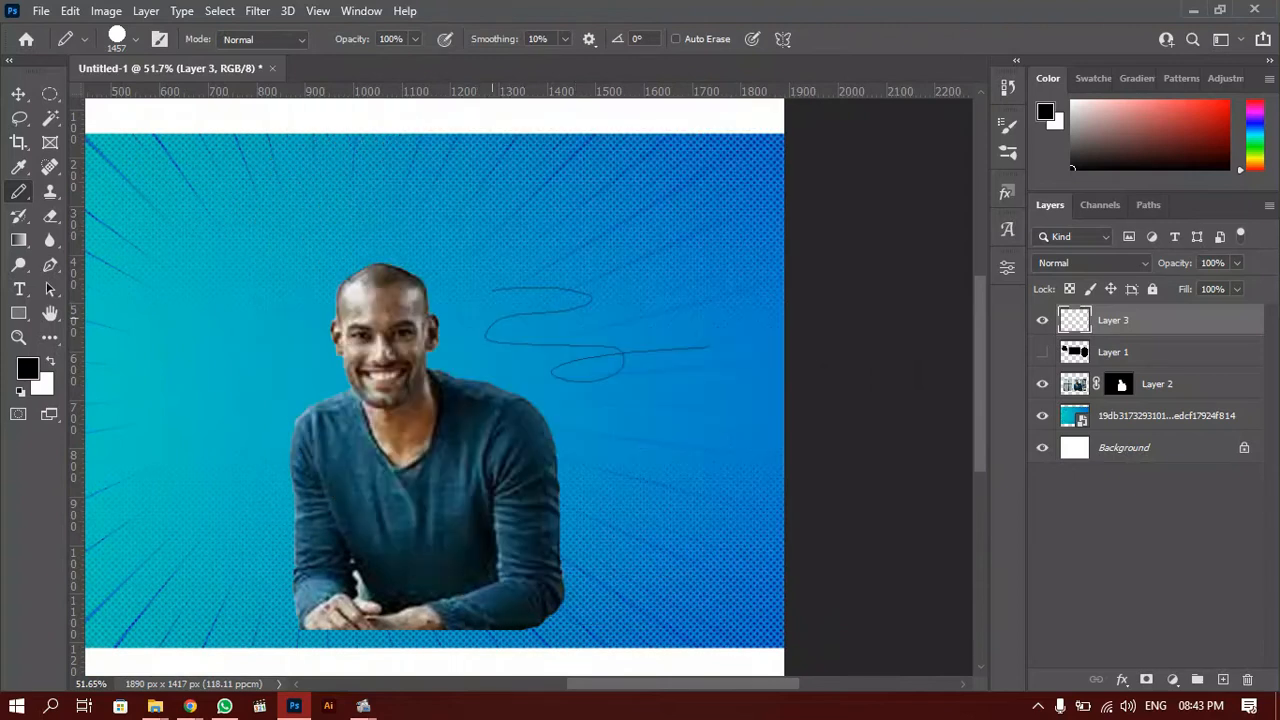
Set the pencil size to 47 px and paint thick, winding black strokes on Layer 3 beside and above the man's head.
mouse_move(597, 287)
left_mouse_down()
mouse_move(361, 305)
mouse_move(234, 334)
left_mouse_up()
left_click_drag(509, 259, 523, 260)
scroll(610, 224, "up", 5)
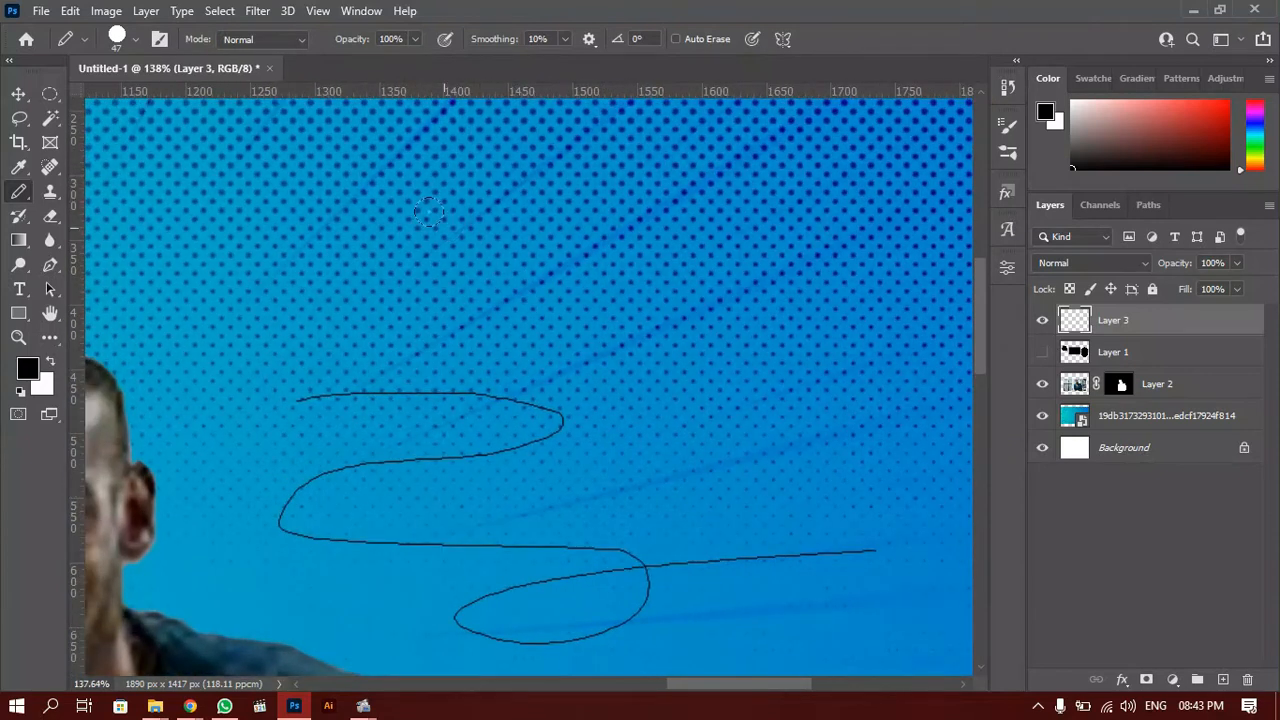
mouse_move(428, 211)
left_mouse_down()
mouse_move(586, 251)
mouse_move(429, 380)
mouse_move(714, 423)
mouse_move(575, 530)
left_mouse_up()
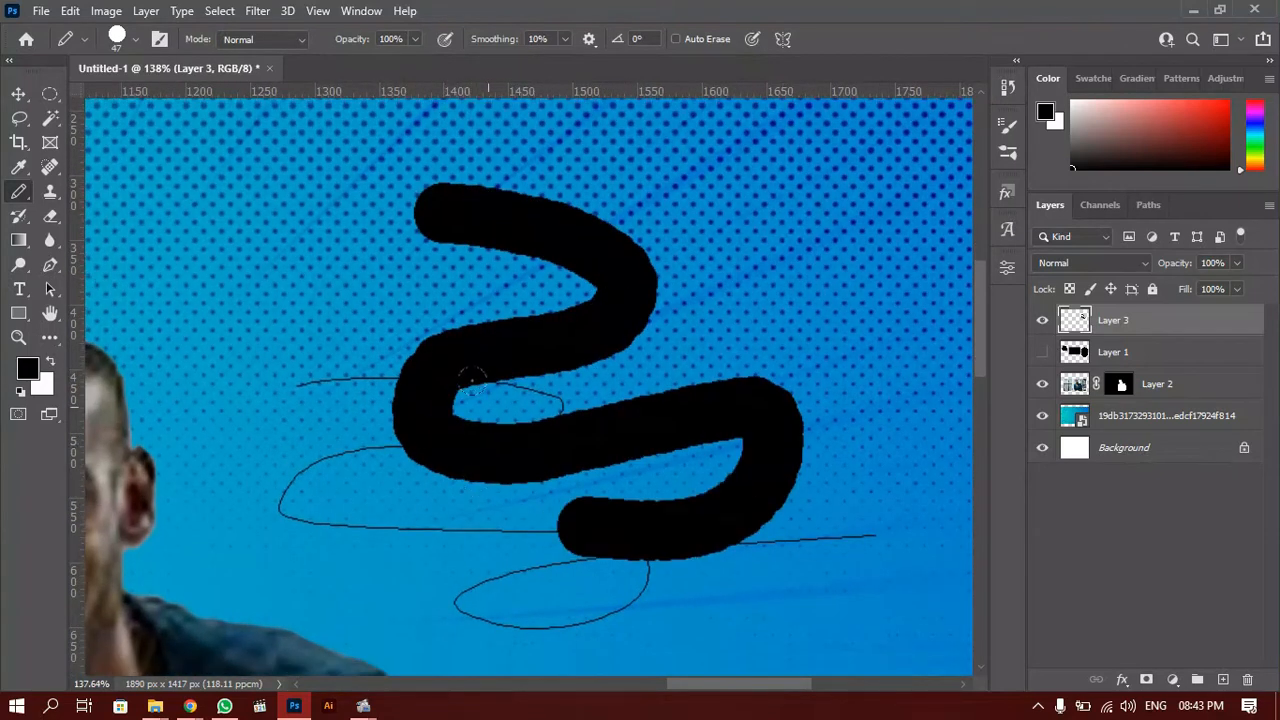
scroll(470, 378, "down", 3)
mouse_move(600, 485)
left_mouse_down()
mouse_move(775, 483)
mouse_move(730, 543)
mouse_move(442, 500)
mouse_move(267, 297)
mouse_move(561, 380)
left_mouse_up()
scroll(256, 298, "down", 3)
mouse_move(525, 205)
left_mouse_down()
mouse_move(340, 165)
mouse_move(340, 245)
mouse_move(560, 320)
left_mouse_up()
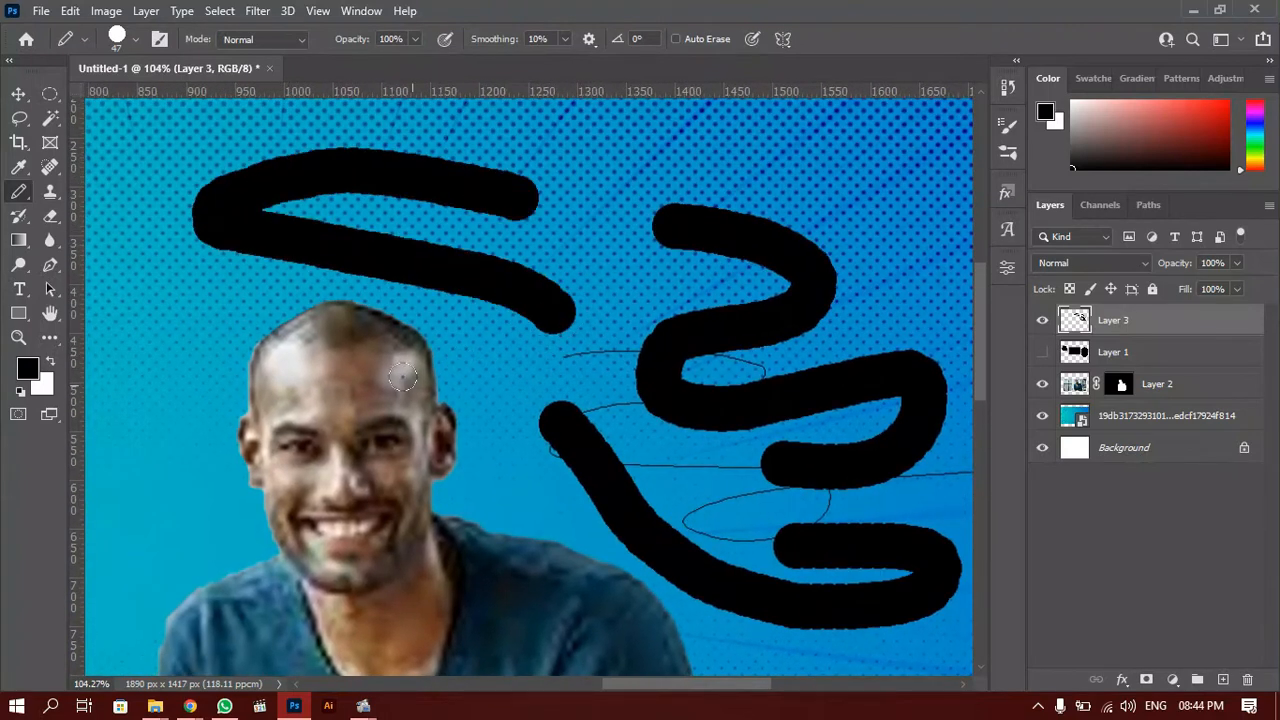
Adjust the pencil's hardness and paint a long black stroke across the man's face plus a short curved one beside his head.
scroll(403, 376, "down", 3)
right_click(533, 250)
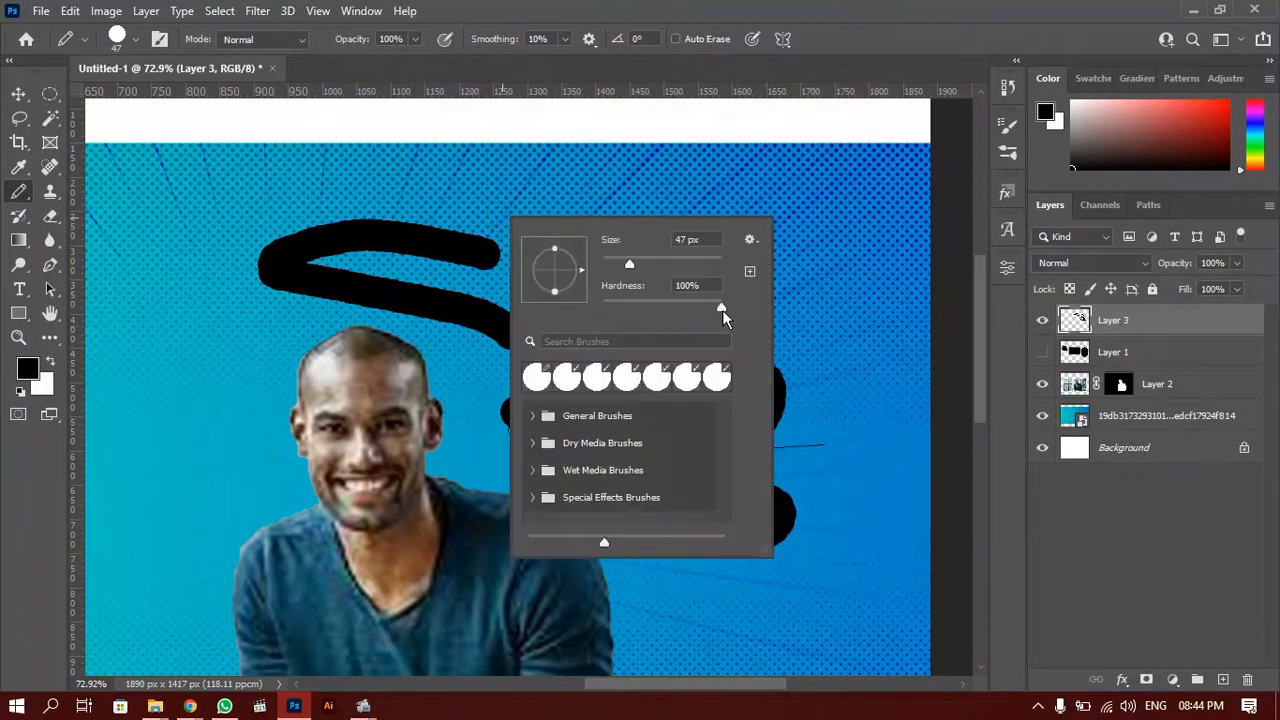
left_click_drag(716, 307, 769, 315)
left_click(316, 288)
mouse_move(162, 216)
left_mouse_down()
mouse_move(588, 372)
mouse_move(578, 366)
left_mouse_up()
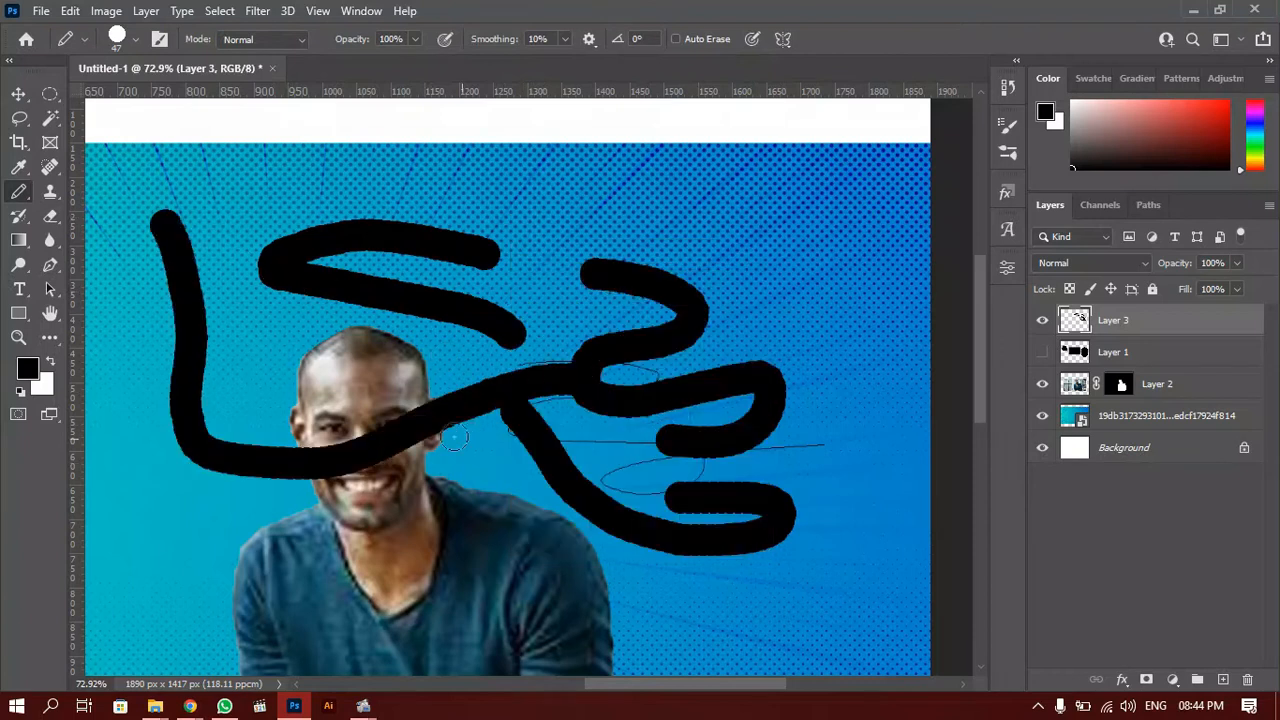
scroll(238, 370, "up", 8)
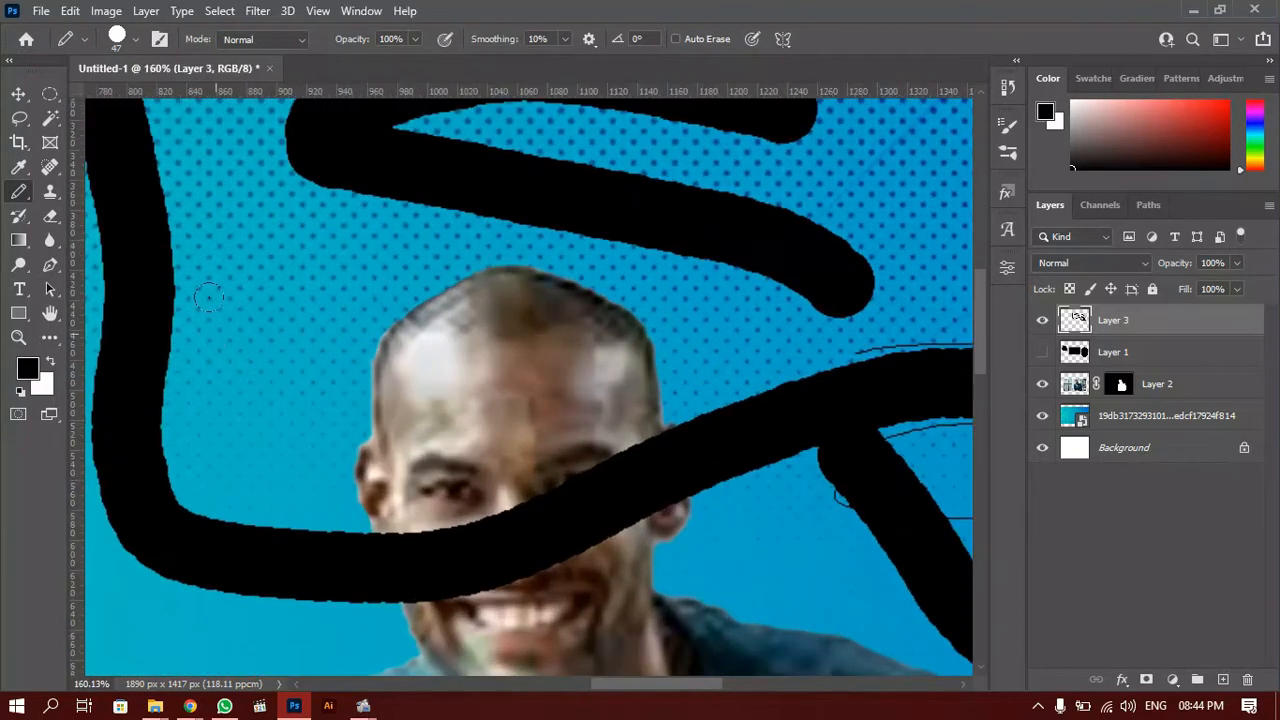
left_click_drag(268, 308, 492, 336)
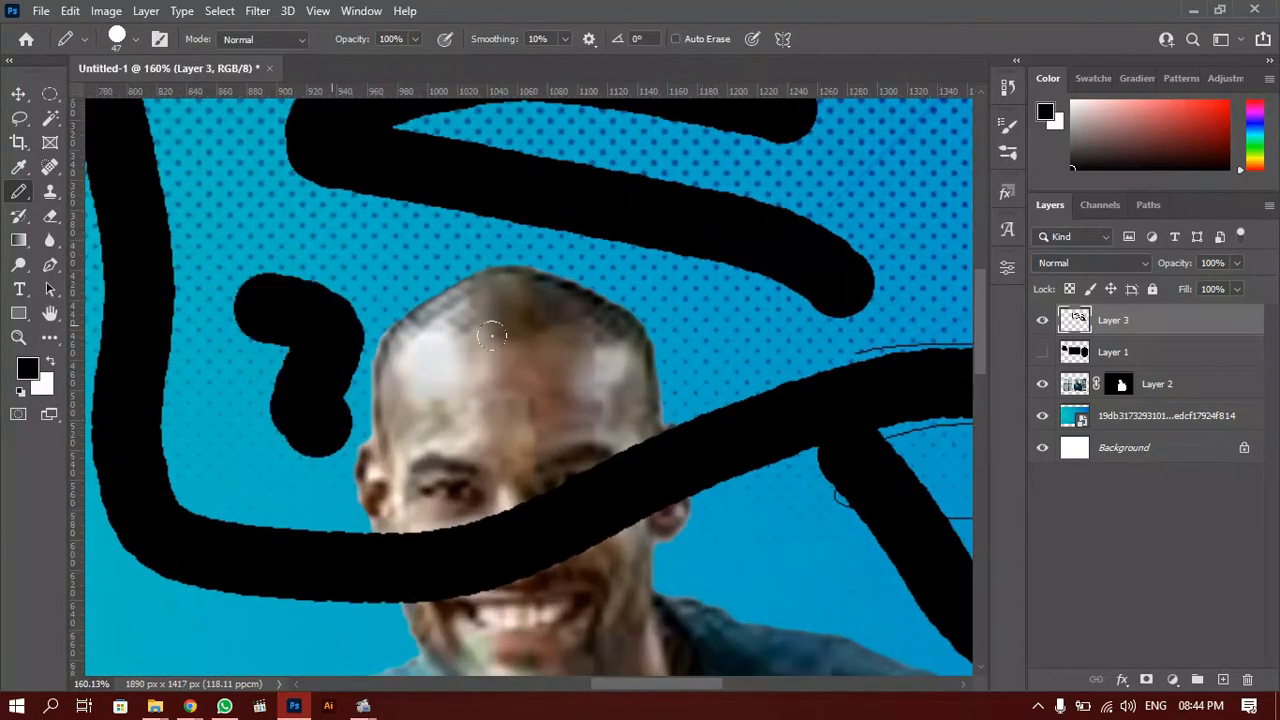
Lower the pencil's hardness and paint a short black stroke running diagonally onto the man's forehead on Layer 3.
right_click(612, 296)
left_click_drag(764, 388, 729, 388)
left_click(368, 214)
left_click_drag(377, 236, 487, 325)
scroll(513, 329, "down", 1)
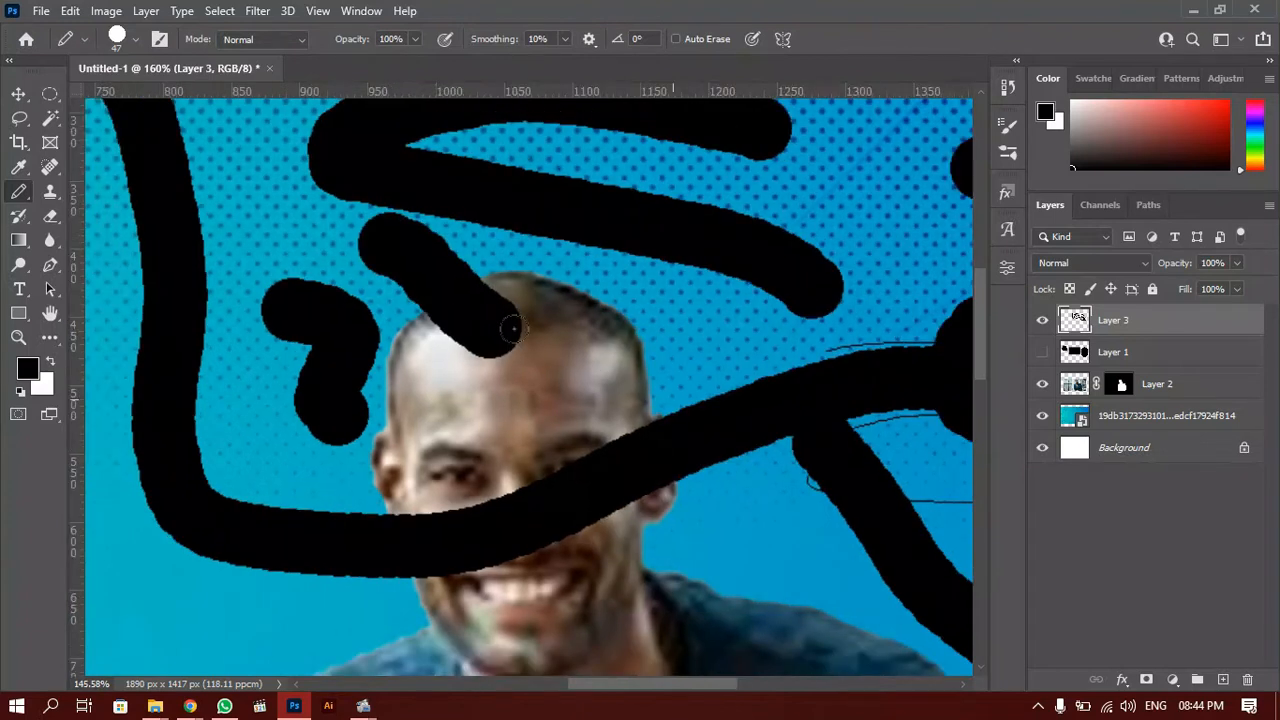
Set the pencil's hardness to 0% and paint one long and one short black stroke on the empty background left of the man.
scroll(513, 329, "down", 9)
scroll(349, 305, "up", 3)
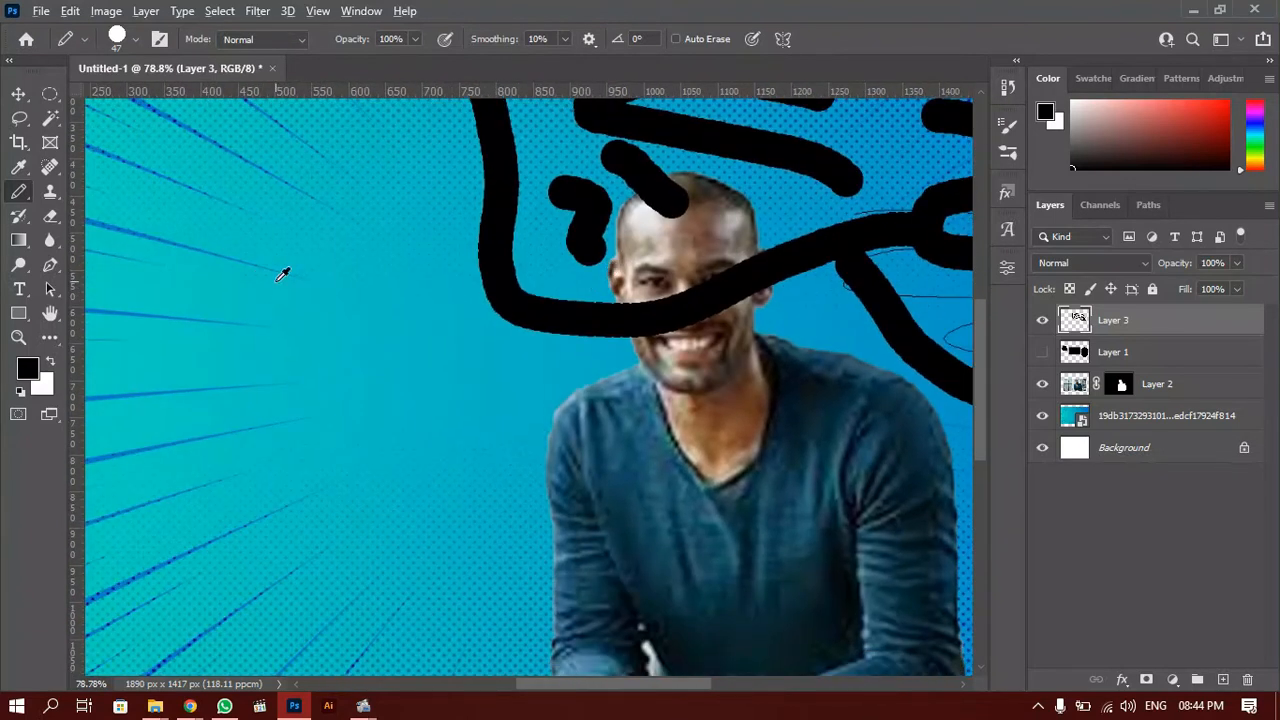
right_click(303, 300)
left_click_drag(427, 394, 189, 281)
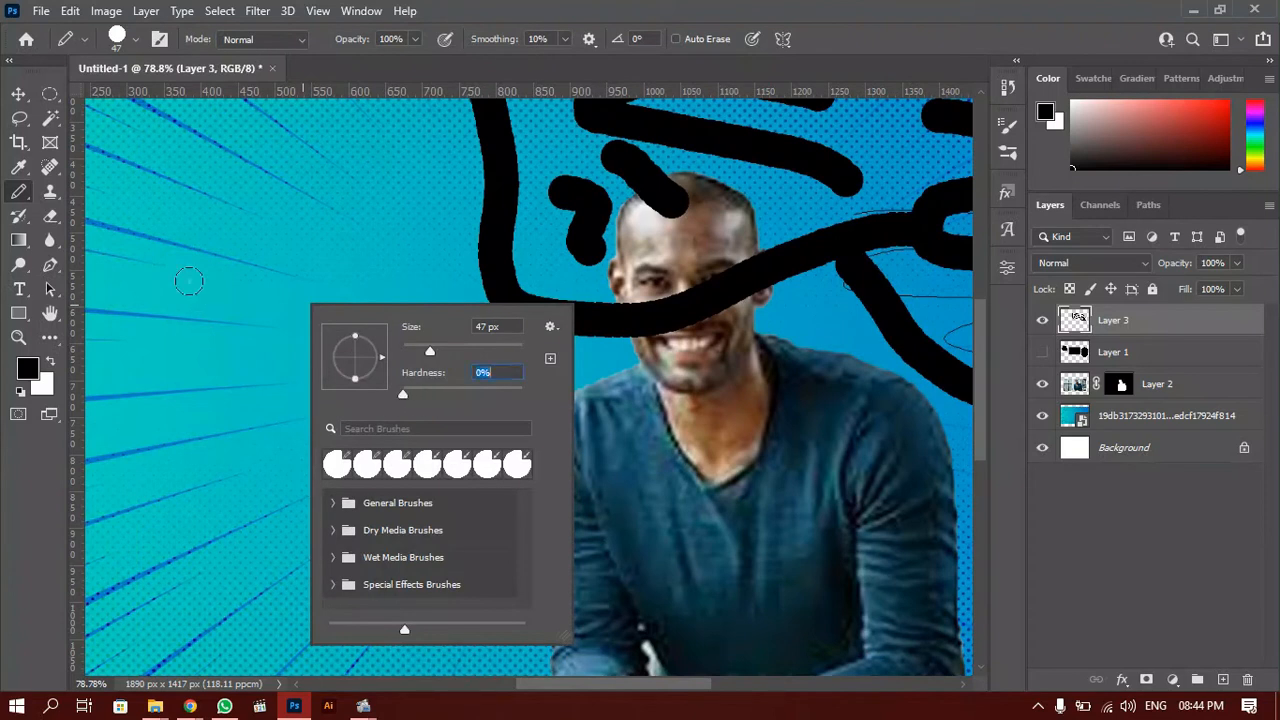
mouse_move(186, 228)
left_mouse_down()
mouse_move(276, 296)
mouse_move(319, 486)
mouse_move(356, 515)
left_mouse_up()
scroll(302, 339, "up", 13)
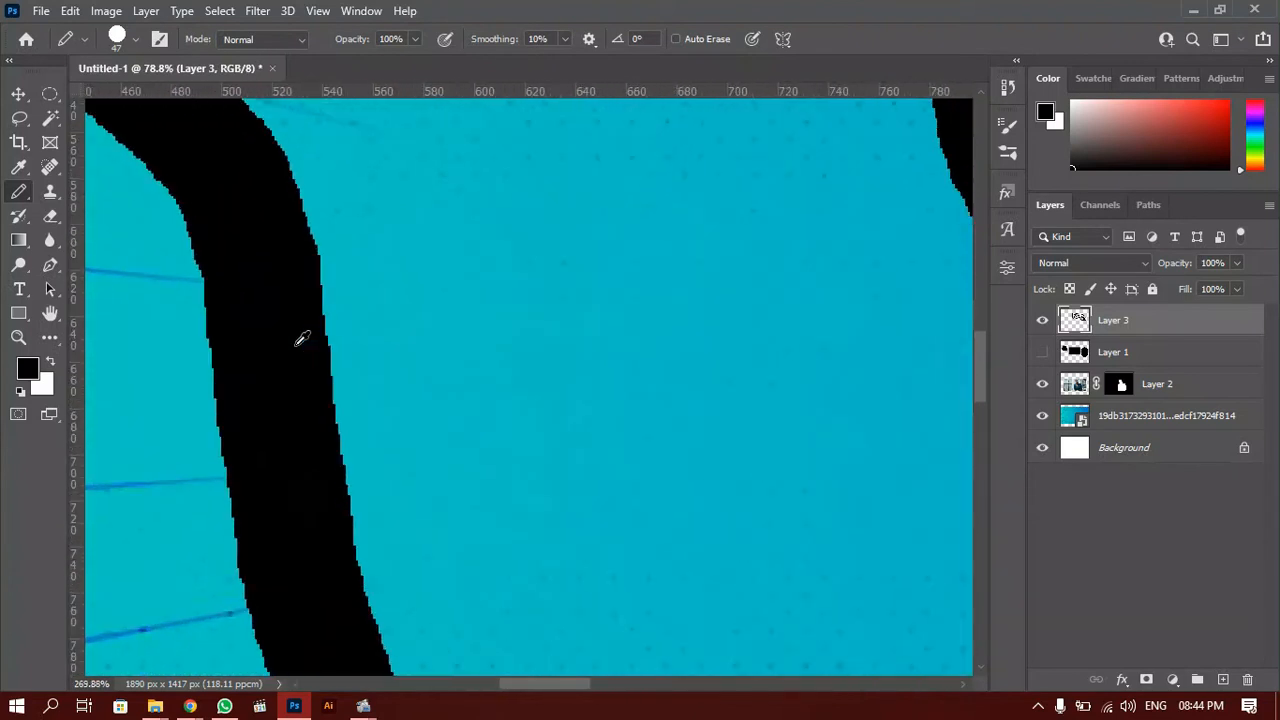
scroll(302, 339, "up", 2)
left_click_drag(583, 291, 805, 355)
Hide Layer 3 with the pencil strokes so the man's cutout is clear.
scroll(506, 361, "down", 12)
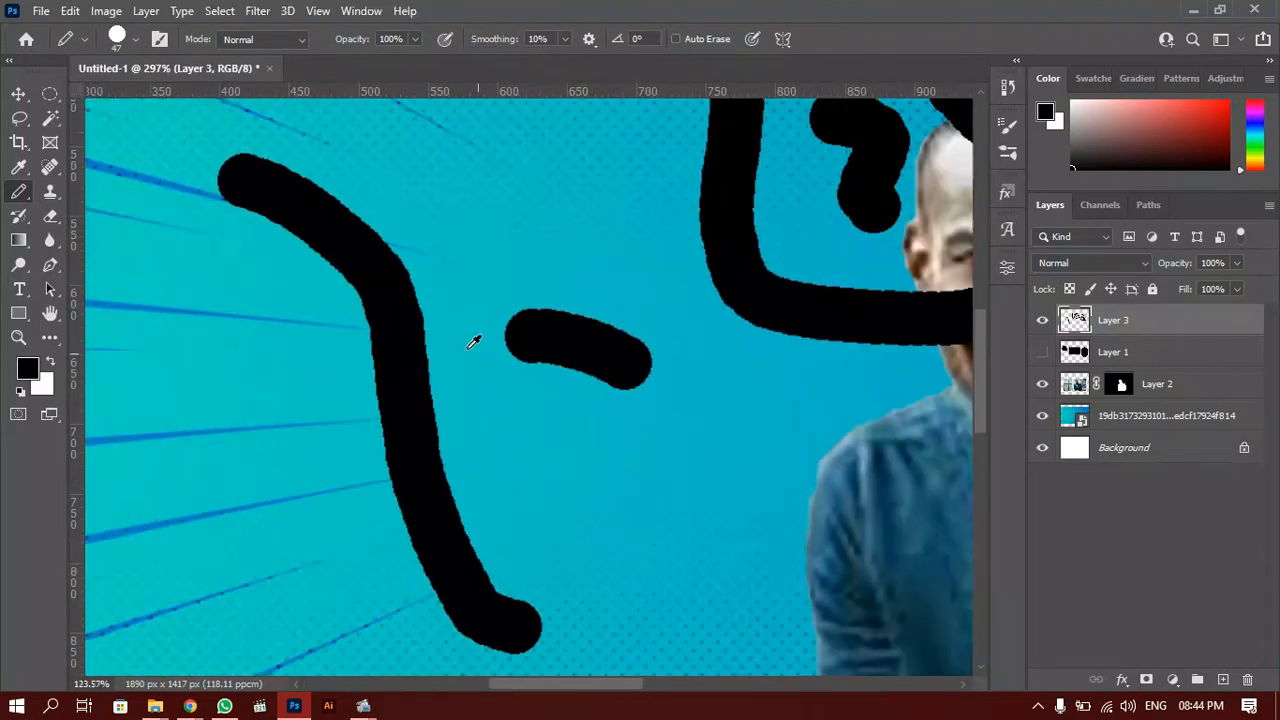
scroll(445, 393, "down", 5)
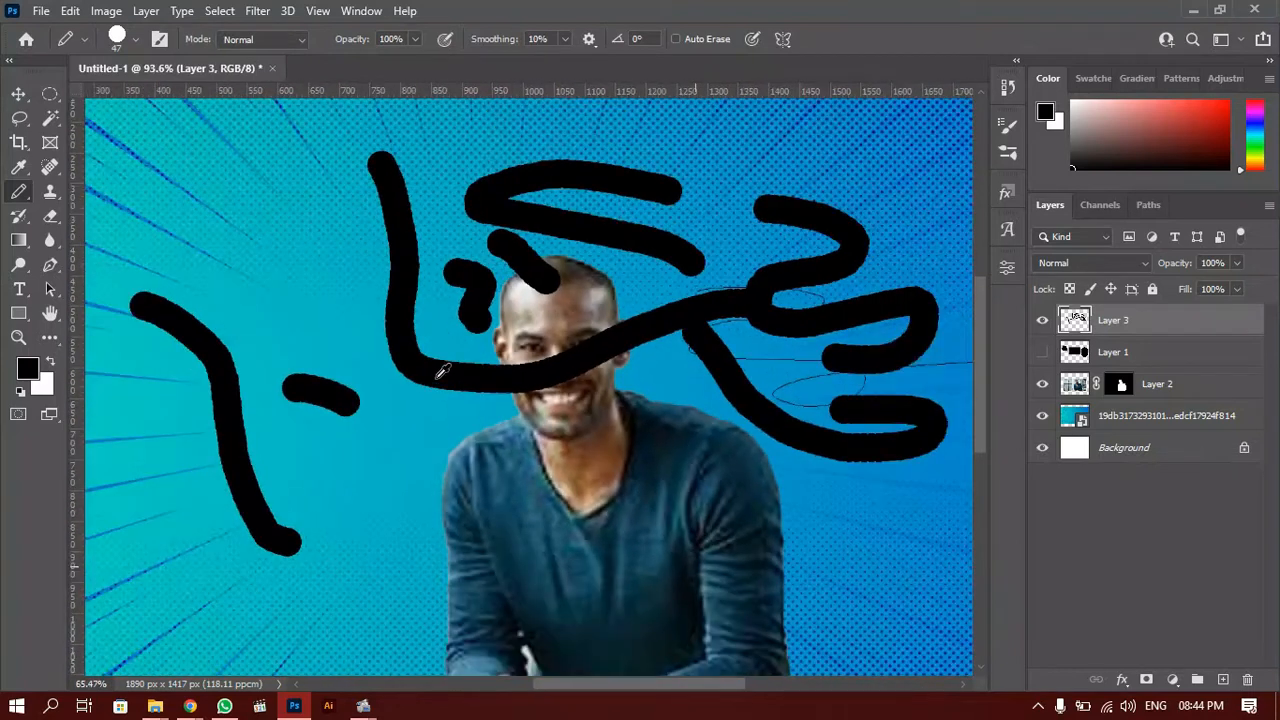
scroll(590, 330, "down", 1)
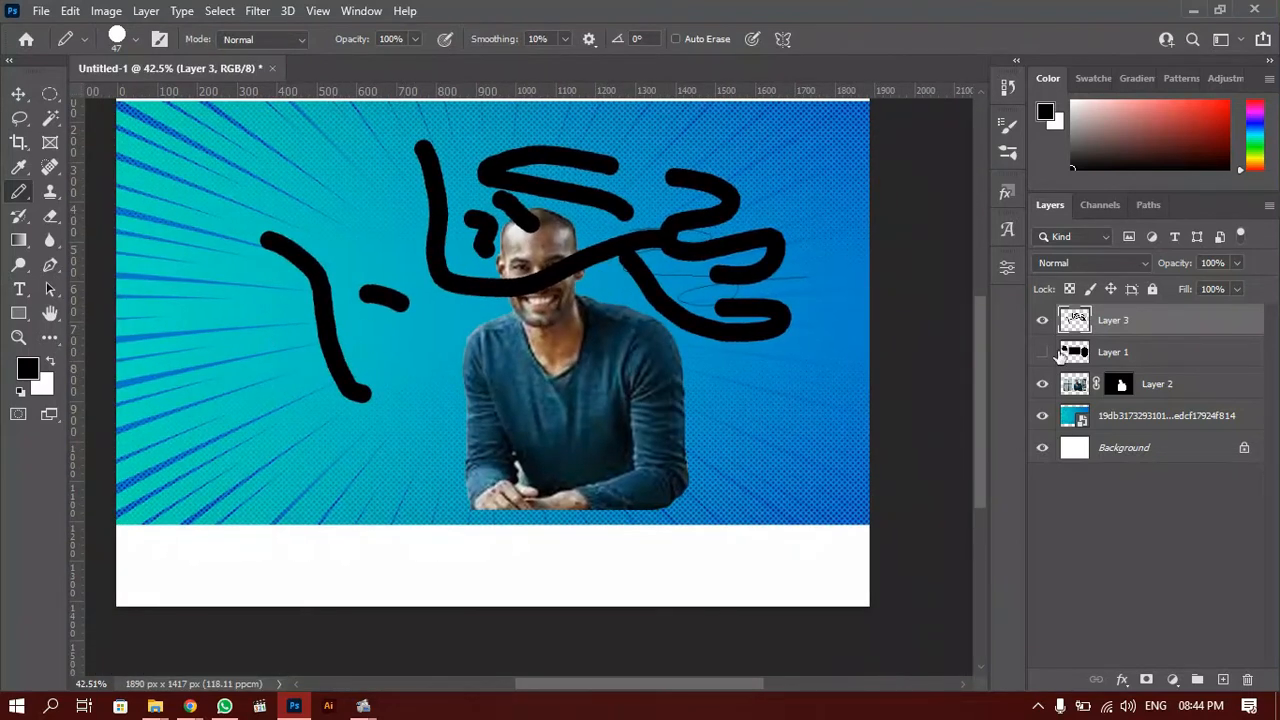
left_click(1042, 320)
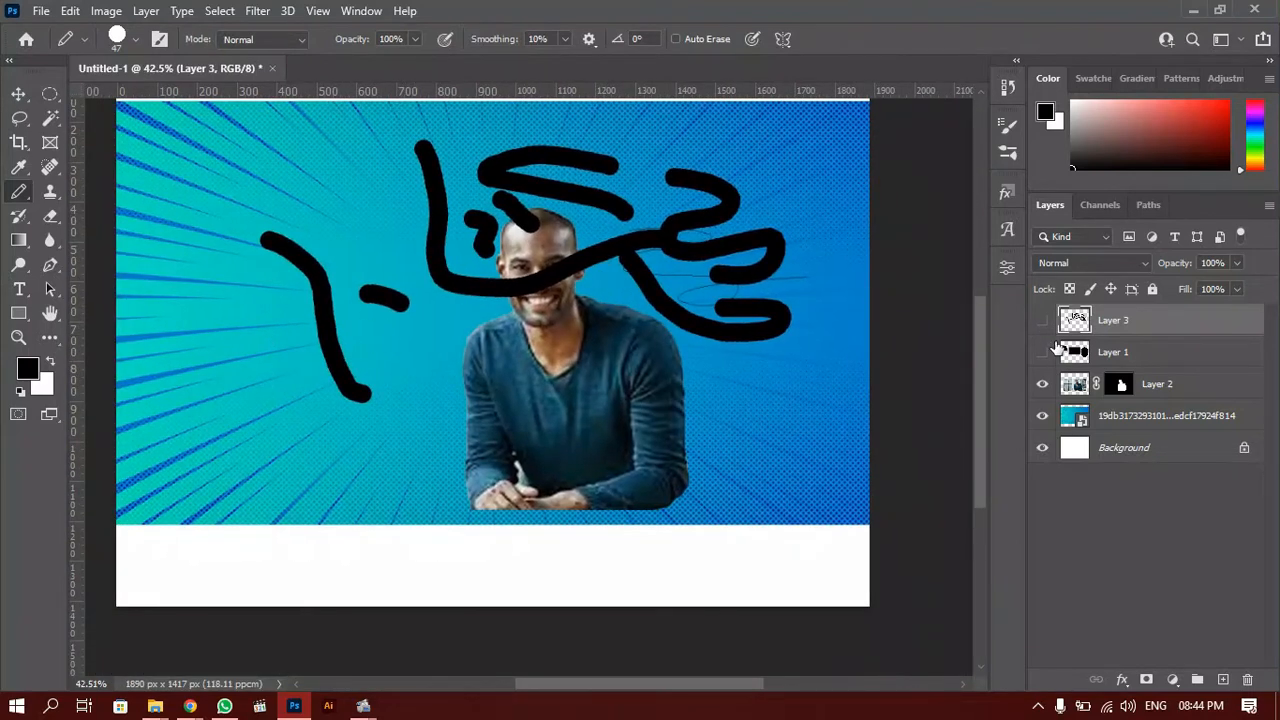
Switch to the Mixer Brush tool and add a new empty layer directly above Layer 2.
right_click(19, 194)
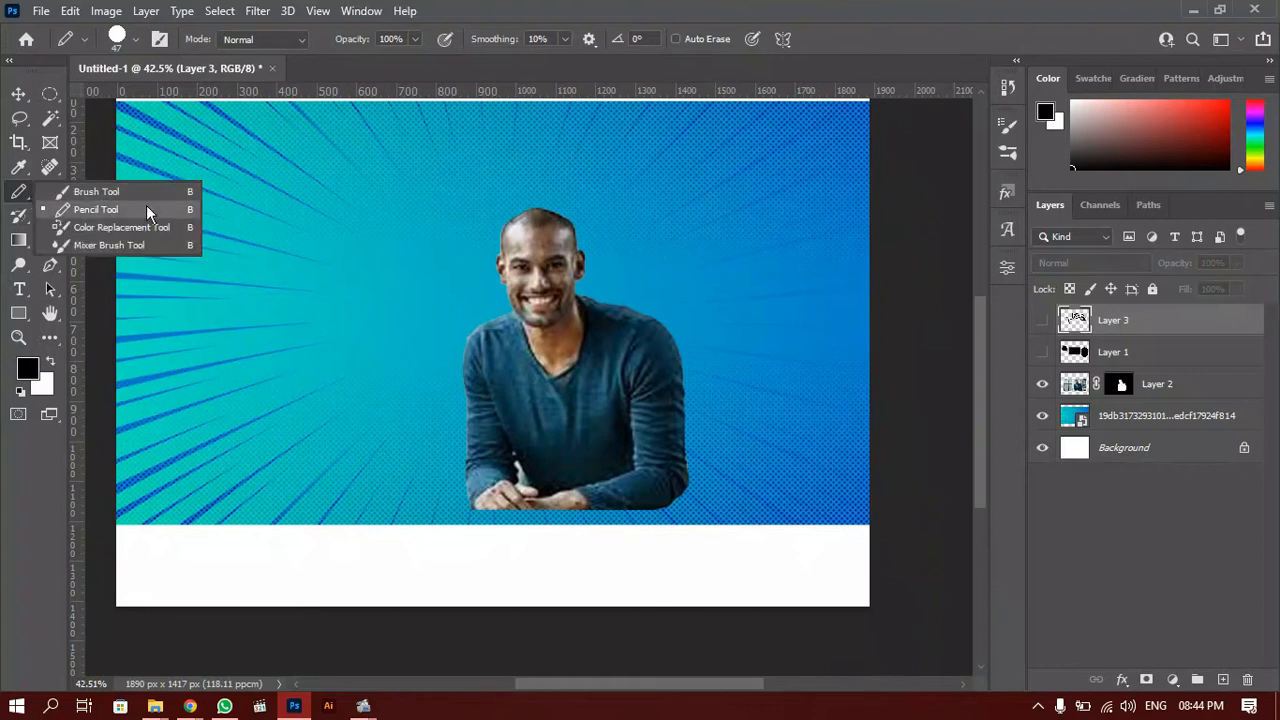
left_click(128, 250)
left_click_drag(652, 255, 518, 250)
scroll(475, 268, "up", 5)
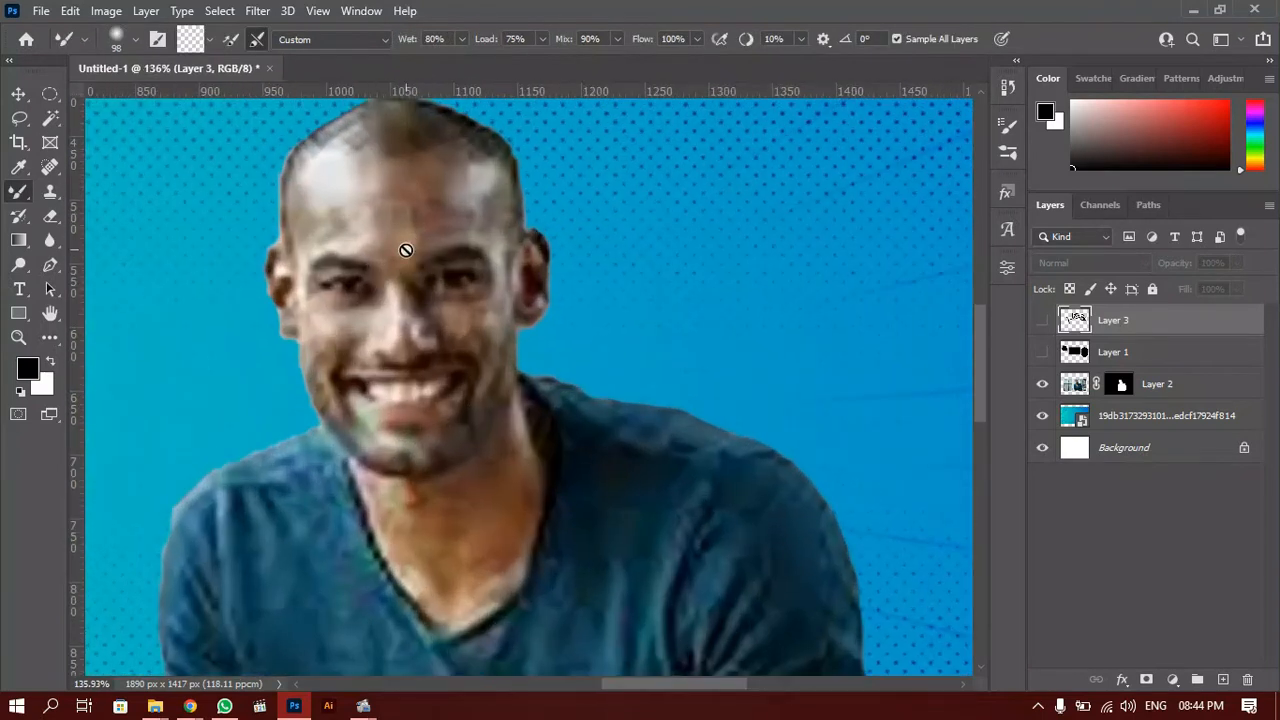
left_click(1080, 392)
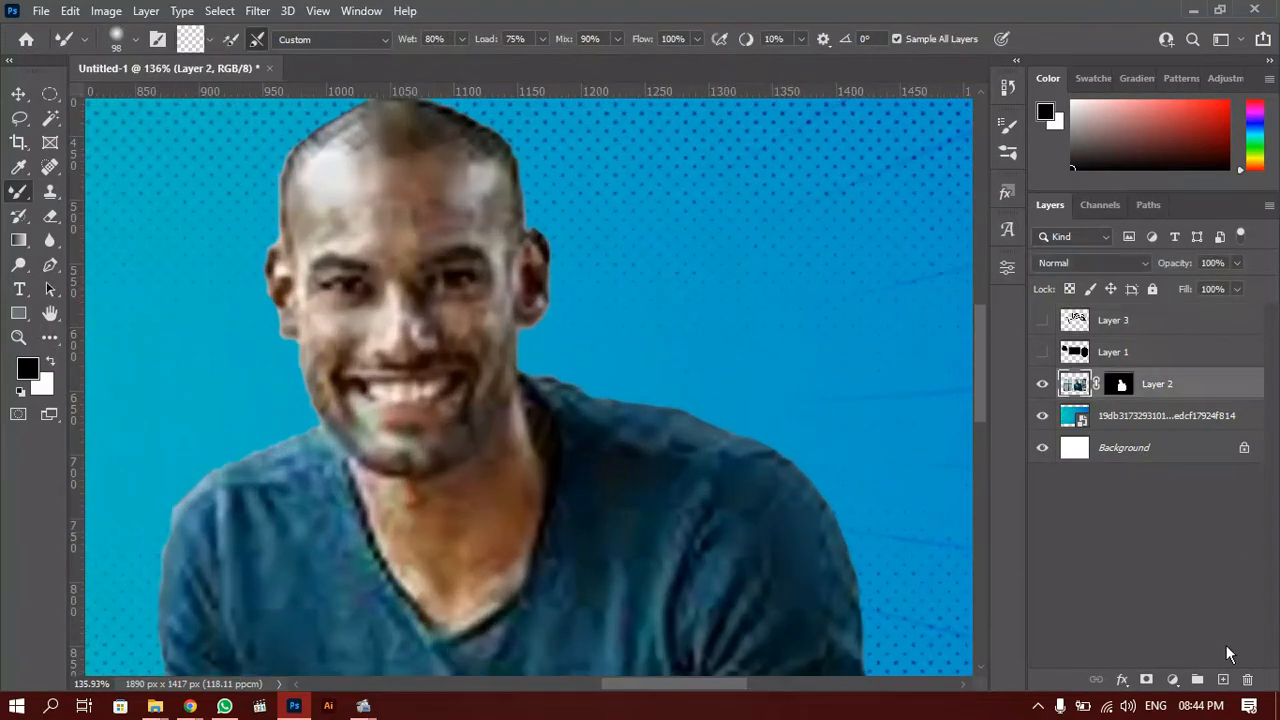
left_click(1224, 679)
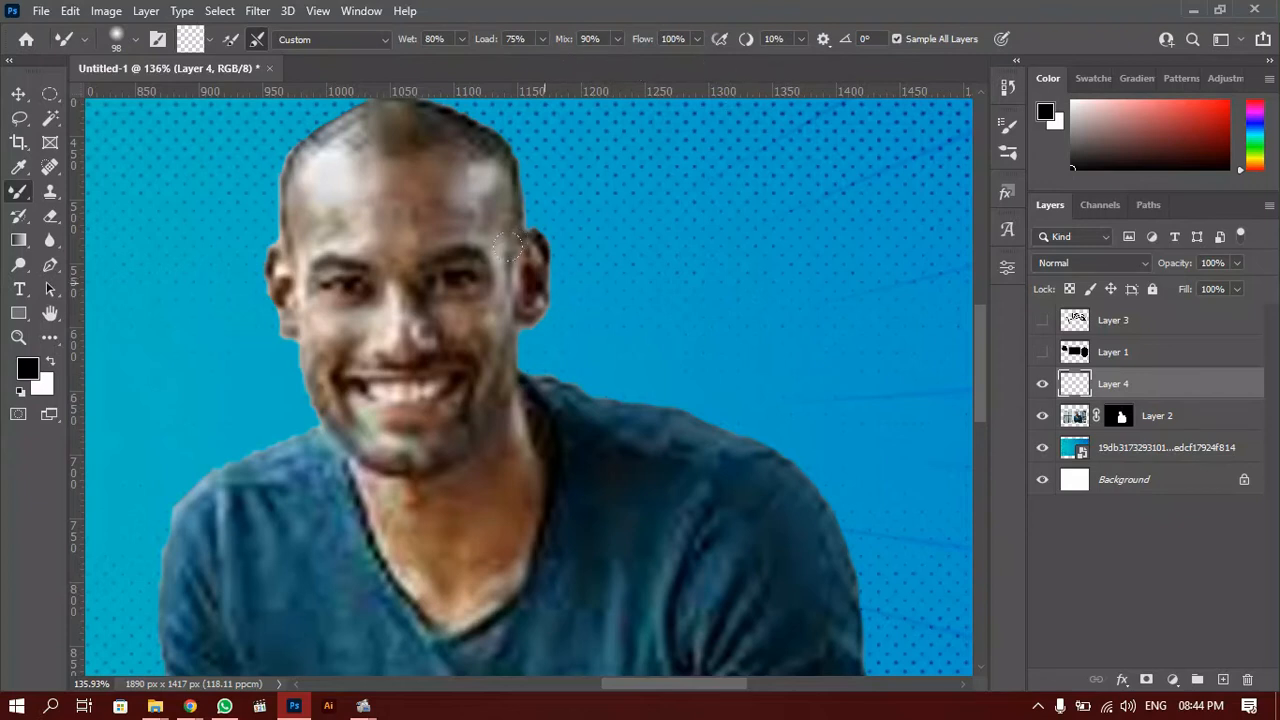
Set the Mixer Brush size to 46 px and blend the skin tones across the man's forehead on Layer 4.
scroll(394, 253, "up", 2)
scroll(394, 253, "up", 2)
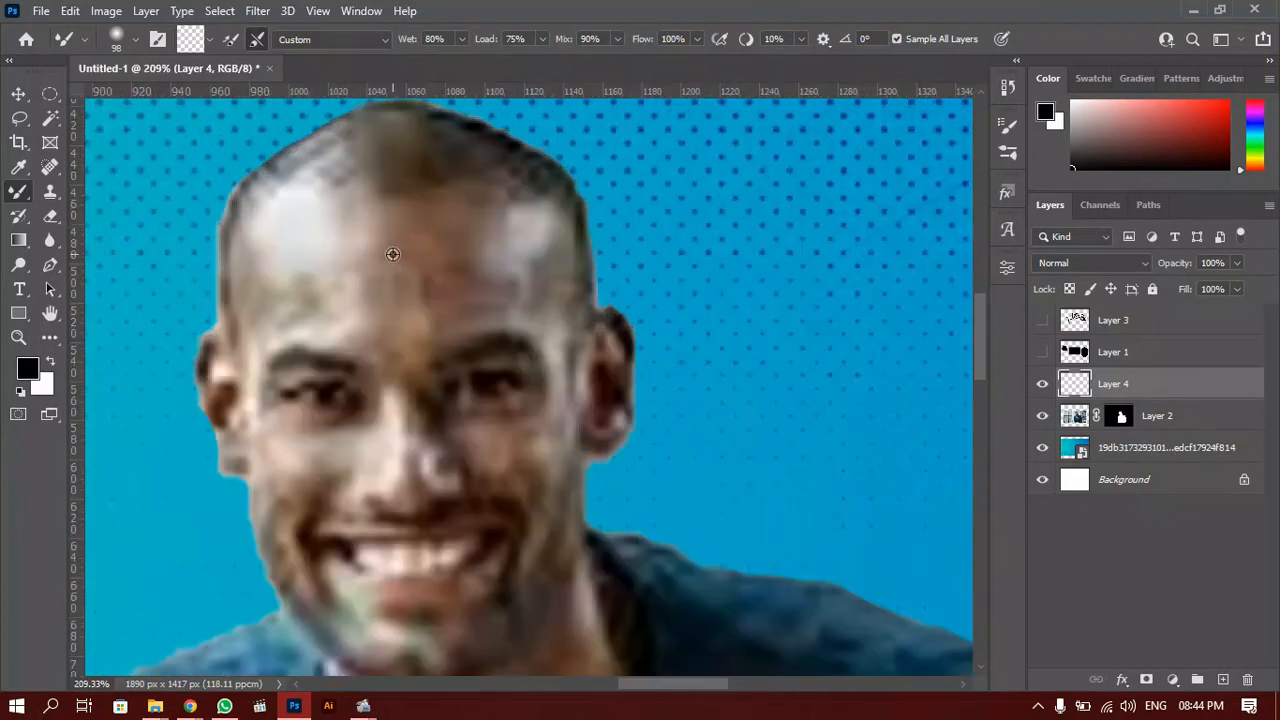
left_click_drag(395, 253, 320, 281)
left_click_drag(417, 337, 430, 325)
mouse_move(345, 284)
left_mouse_down()
mouse_move(434, 262)
mouse_move(577, 270)
left_mouse_up()
mouse_move(369, 243)
left_mouse_down()
mouse_move(454, 214)
mouse_move(455, 246)
left_mouse_up()
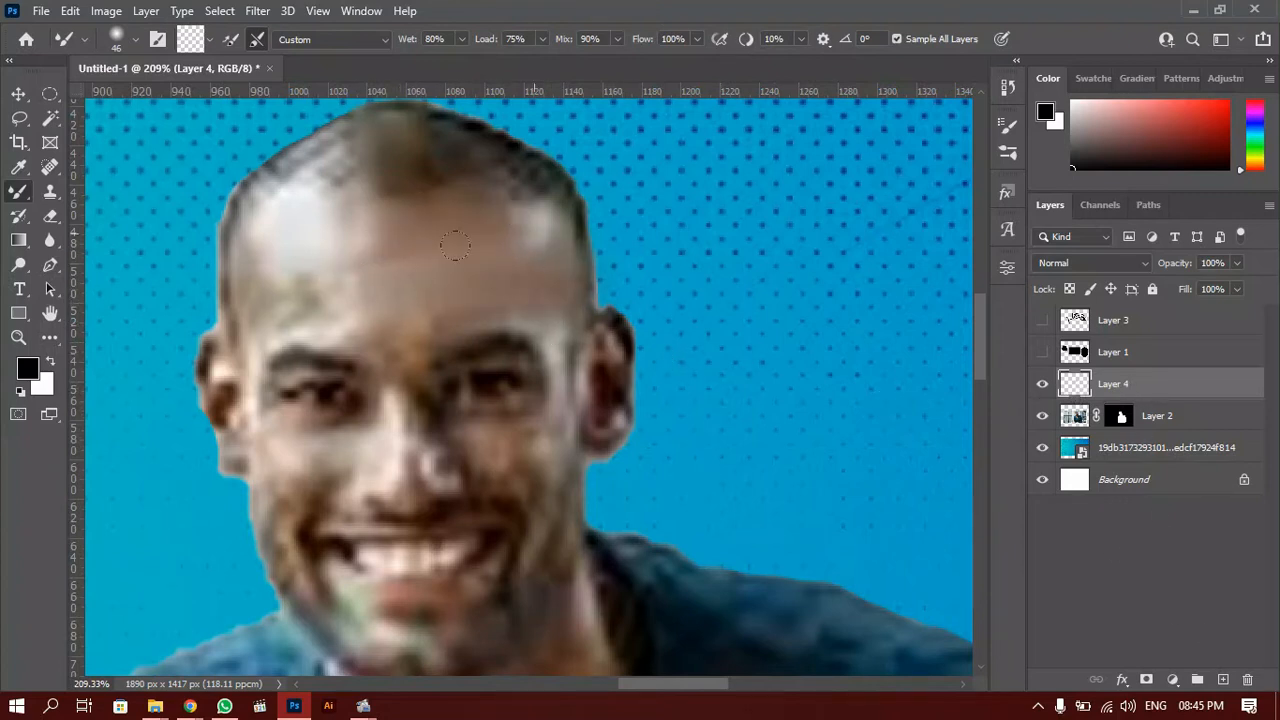
left_click_drag(331, 226, 309, 234)
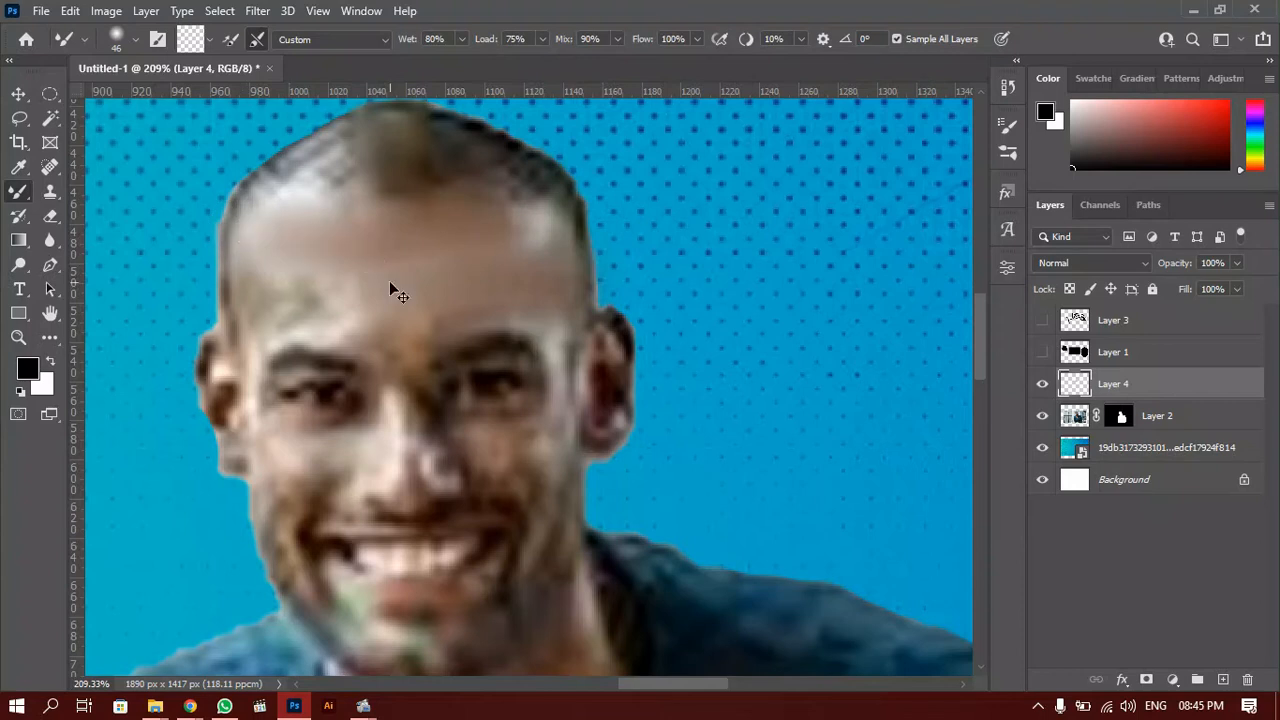
Undo the blending strokes on the man's forehead and set the Mixer Brush's load to 36% and flow to 41%.
key("ctrl+z")
key("ctrl+z")
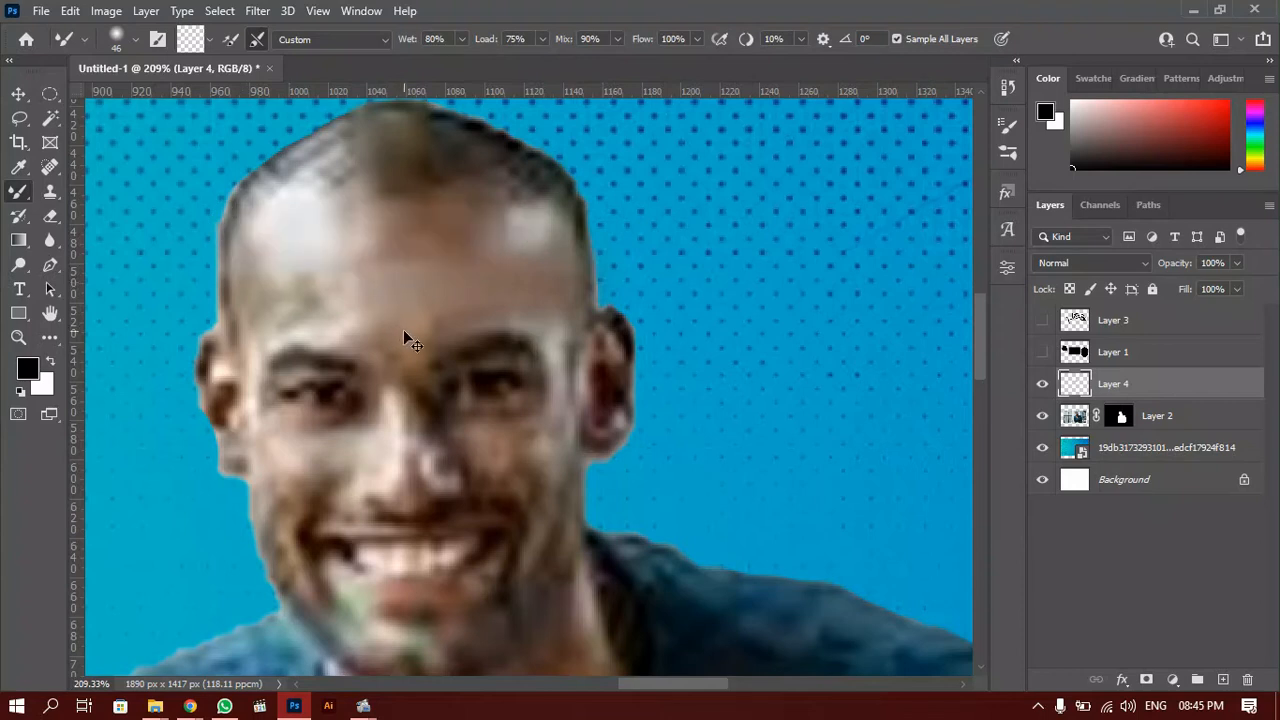
key("ctrl+z")
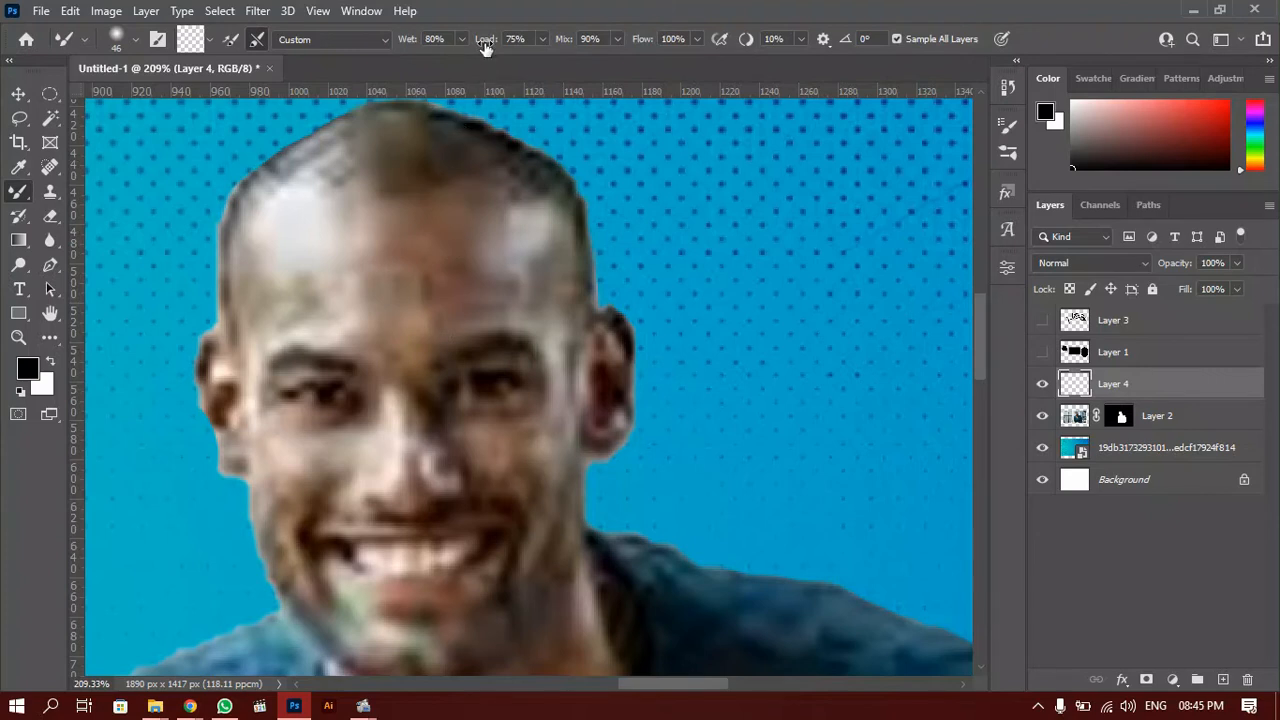
left_click_drag(485, 47, 447, 58)
left_click_drag(643, 46, 590, 67)
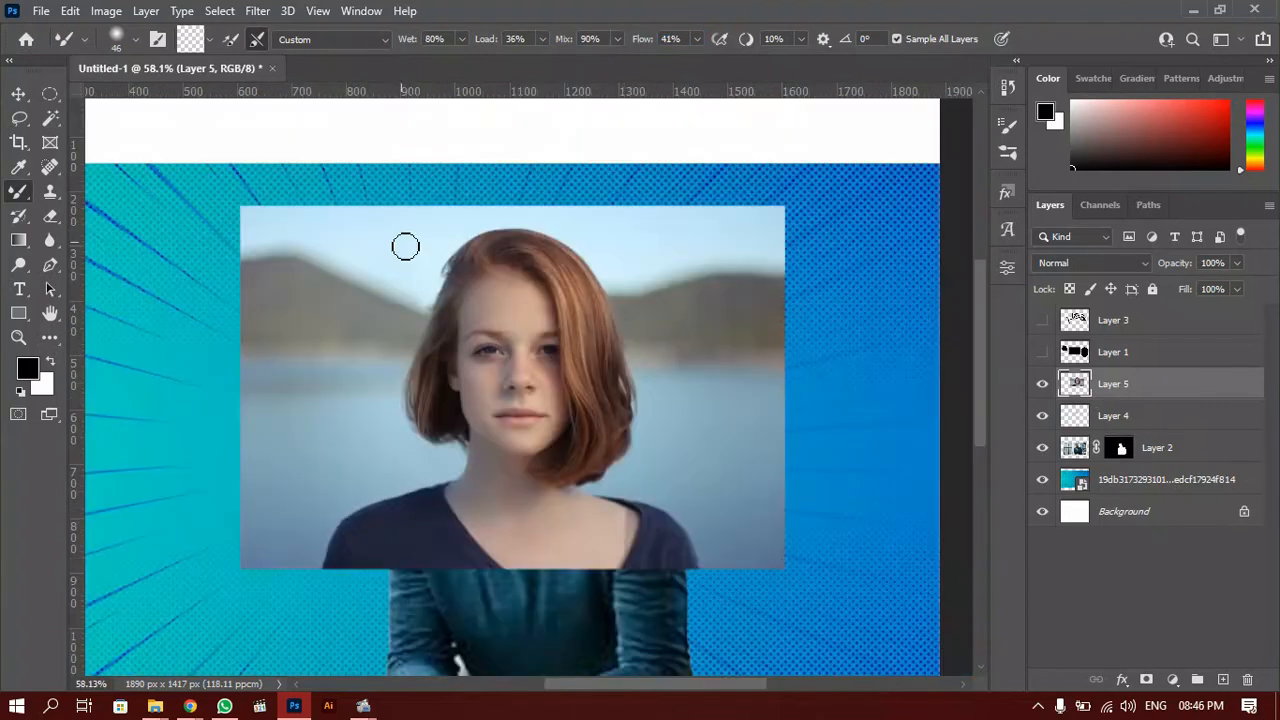
Move Layer 5 with the woman's portrait directly below Layer 4 and hide Layer 4.
scroll(442, 301, "up", 5)
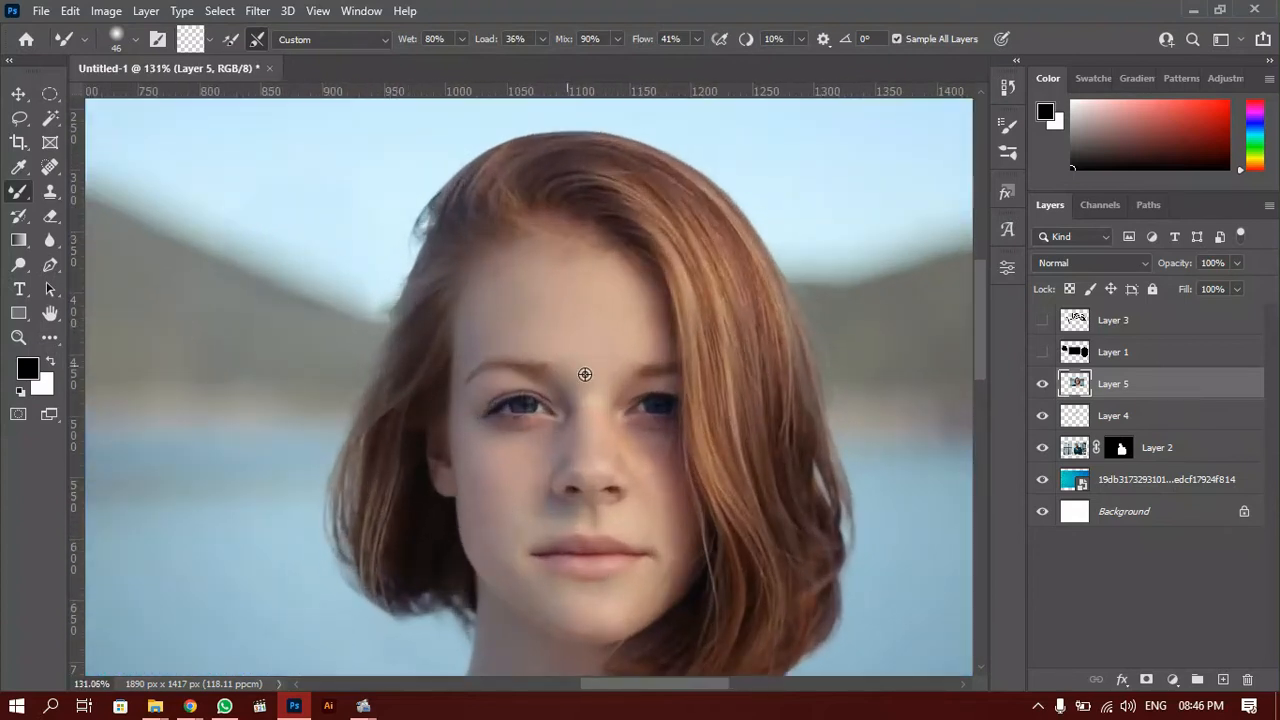
left_click_drag(620, 450, 520, 376)
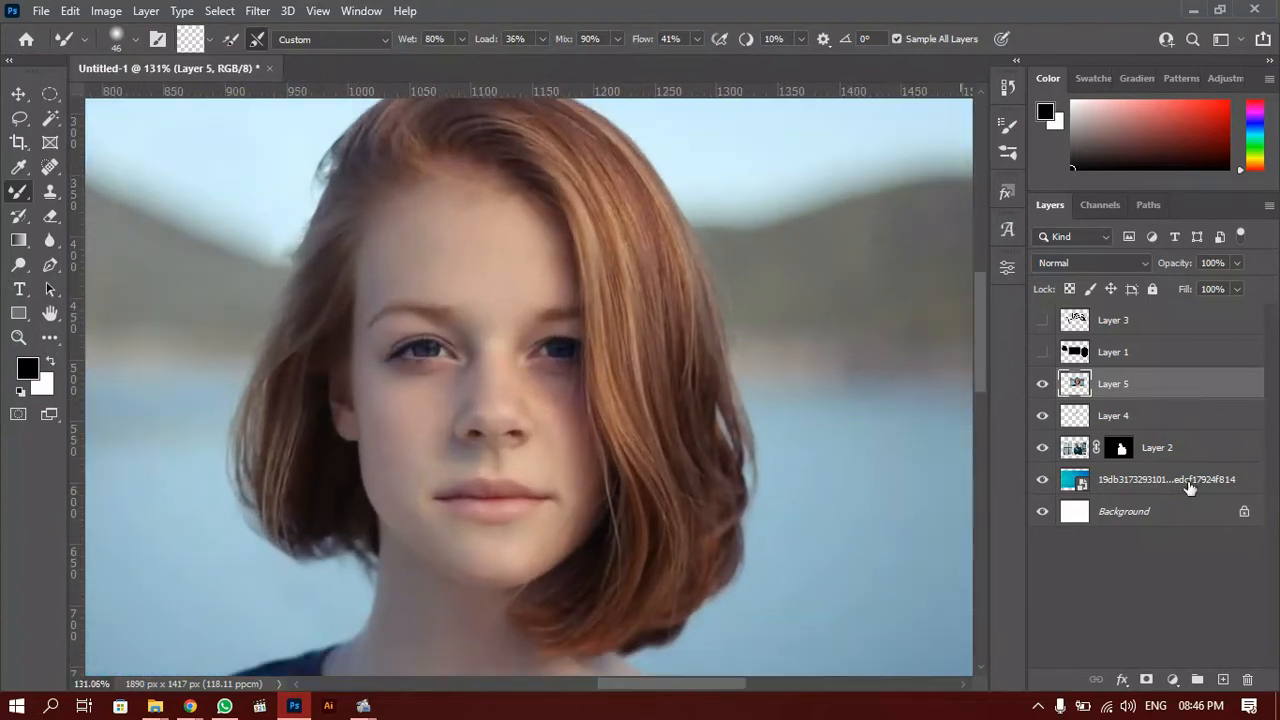
left_click_drag(1196, 393, 1200, 430)
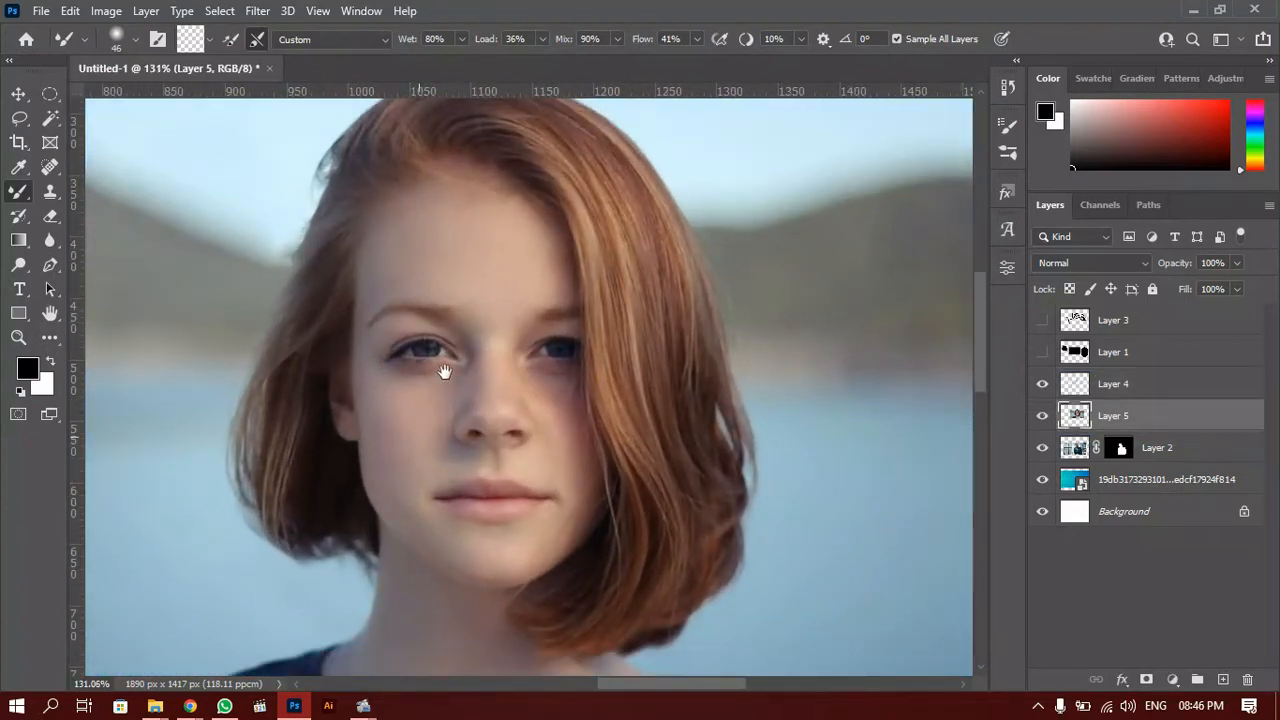
mouse_move(443, 363)
left_mouse_down()
mouse_move(471, 342)
mouse_move(468, 352)
left_mouse_up()
left_click(1042, 383)
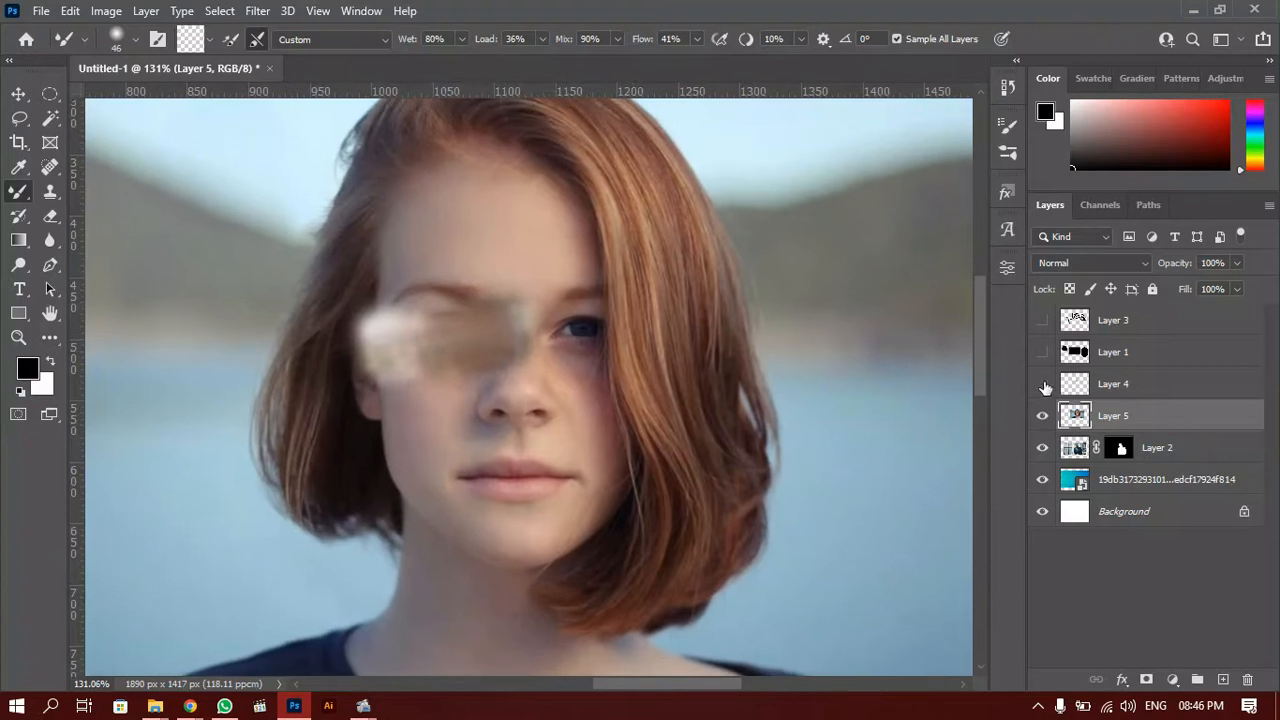
key("ctrl+z")
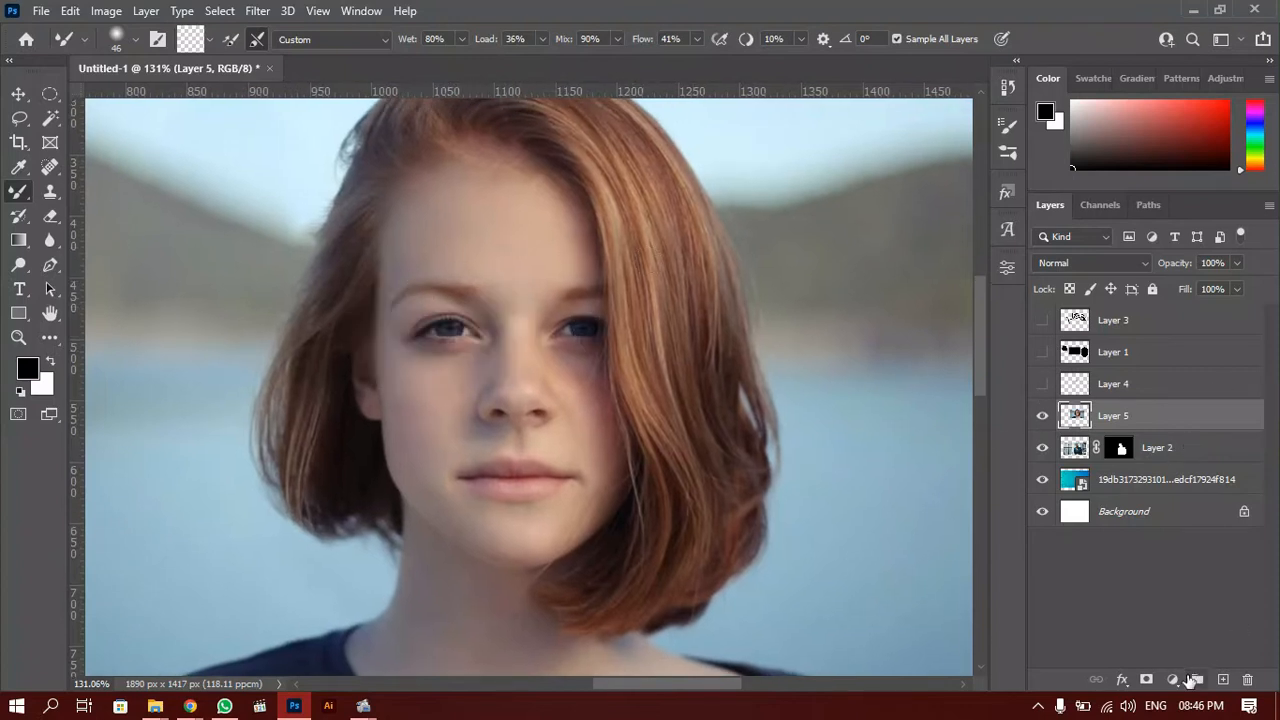
Add a new empty layer above Layer 5 and set the Mixer Brush to 68 px with a softer edge.
left_click(1222, 679)
mouse_move(449, 237)
left_mouse_down()
mouse_move(397, 294)
mouse_move(439, 314)
left_mouse_up()
scroll(424, 313, "up", 4)
right_click(425, 313, "alt")
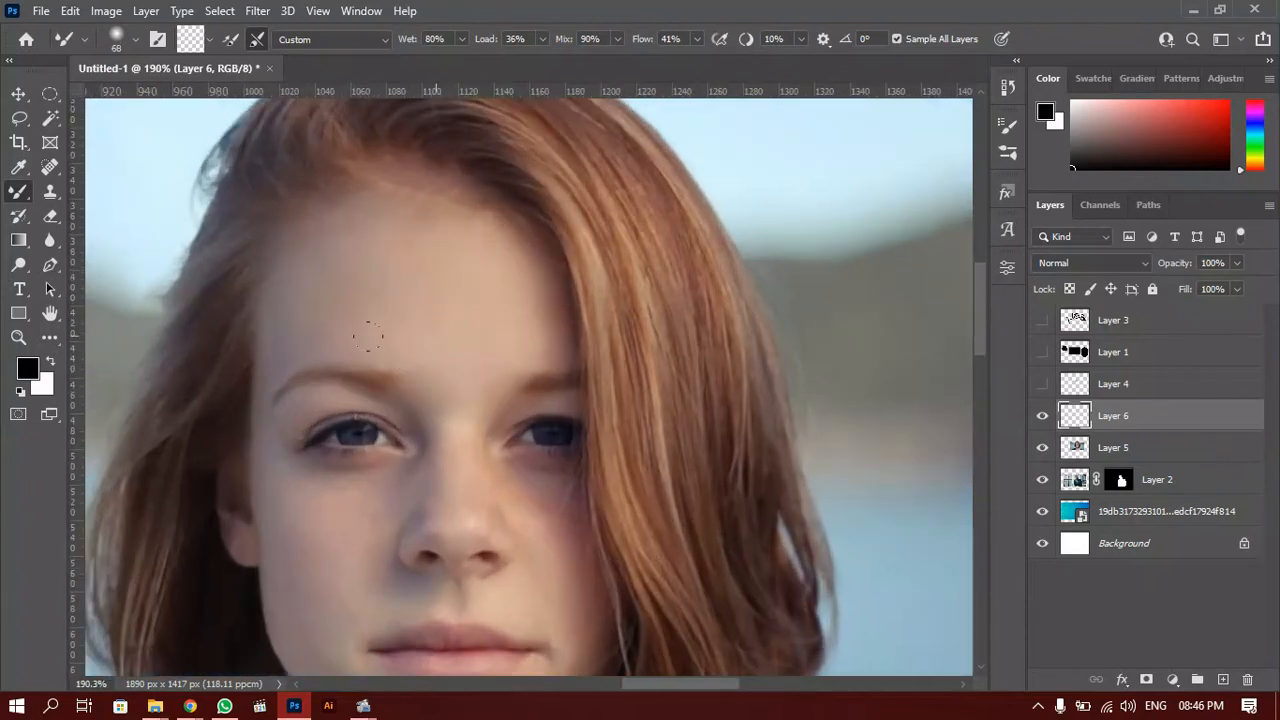
right_click(479, 286)
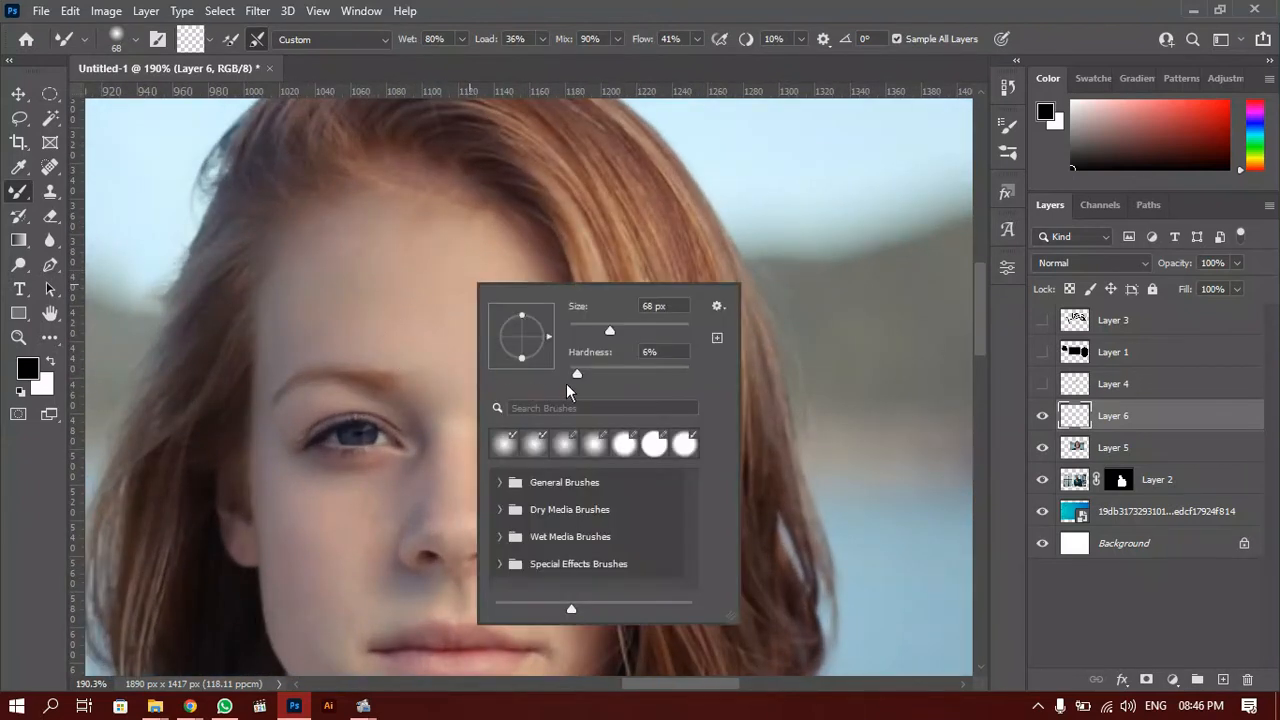
left_click_drag(554, 383, 551, 381)
left_click(358, 323)
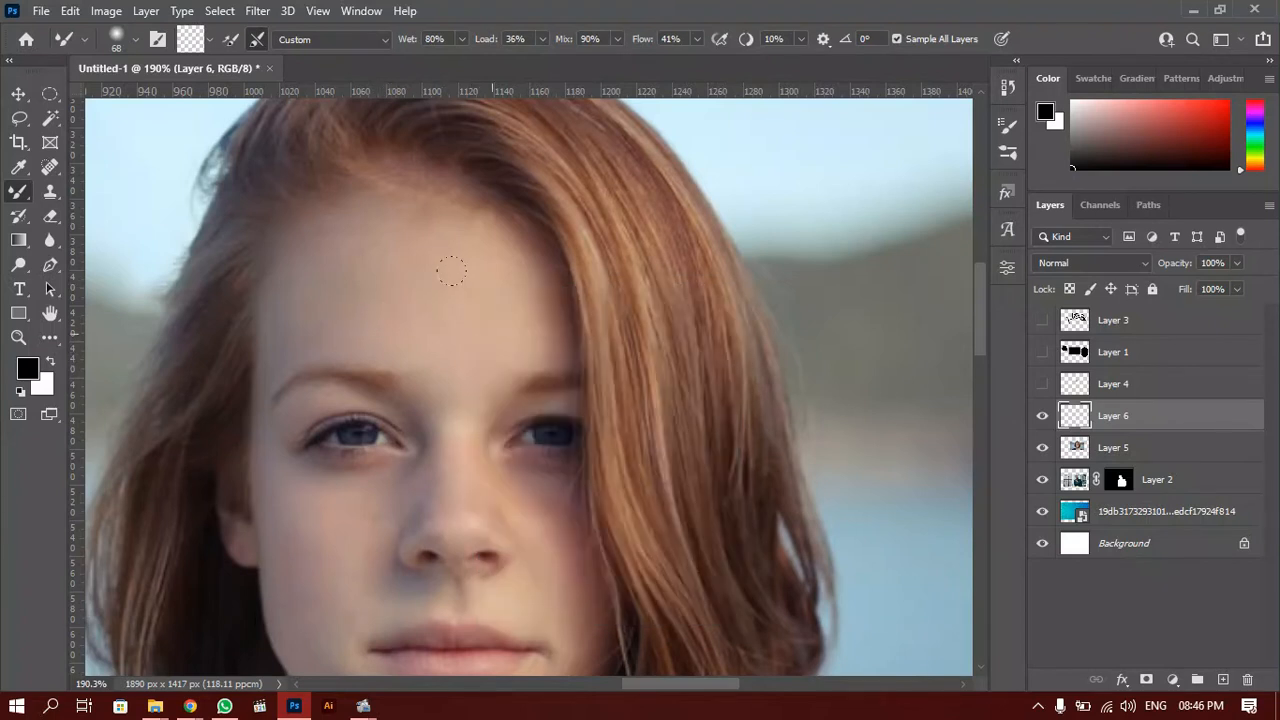
Reduce the Mixer Brush to 54 px and smooth the skin on the woman's forehead and cheeks on Layer 6.
scroll(451, 270, "down", 3)
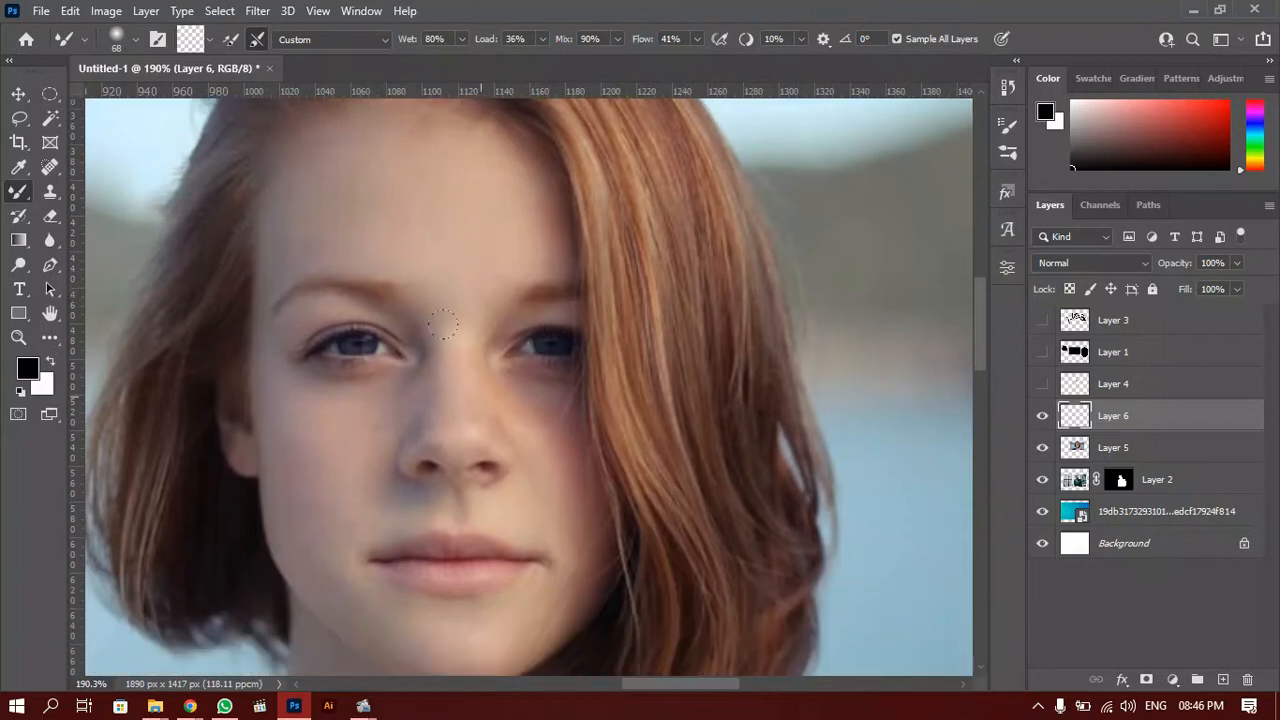
left_click_drag(483, 277, 452, 284)
mouse_move(427, 197)
left_mouse_down()
mouse_move(399, 296)
mouse_move(409, 314)
left_mouse_up()
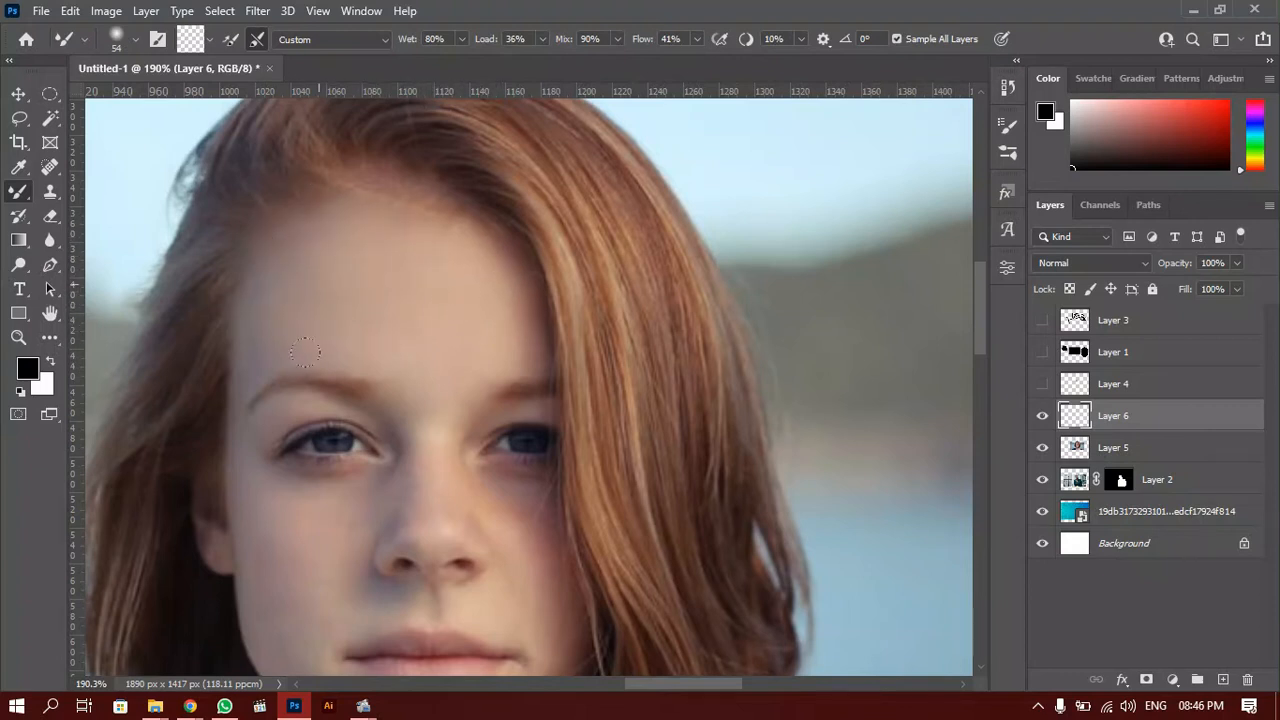
scroll(306, 352, "down", 5)
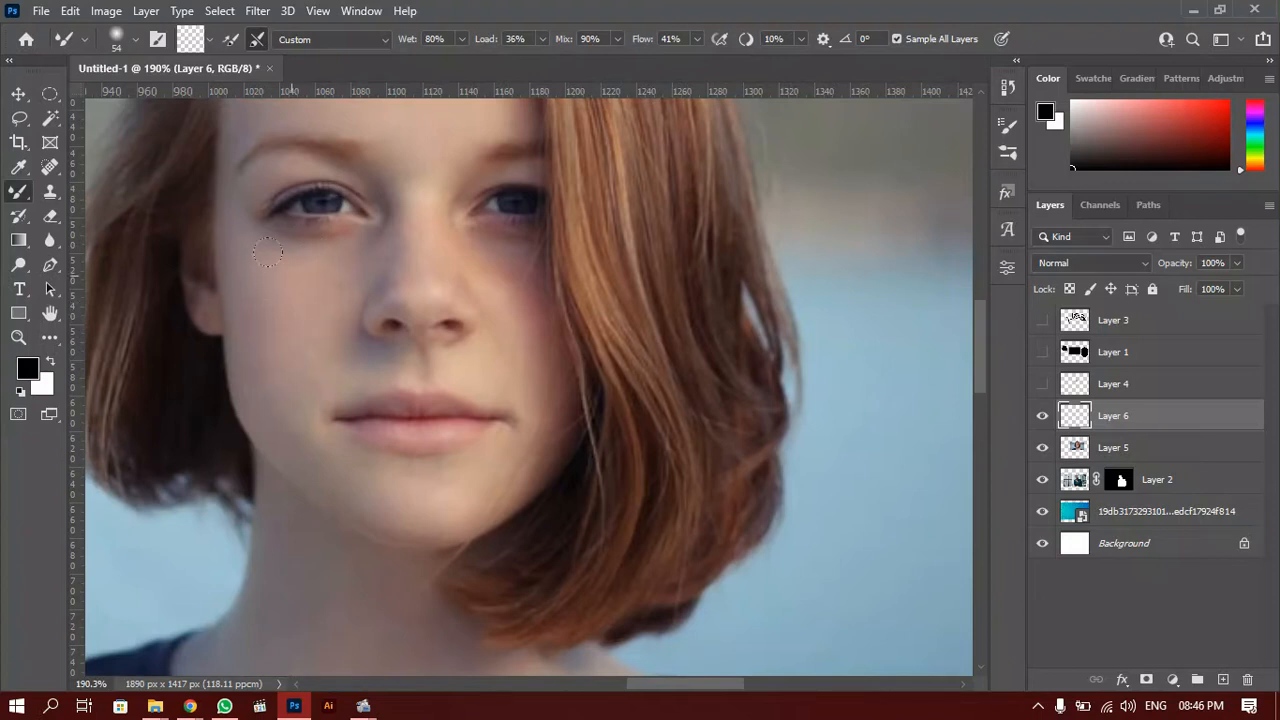
left_click_drag(457, 286, 443, 320)
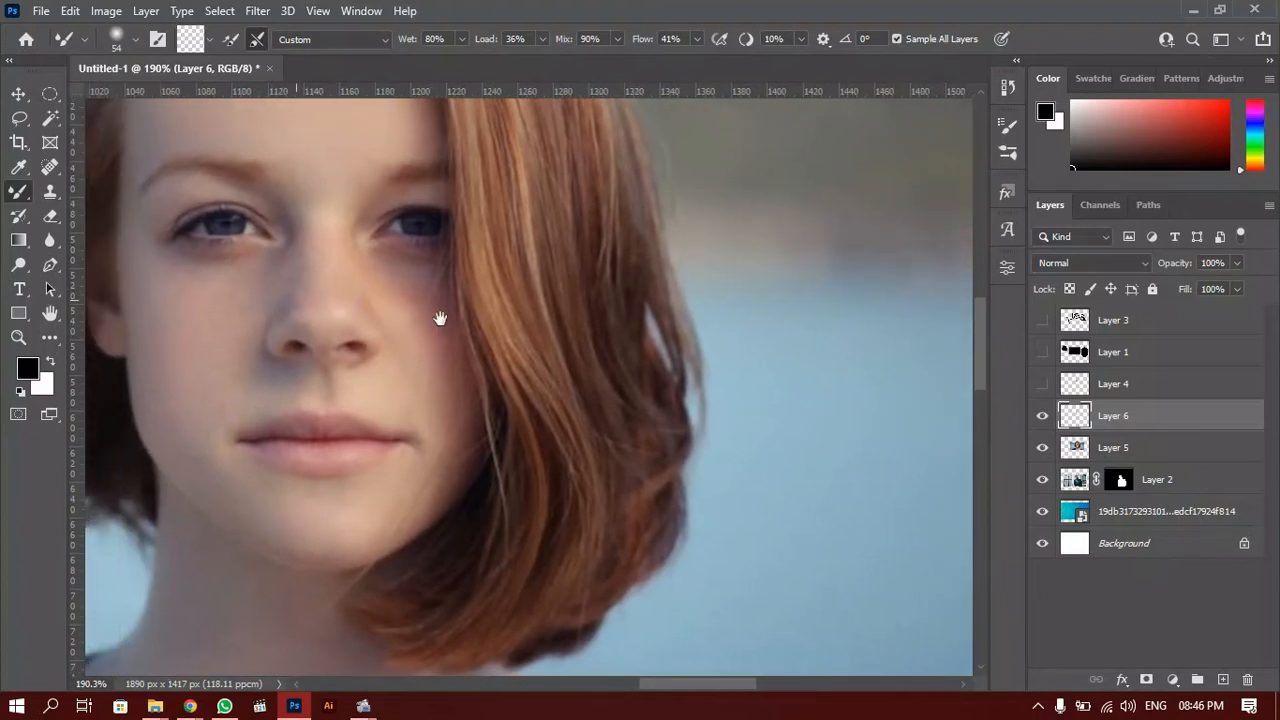
Set the Mixer Brush size to 21 px and blend the skin around the woman's nose and mouth.
scroll(366, 332, "up", 2)
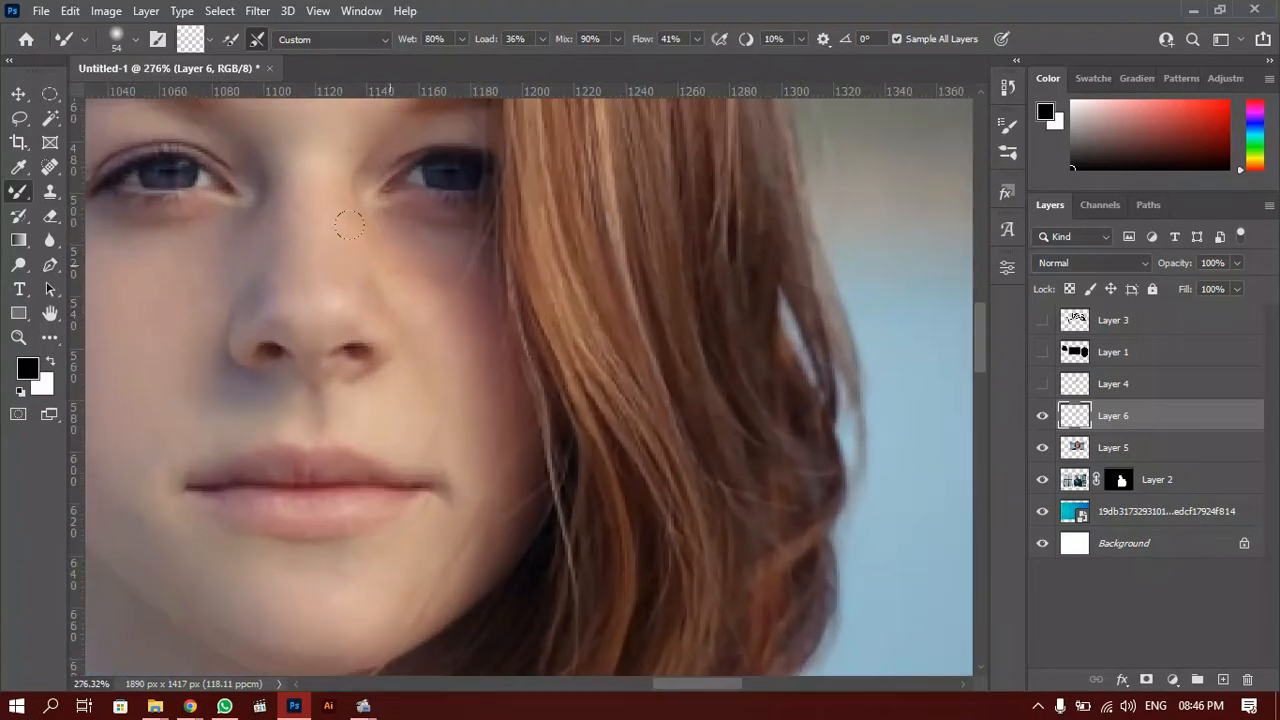
right_click(391, 266, "alt")
mouse_move(420, 274)
left_mouse_down()
mouse_move(458, 291)
mouse_move(483, 341)
mouse_move(482, 412)
mouse_move(523, 343)
left_mouse_up()
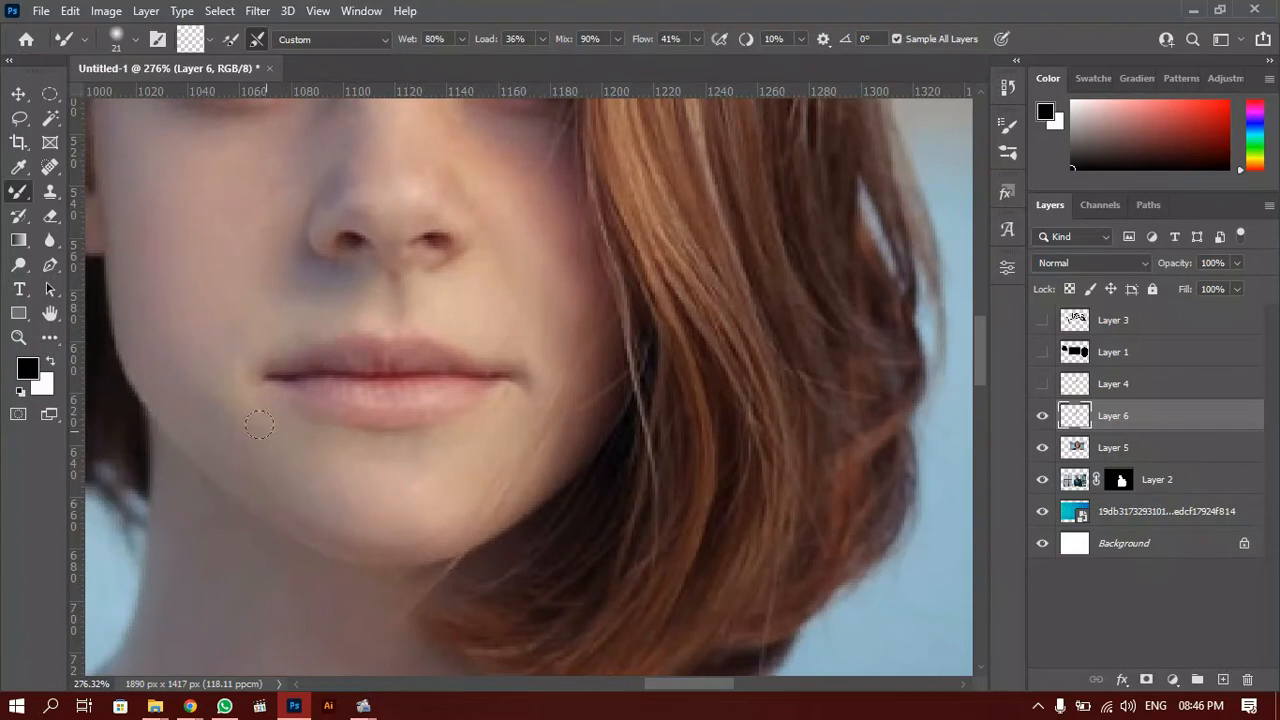
Enlarge the Mixer Brush to 94 px and smooth the skin across the woman's neck and upper chest.
scroll(271, 423, "down", 2, "alt")
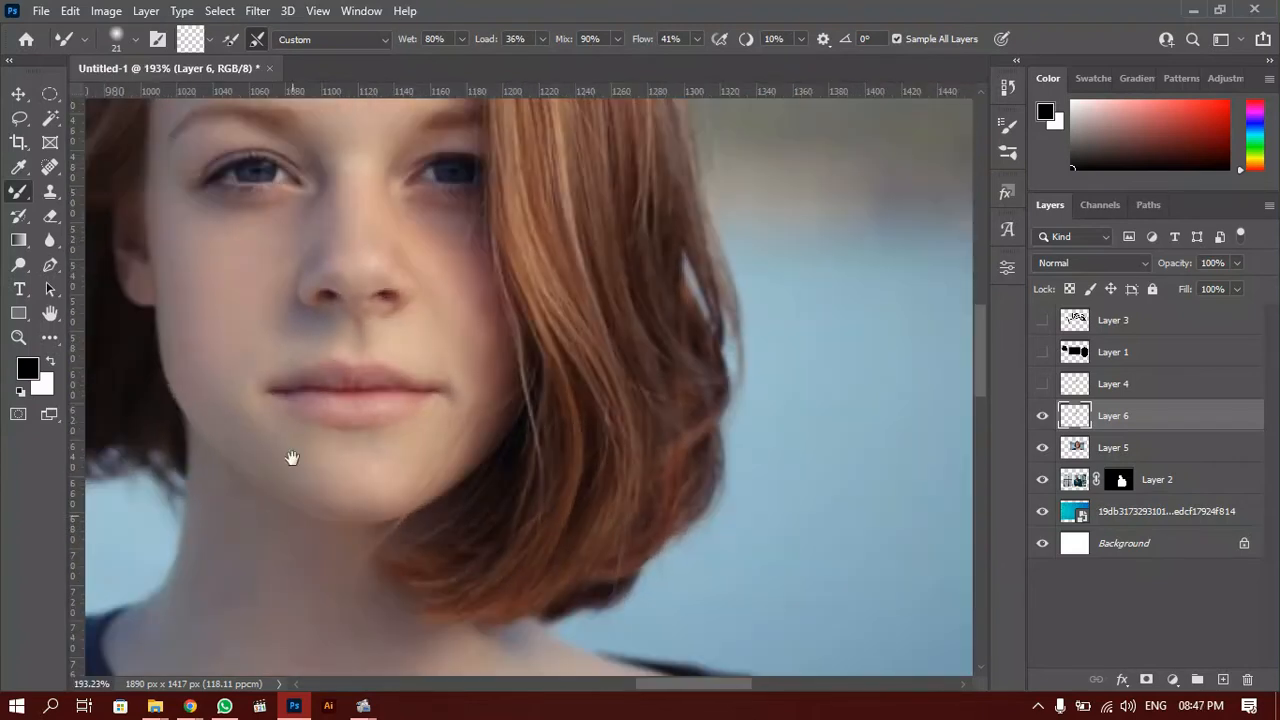
scroll(286, 400, "down", 3)
scroll(451, 514, "down", 2)
scroll(434, 466, "down", 1, "alt")
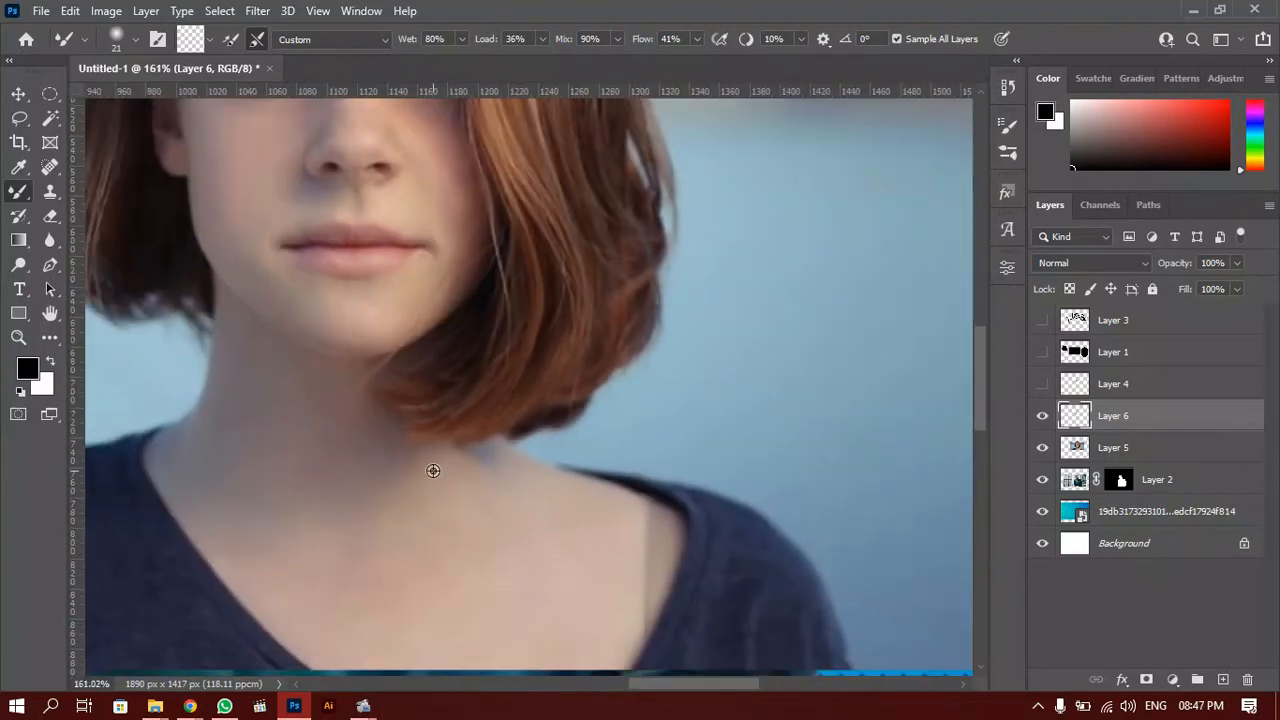
right_click(432, 470, "alt")
scroll(414, 529, "down", 2)
right_click(402, 452, "alt")
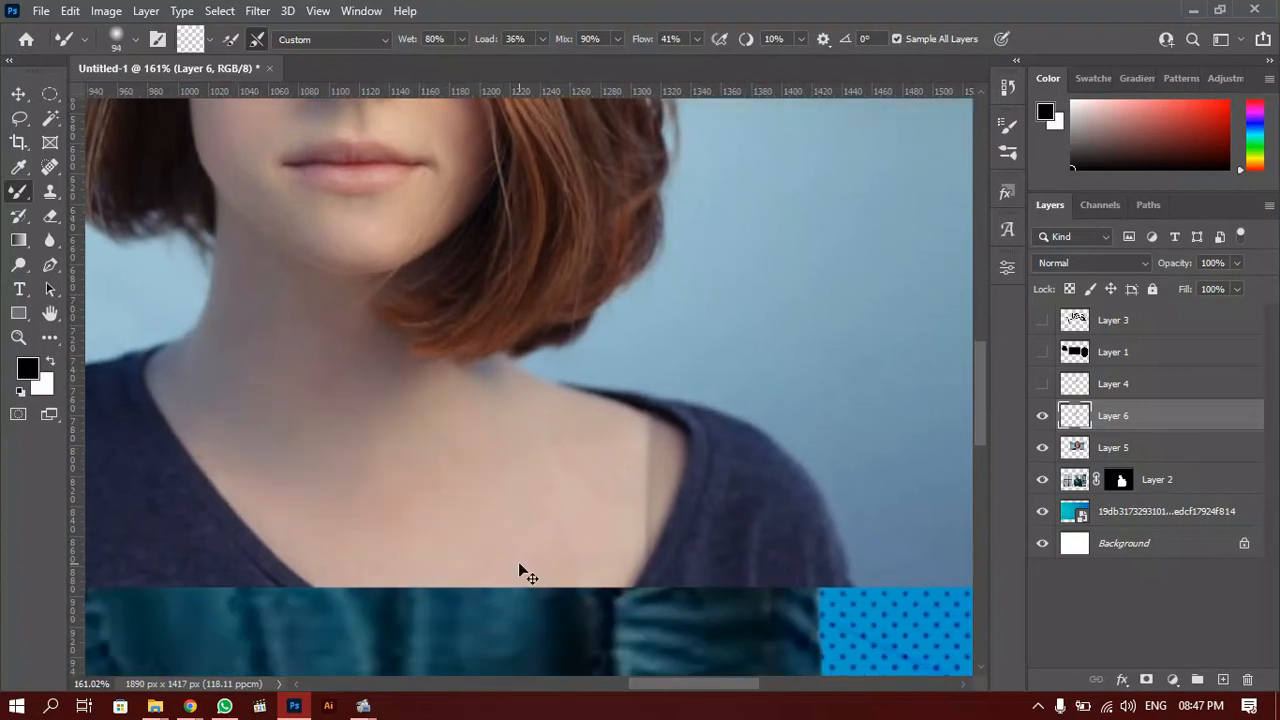
key("ctrl+z")
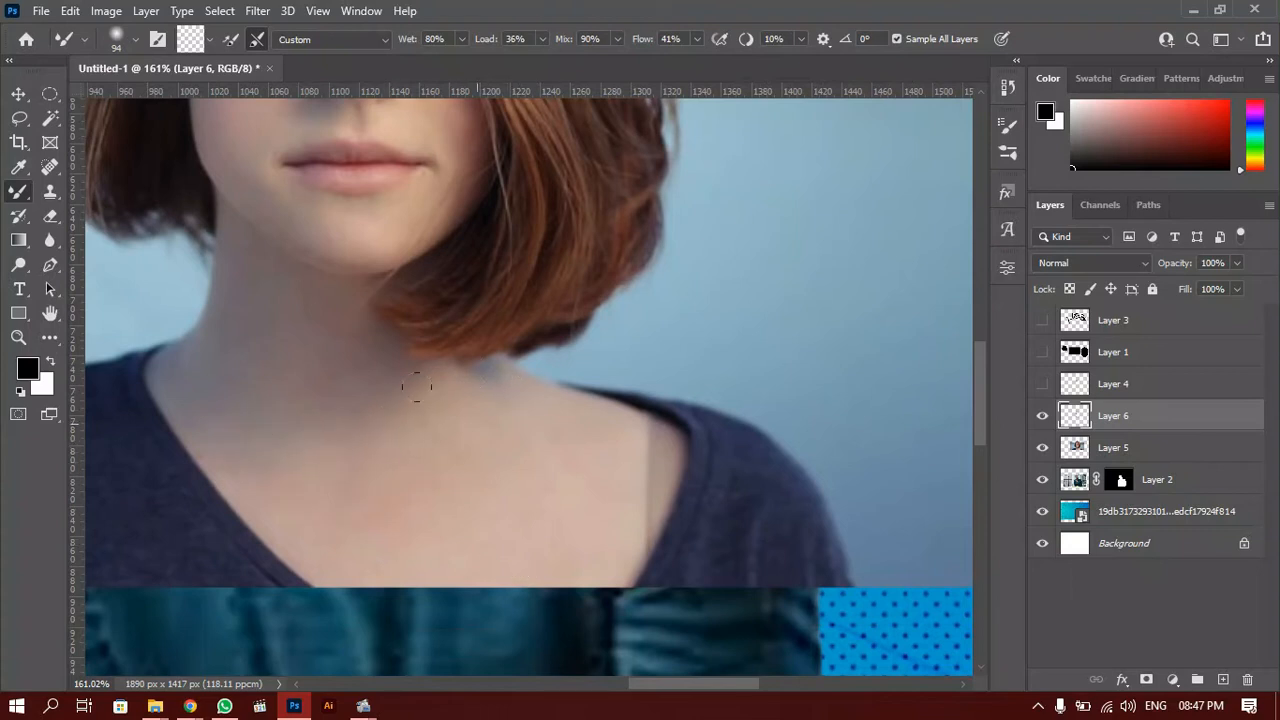
left_click_drag(423, 432, 162, 373)
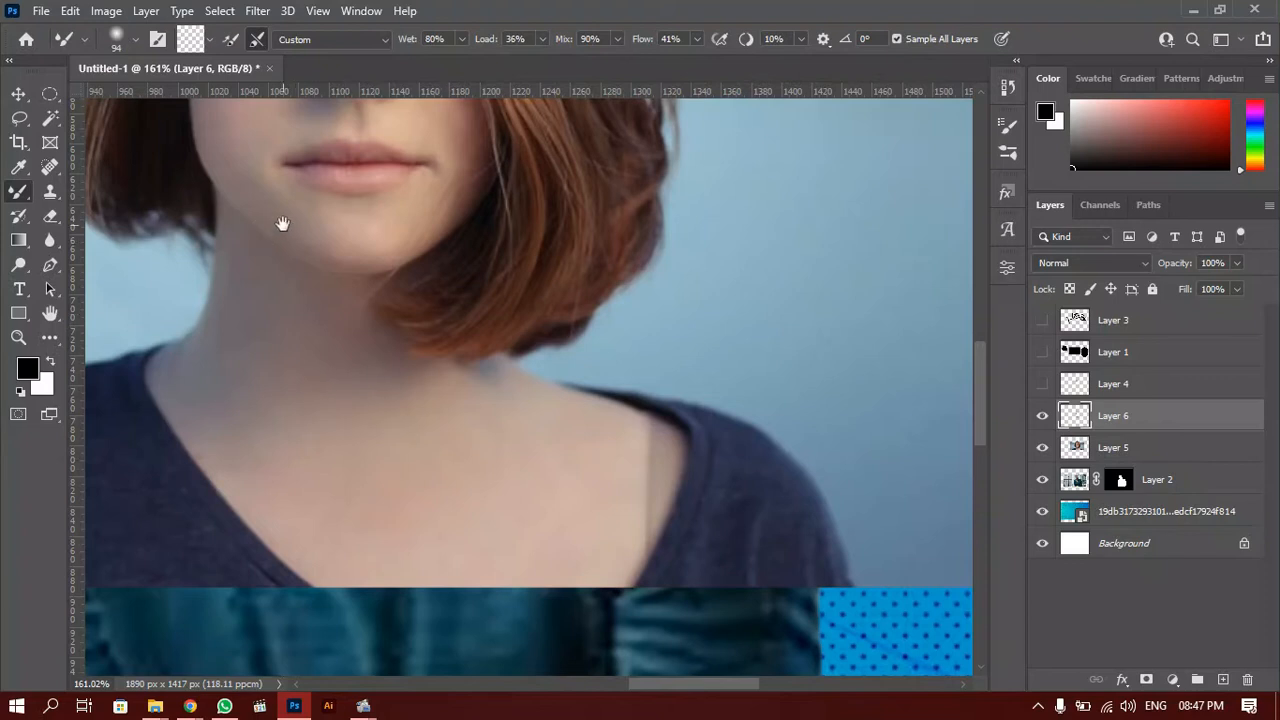
Toggle Layer 6's visibility several times to compare the portrait before and after the skin smoothing.
left_click_drag(282, 223, 366, 357)
scroll(380, 357, "down", 3)
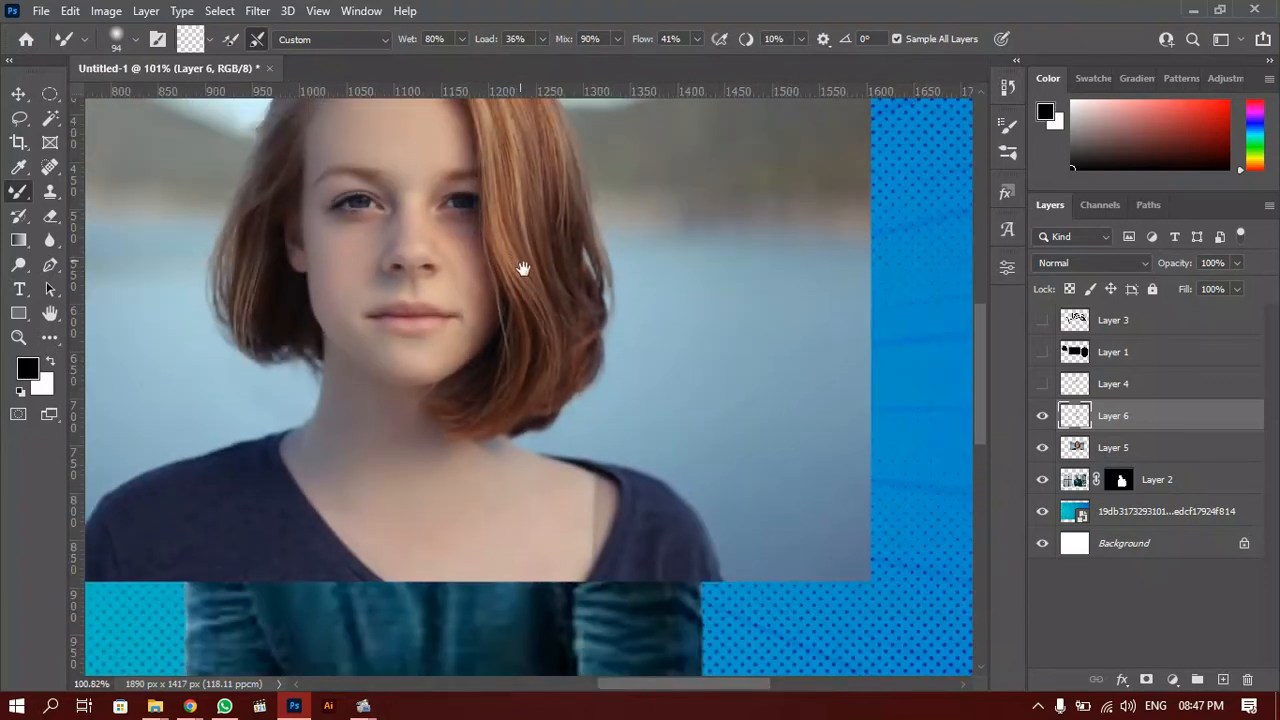
left_click_drag(523, 268, 537, 338)
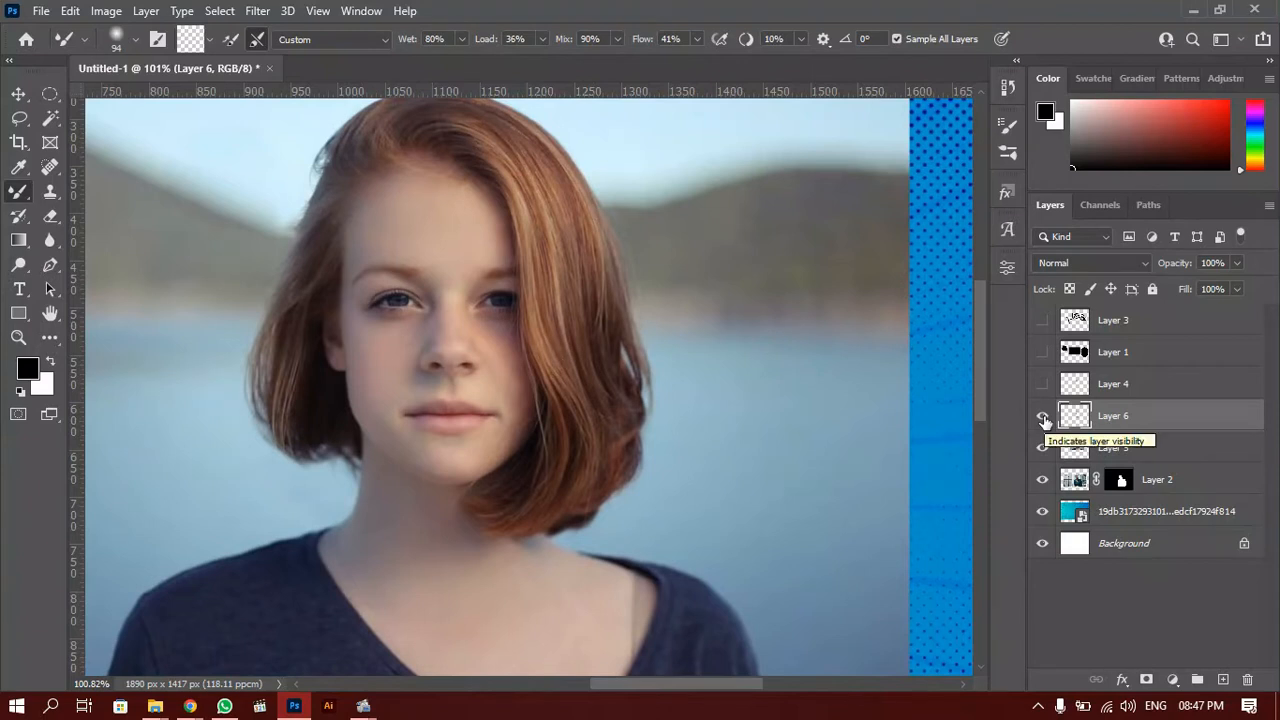
left_click(1043, 417)
left_click(1043, 417)
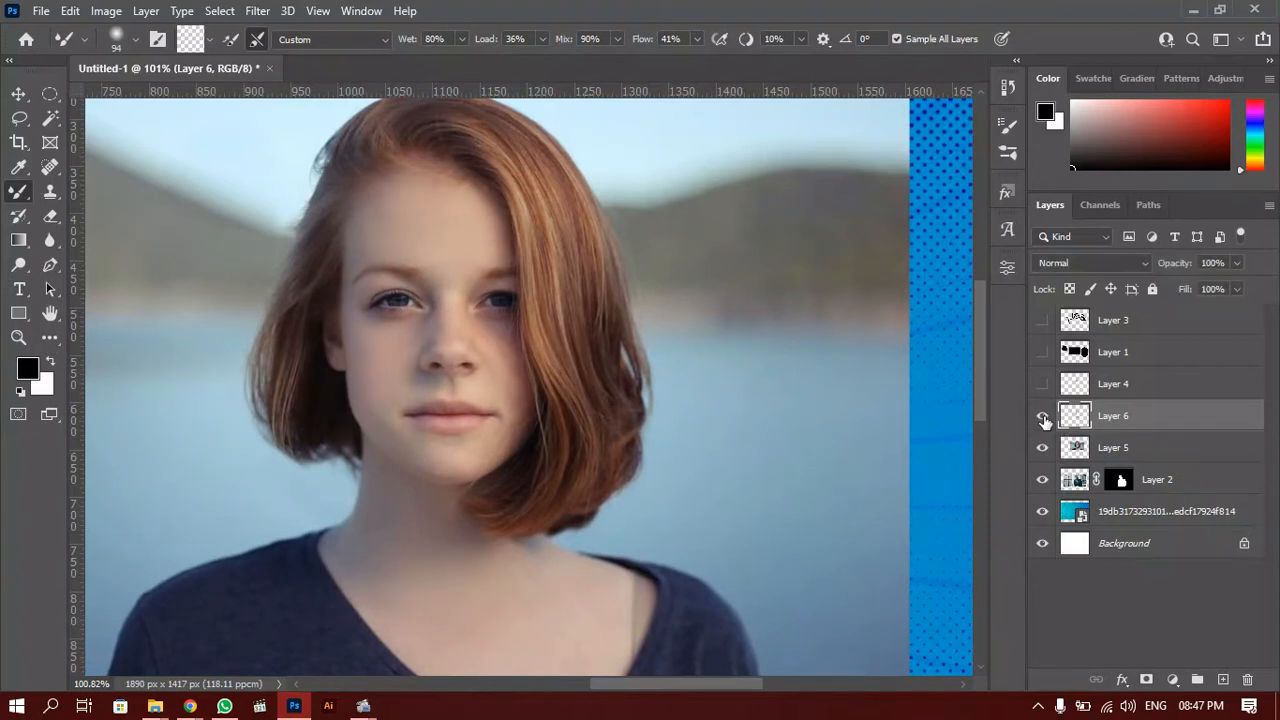
left_click(1043, 417)
left_click(1043, 417)
left_click(1043, 417)
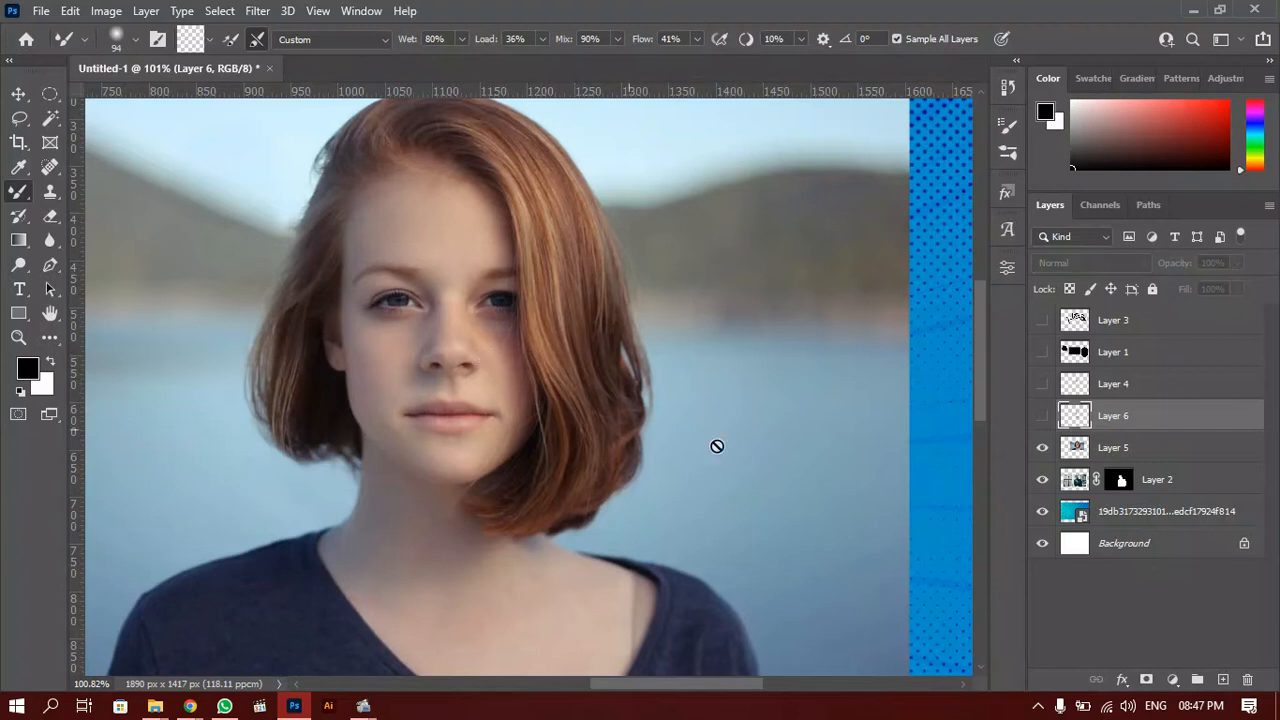
left_click(1043, 417)
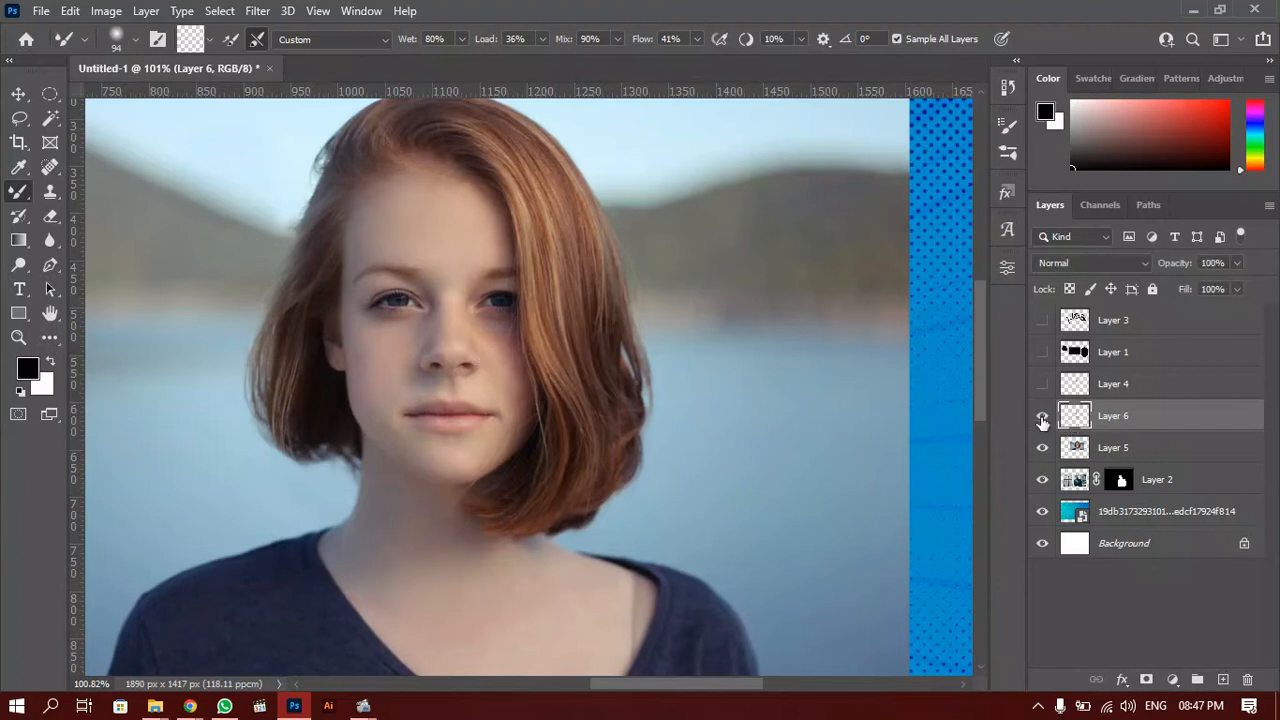
Try blending the forehead and hairline with the 94 px brush and undo the strokes.
scroll(463, 220, "up", 3)
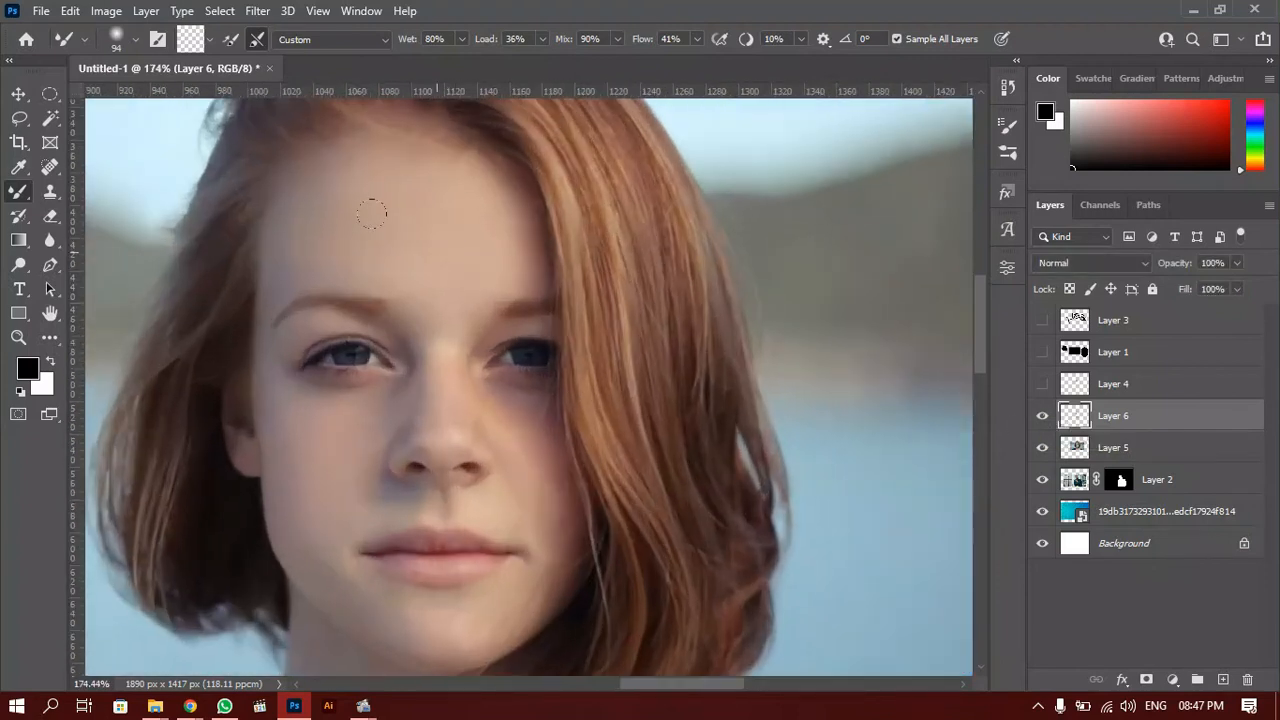
left_click_drag(371, 213, 398, 428)
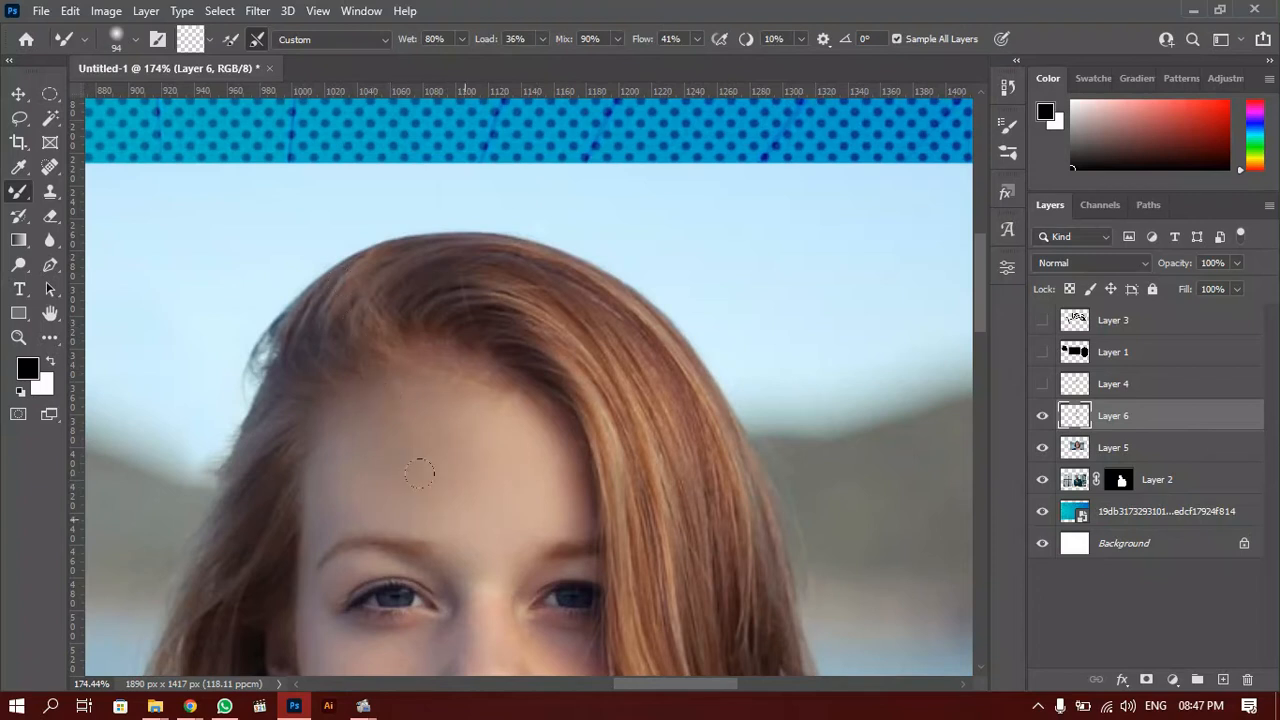
key("ctrl+z")
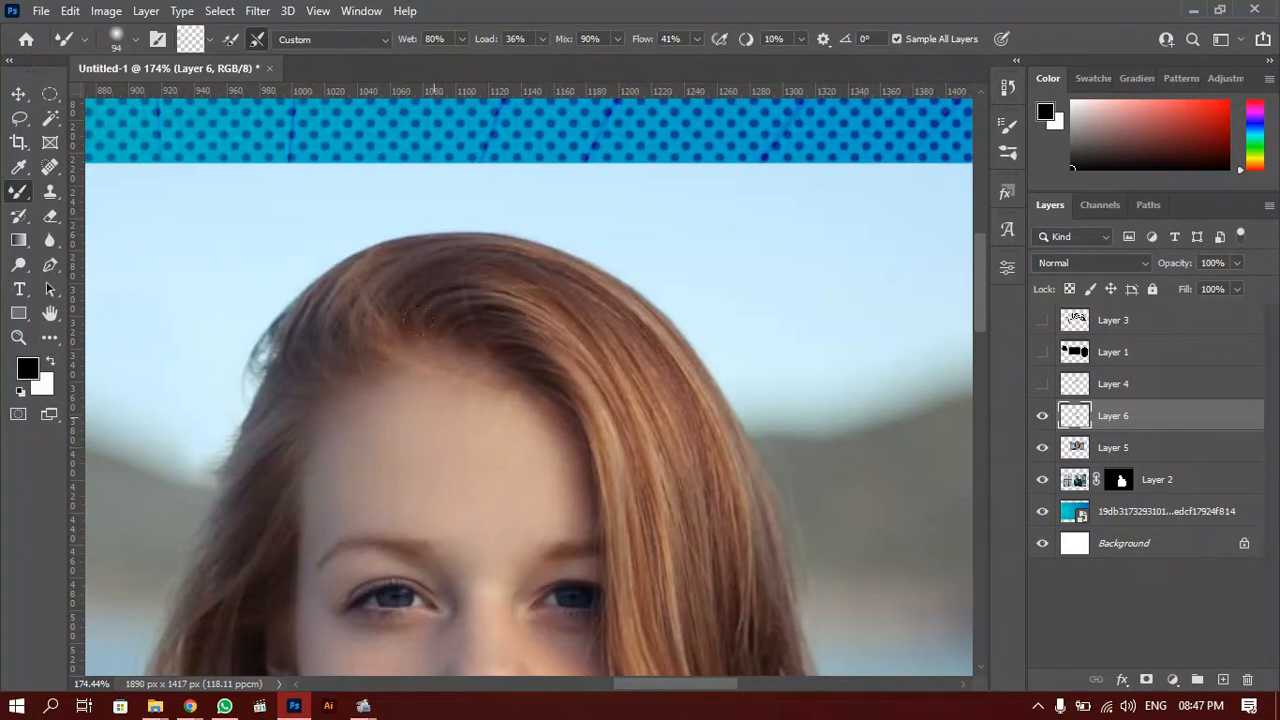
mouse_move(414, 318)
left_mouse_down()
mouse_move(467, 284)
mouse_move(552, 271)
left_mouse_up()
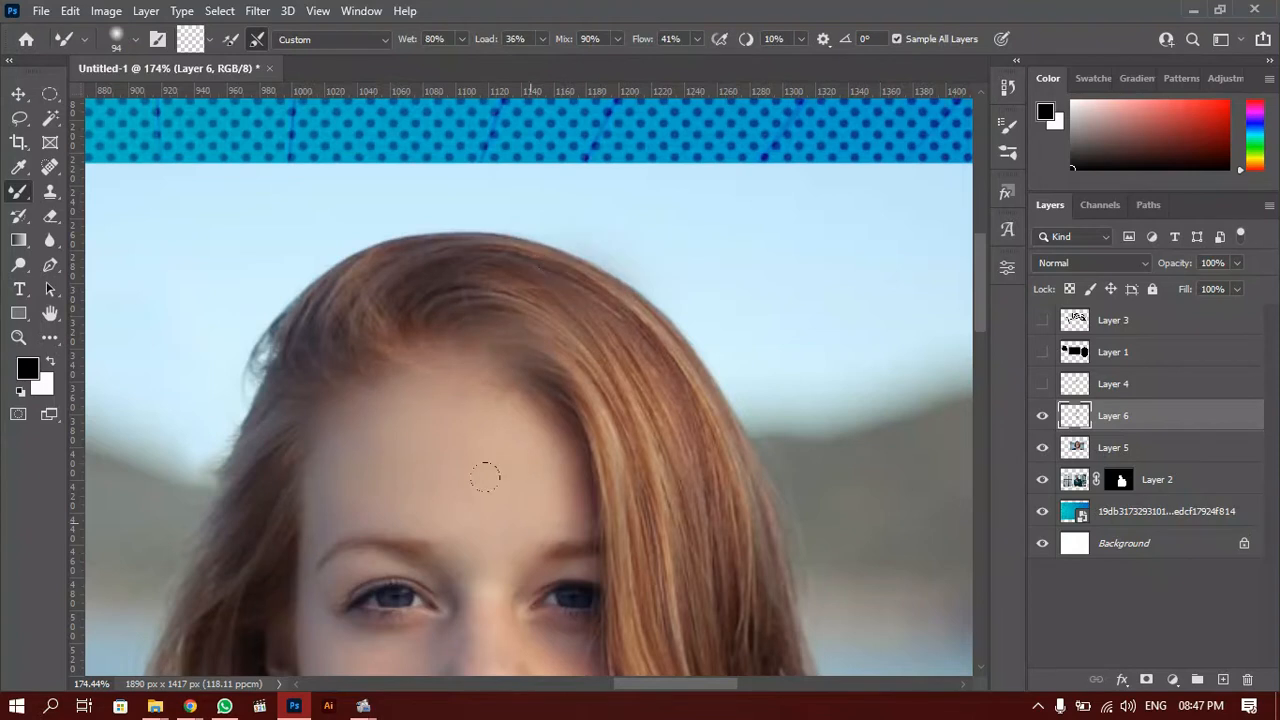
key("ctrl+z")
Reduce the Mixer Brush to 19 px and blend the skin across the nose bridge and beneath the eyes.
scroll(491, 503, "down", 3)
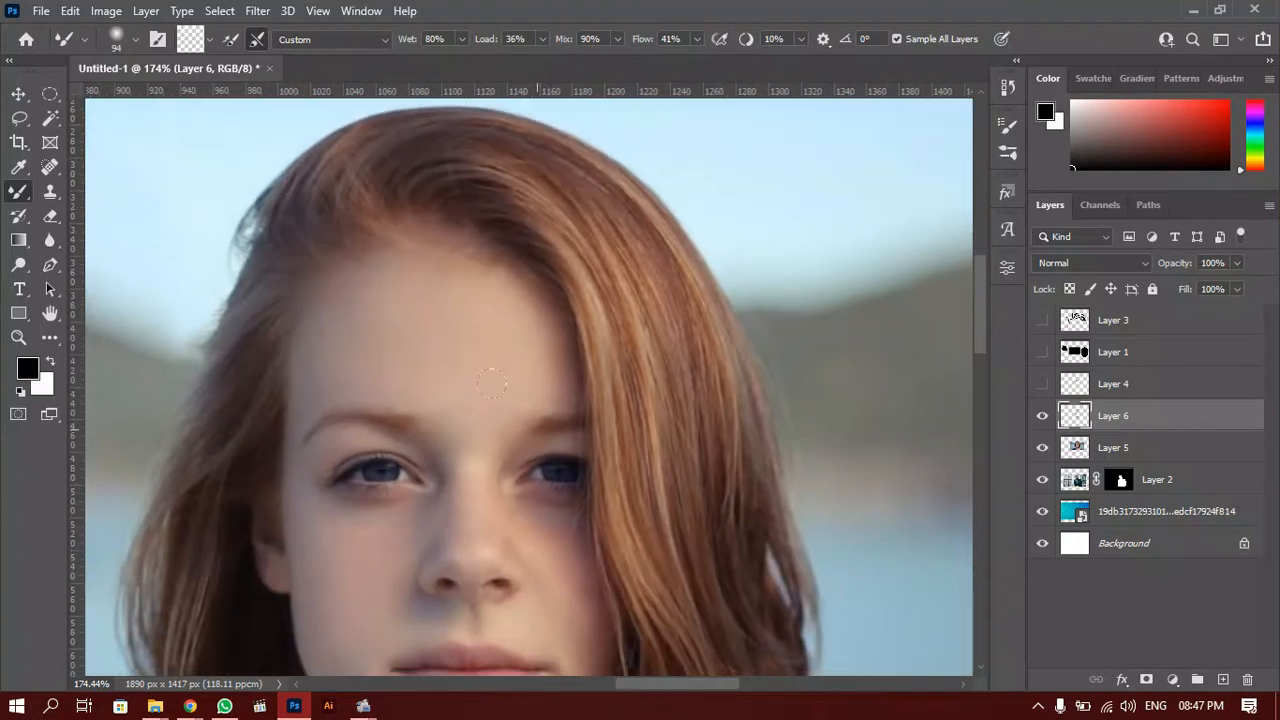
scroll(491, 383, "down", 2)
scroll(430, 330, "down", 1)
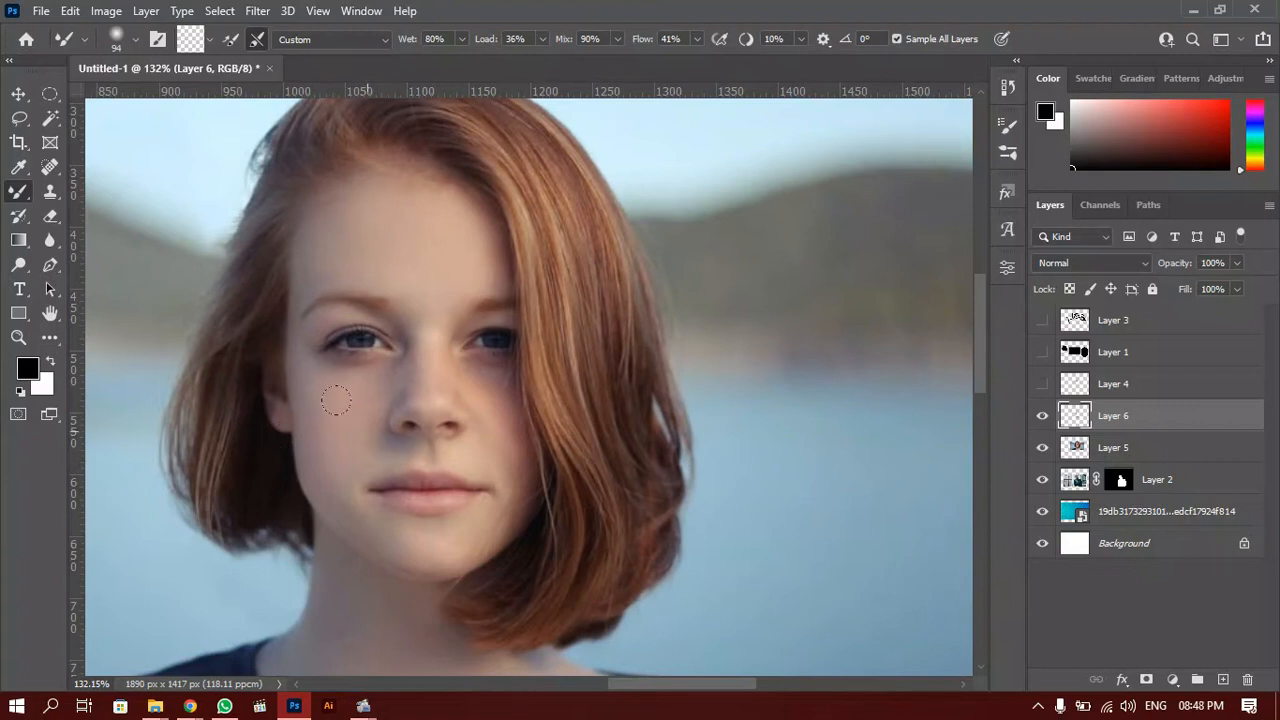
scroll(468, 450, "up", 4)
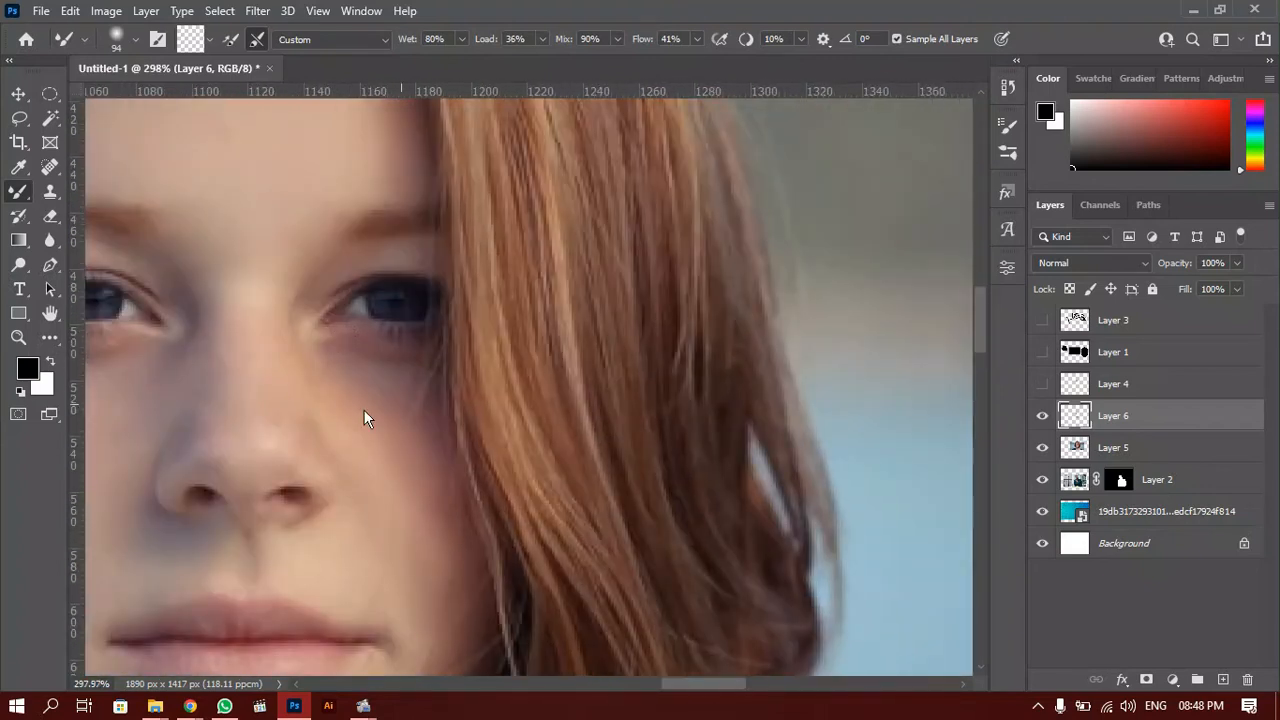
left_click_drag(363, 409, 290, 428)
mouse_move(383, 376)
left_mouse_down()
mouse_move(334, 373)
mouse_move(175, 294)
left_mouse_up()
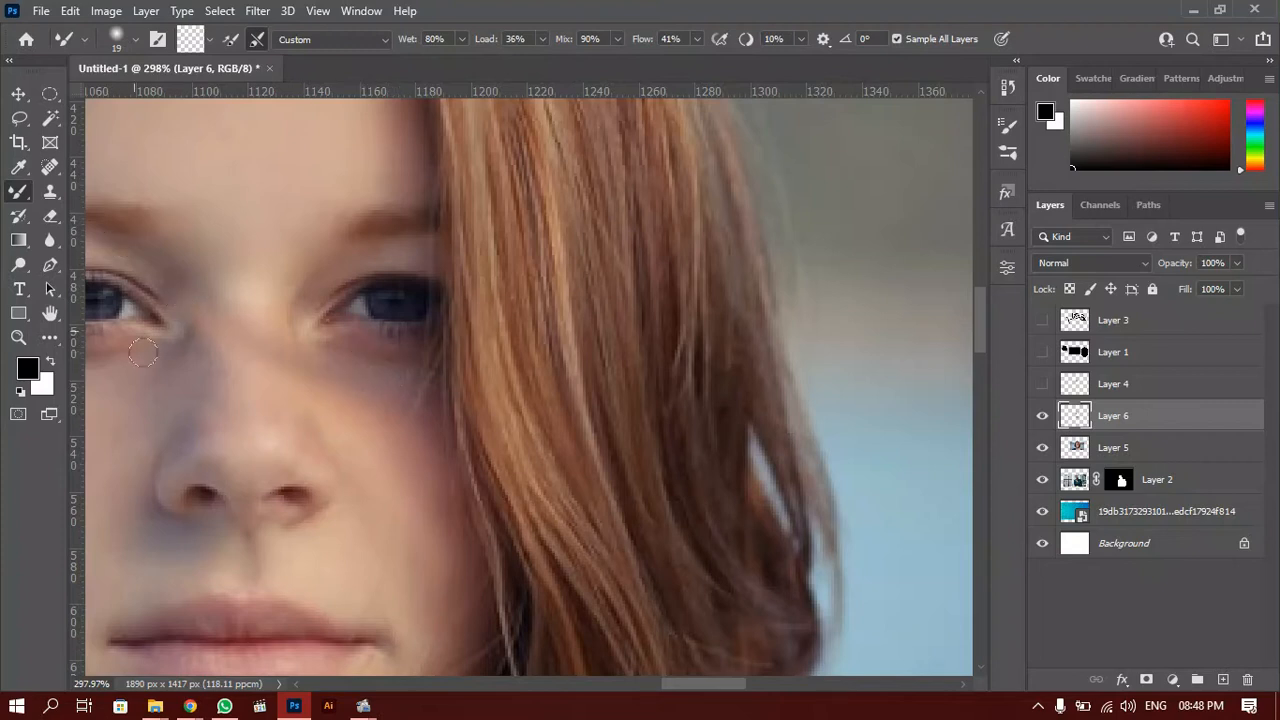
Undo the last Mixer Brush stroke on the woman's face.
key("ctrl+z")
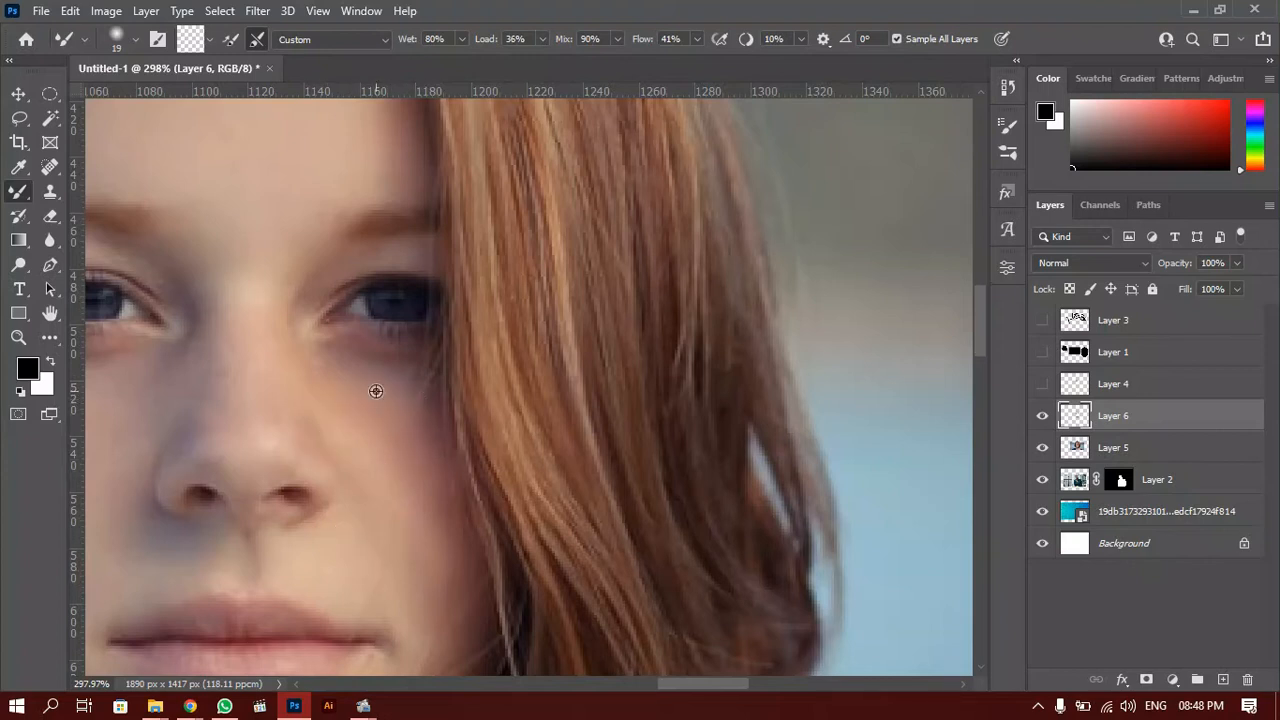
scroll(374, 391, "down", 5)
left_click_drag(288, 388, 508, 398)
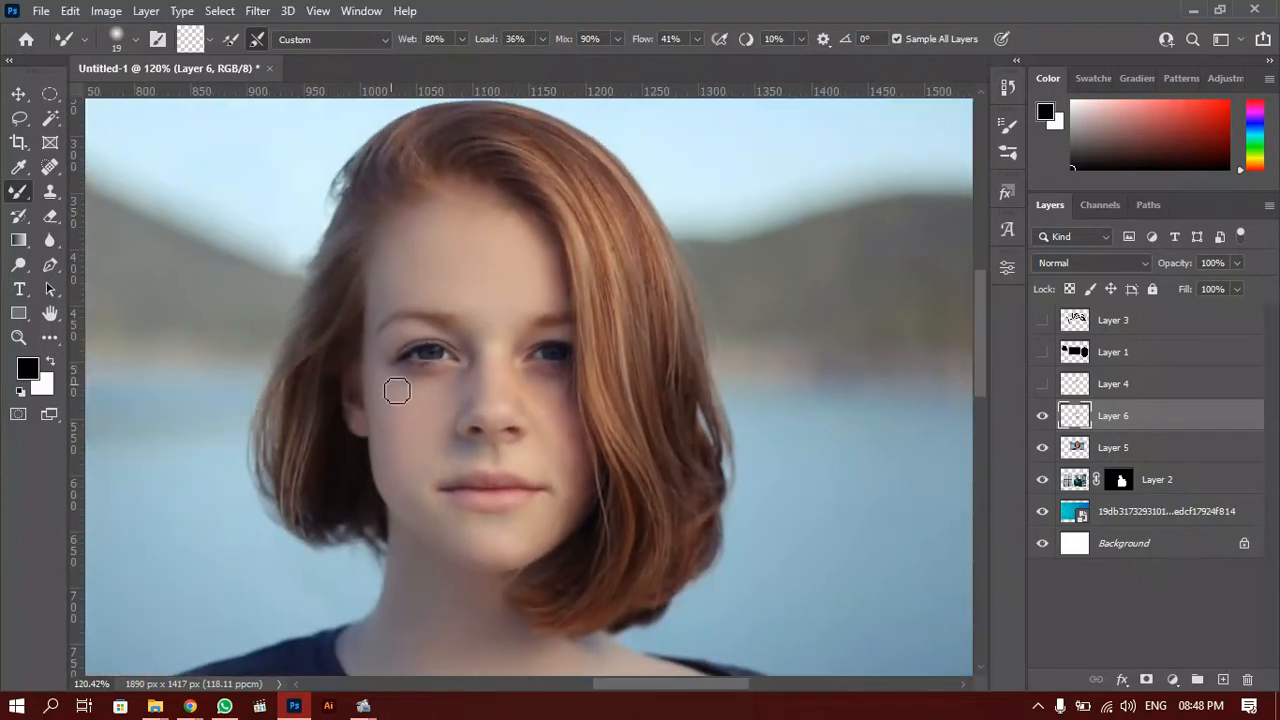
scroll(394, 389, "down", 3)
mouse_move(374, 397)
left_mouse_down()
mouse_move(453, 332)
mouse_move(386, 349)
left_mouse_up()
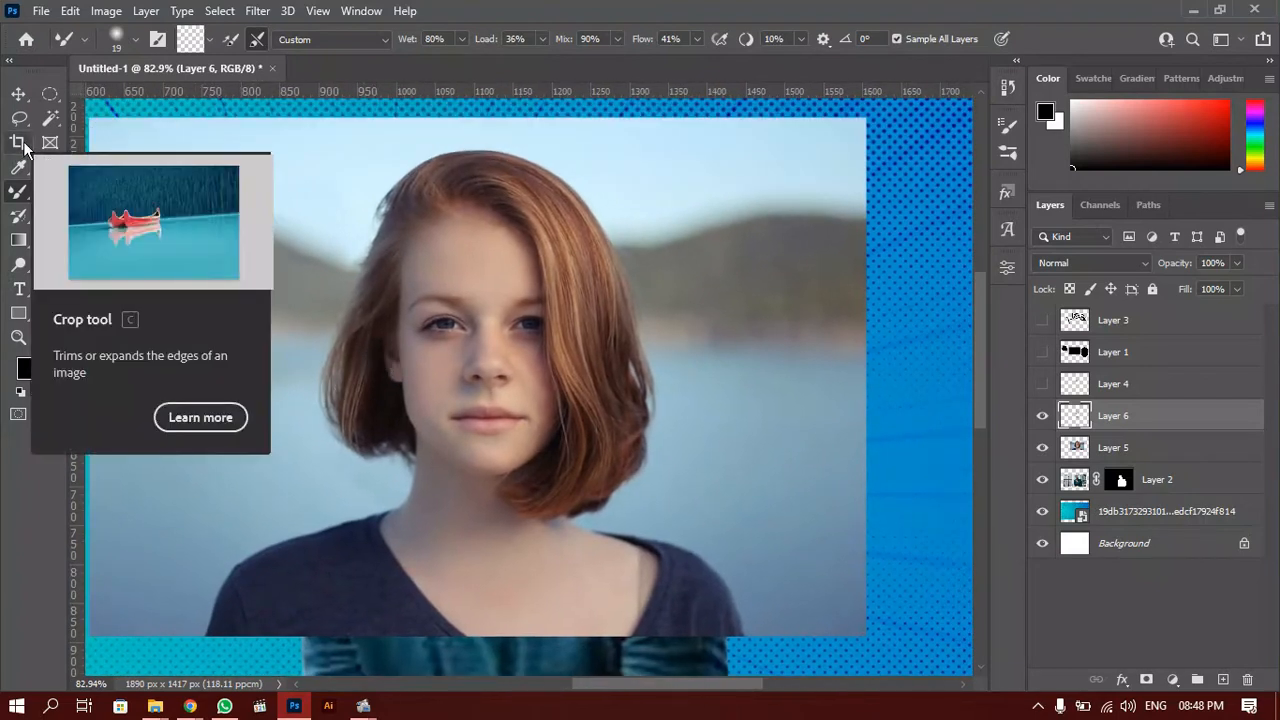
Try cropping the canvas with the W x H x Resolution option to about 1718 x 749 px and undo the crop.
scroll(297, 264, "down", 2)
scroll(297, 264, "down", 3)
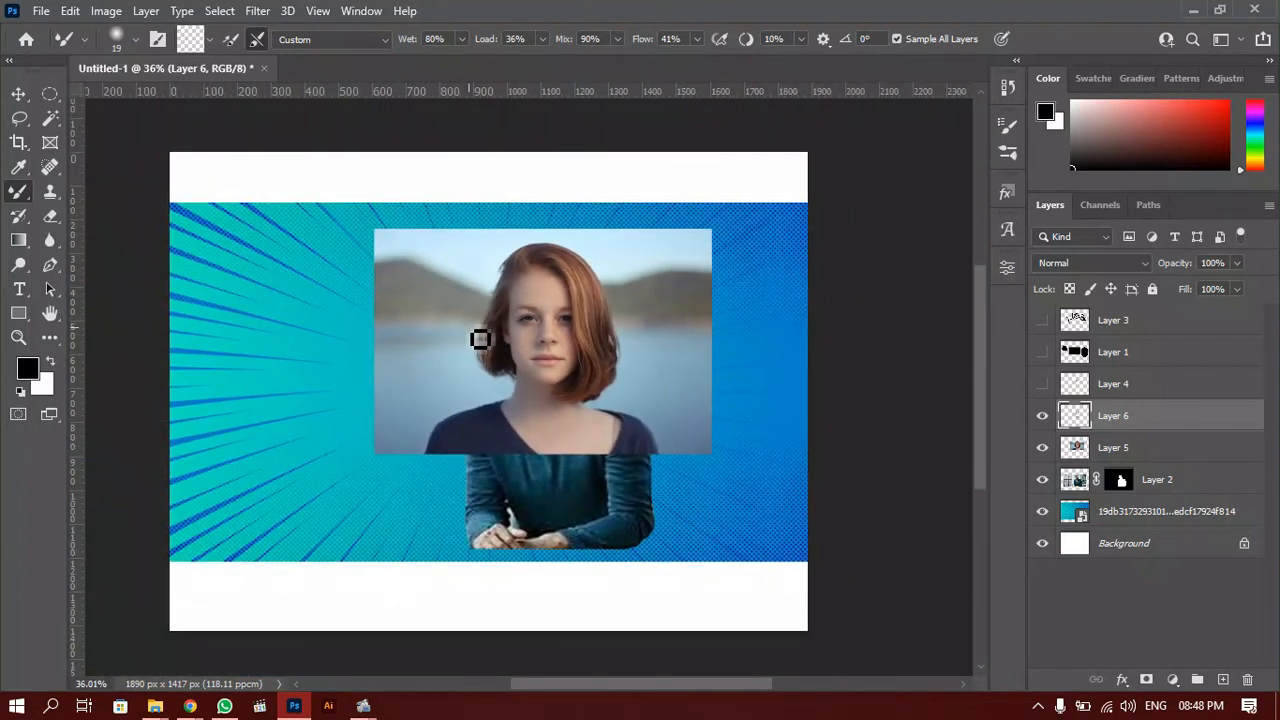
left_click(18, 144)
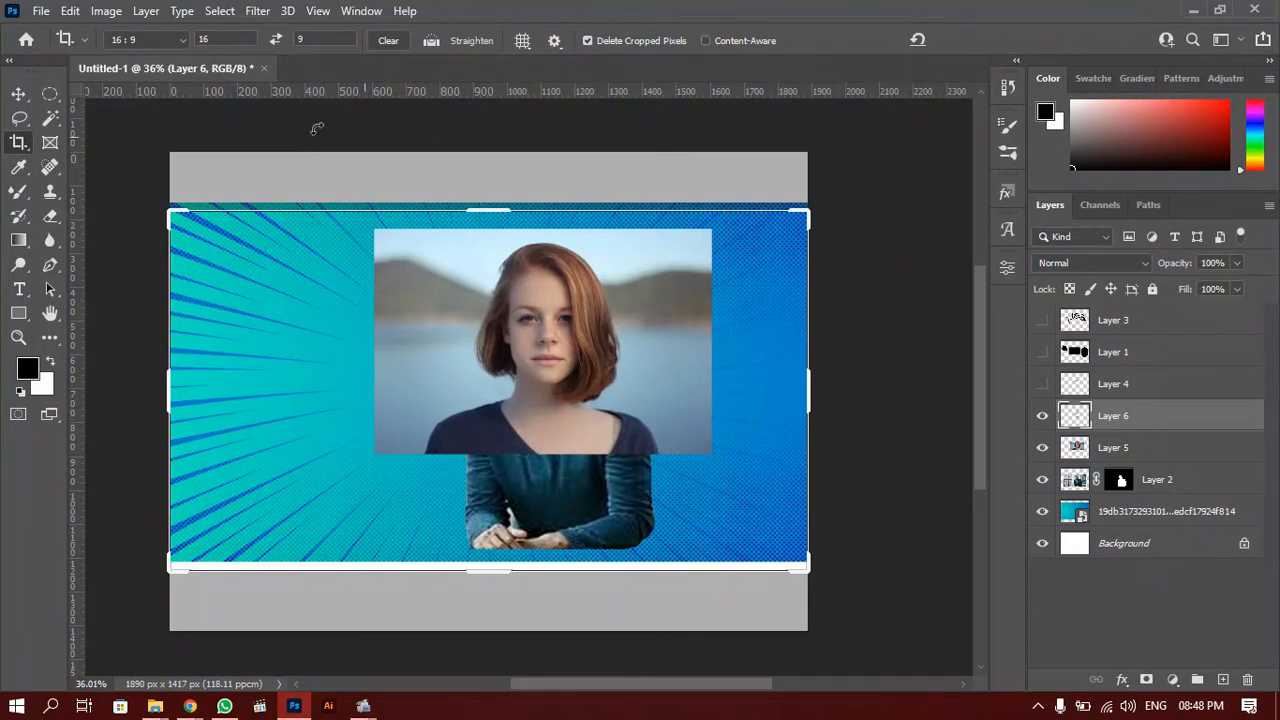
left_click(183, 42)
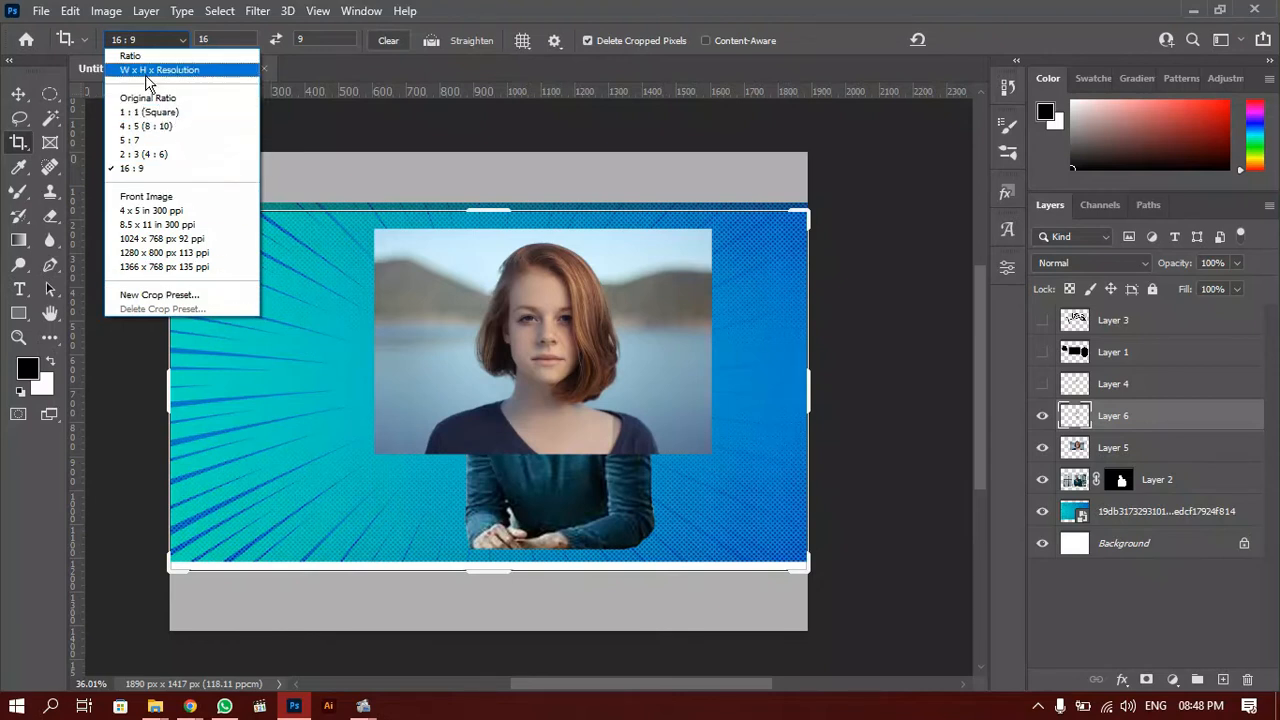
left_click(147, 70)
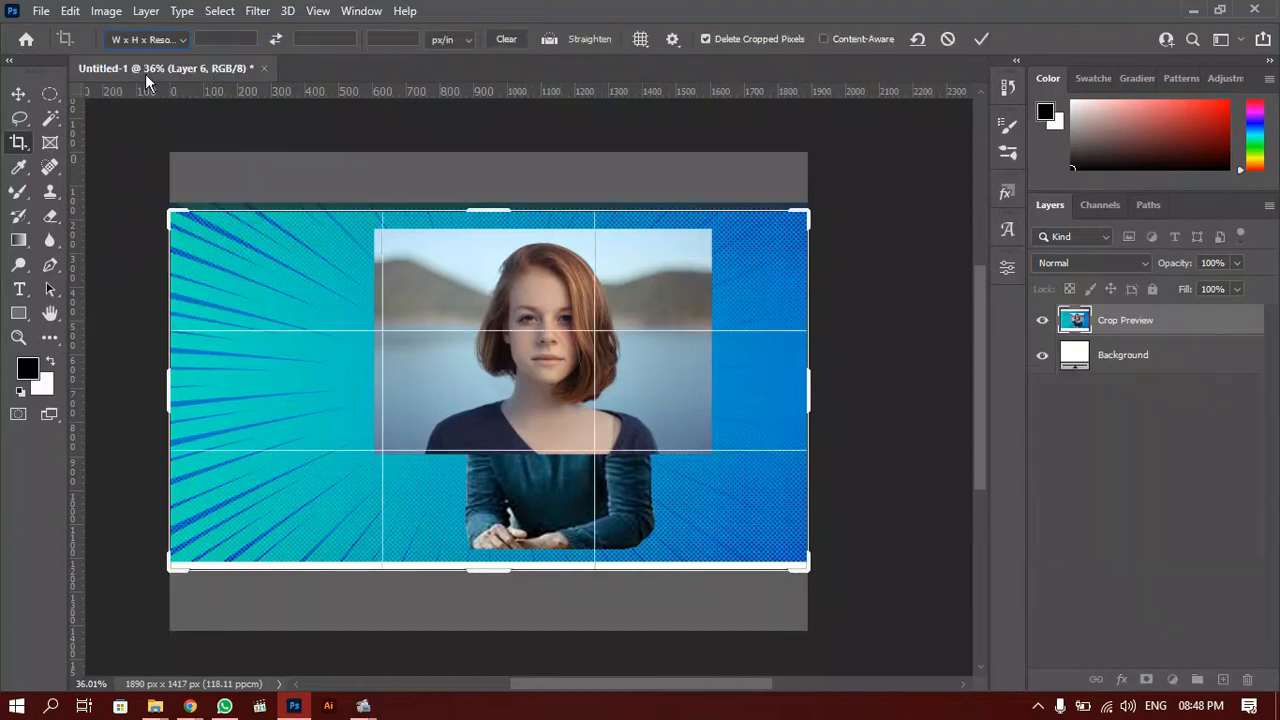
left_click_drag(501, 225, 507, 258)
left_click_drag(498, 524, 501, 513)
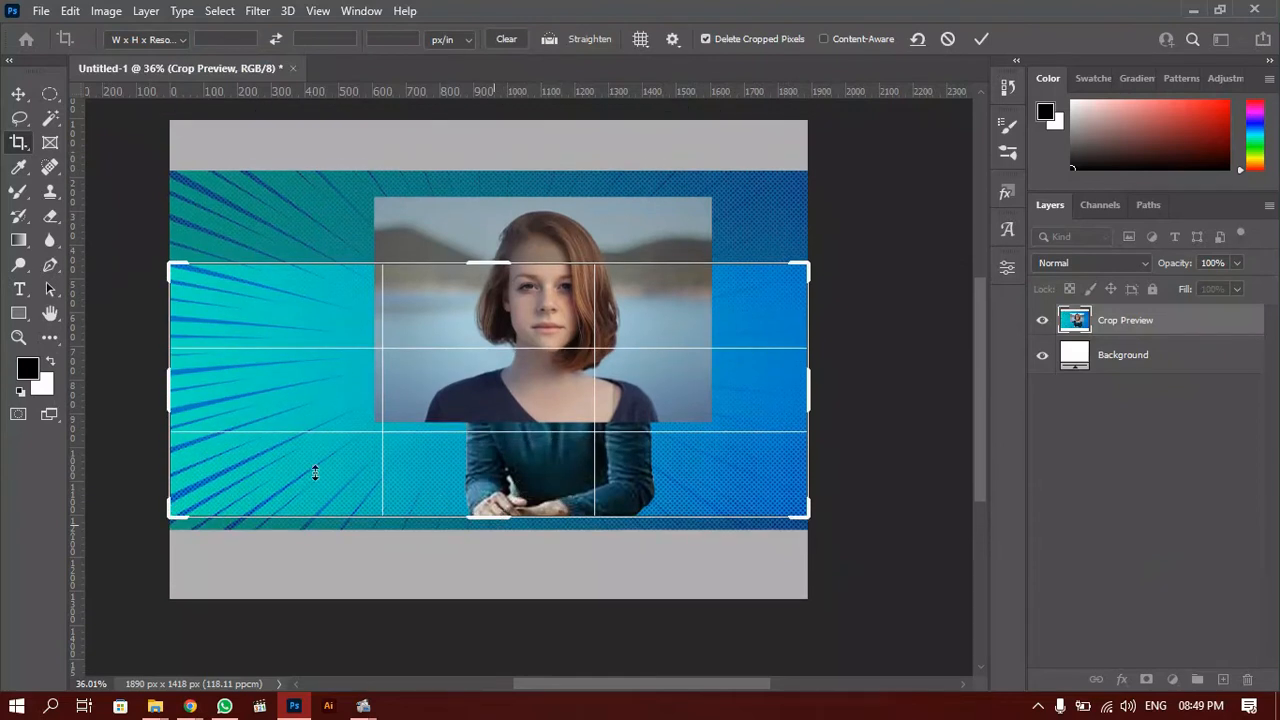
left_click_drag(171, 387, 198, 400)
key("Return")
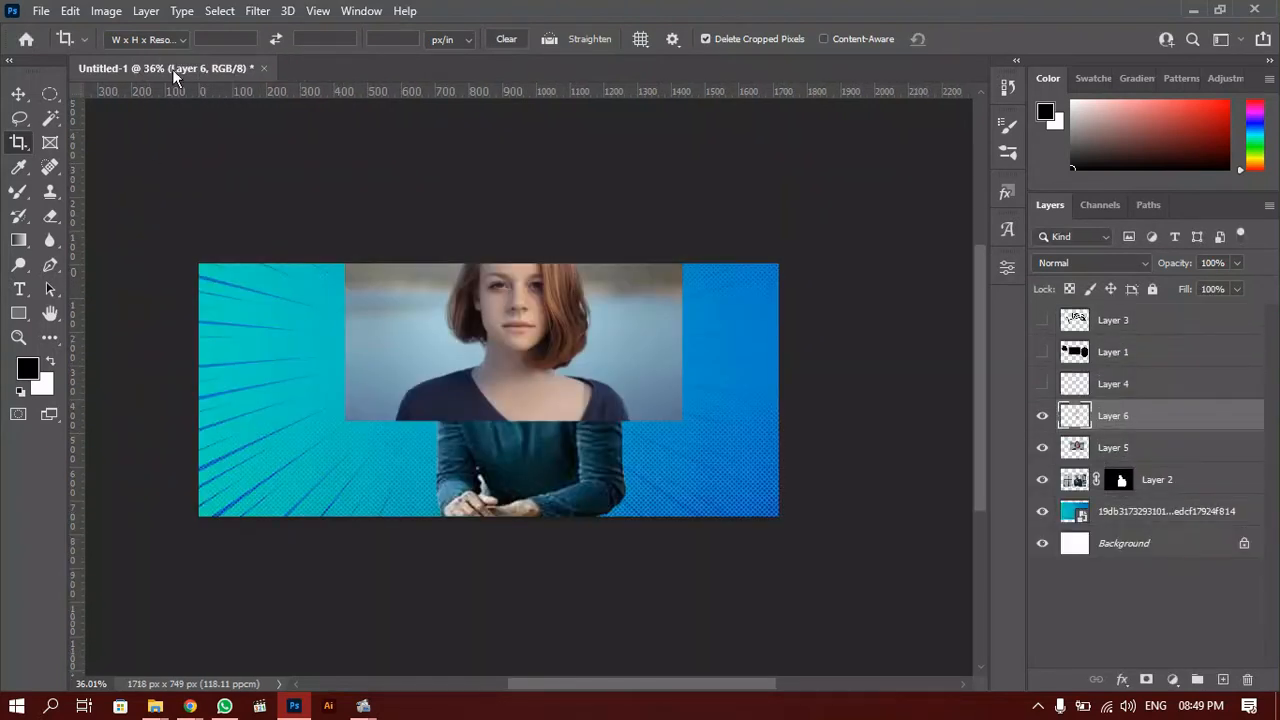
key("ctrl+z")
Crop the canvas to a 1:1 square of about 1389 px around the portrait, with Delete Cropped Pixels turned off.
left_click(186, 40)
left_click(150, 112)
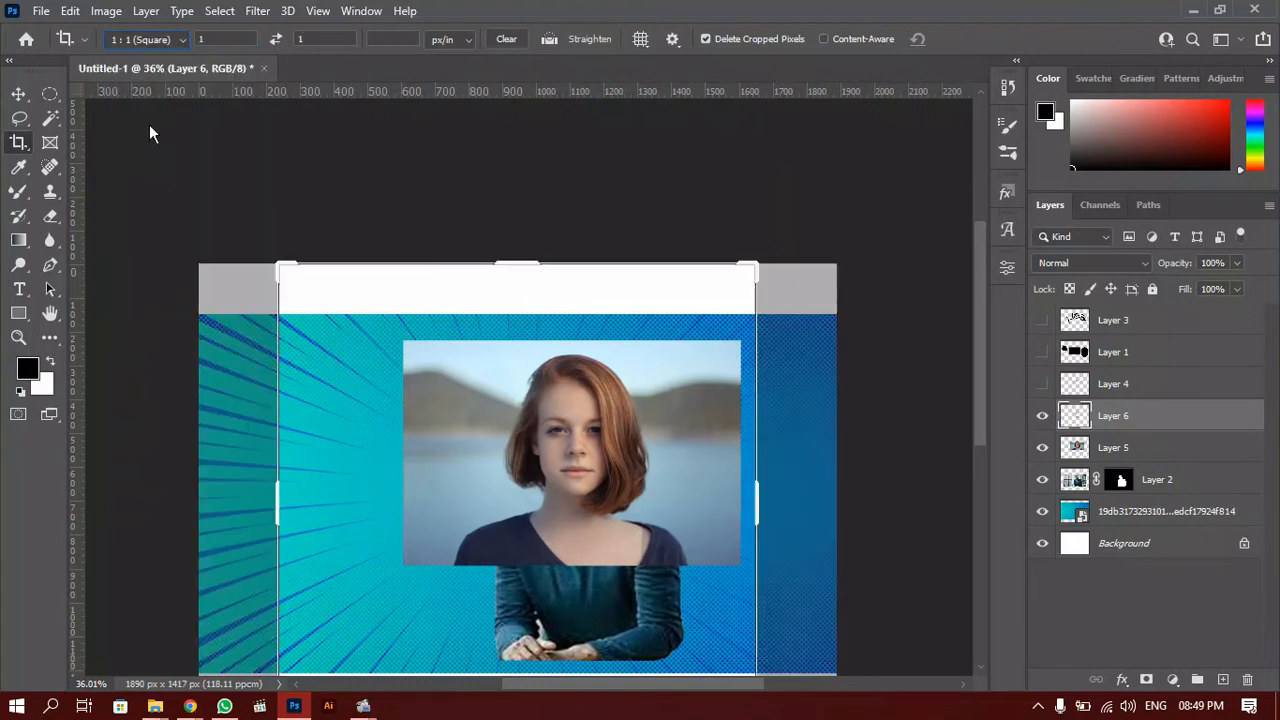
left_click_drag(283, 207, 240, 260)
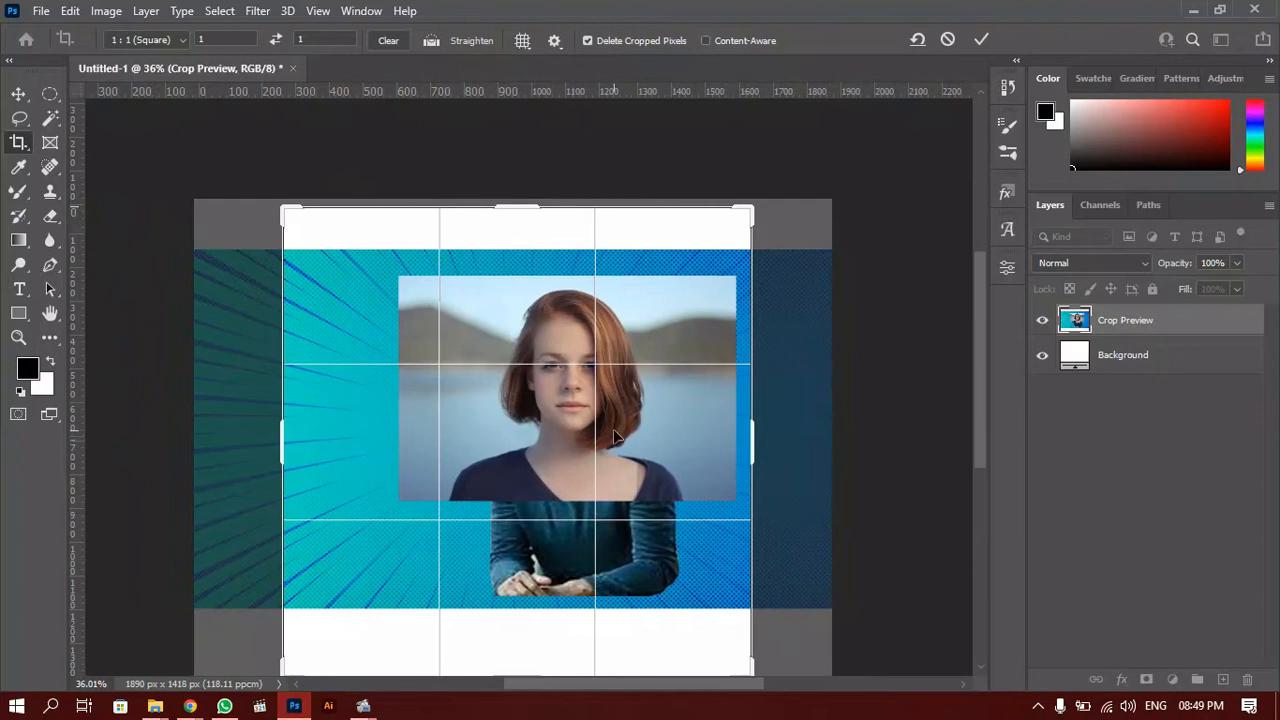
scroll(540, 347, "down", 2)
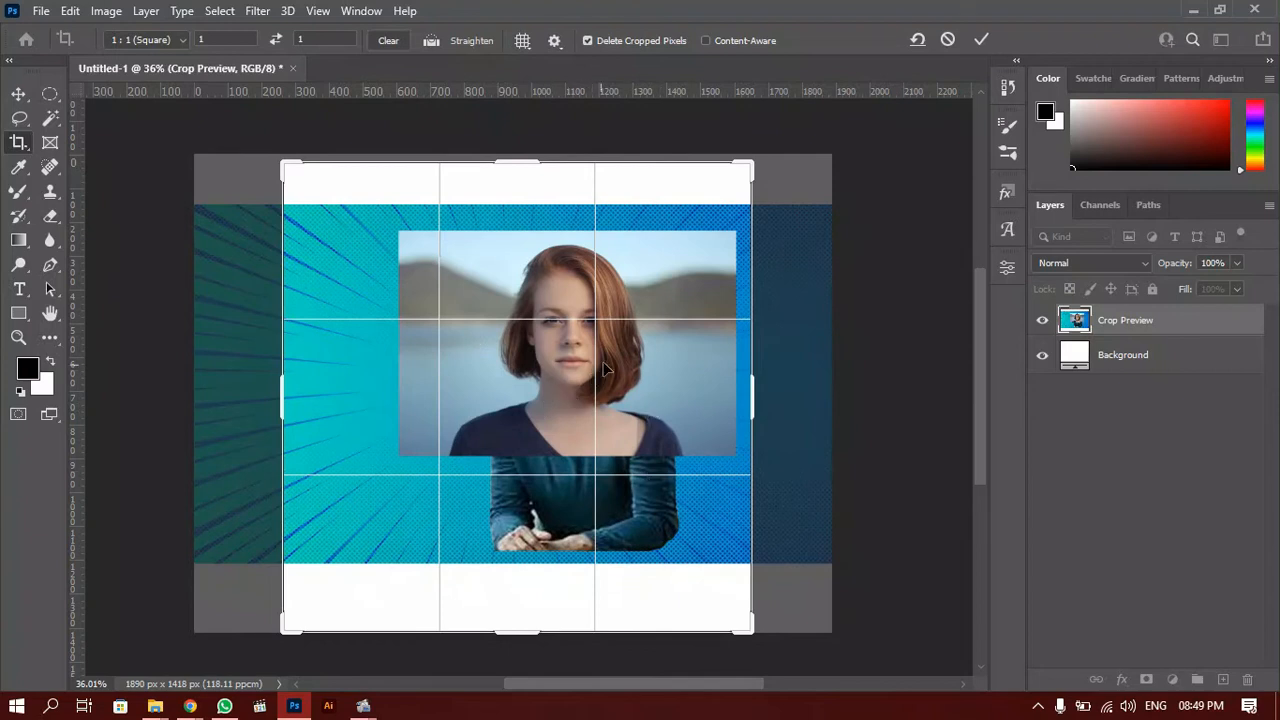
left_click_drag(630, 428, 552, 389)
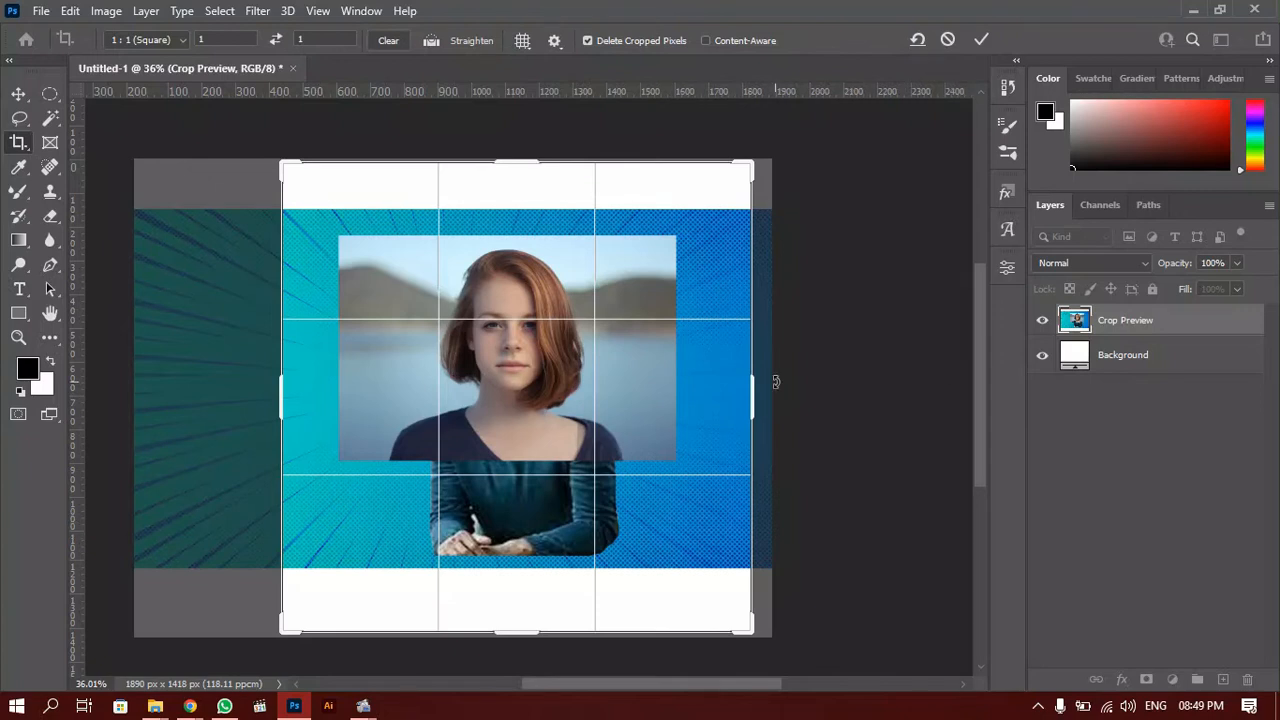
left_click(587, 40)
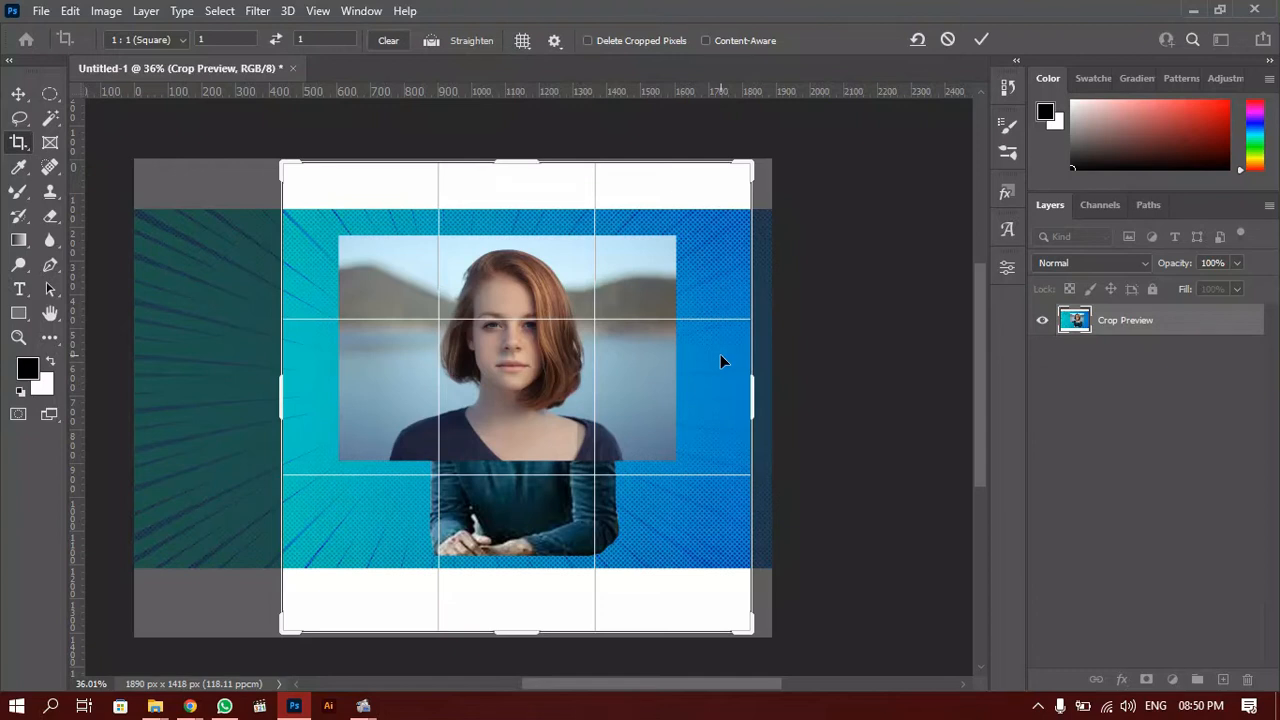
key("Return")
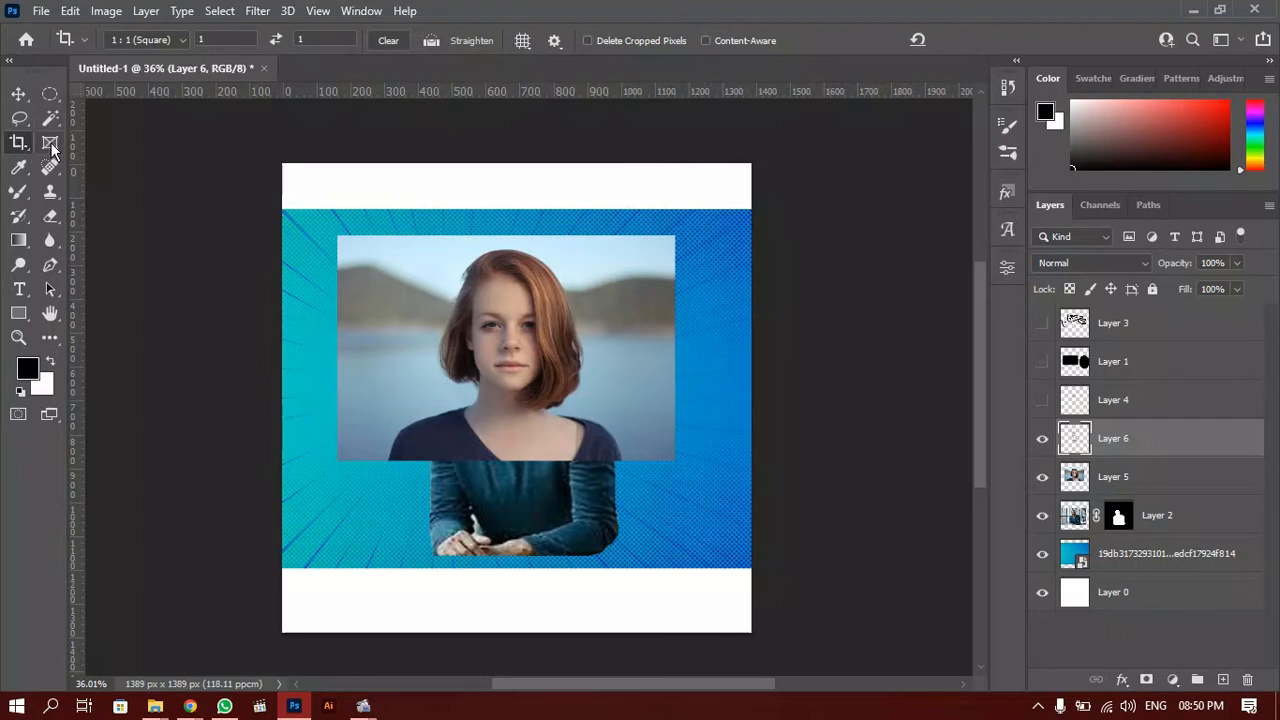
Draw a rectangular frame with the Frame tool just inside the portrait photo's edges, using Layer 6 as its content.
key("k")
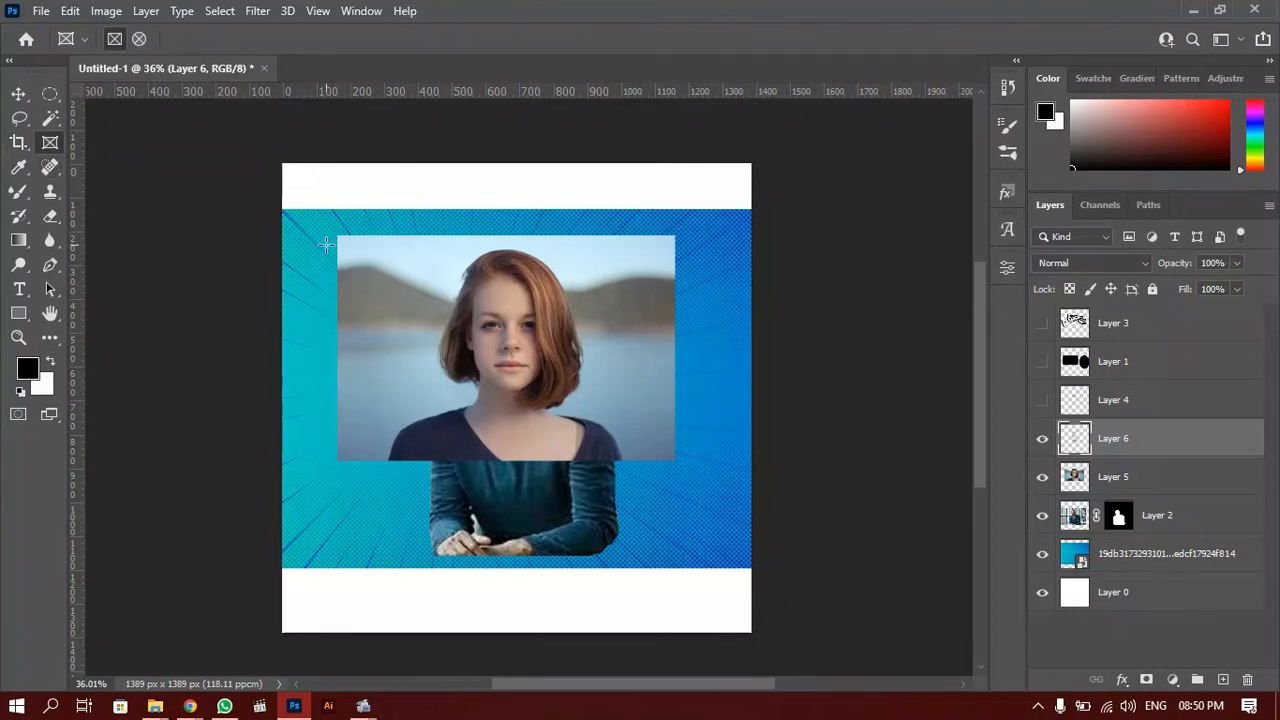
left_click_drag(337, 236, 545, 402)
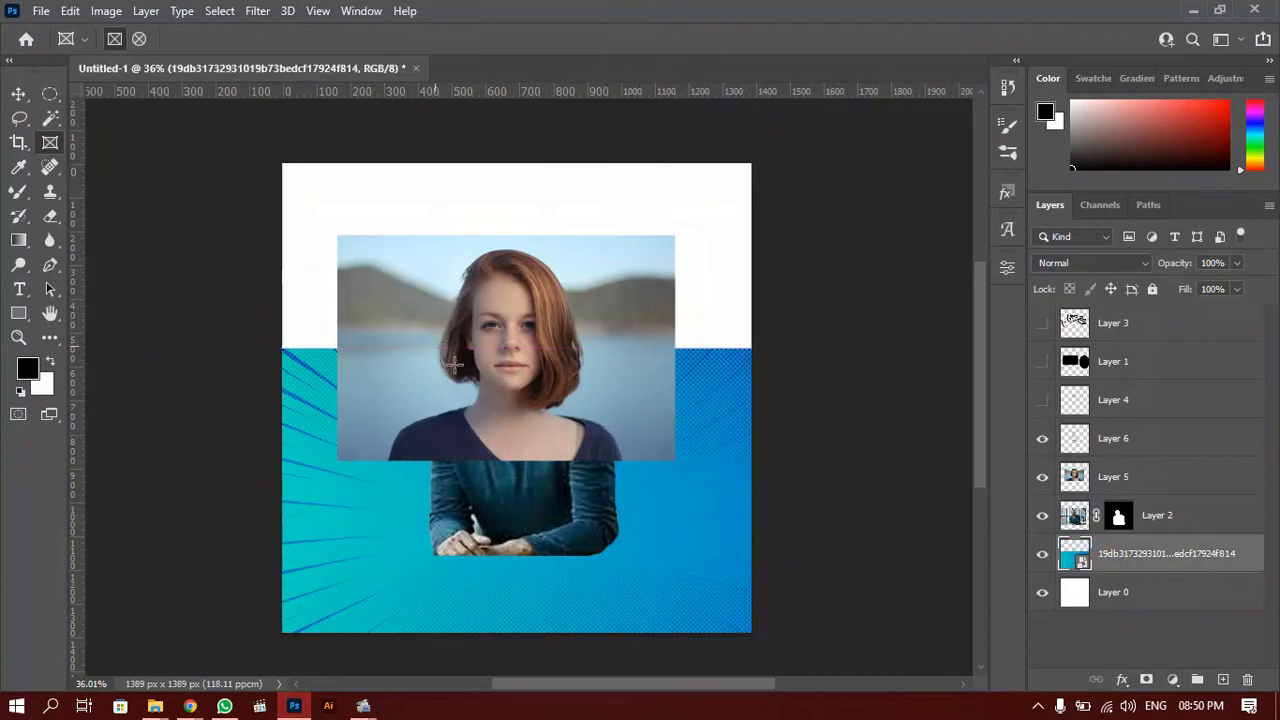
key("ctrl+z")
left_click_drag(346, 247, 657, 458)
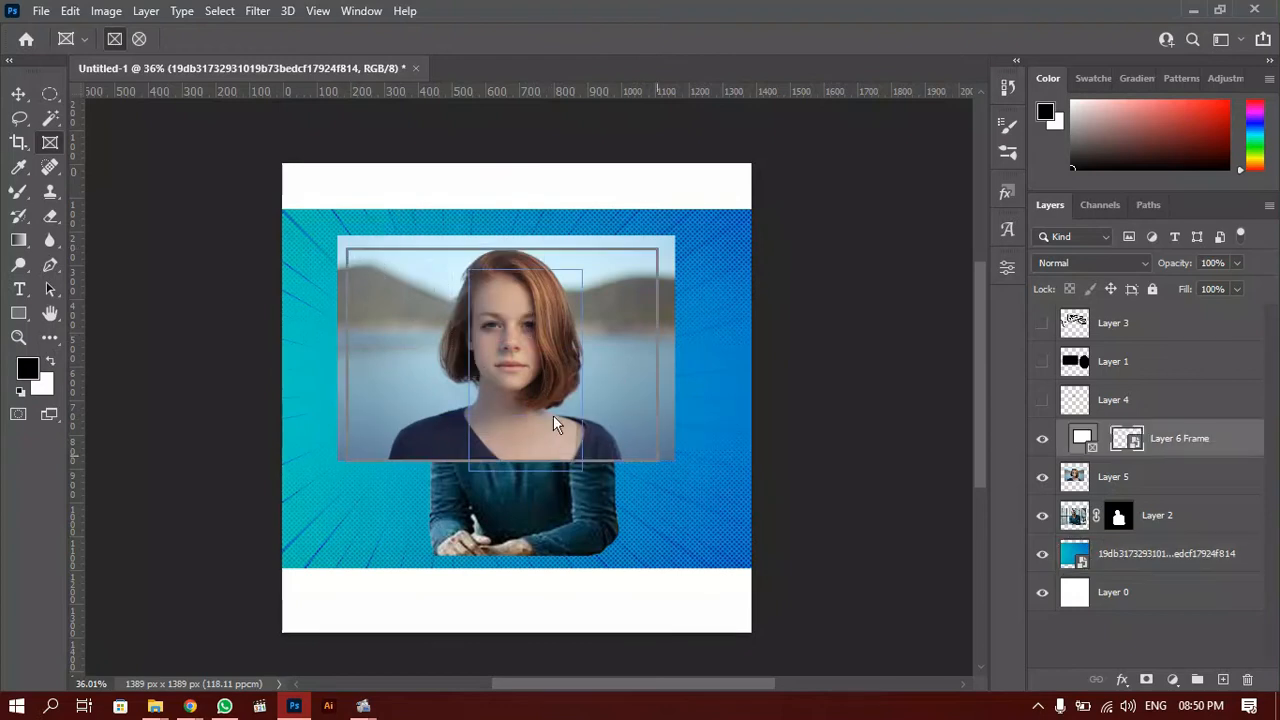
scroll(609, 429, "up", 2)
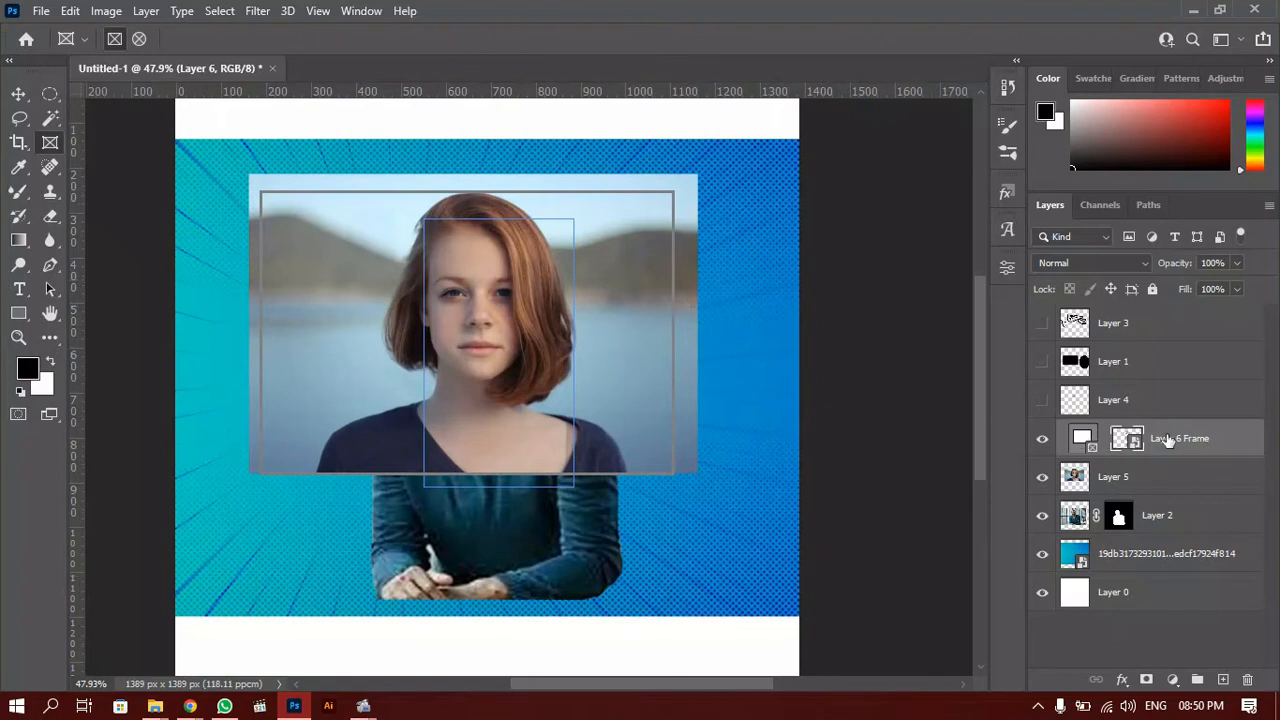
Select Layer 5 and draw a rectangular frame exactly around the whole portrait photo.
left_click(1072, 478)
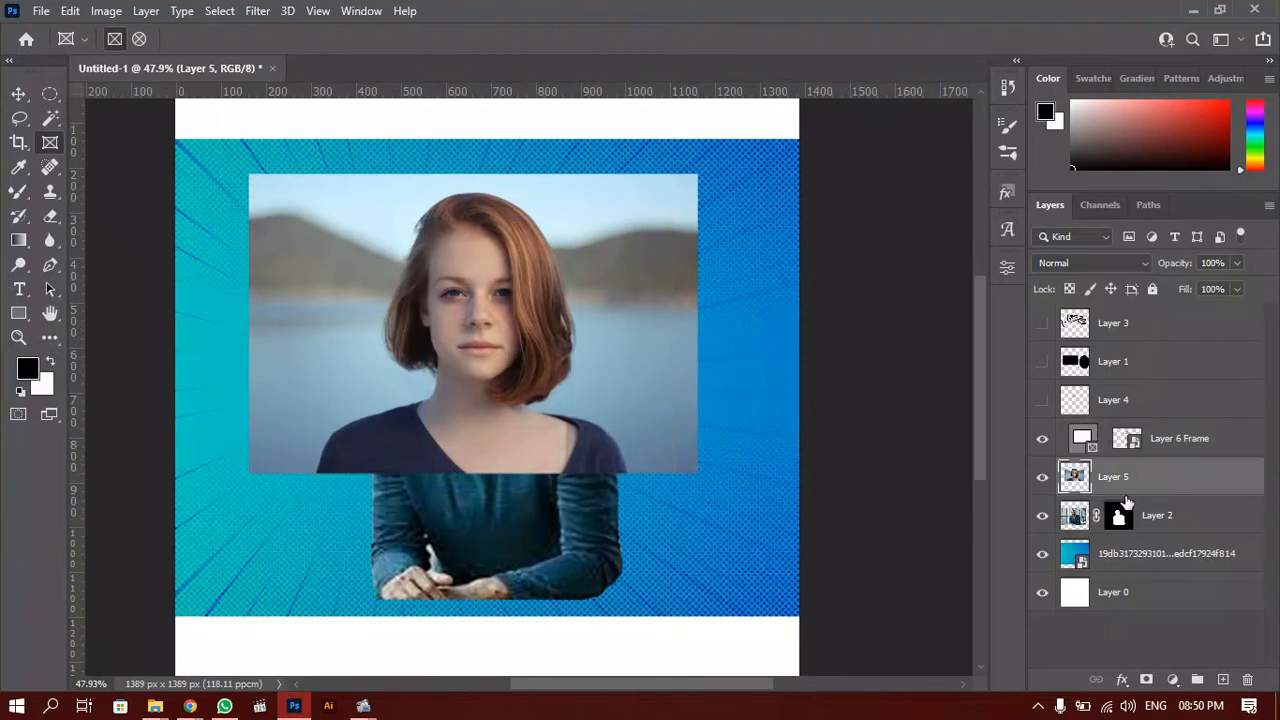
left_click(274, 196)
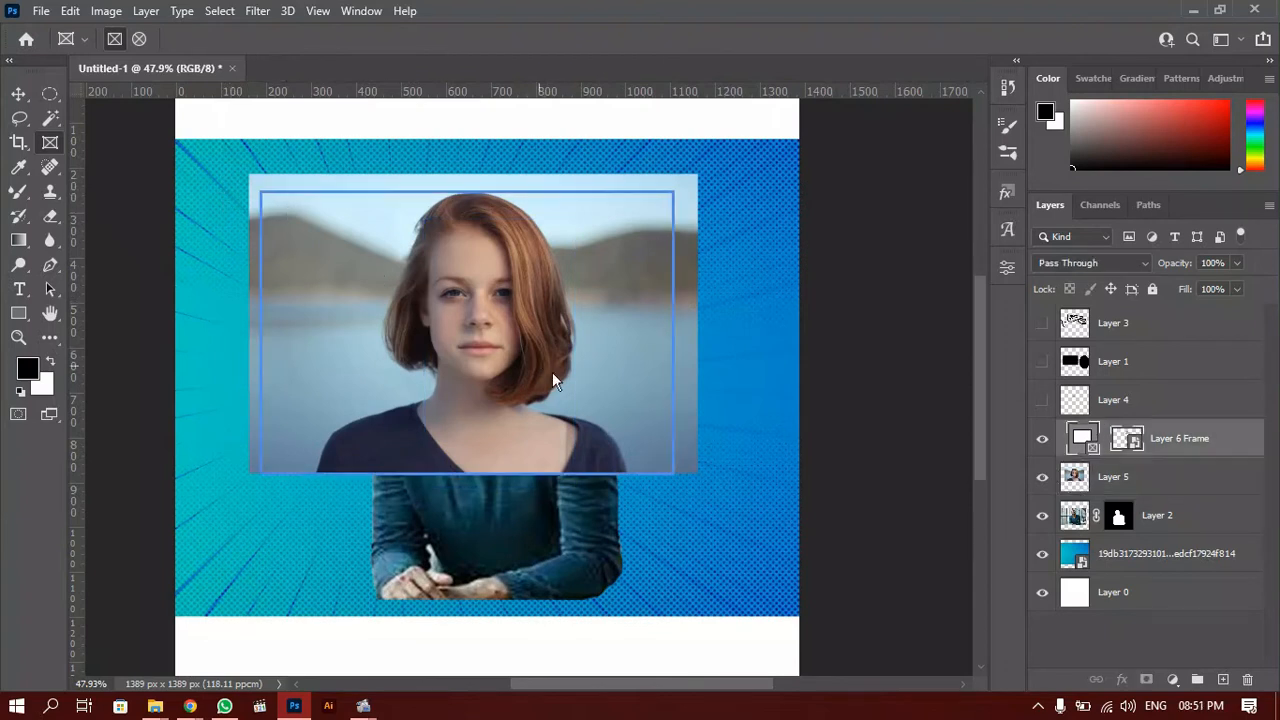
left_click(1180, 478)
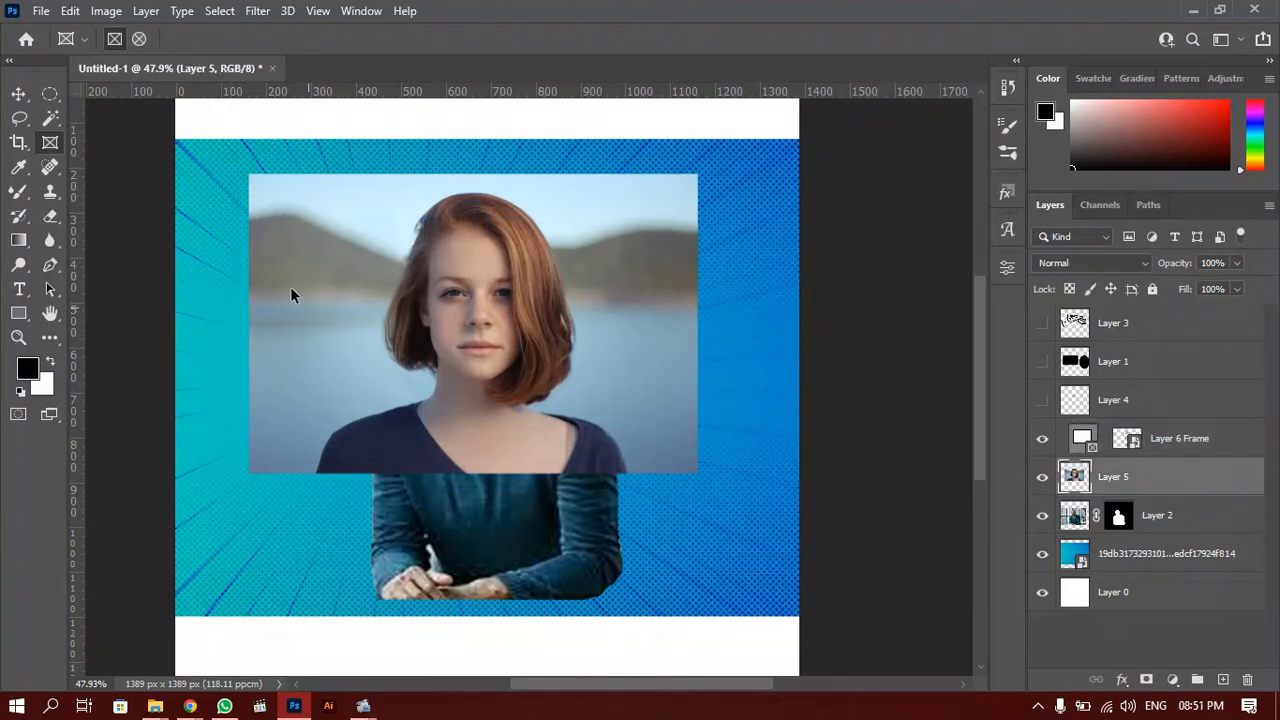
left_click_drag(246, 173, 698, 472)
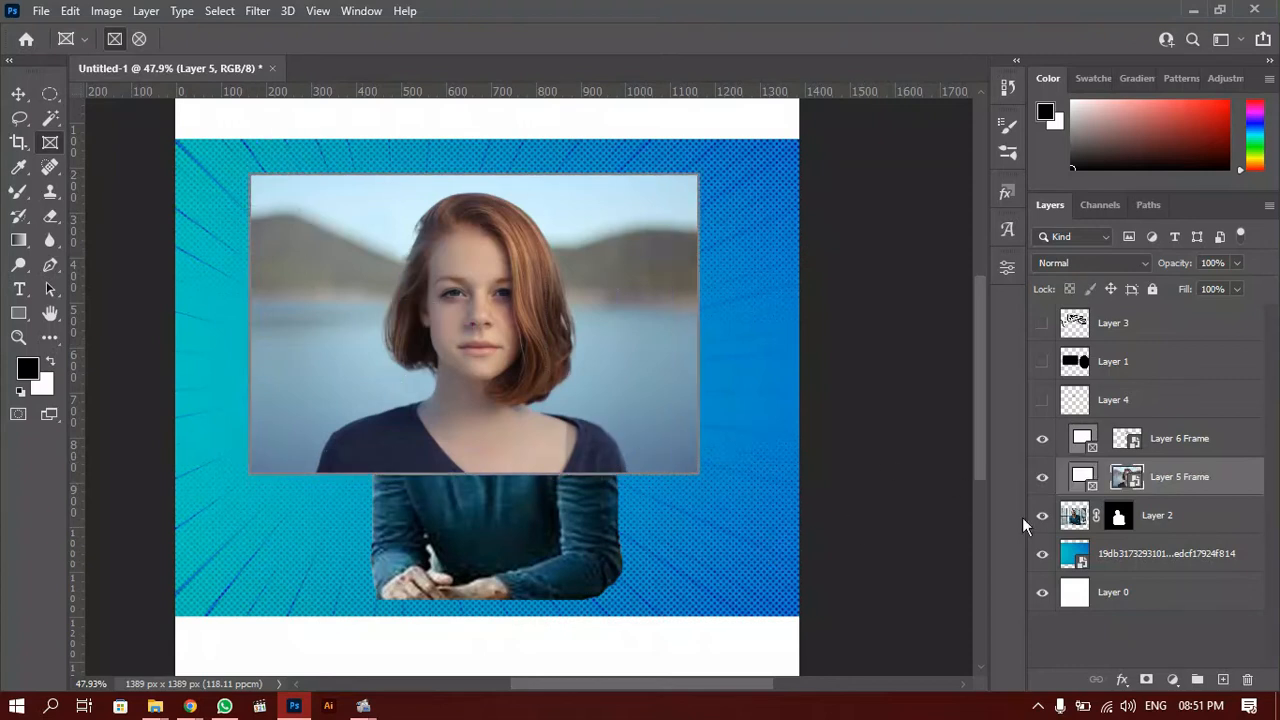
Toggle the visibility of both frame layers, leaving Layer 5 Frame shown and Layer 6 Frame hidden.
left_click(1043, 441)
left_click(1043, 478)
left_click(1043, 478)
left_click(1043, 440)
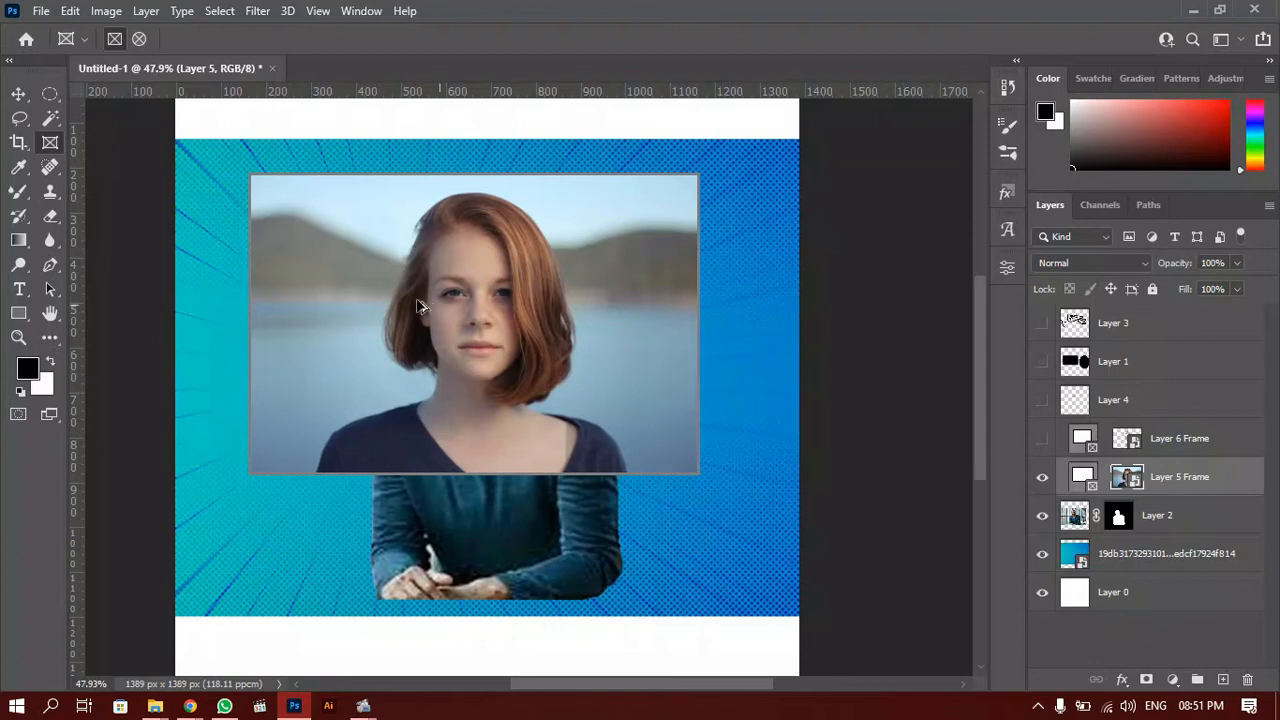
Sample colours from the eye, the sky and the hair with the Eyedropper, ending with a light brown hair tone as foreground.
scroll(360, 291, "down", 3)
left_click_drag(502, 342, 575, 383)
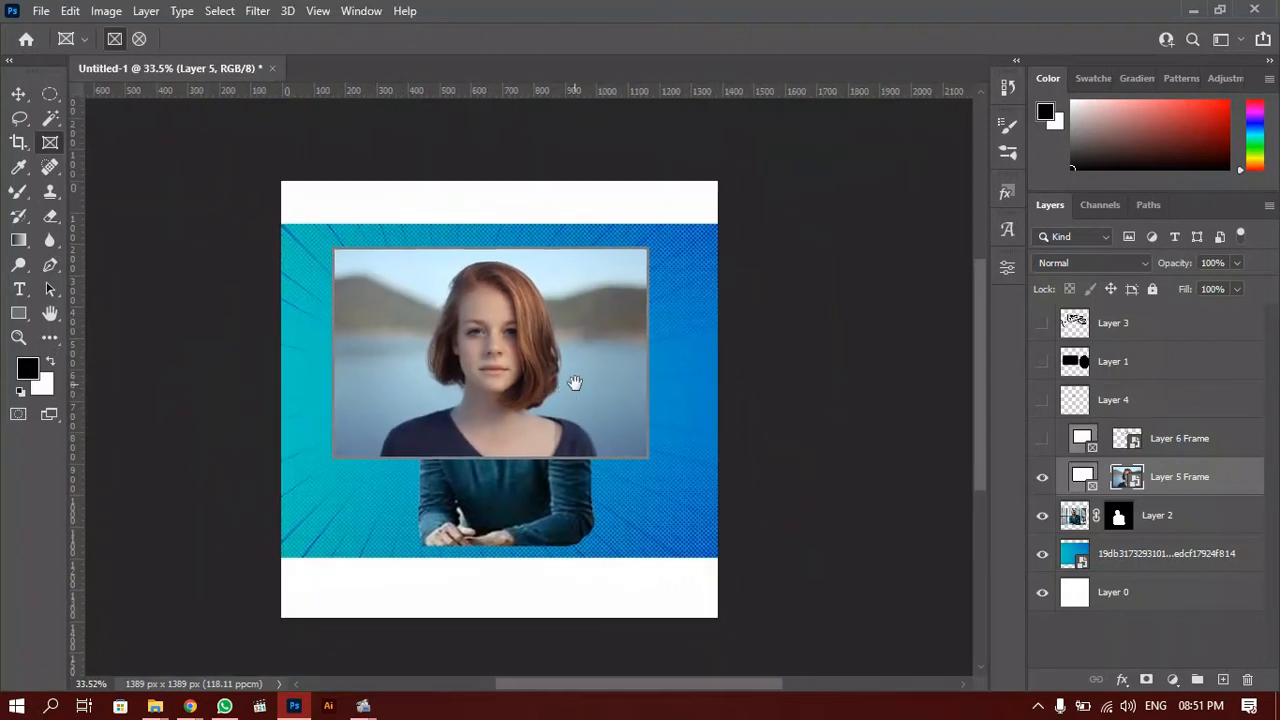
left_click(16, 170)
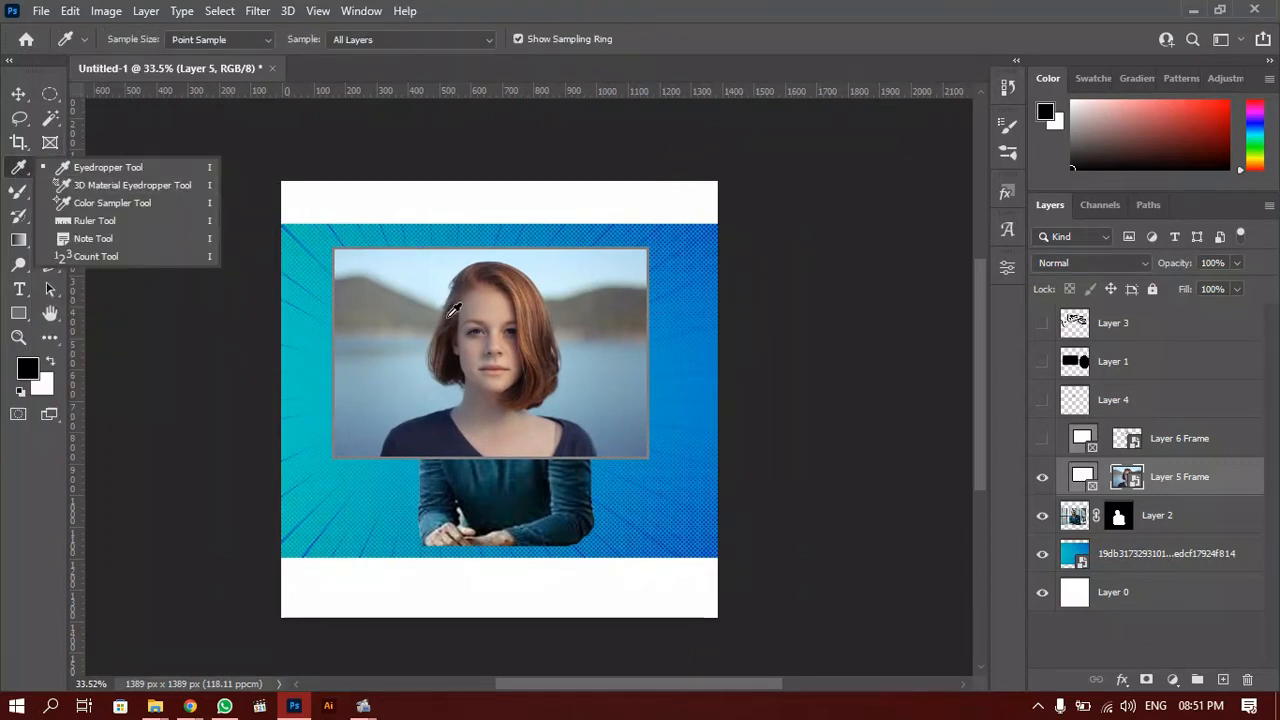
left_click(482, 336)
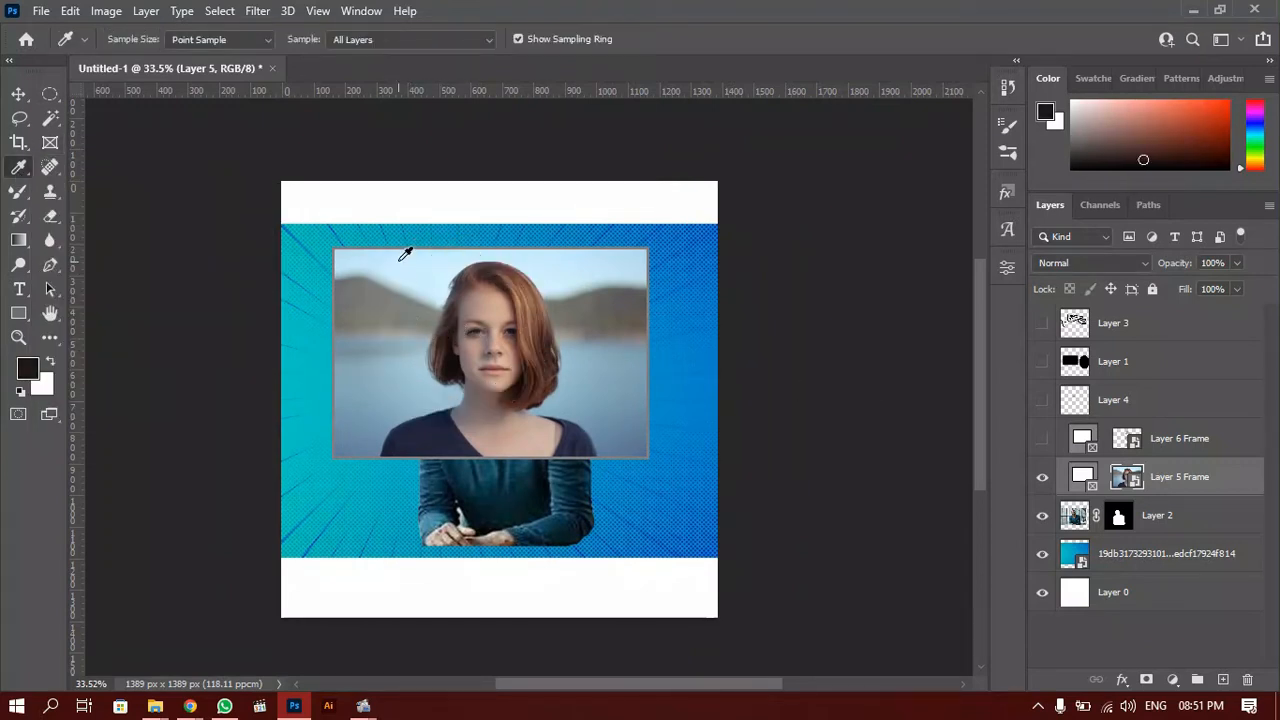
left_click(416, 271)
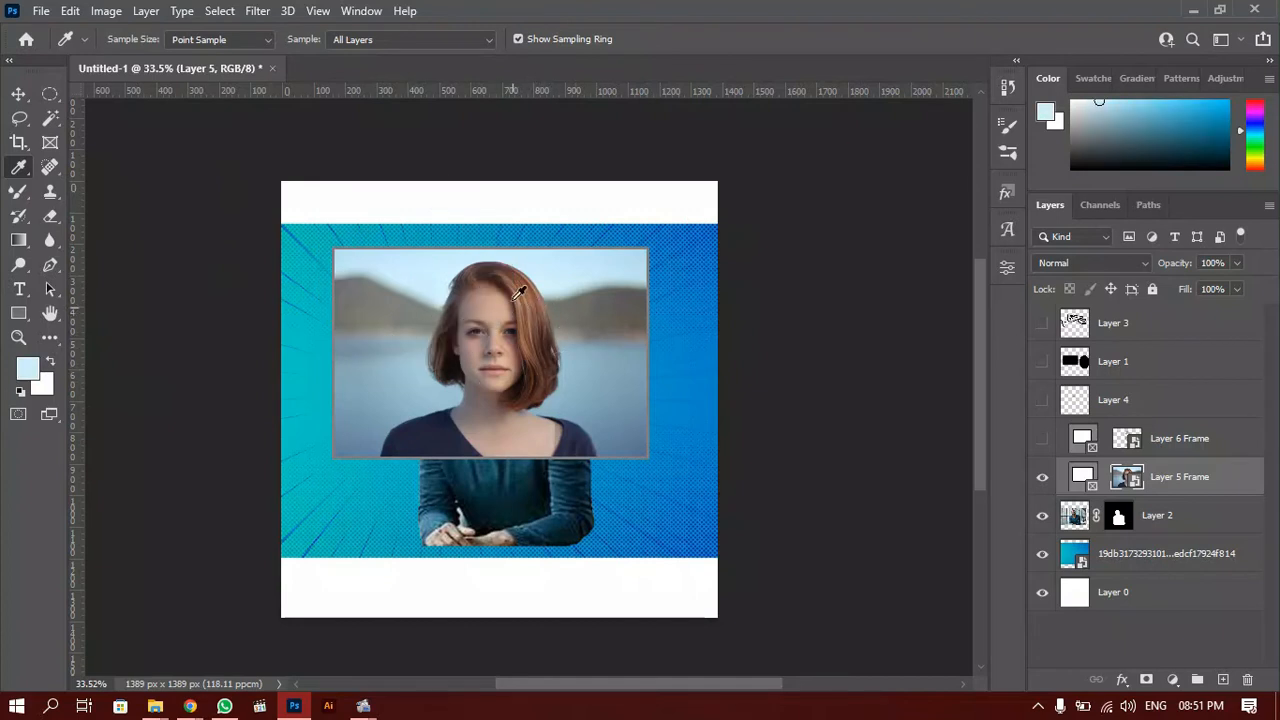
left_click(531, 316)
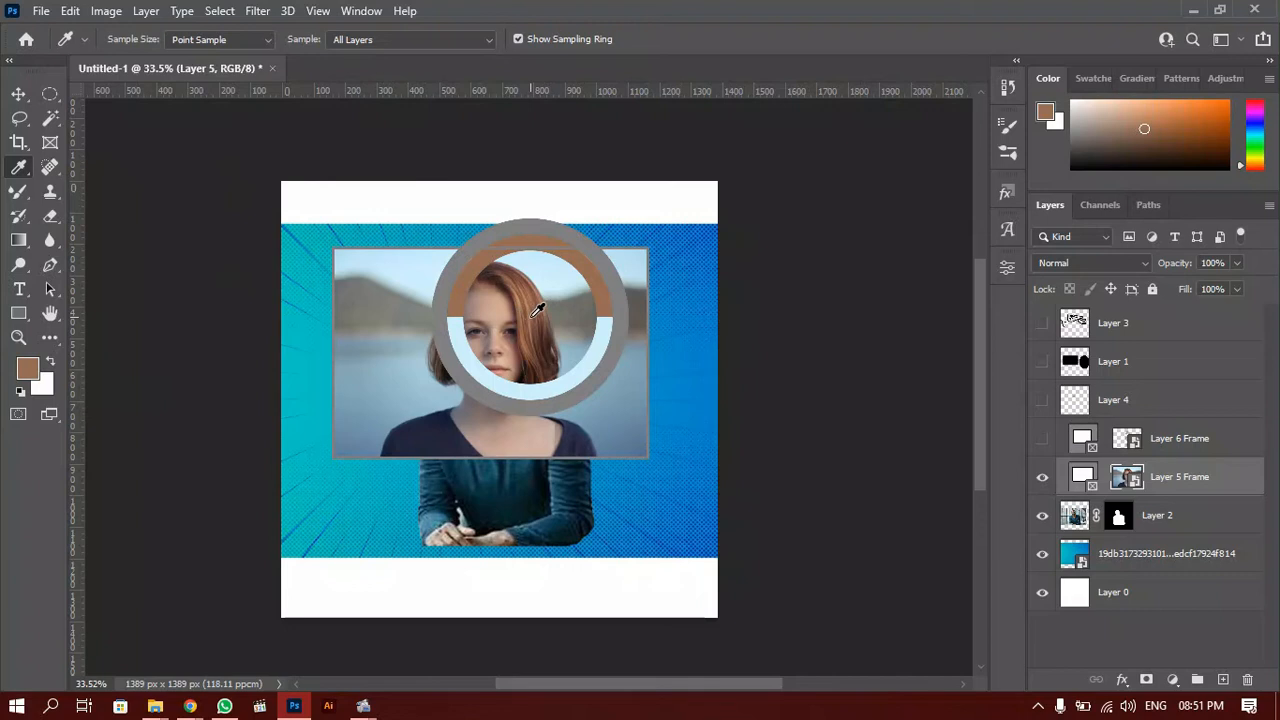
mouse_move(537, 311)
left_mouse_down()
mouse_move(560, 339)
mouse_move(620, 303)
mouse_move(614, 263)
mouse_move(617, 355)
mouse_move(540, 338)
mouse_move(528, 292)
mouse_move(535, 313)
left_mouse_up()
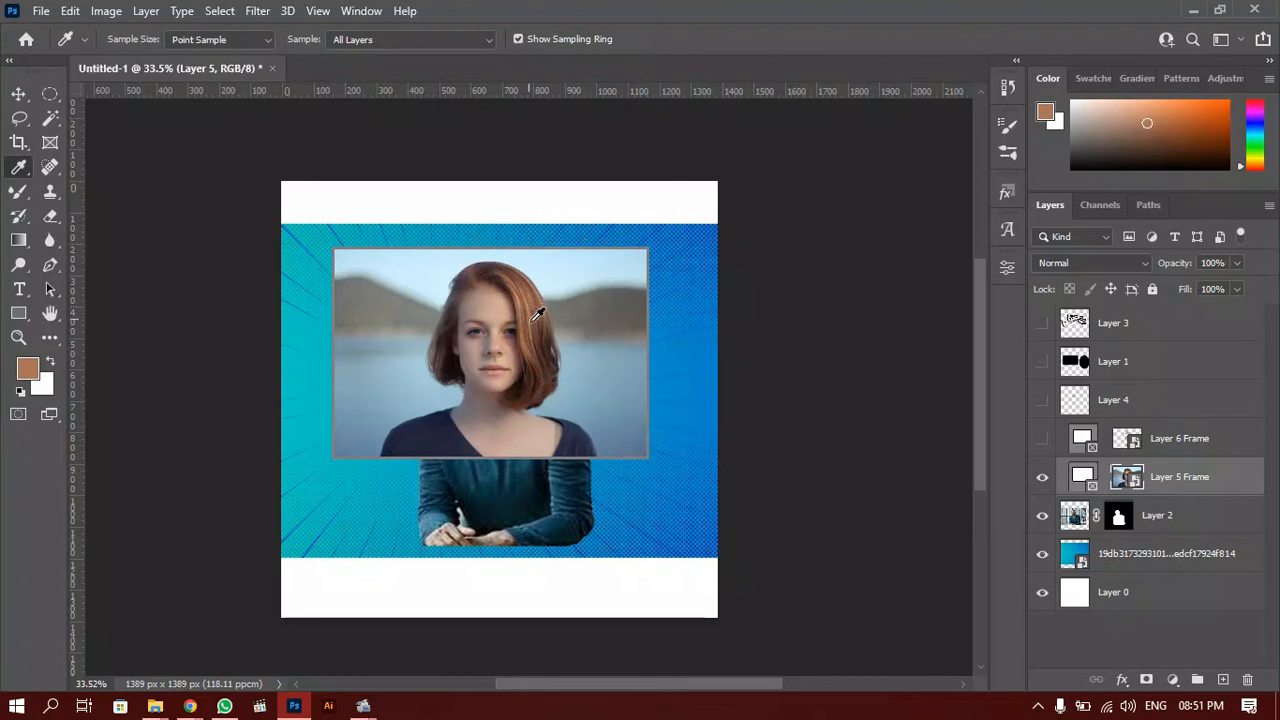
Swap the foreground and background colours and sample a dark brown from the hair as the foreground.
key("x")
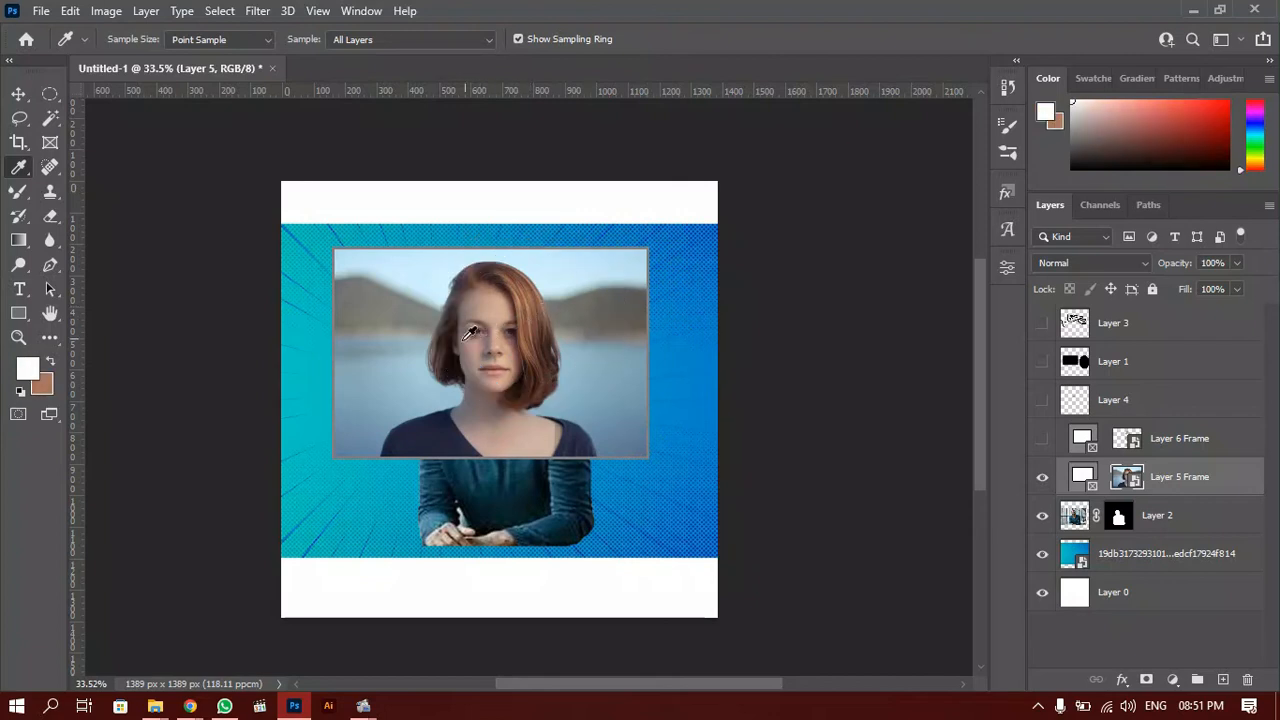
left_click_drag(444, 362, 446, 349)
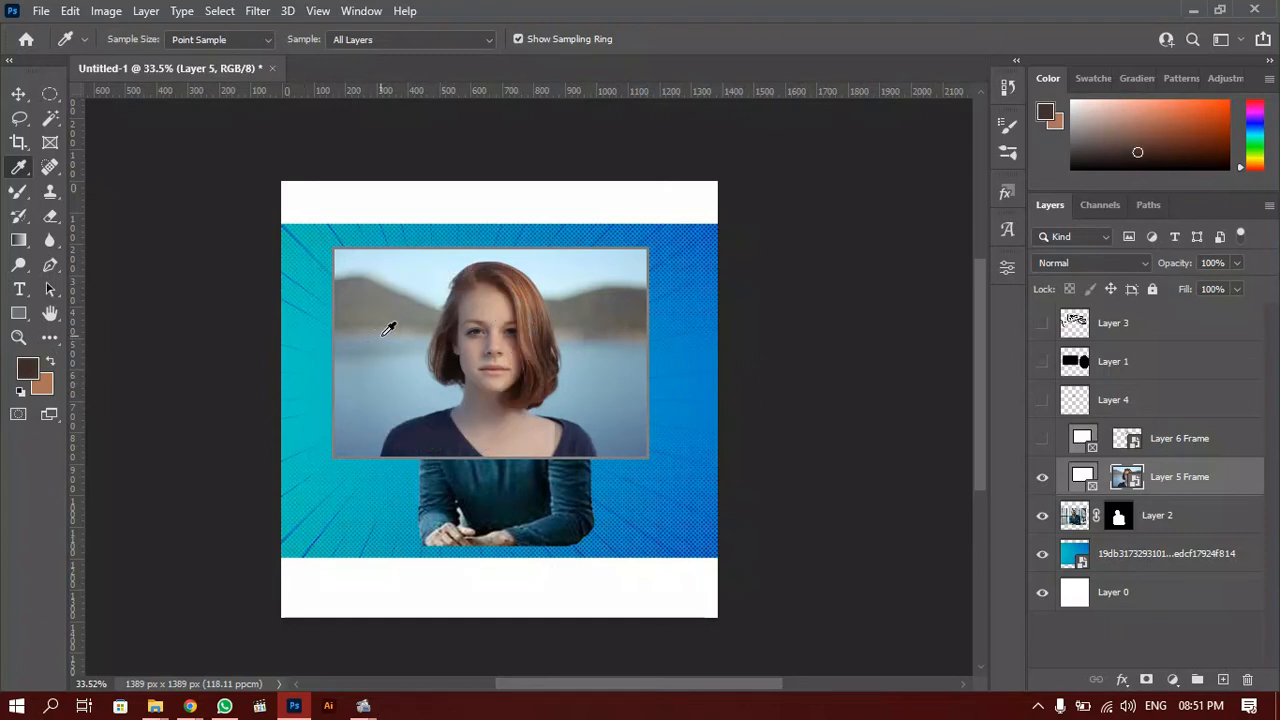
Switch from the Mixer Brush to the Brush tool and add a new empty layer above Layer 5 Frame.
scroll(466, 337, "up", 5)
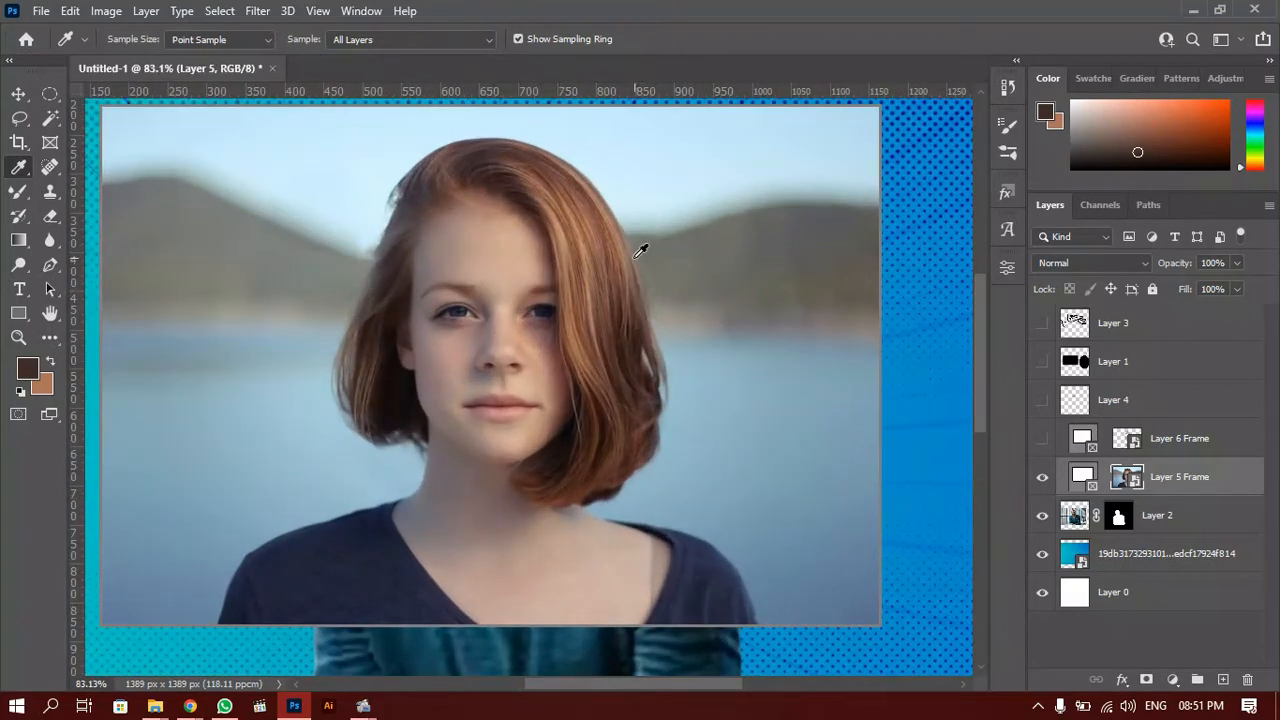
key("b")
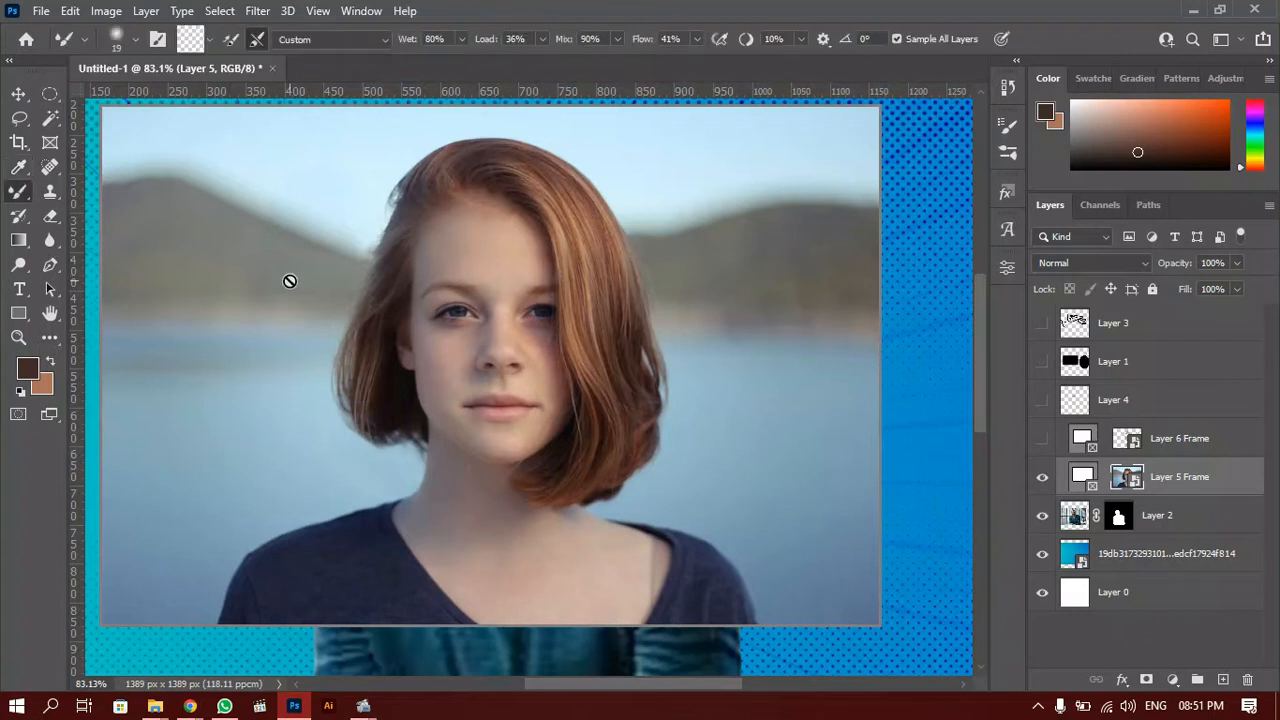
right_click(18, 191)
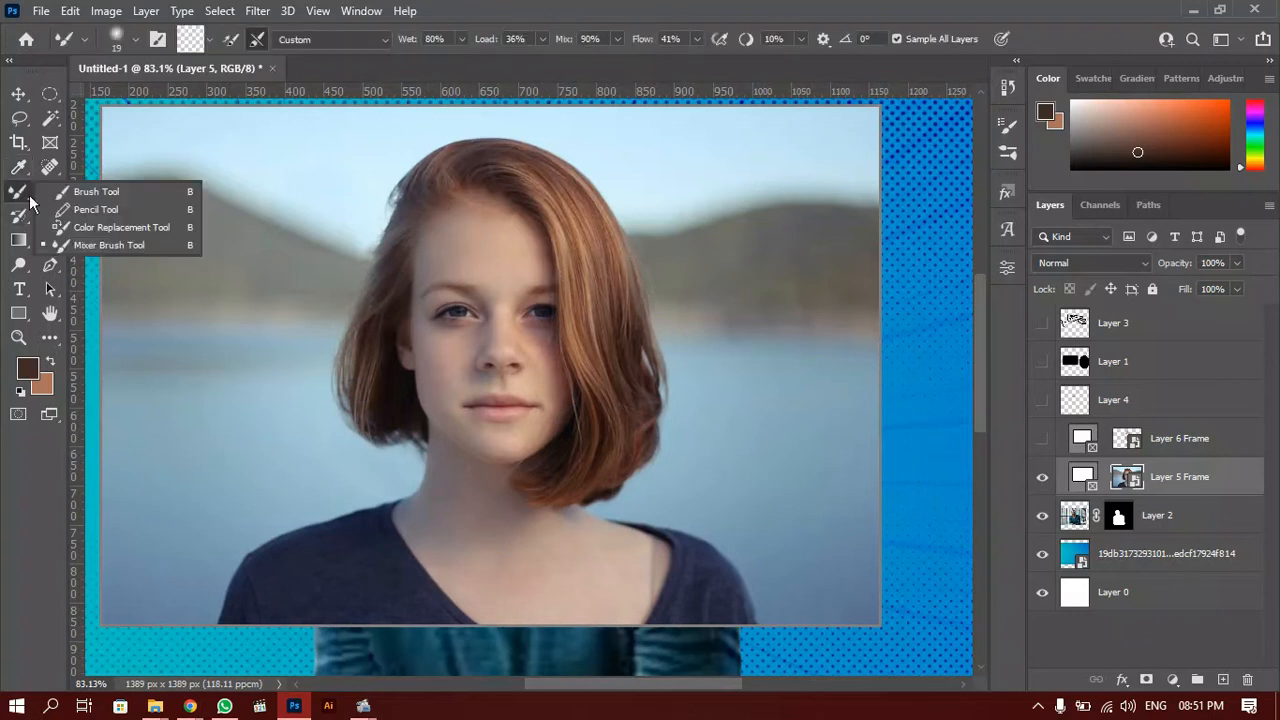
left_click(100, 191)
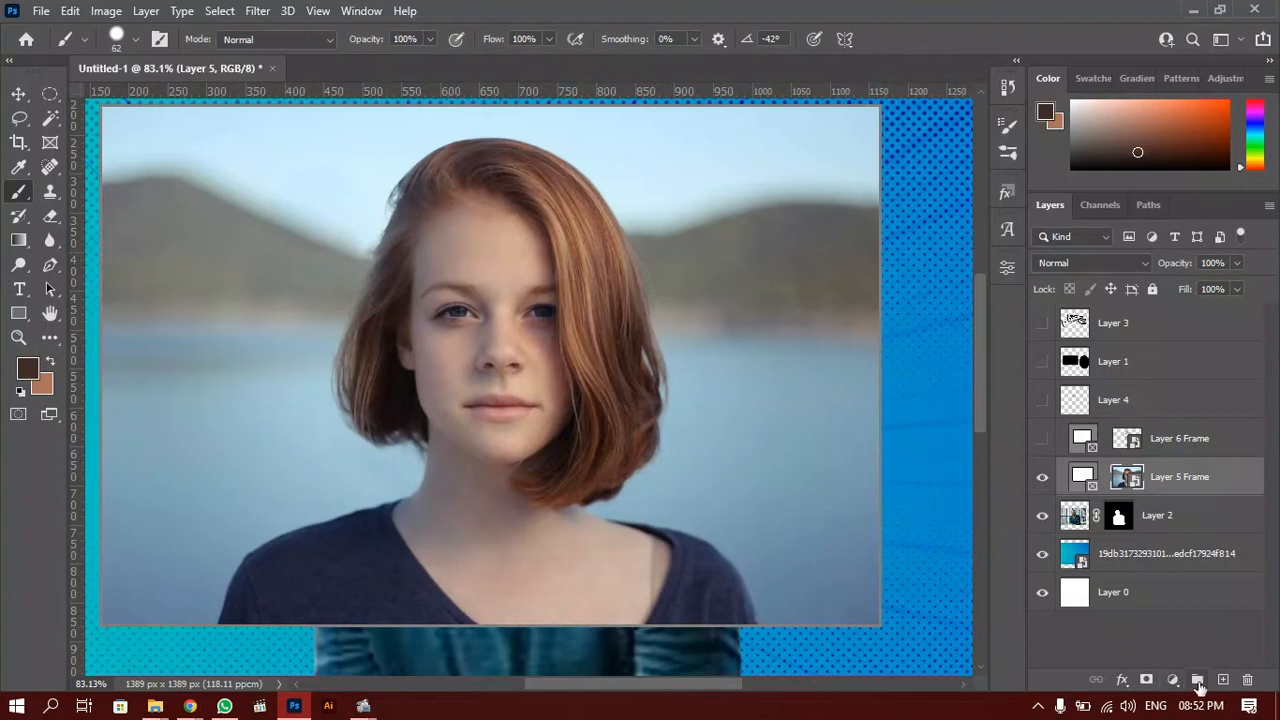
left_click(1222, 679)
Try Layer 7 beneath the hidden Layer 5 Frame, and return it above the visible frame.
left_click(1042, 479)
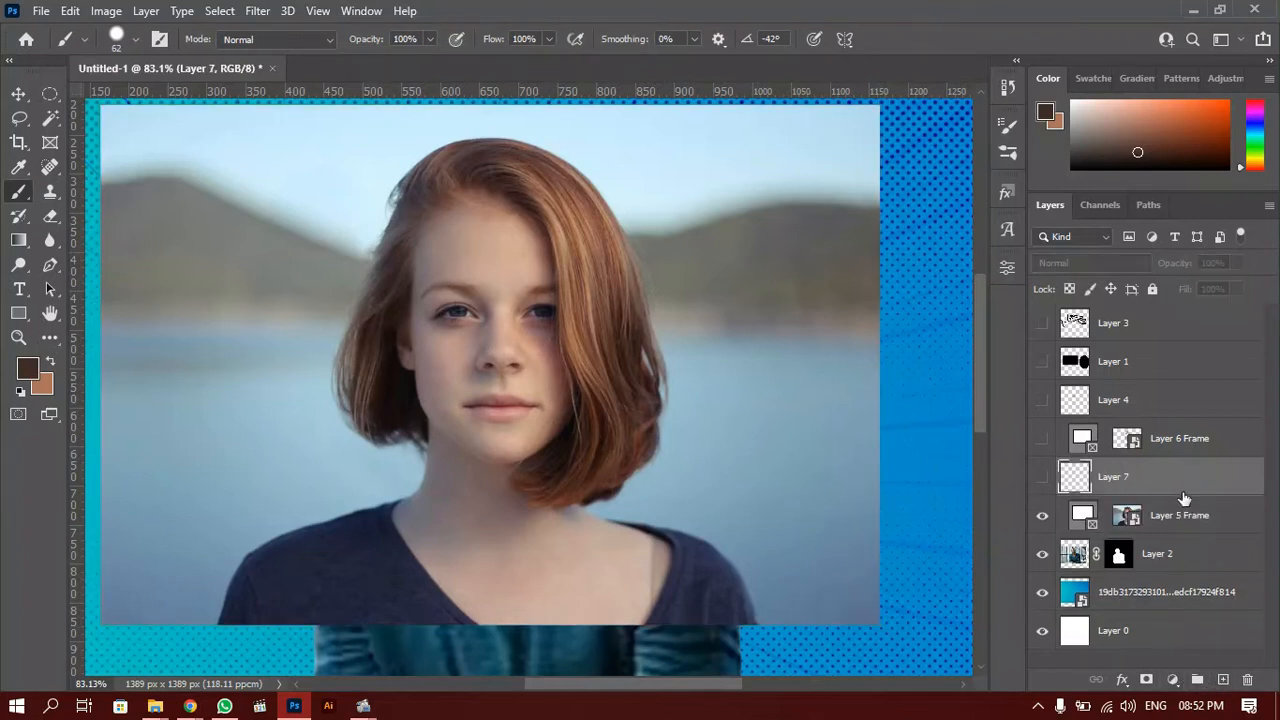
left_click(1042, 478)
left_click_drag(1194, 505, 1192, 458)
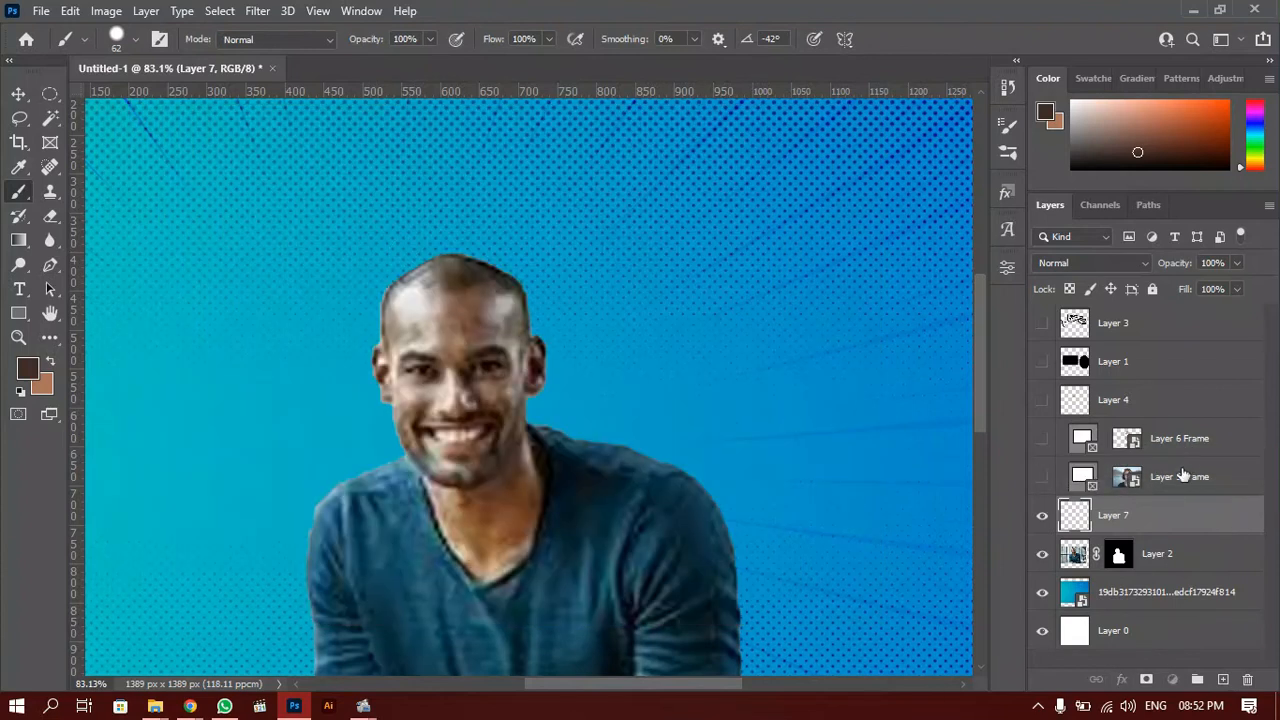
left_click(1044, 478)
left_click_drag(1166, 503, 1178, 460)
left_click_drag(1165, 524, 1100, 458)
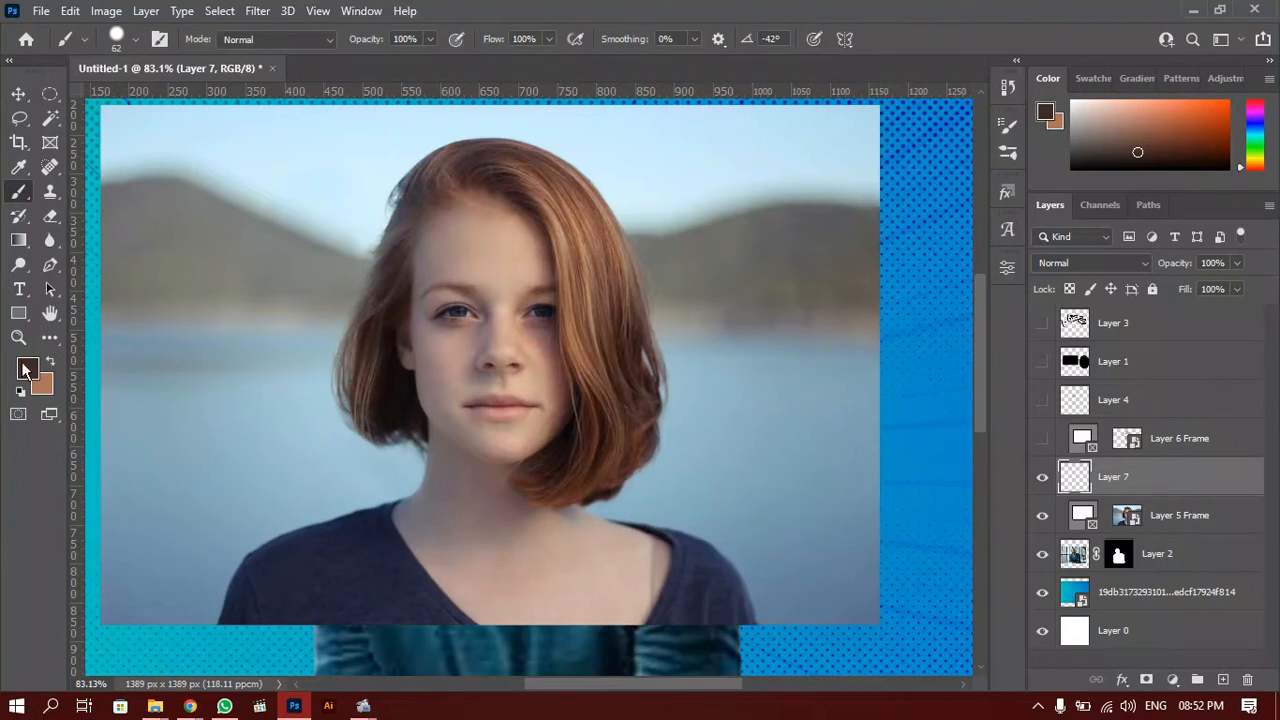
Paint dark brown over the dark hair beside the ear on Layer 7 with a soft 25 px brush.
scroll(352, 337, "up", 10)
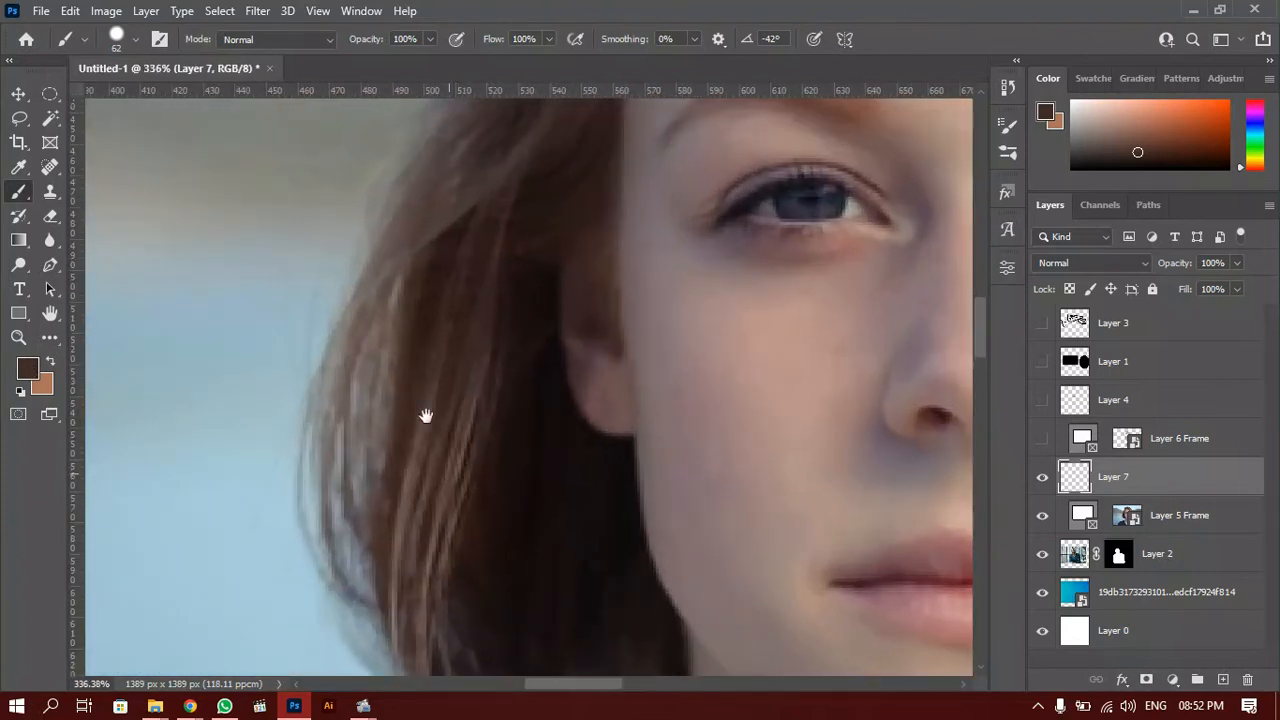
left_click_drag(426, 416, 356, 271)
mouse_move(446, 355)
left_mouse_down()
mouse_move(352, 364)
mouse_move(407, 347)
mouse_move(416, 265)
mouse_move(384, 266)
left_mouse_up()
mouse_move(423, 371)
left_mouse_down()
mouse_move(466, 268)
mouse_move(505, 437)
mouse_move(527, 326)
mouse_move(538, 468)
mouse_move(458, 415)
mouse_move(391, 482)
mouse_move(370, 442)
mouse_move(468, 382)
mouse_move(450, 461)
mouse_move(400, 466)
mouse_move(518, 452)
mouse_move(427, 339)
mouse_move(424, 303)
mouse_move(420, 393)
mouse_move(428, 323)
mouse_move(441, 384)
mouse_move(456, 380)
mouse_move(464, 396)
mouse_move(470, 468)
mouse_move(446, 458)
mouse_move(489, 486)
mouse_move(488, 475)
mouse_move(424, 470)
mouse_move(404, 283)
mouse_move(448, 288)
left_mouse_up()
scroll(378, 432, "down", 3)
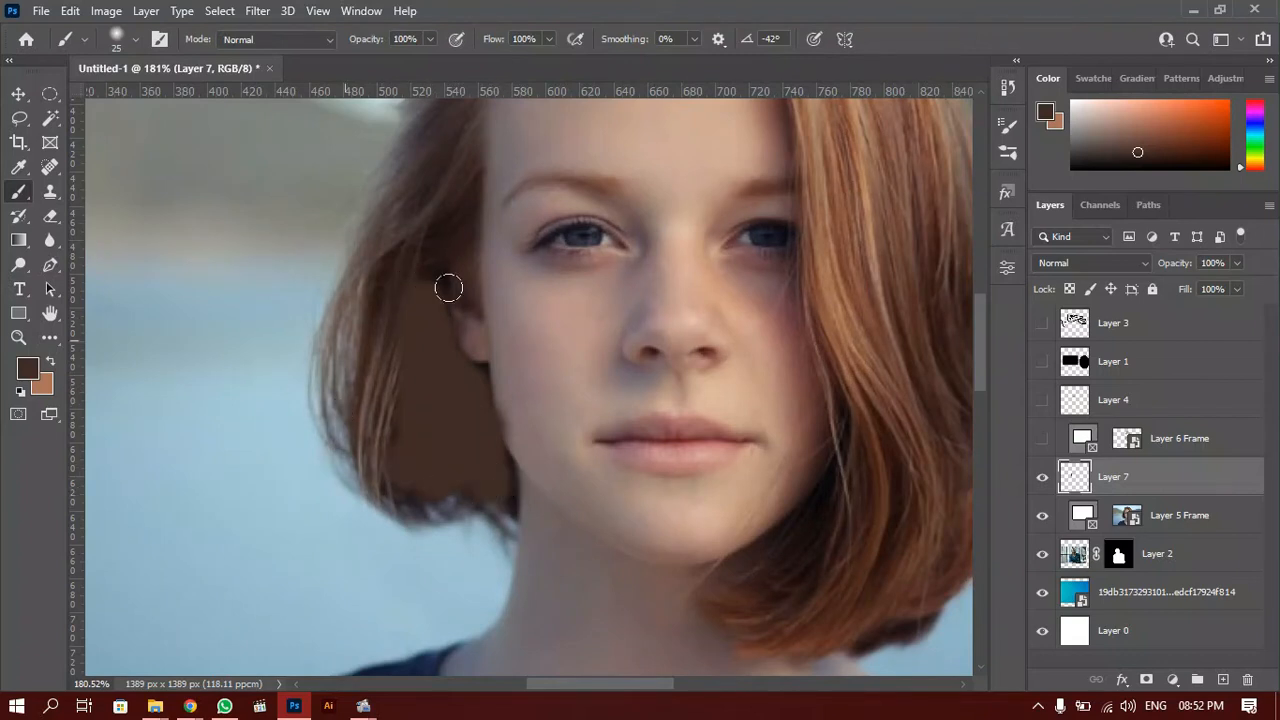
Preview blend modes such as Overlay and Subtract on Layer 7 and return it to Normal.
left_click(1138, 263)
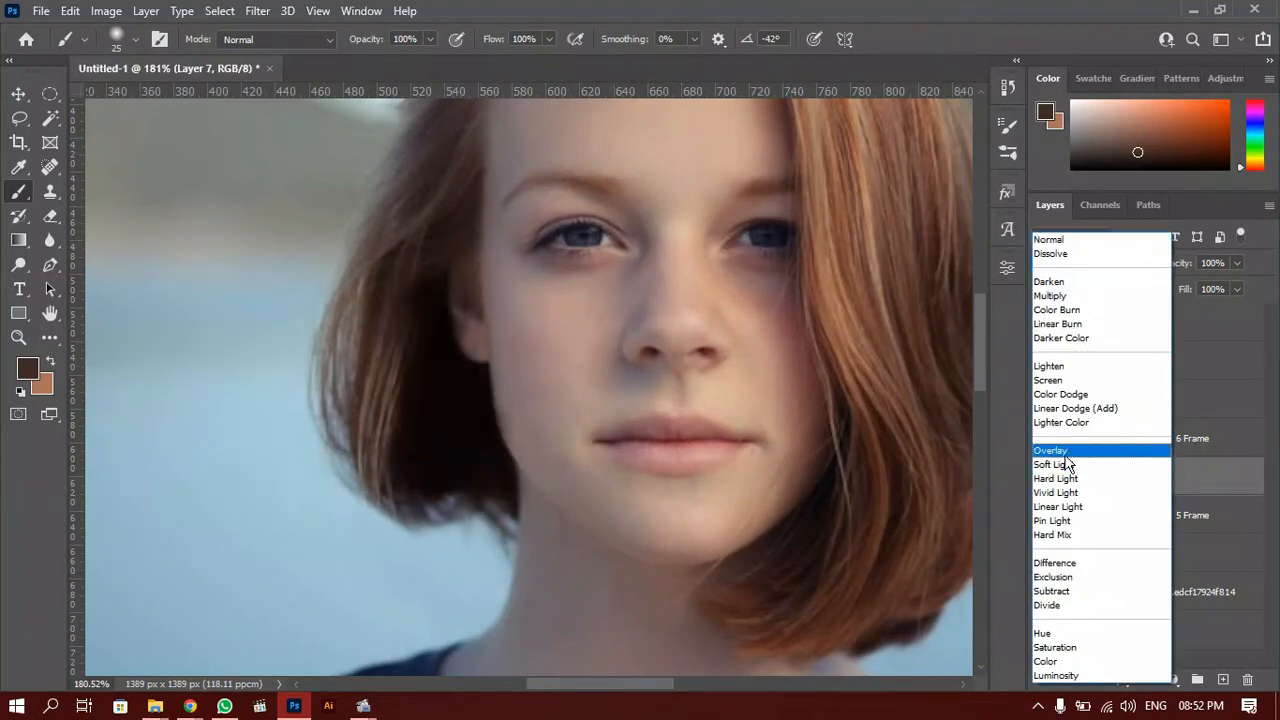
left_click(1080, 450)
left_click(1095, 264)
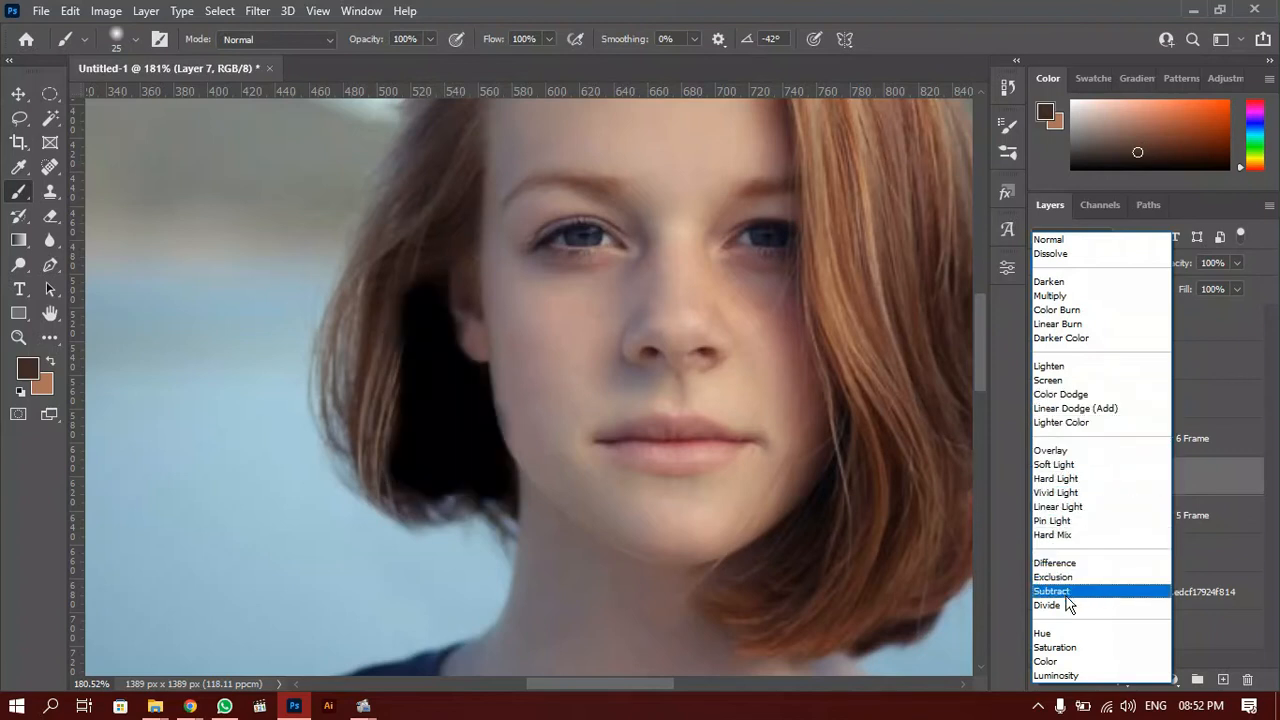
left_click(1092, 240)
Switch to the Google Meet call in Chrome, turn on the microphone and return to Photoshop.
key("alt+Tab")
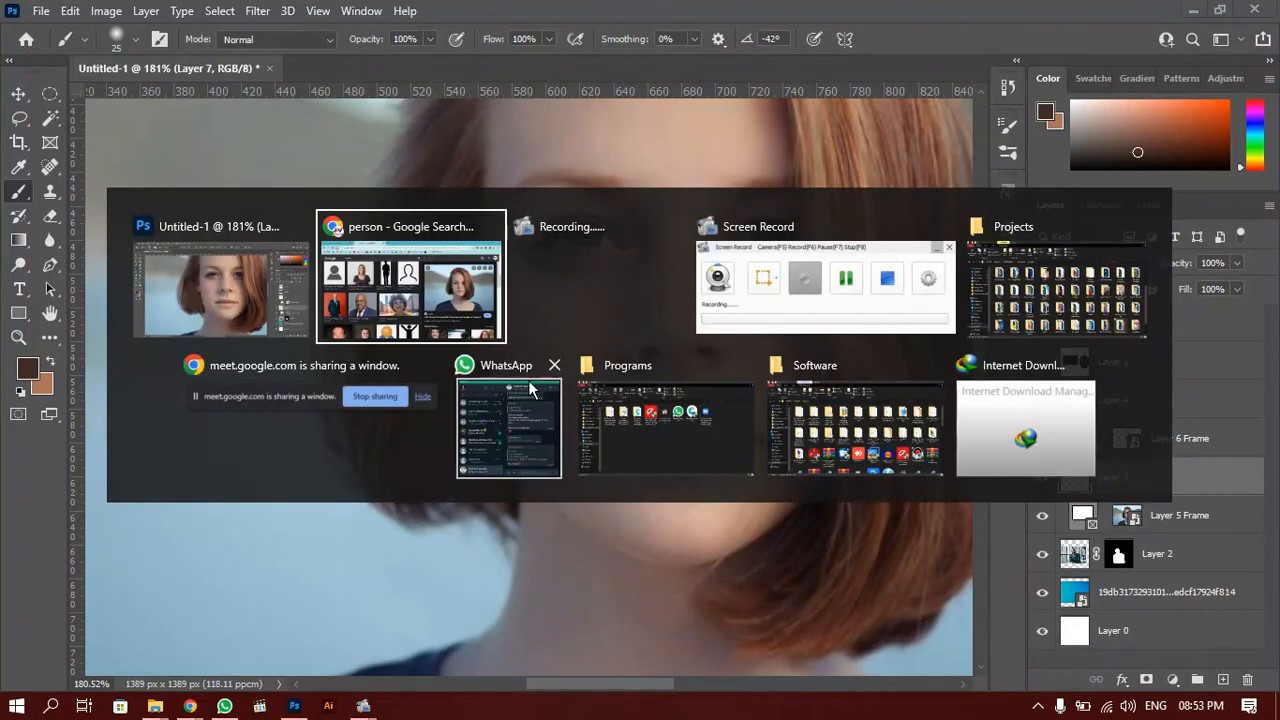
key("ctrl+Tab")
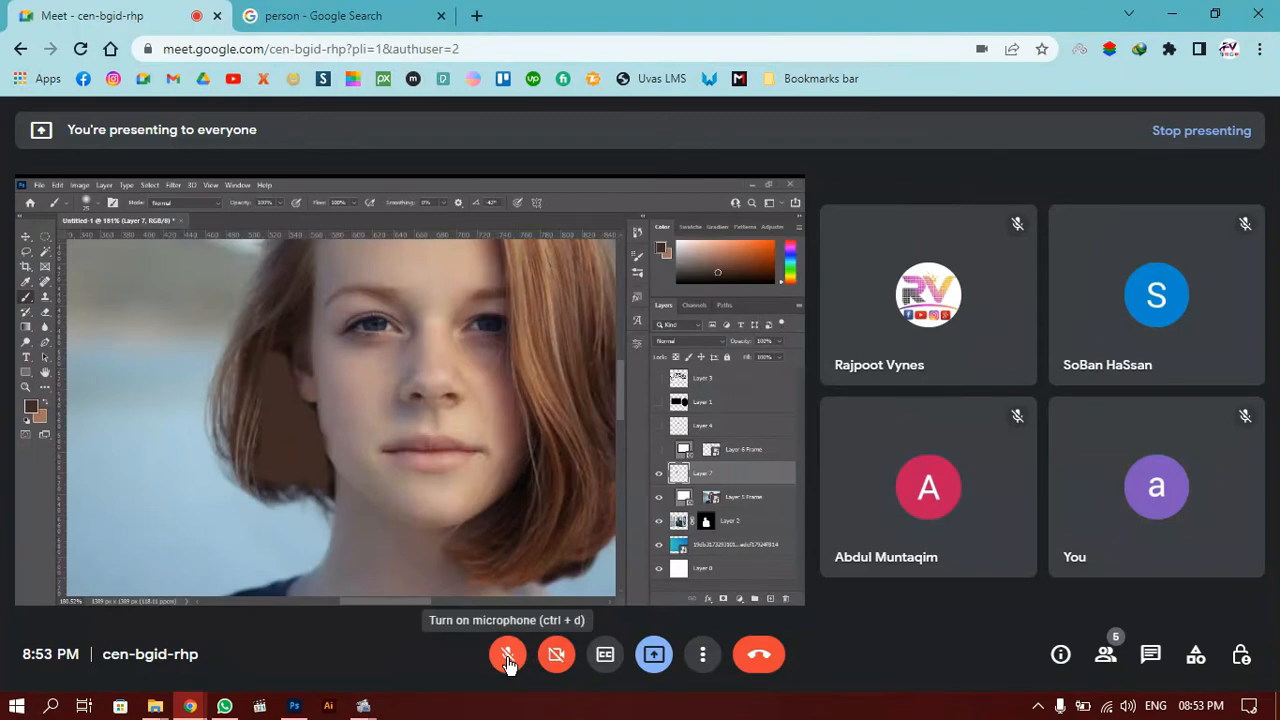
left_click(508, 656)
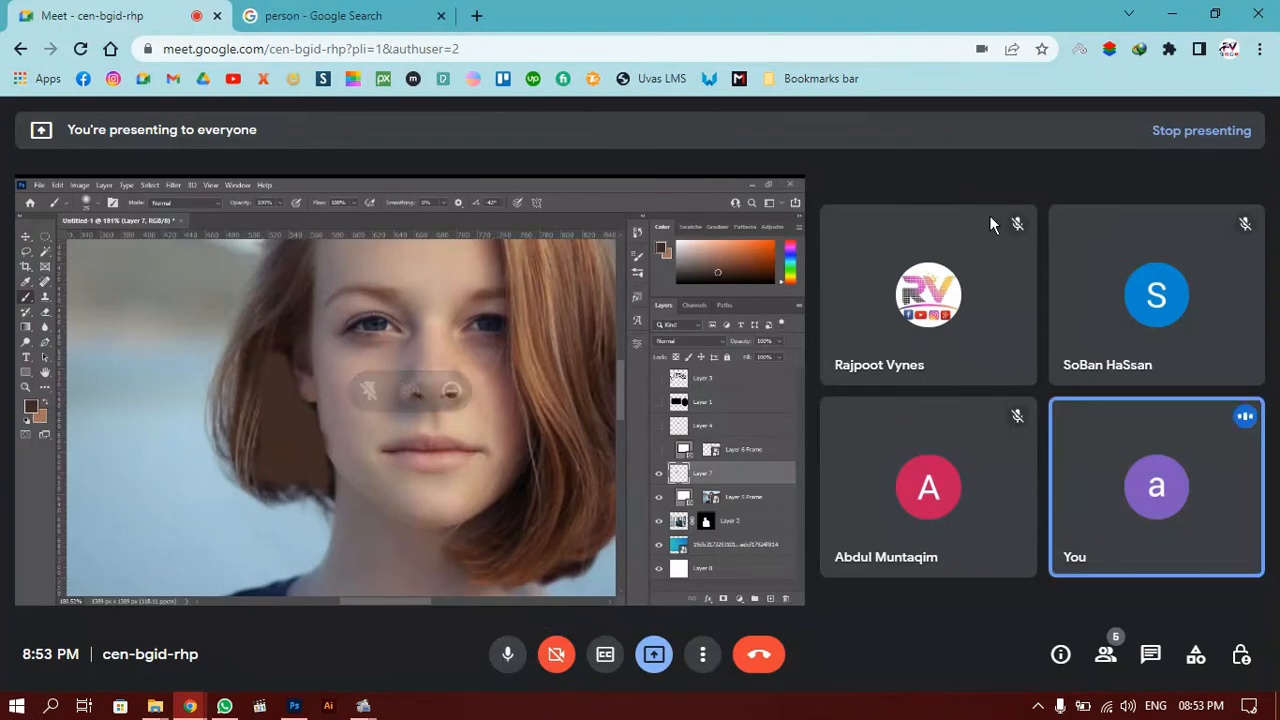
key("alt+Tab")
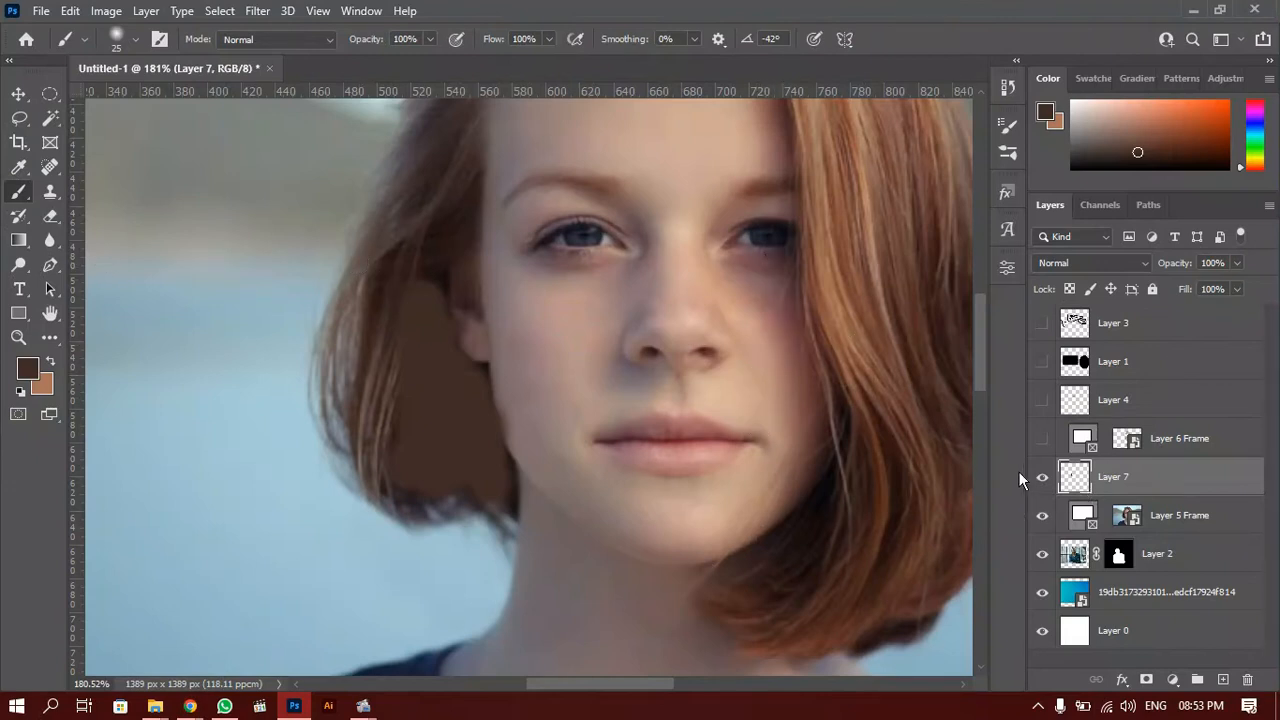
Set Layer 7's opacity to 36% and toggle its visibility to compare the hair with and without the paint.
left_click(1043, 478)
left_click(1043, 478)
left_click_drag(779, 411, 609, 376)
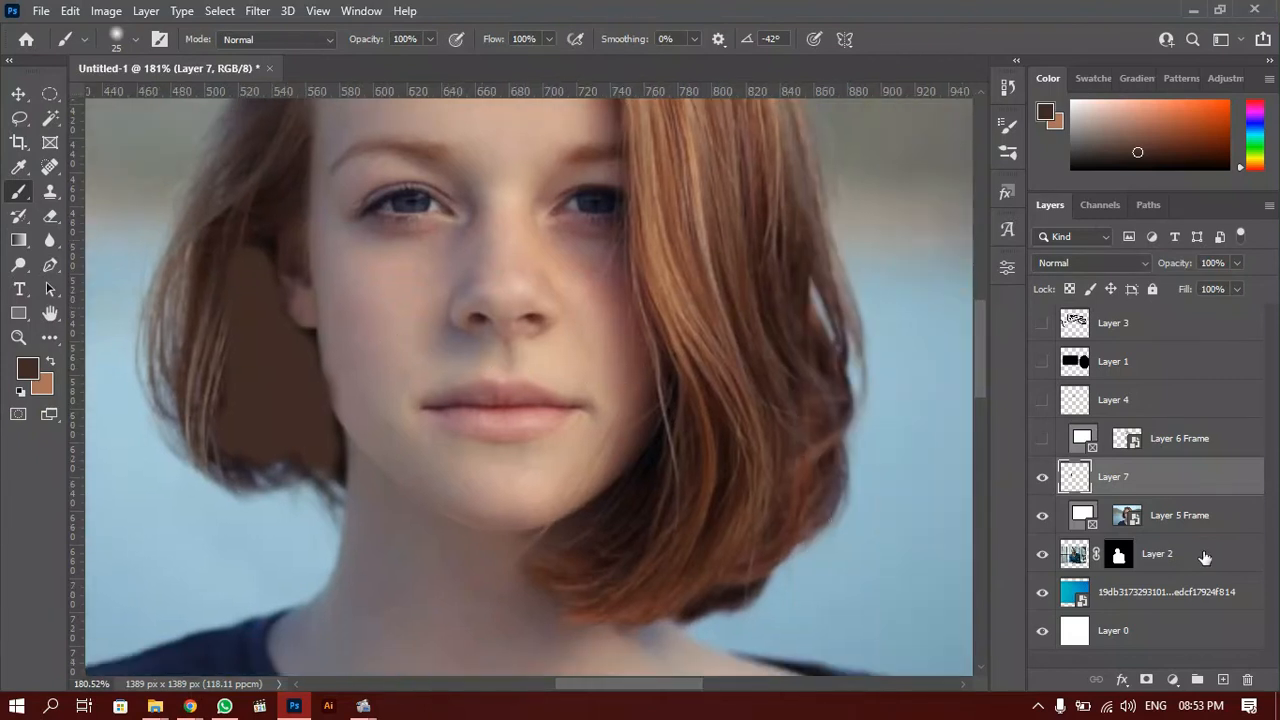
left_click_drag(1185, 270, 1122, 285)
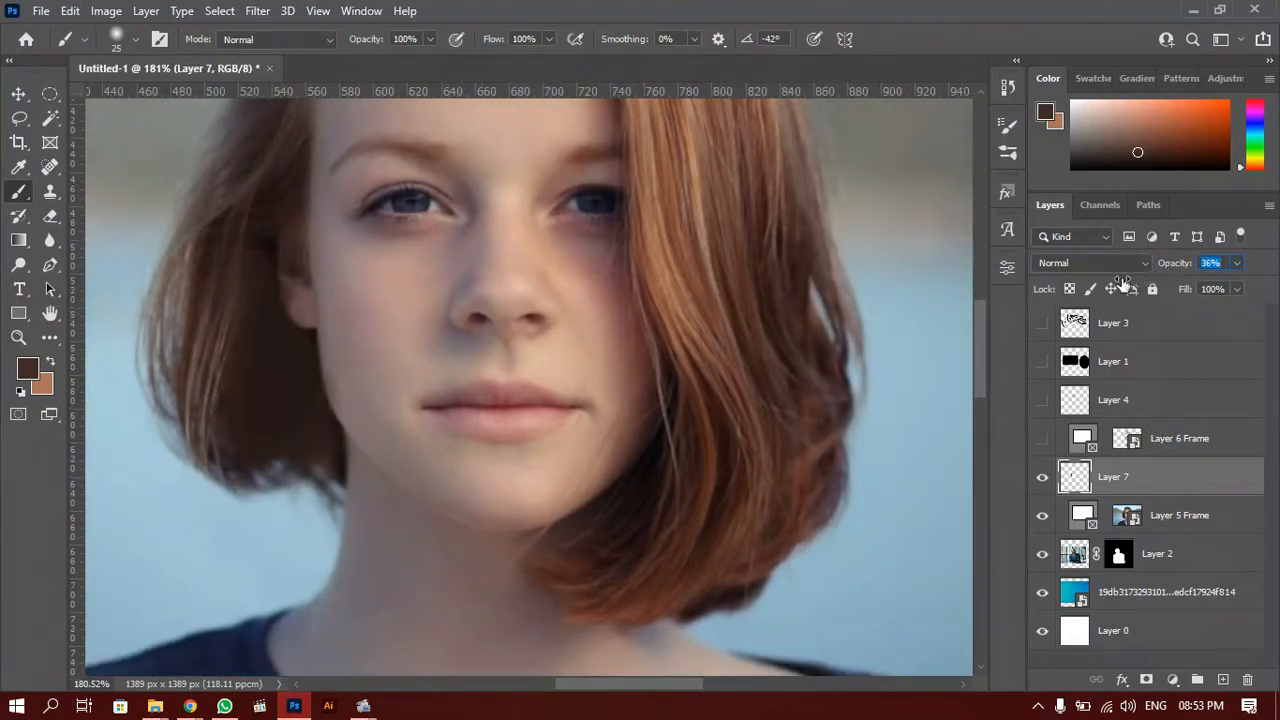
left_click(1041, 478)
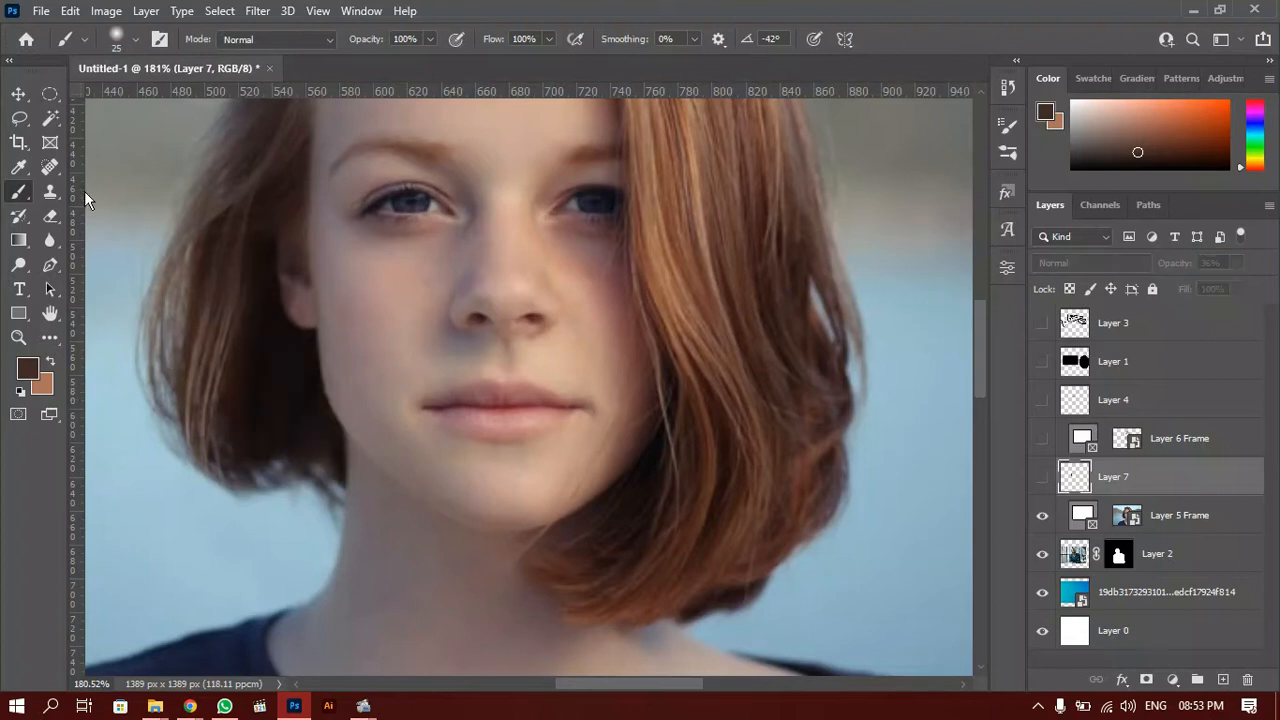
Show Layer 7 again and enlarge the soft brush to 97 px.
left_click(18, 167)
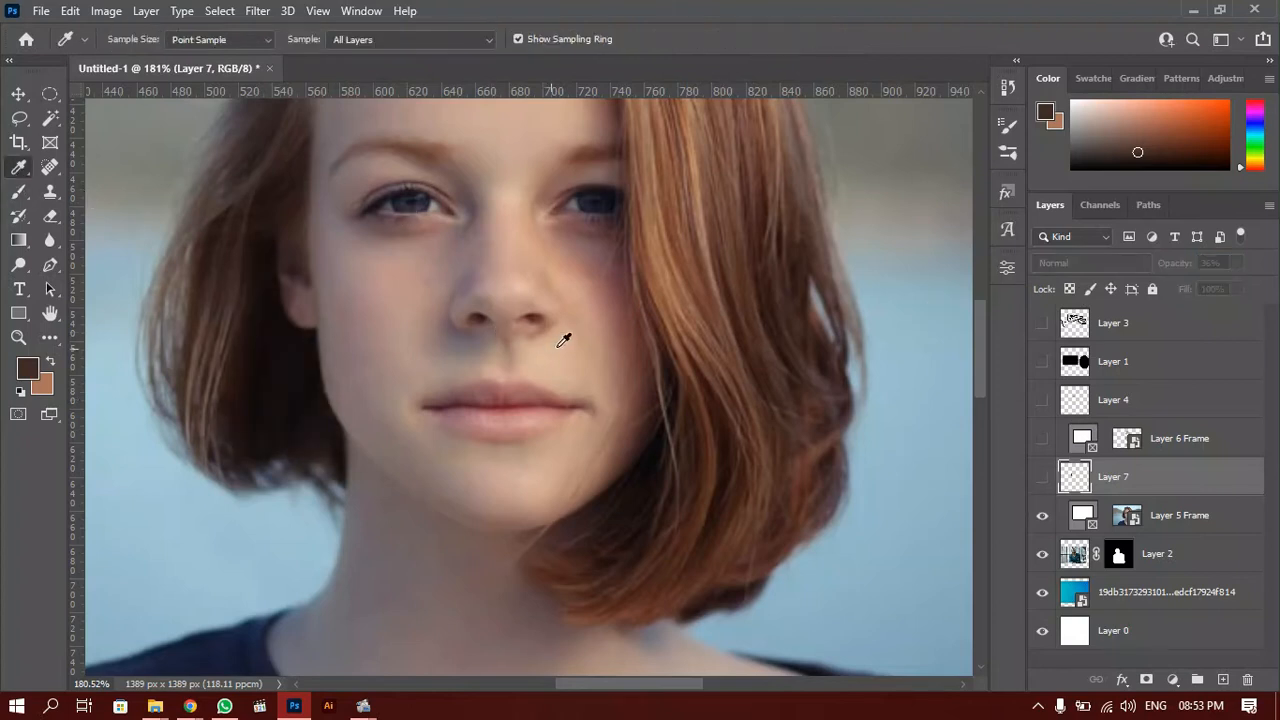
scroll(520, 332, "down", 4)
left_click_drag(426, 320, 361, 474)
key("b")
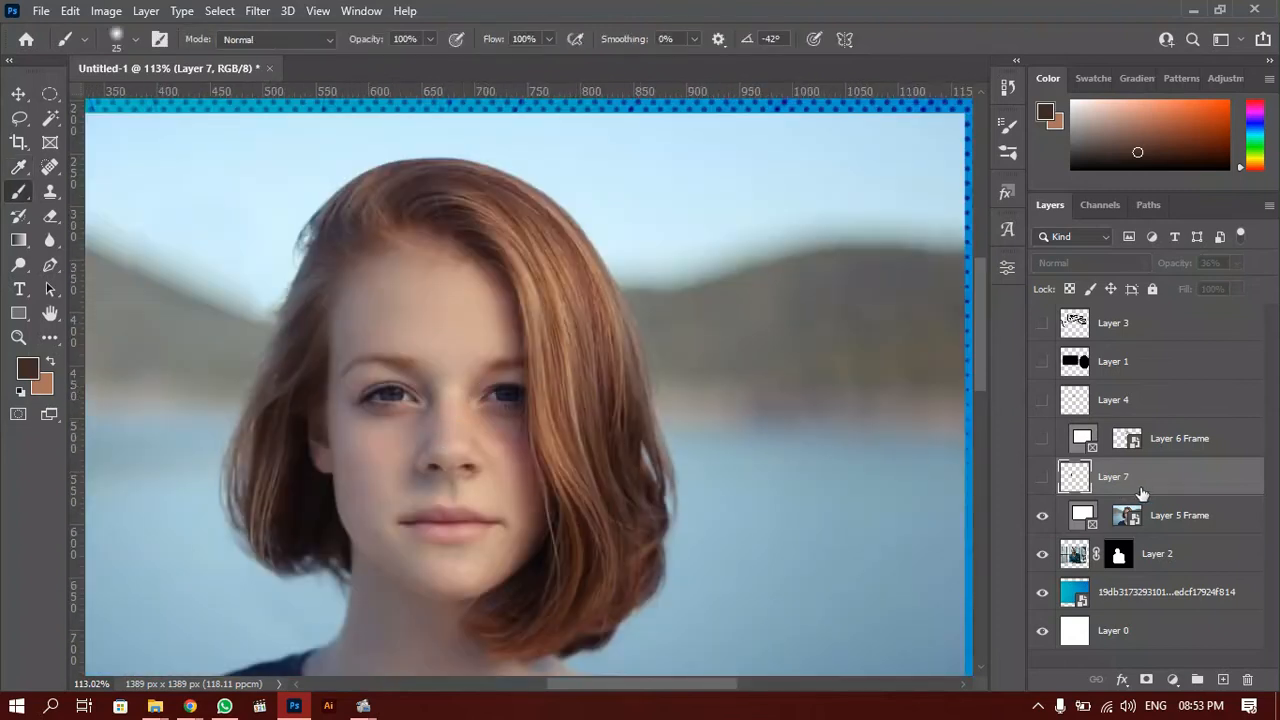
left_click(1042, 477)
left_click_drag(503, 337, 628, 364)
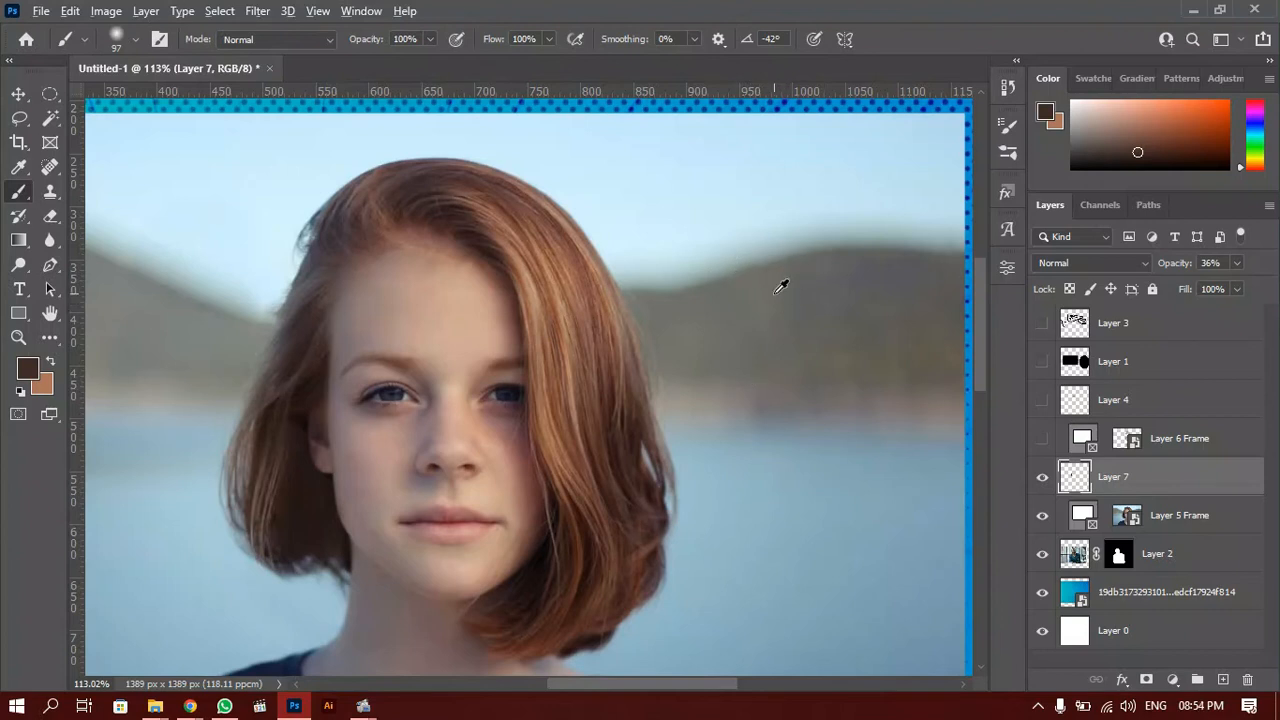
Paint trial strokes over the hair and background on Layer 7 with a sampled light brown, undo the last stroke and hide the layer.
left_click(434, 309, "alt")
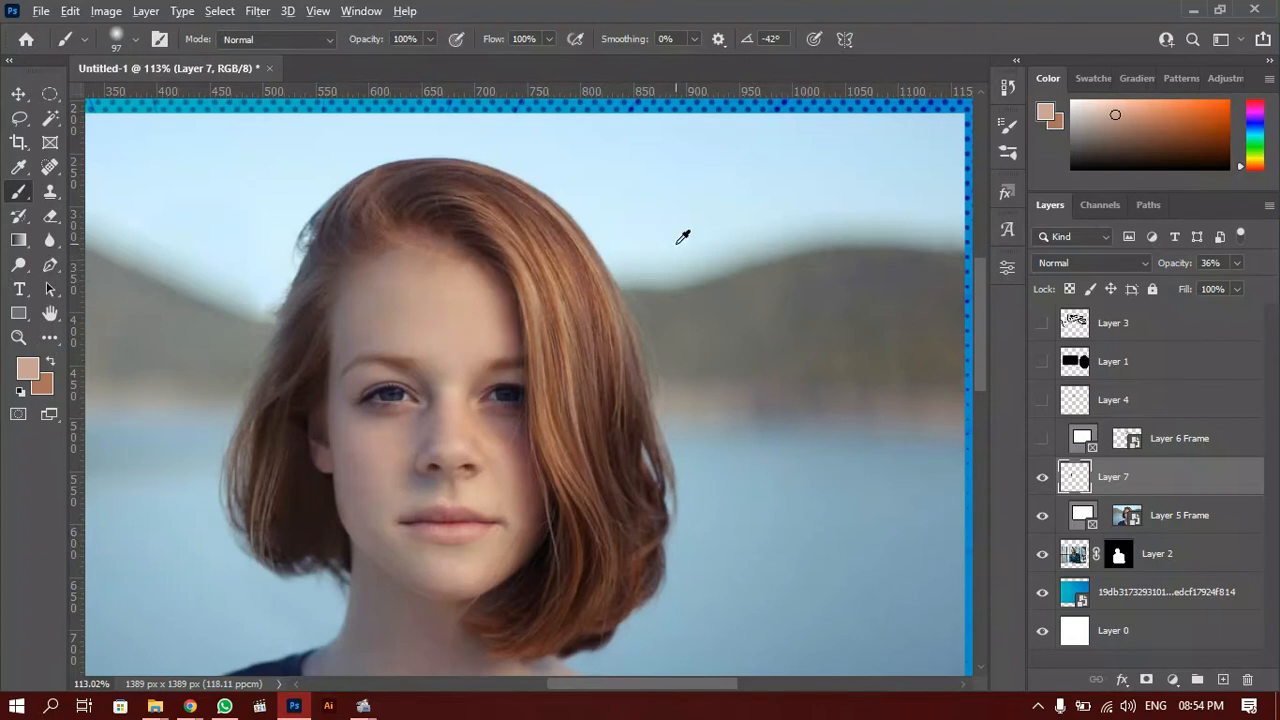
left_click(569, 300, "alt")
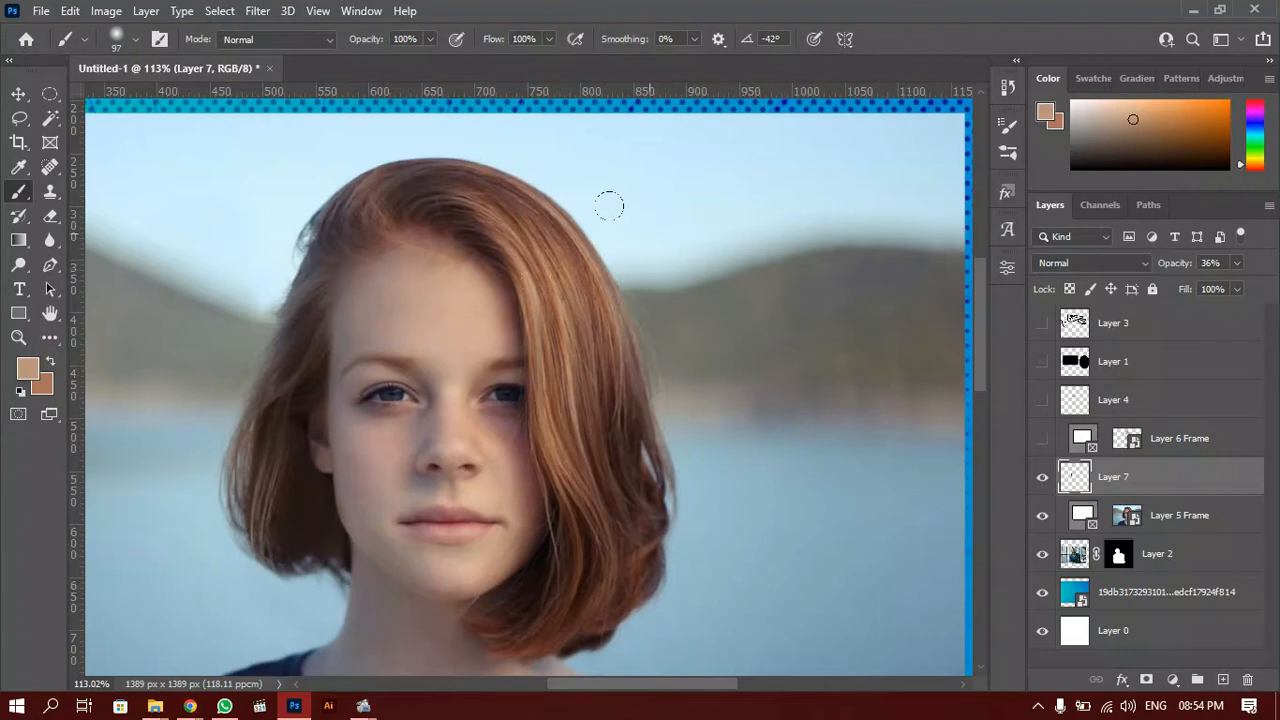
mouse_move(627, 225)
left_mouse_down()
mouse_move(618, 371)
mouse_move(598, 420)
left_mouse_up()
left_click_drag(505, 259, 536, 471)
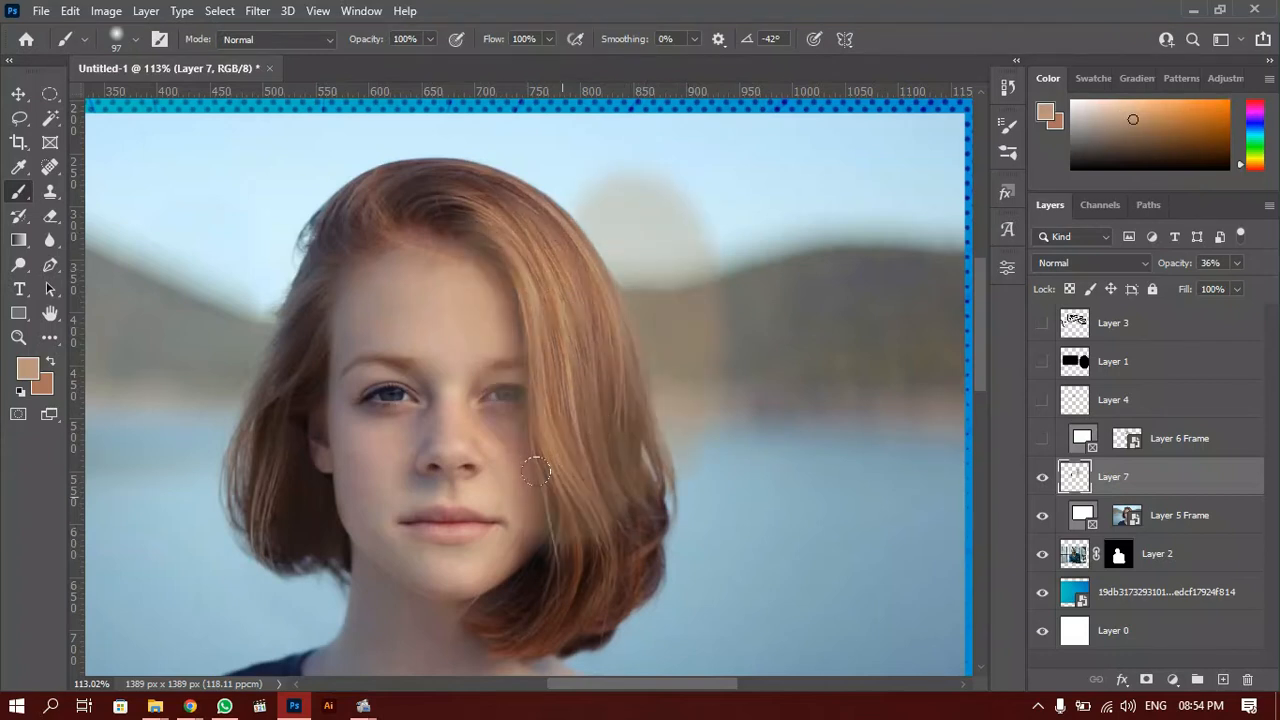
key("ctrl+z")
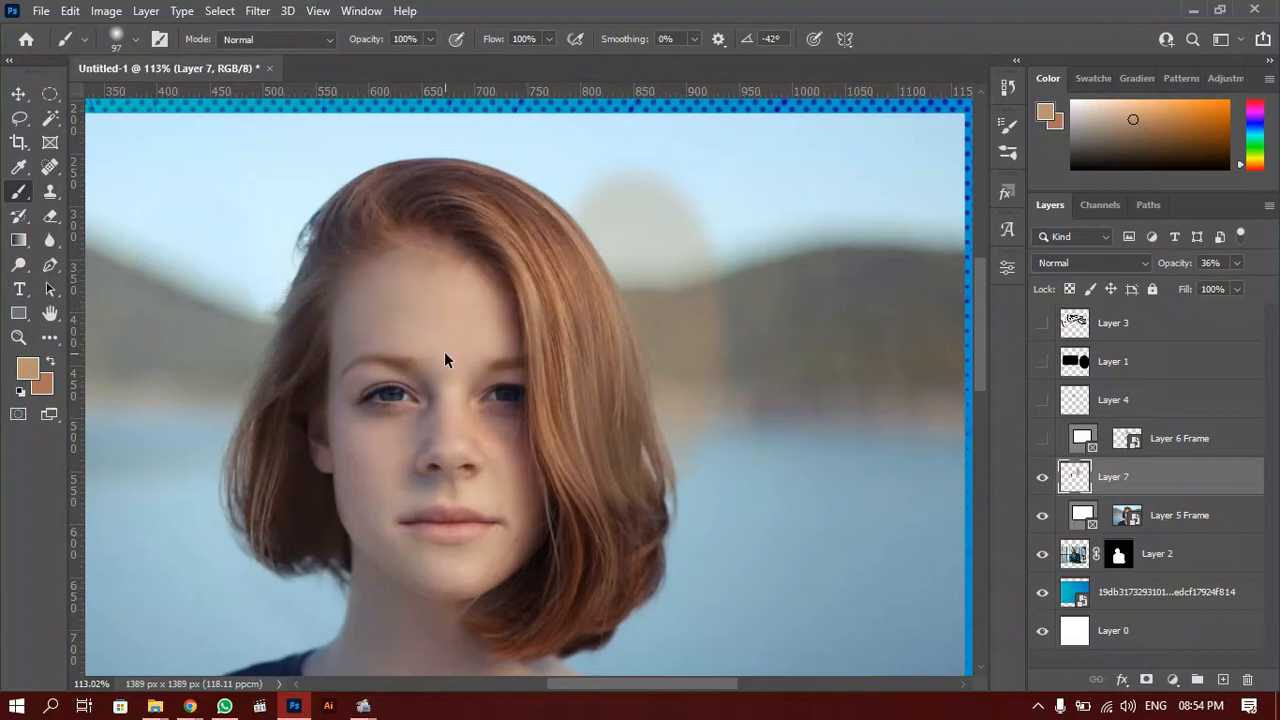
key("ctrl+comma")
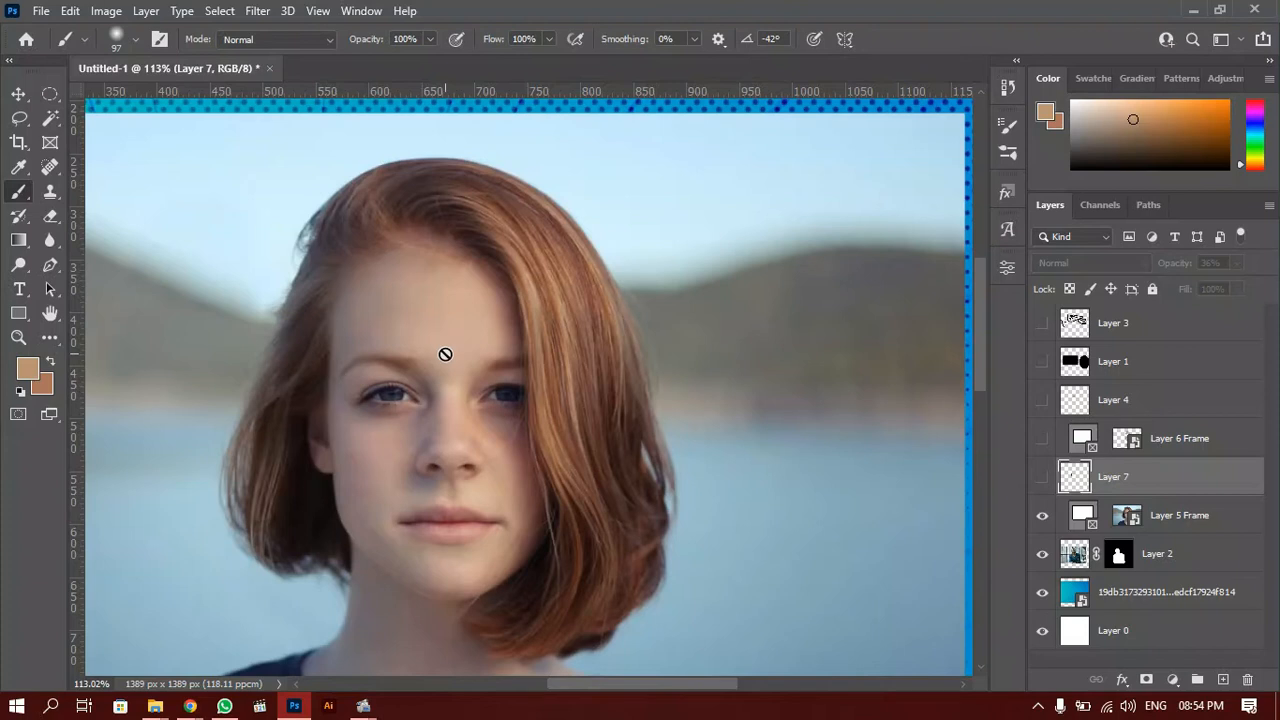
Switch from the Spot Healing Brush to the Patch tool.
left_click(50, 170)
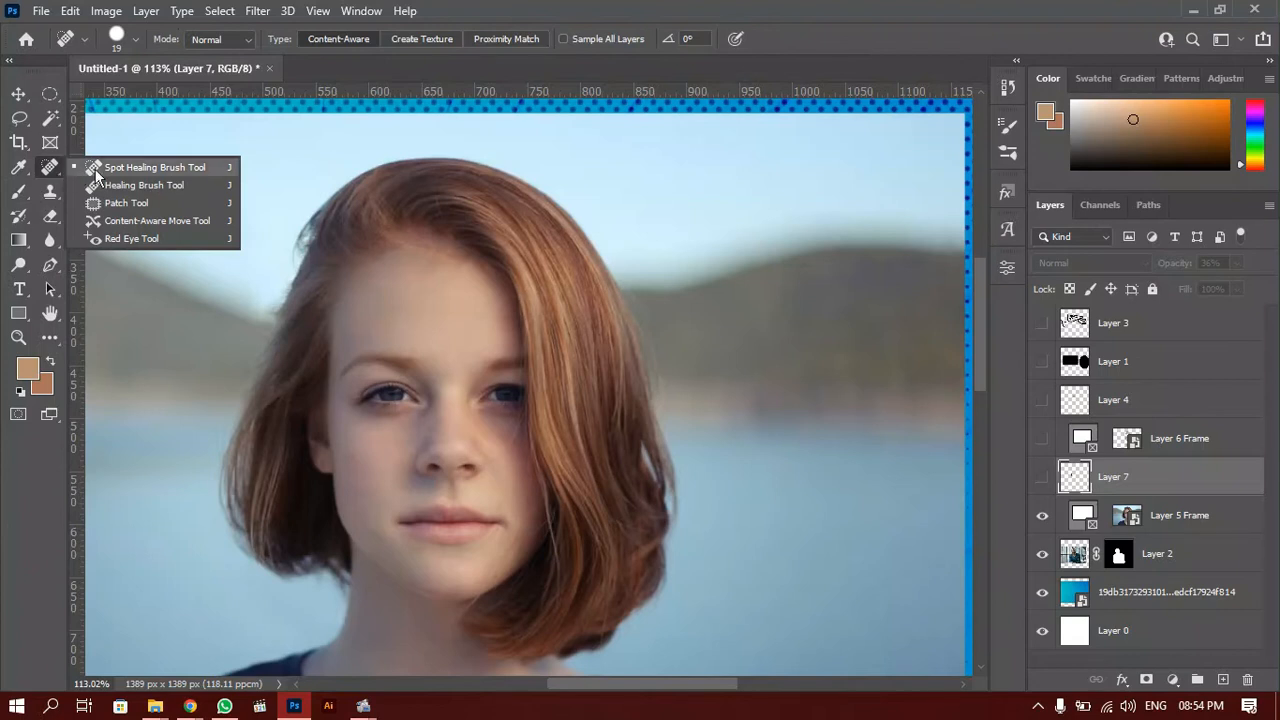
left_click(156, 203)
scroll(577, 407, "down", 3)
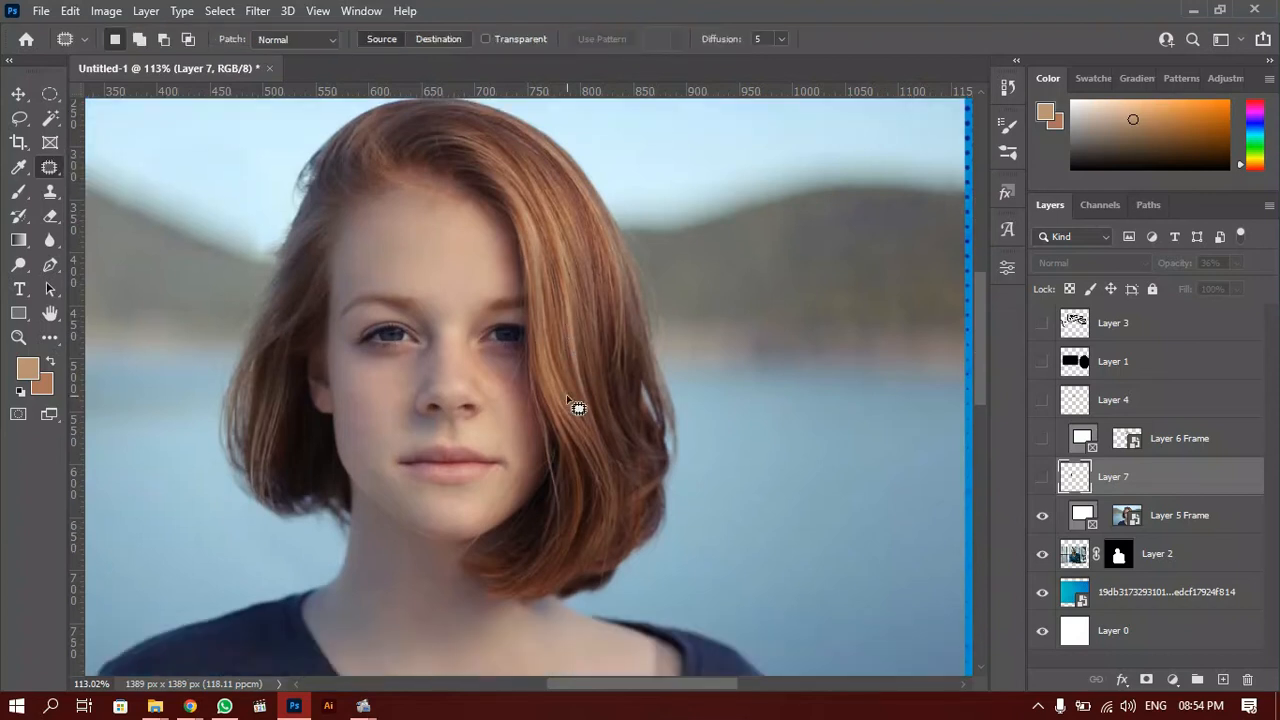
Paste the portrait with acne as a new layer above Layer 7 and scale it to 168.60%.
scroll(577, 407, "down", 5)
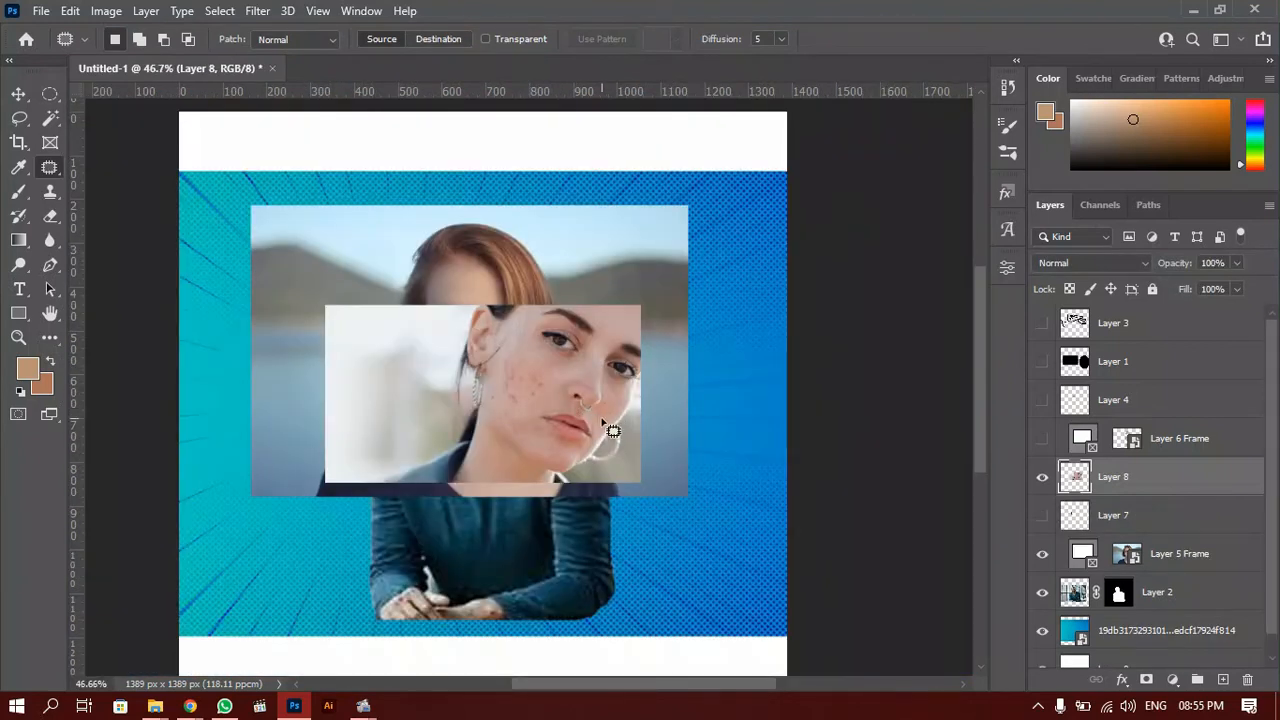
key("ctrl+t")
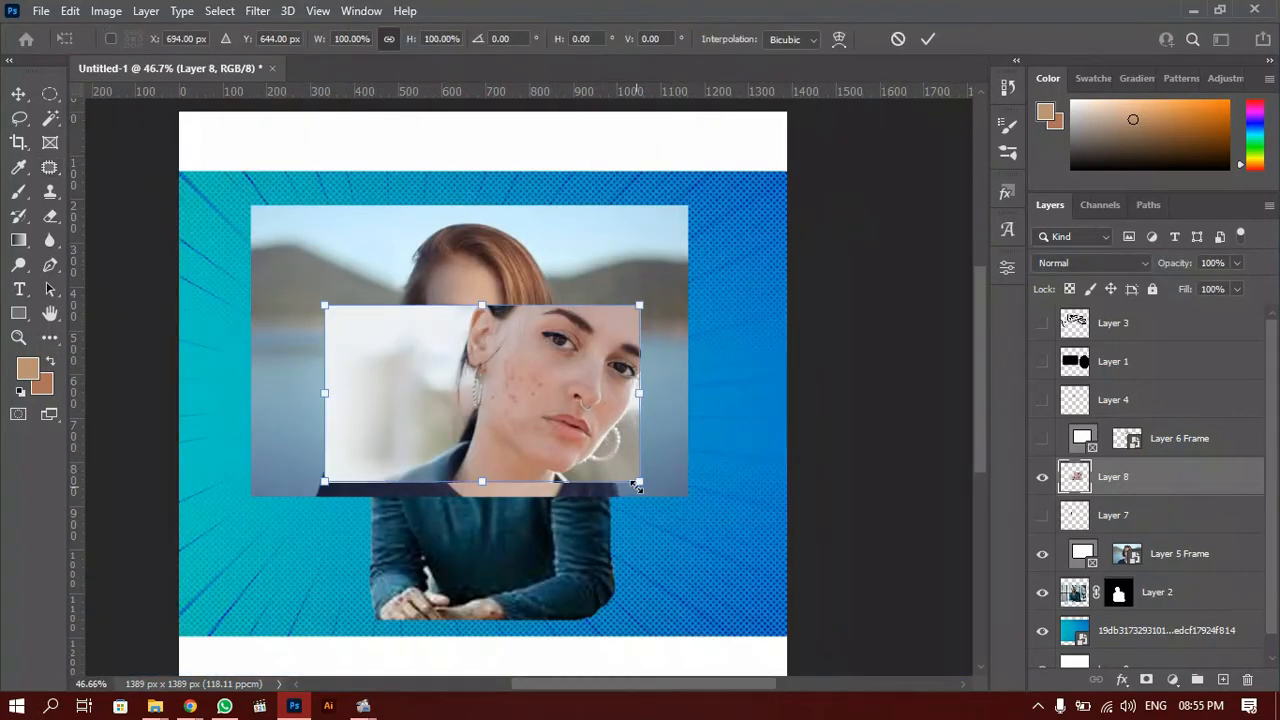
left_click_drag(640, 483, 720, 590)
key("Return")
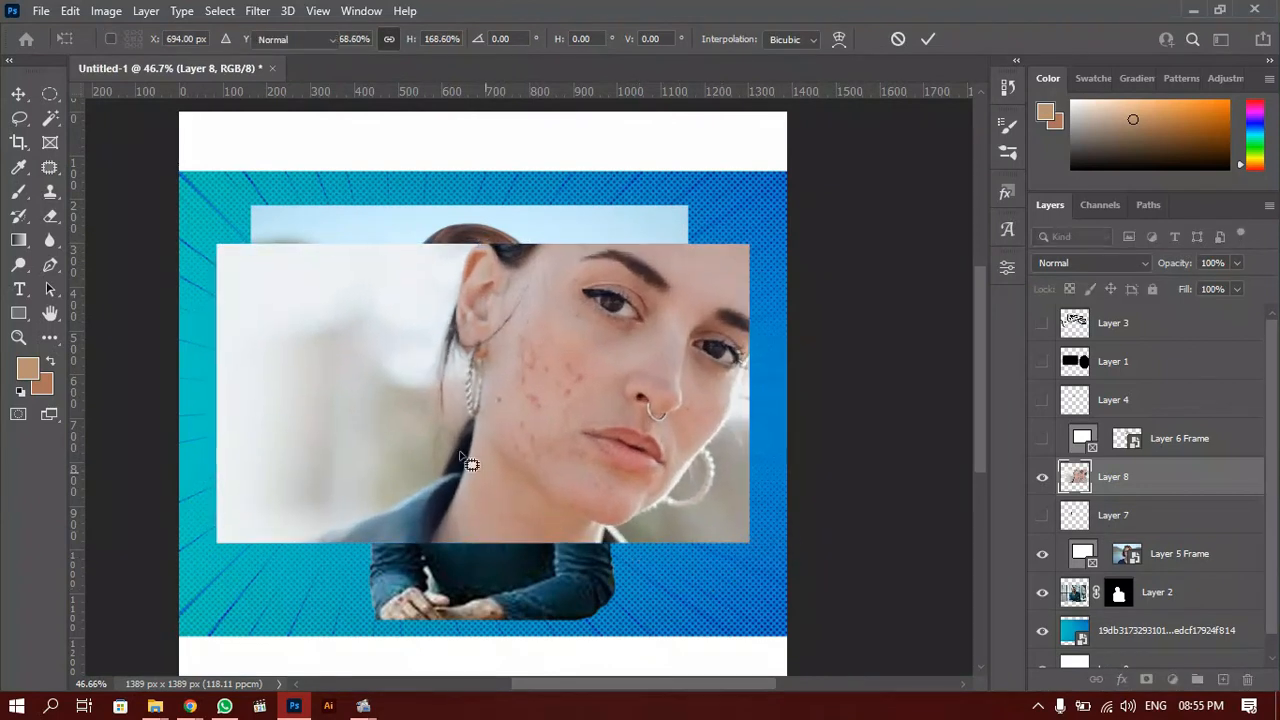
Commit the pasted portrait's scaling and use the Patch tool to replace the blemish on the cheek beside the nose with clean skin.
key("j")
scroll(590, 380, "up", 8)
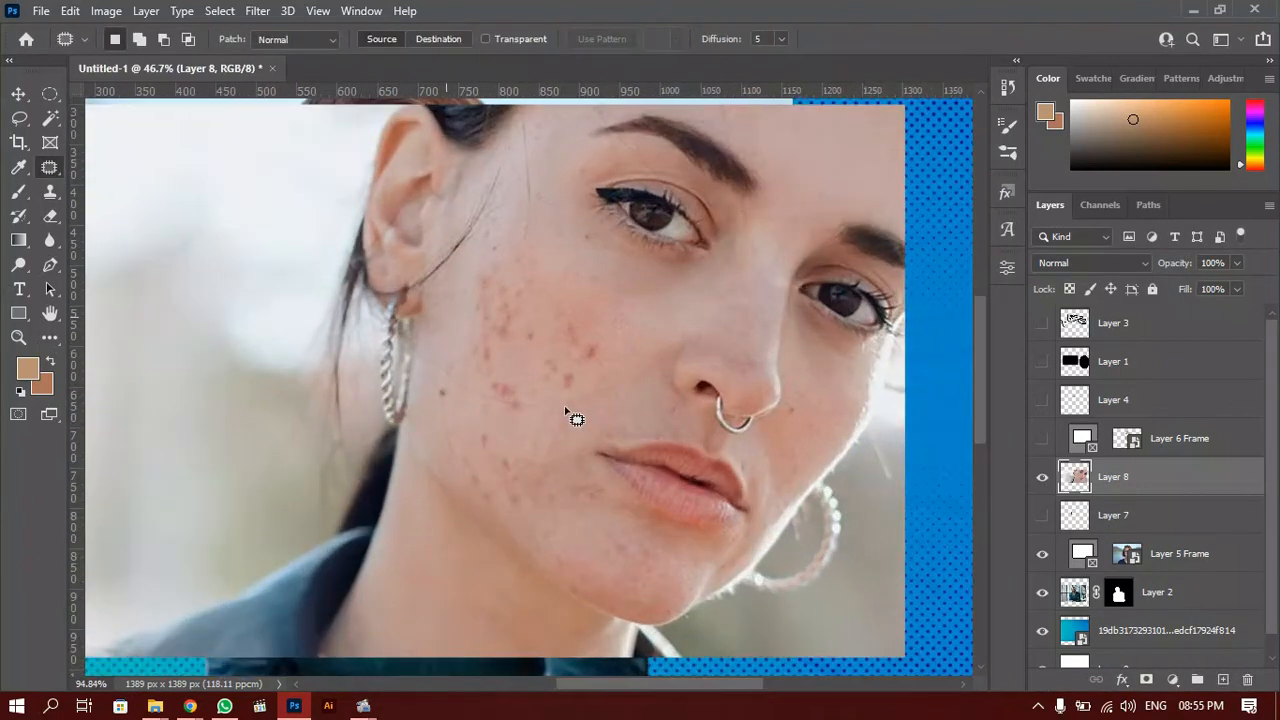
left_click_drag(571, 305, 480, 447)
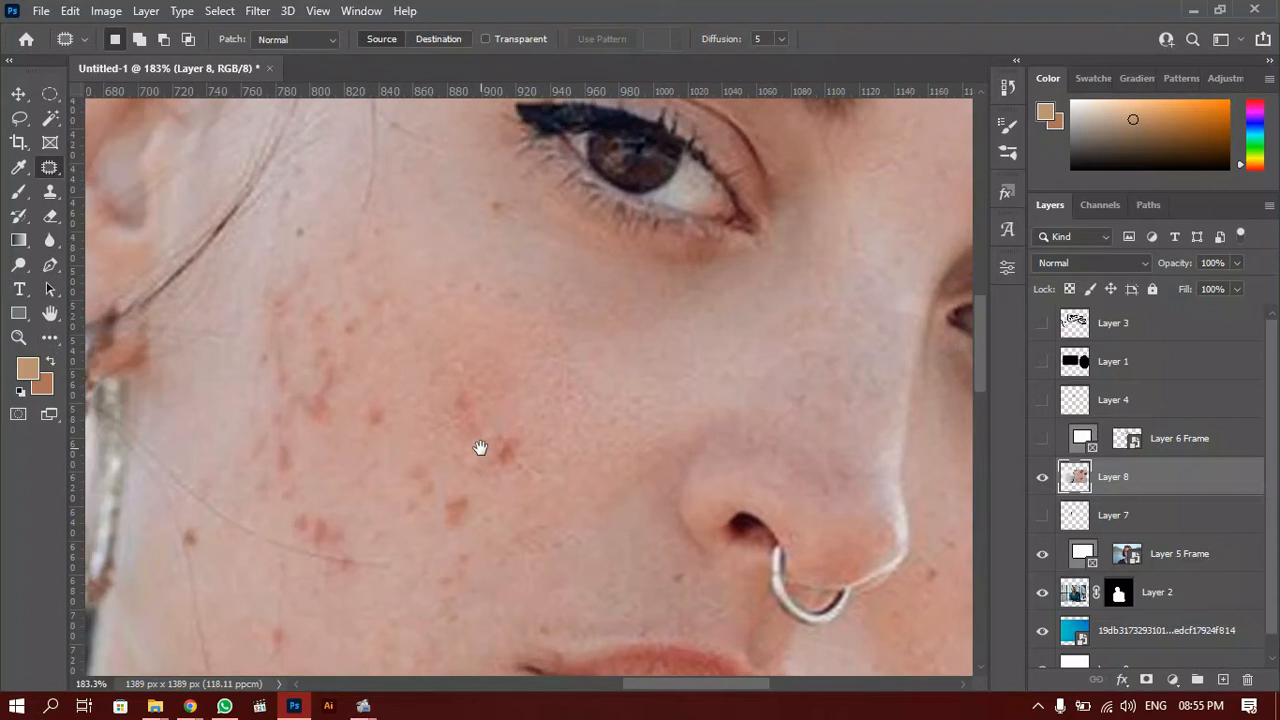
right_click(56, 173)
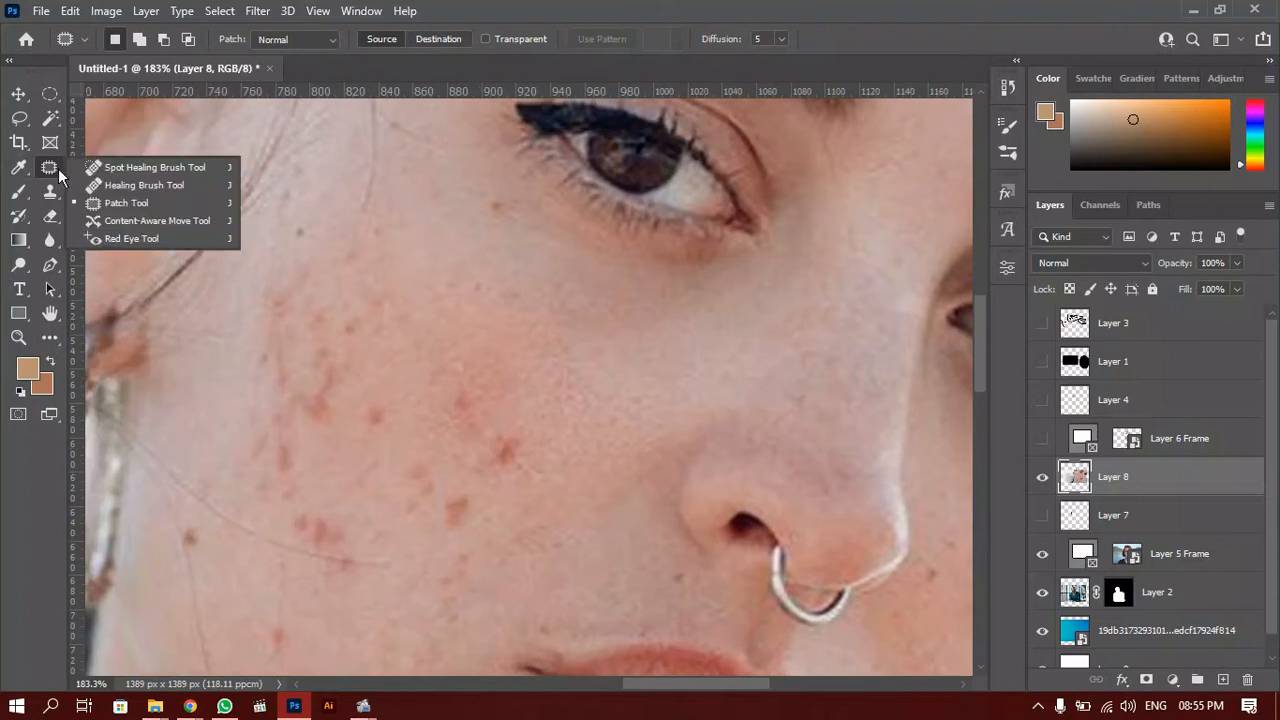
left_click(128, 204)
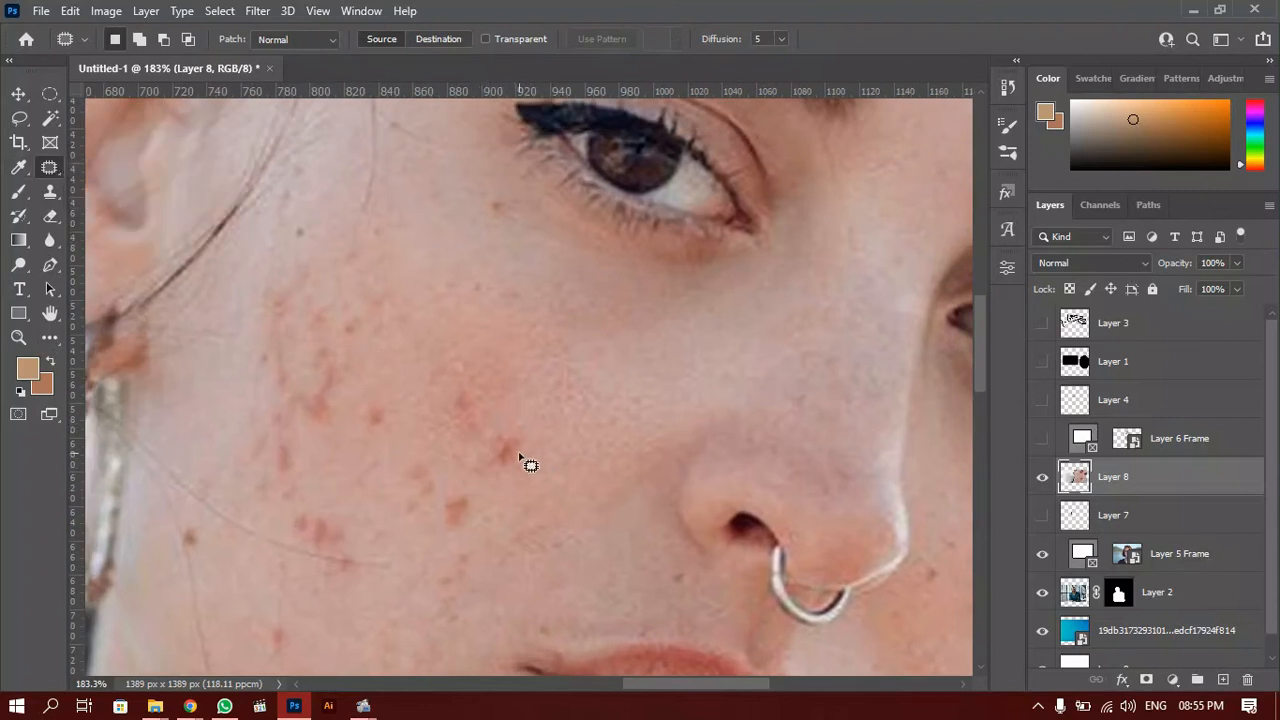
mouse_move(517, 414)
left_mouse_down()
mouse_move(479, 468)
mouse_move(523, 486)
mouse_move(538, 461)
mouse_move(518, 420)
mouse_move(515, 451)
mouse_move(563, 439)
mouse_move(583, 416)
mouse_move(575, 353)
mouse_move(524, 310)
mouse_move(613, 348)
mouse_move(590, 369)
mouse_move(546, 360)
mouse_move(511, 330)
mouse_move(542, 339)
left_mouse_up()
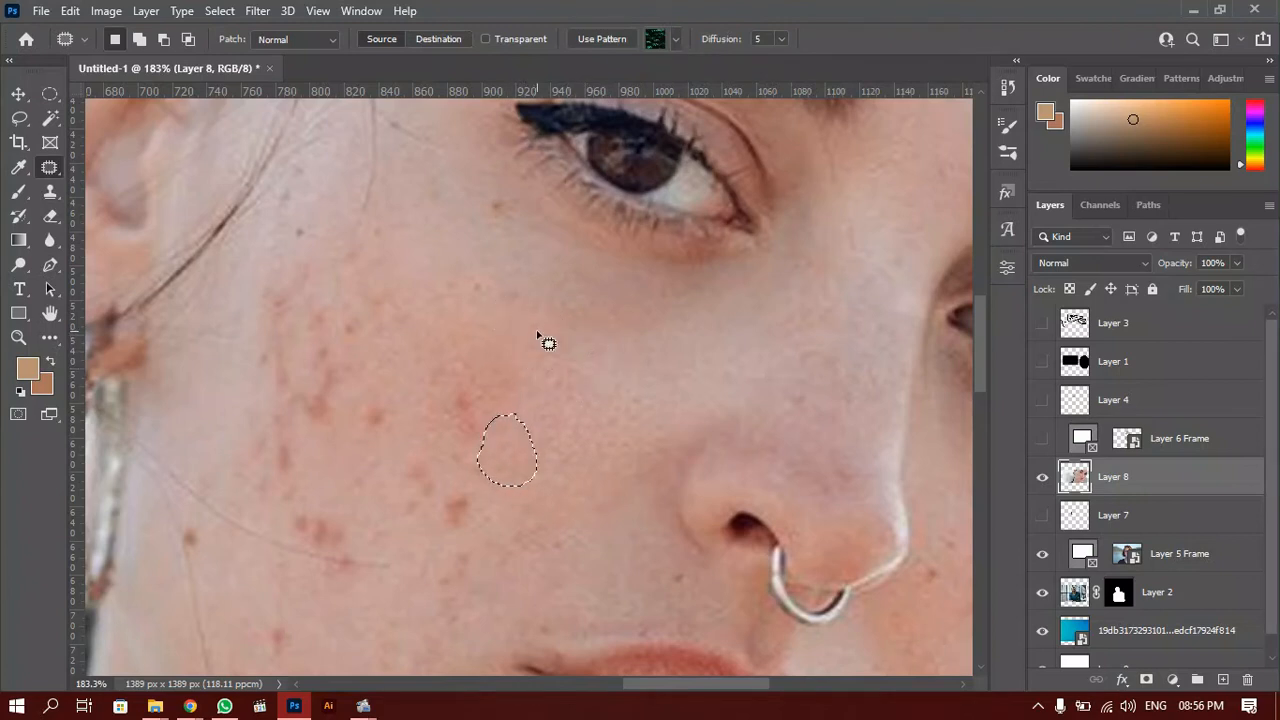
left_click(609, 416)
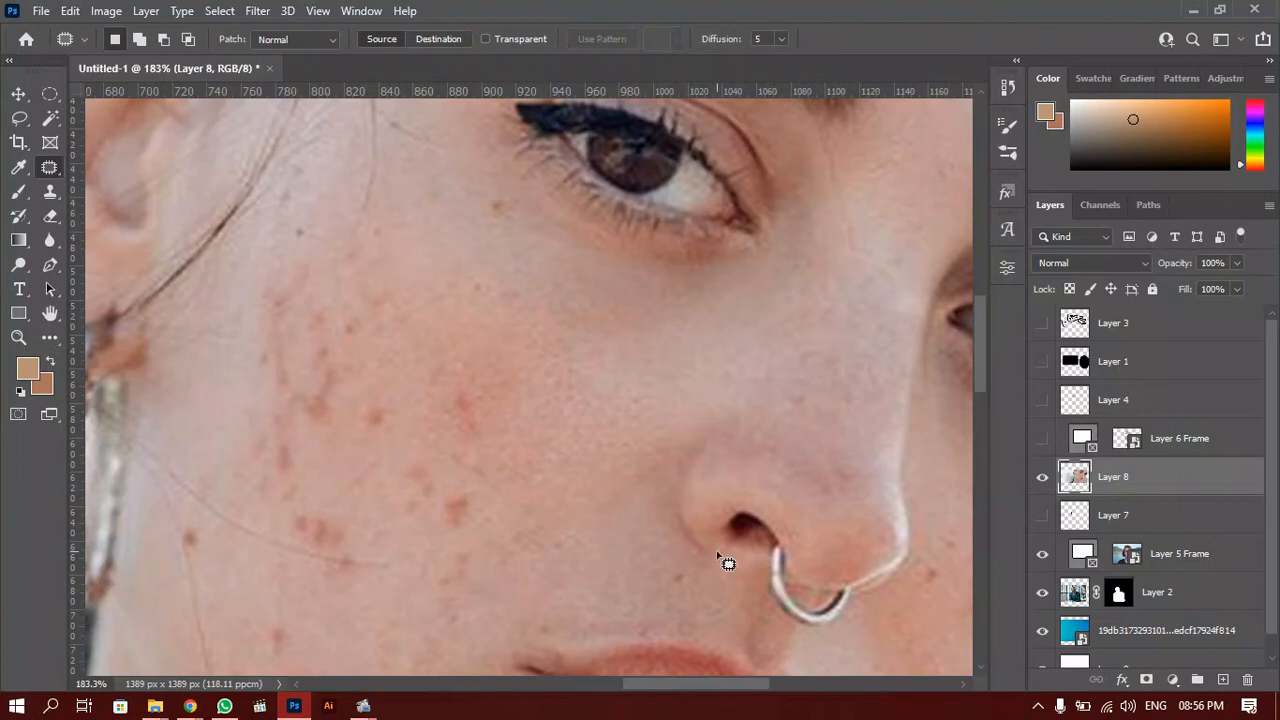
Patch the darker blemish on the lower cheek with the clean skin just above it and deselect.
left_click_drag(471, 449, 606, 391)
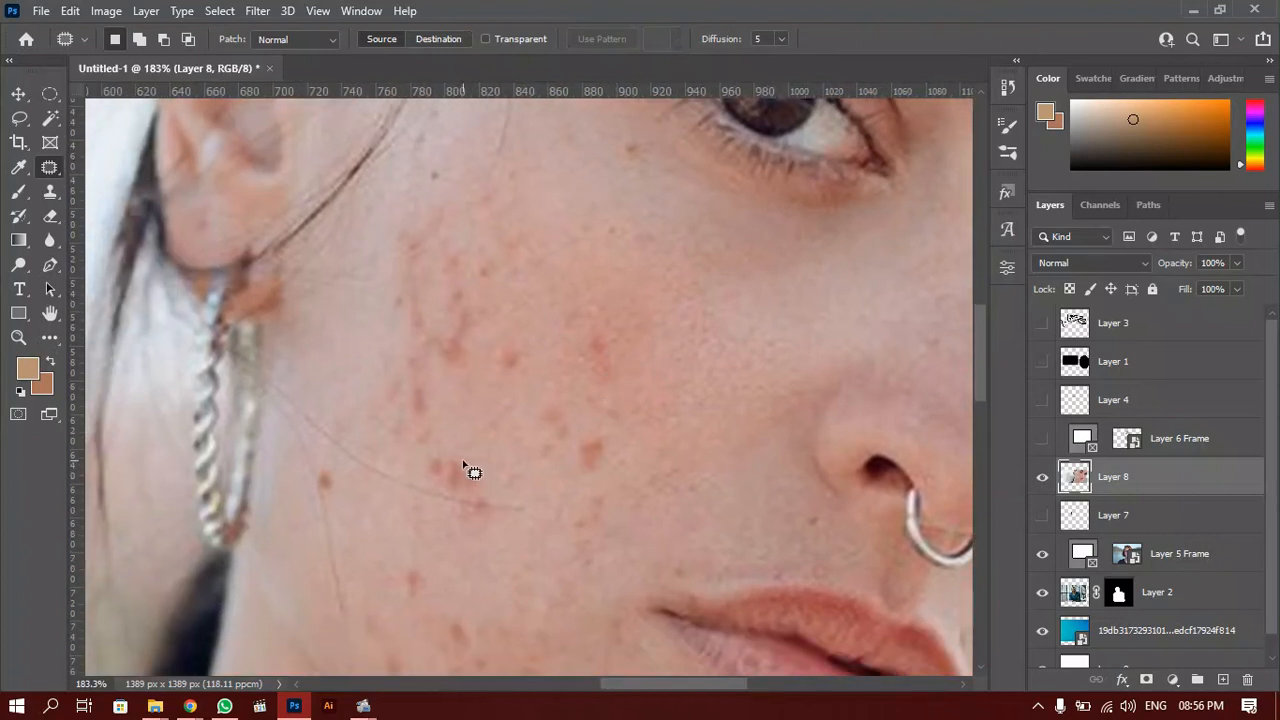
mouse_move(586, 449)
left_mouse_down()
mouse_move(580, 466)
mouse_move(611, 457)
mouse_move(590, 442)
mouse_move(643, 429)
left_mouse_up()
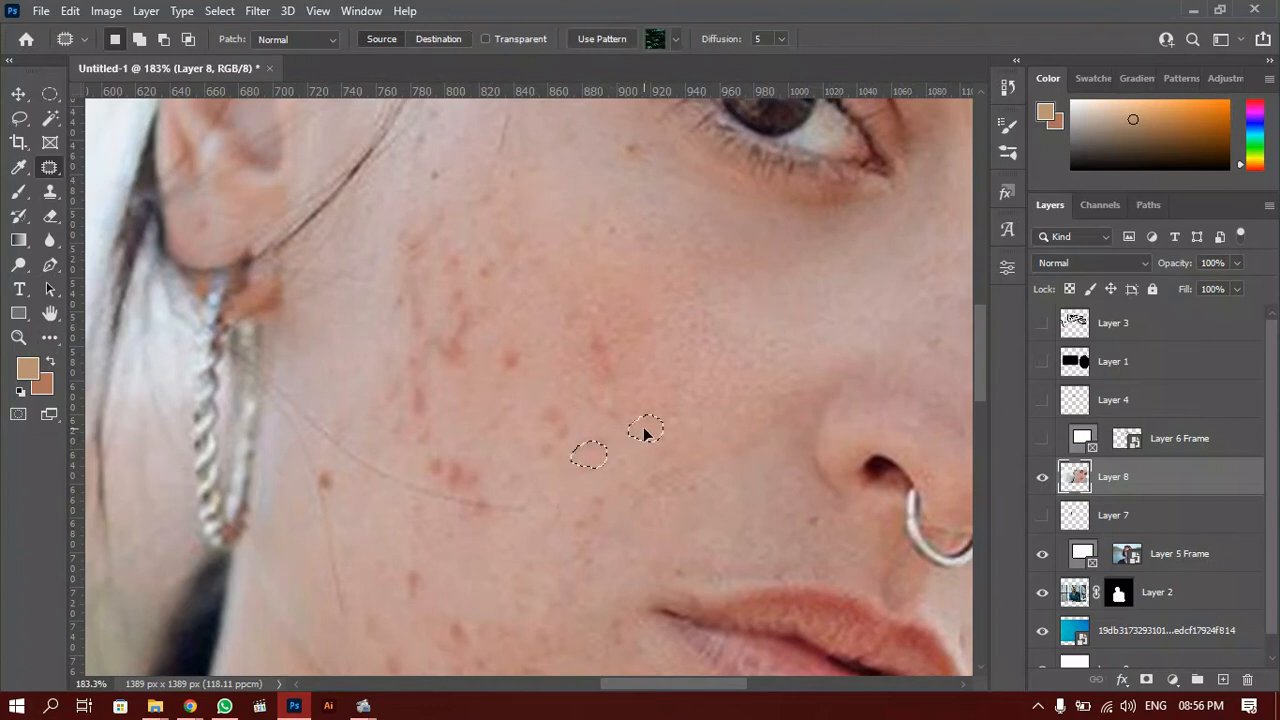
left_click_drag(644, 429, 643, 427)
left_click_drag(643, 430, 643, 430)
left_click(525, 530)
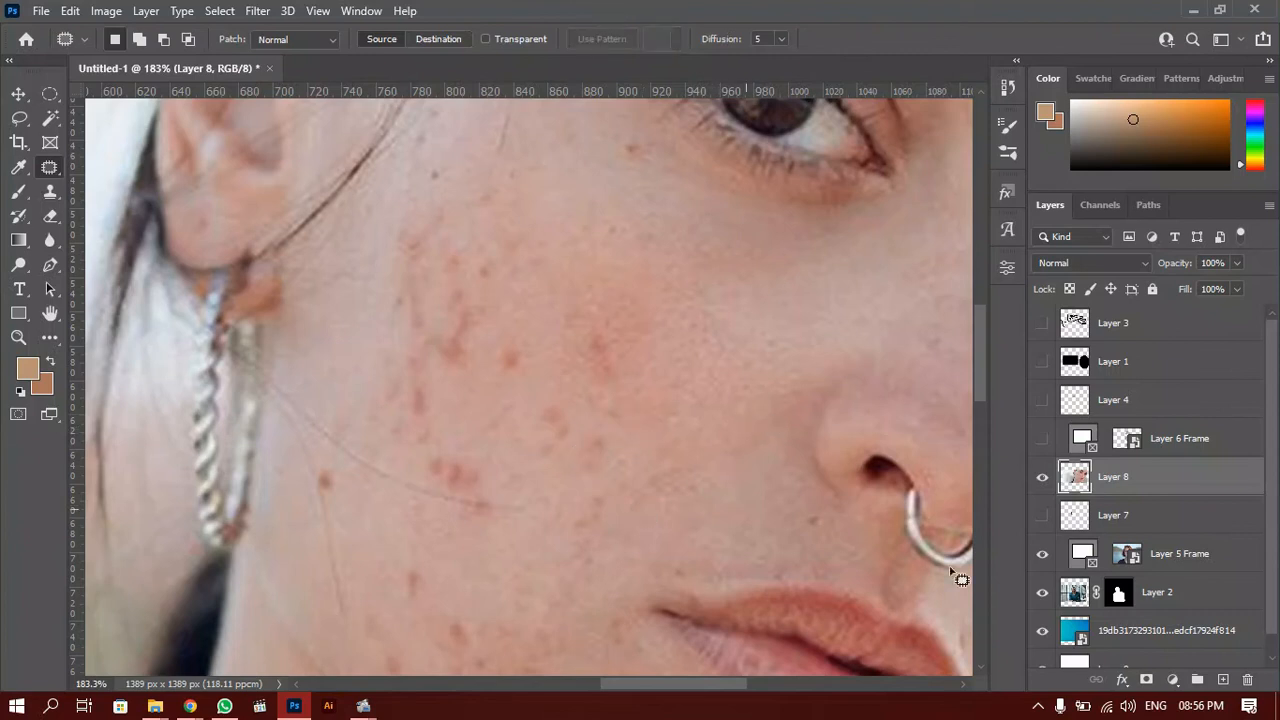
Create a new empty layer above Layer 8 and try patching an outlined mid-cheek spot on that empty layer.
left_click(1222, 680)
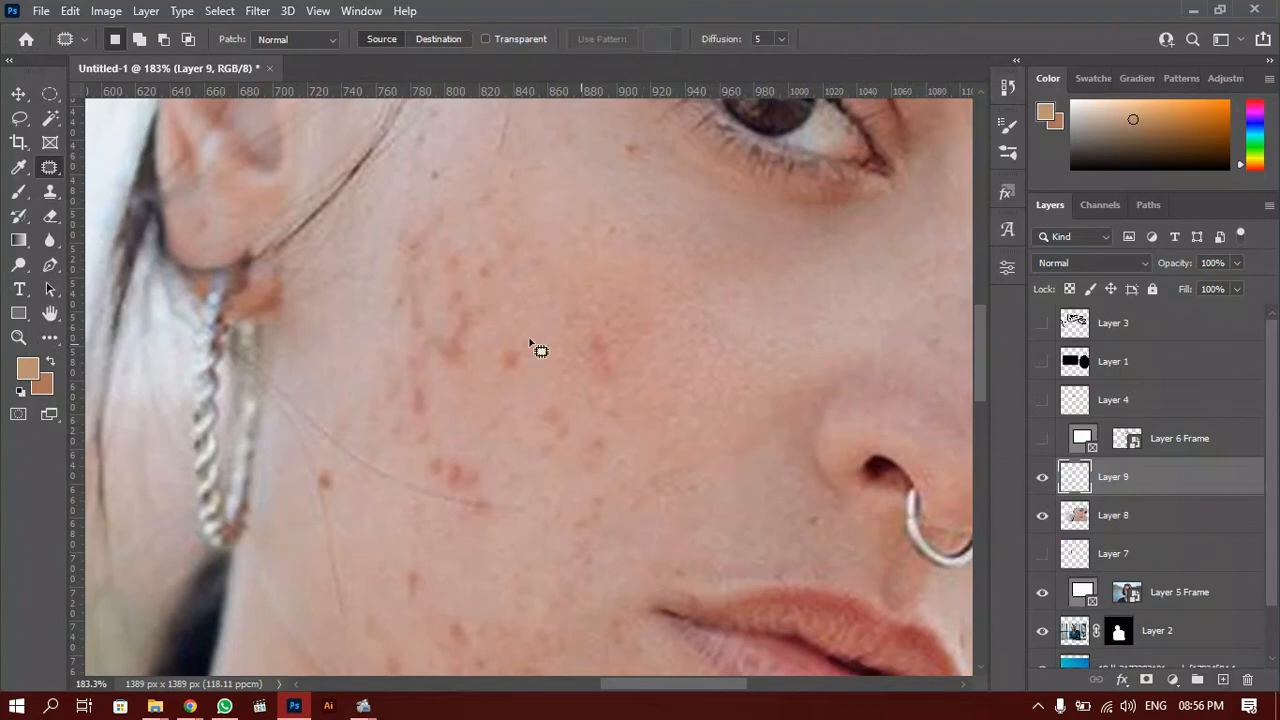
mouse_move(506, 338)
left_mouse_down()
mouse_move(497, 373)
mouse_move(520, 377)
mouse_move(518, 341)
mouse_move(501, 338)
mouse_move(499, 361)
mouse_move(511, 318)
left_mouse_up()
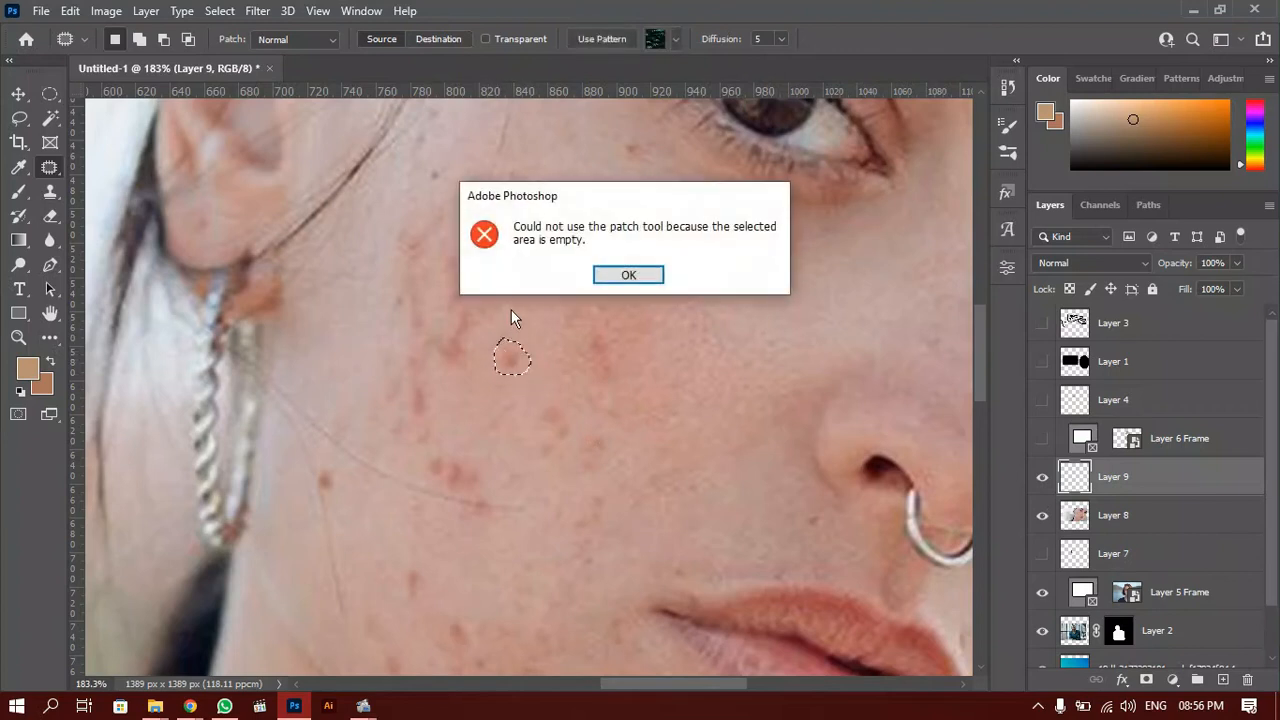
left_click(625, 276)
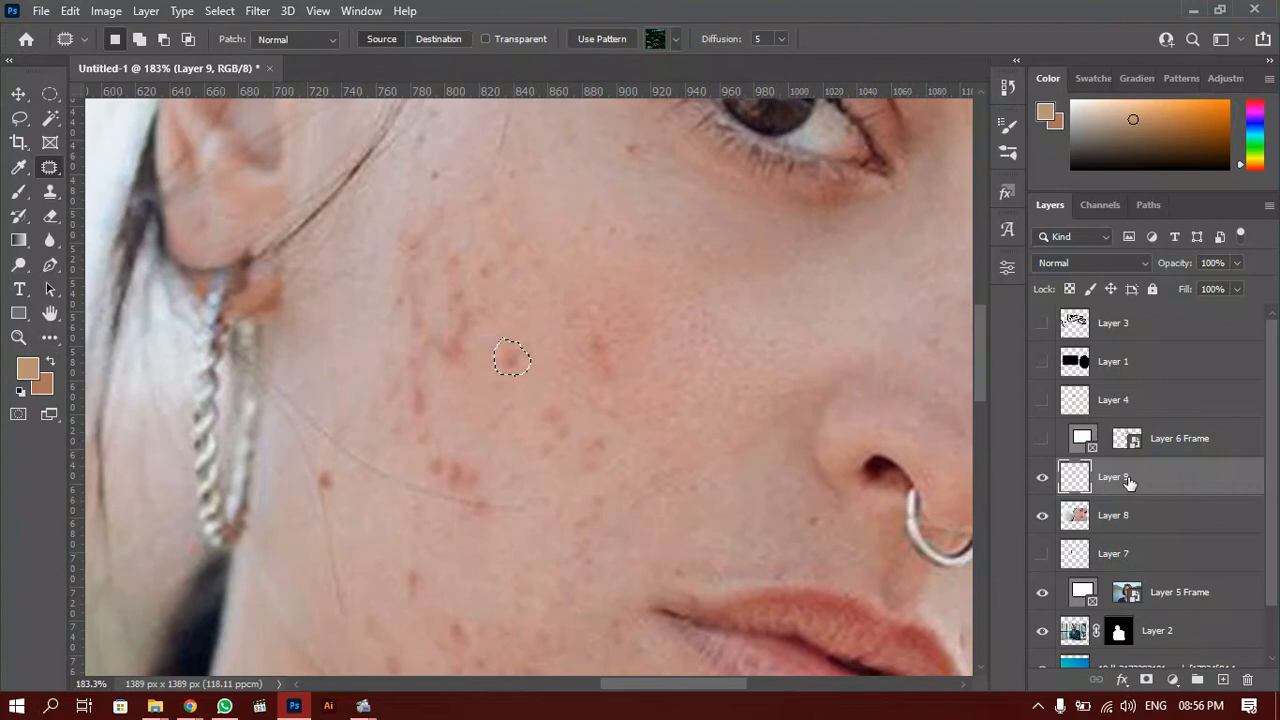
left_click(1172, 527)
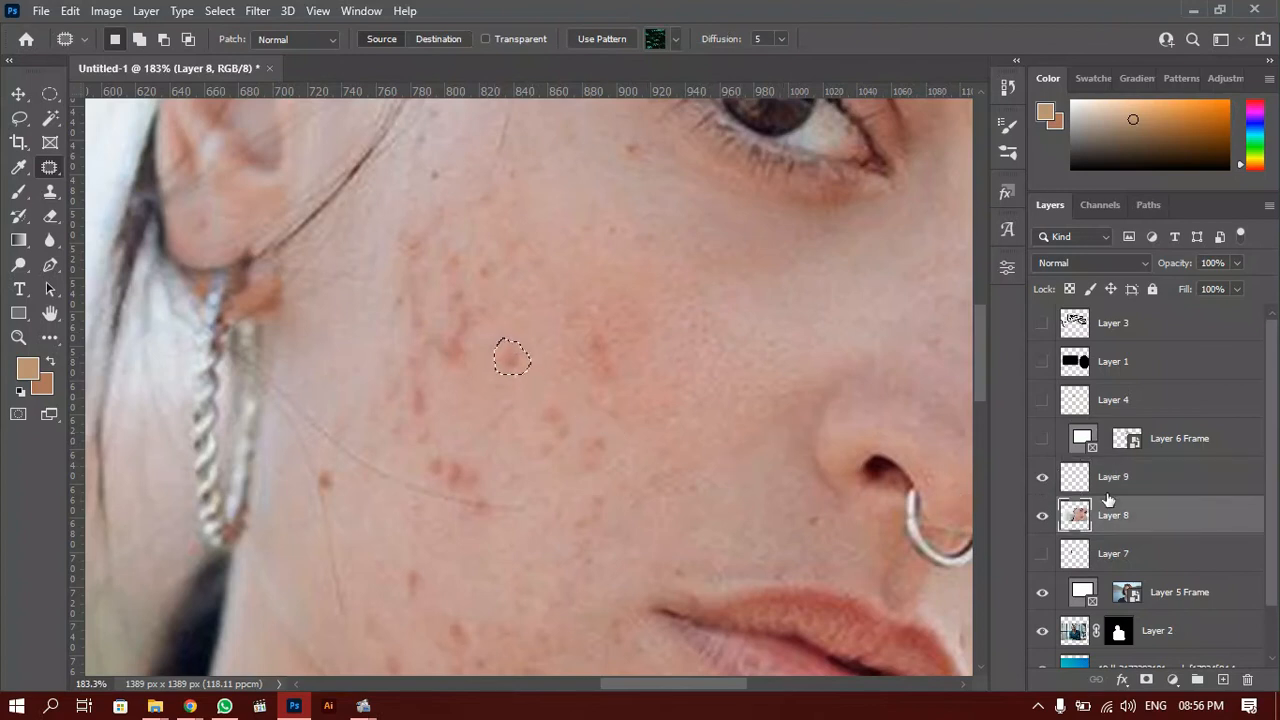
left_click(1204, 495)
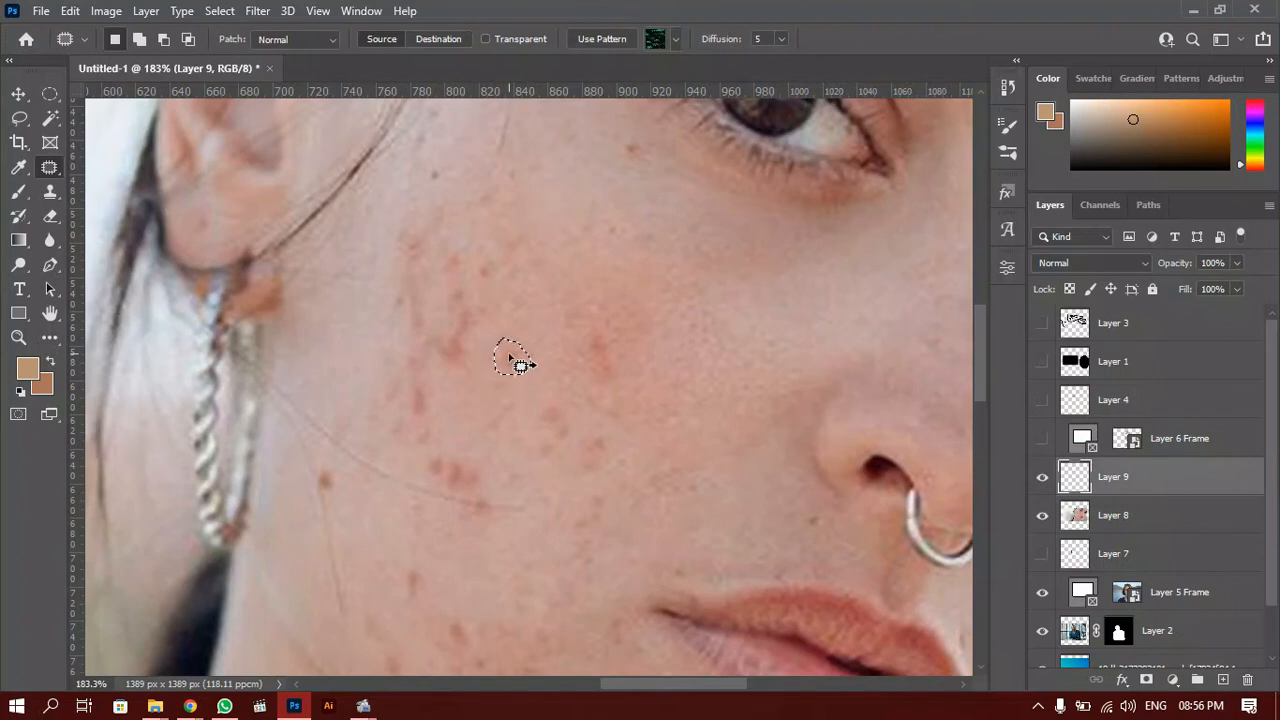
left_click_drag(510, 358, 527, 303)
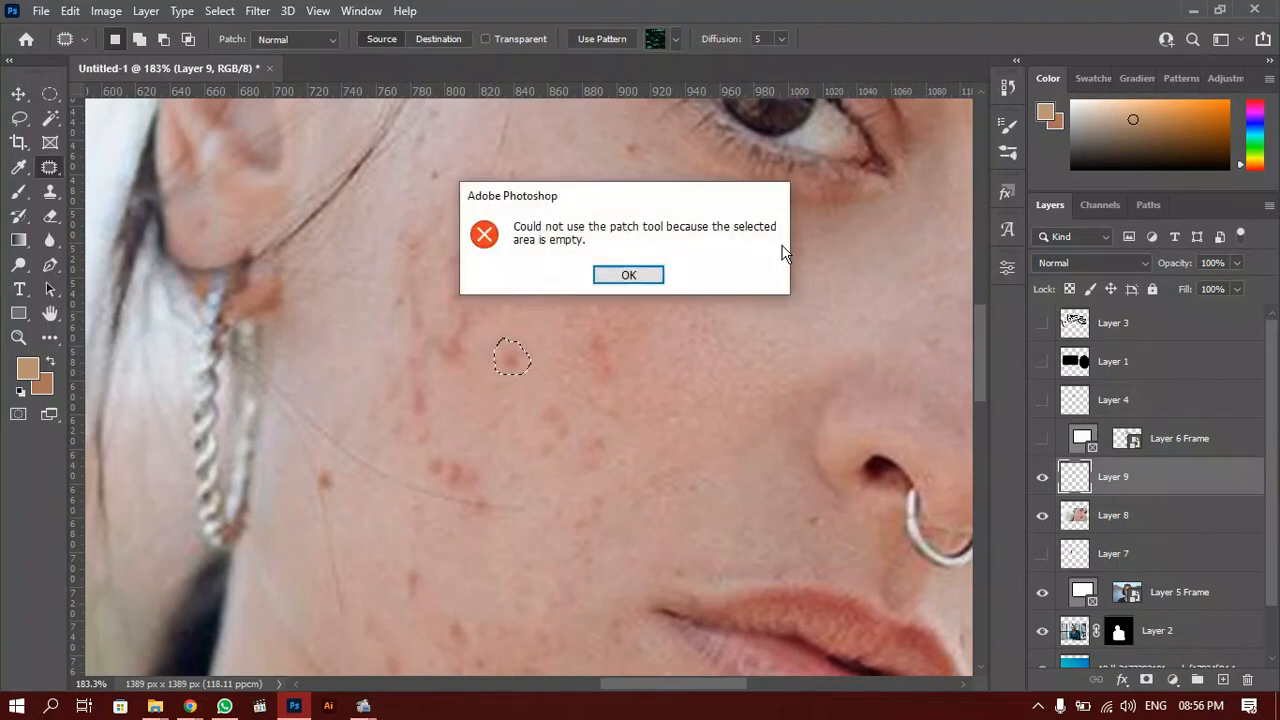
left_click(619, 277)
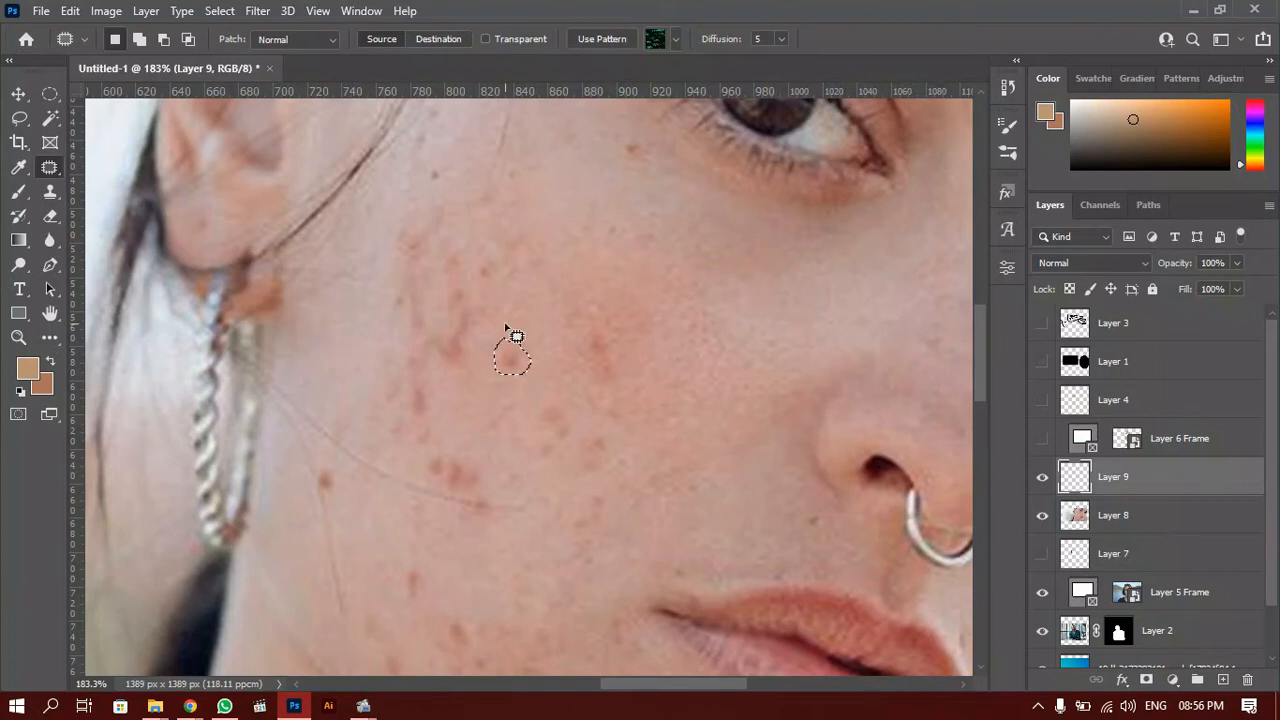
Select Layer 8, patch the outlined mid-cheek spot with nearby clean skin and deselect.
left_click(1187, 518)
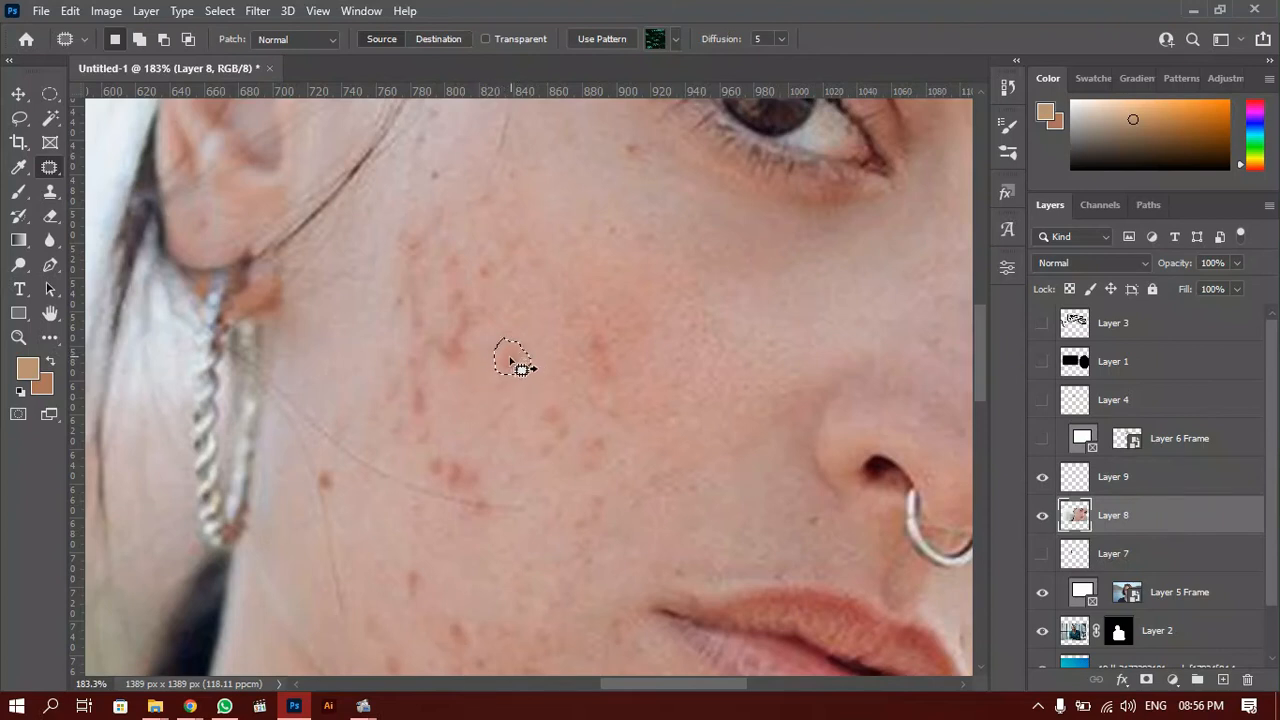
left_click_drag(518, 360, 555, 342)
key("ctrl+d")
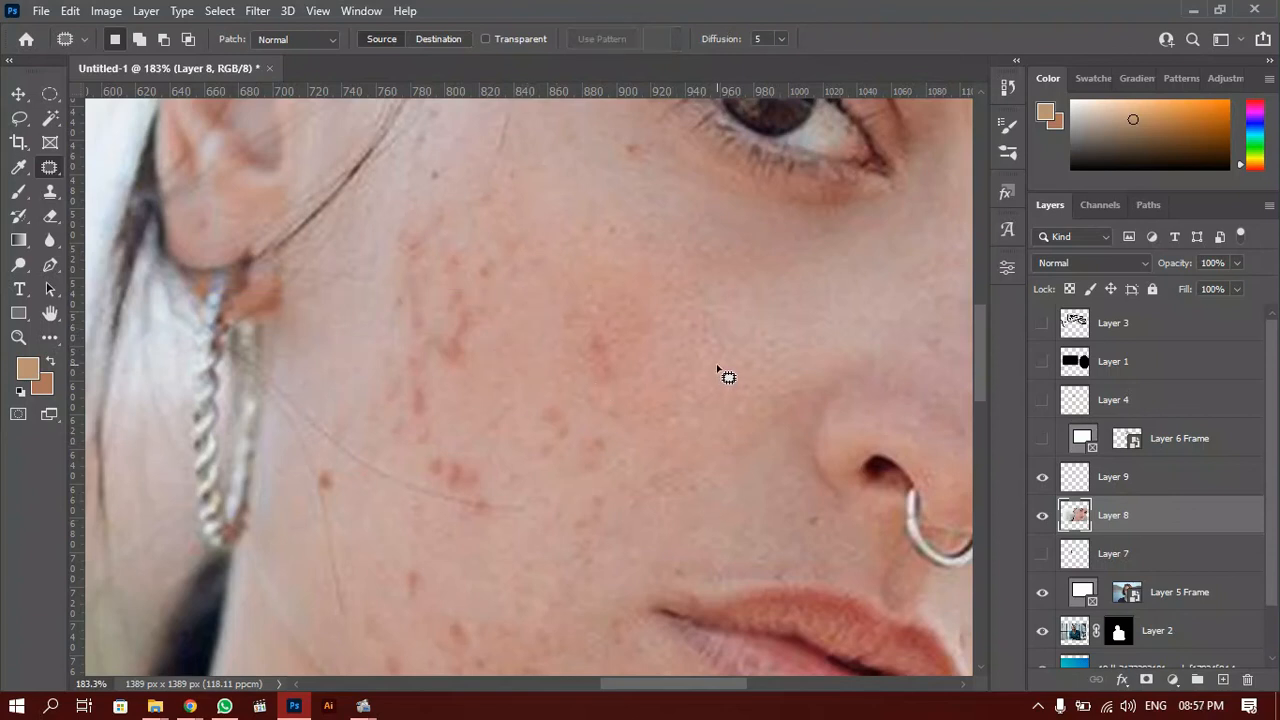
Switch to the Healing Brush at size 19 and try to heal the red cheek mark without a defined source point.
left_click_drag(661, 344, 581, 418)
scroll(467, 414, "down", 6)
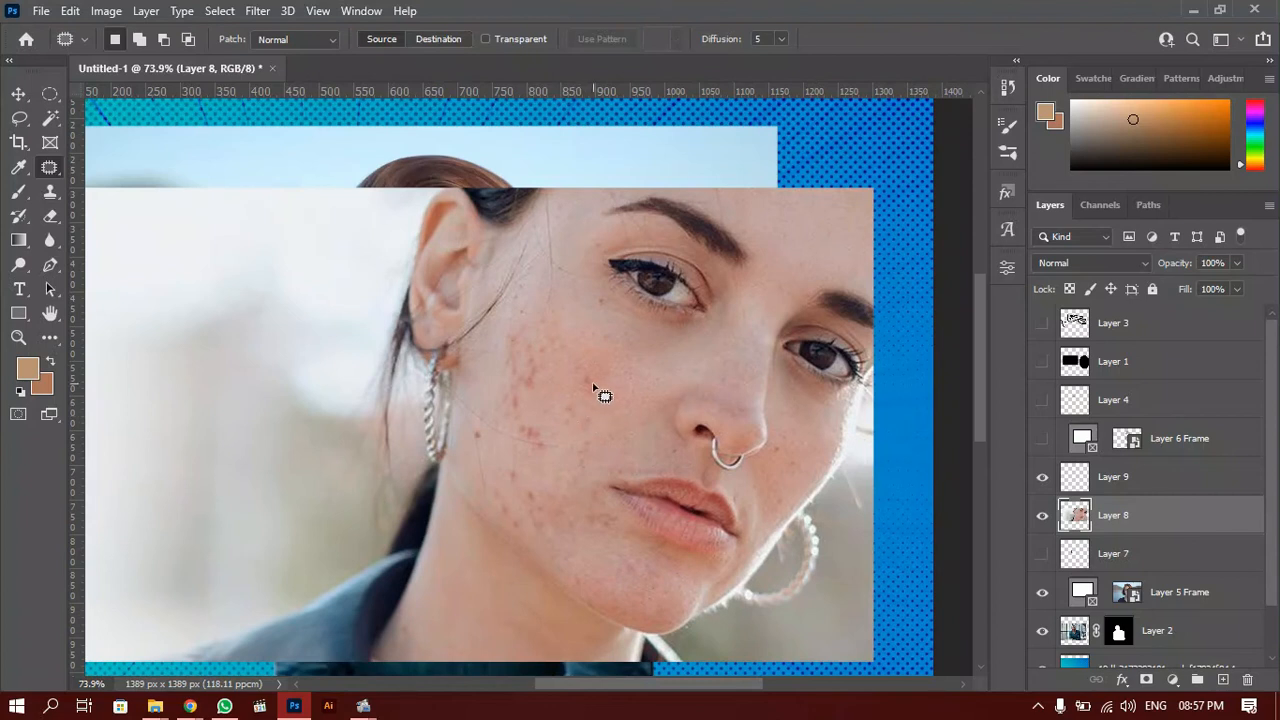
scroll(600, 395, "up", 5)
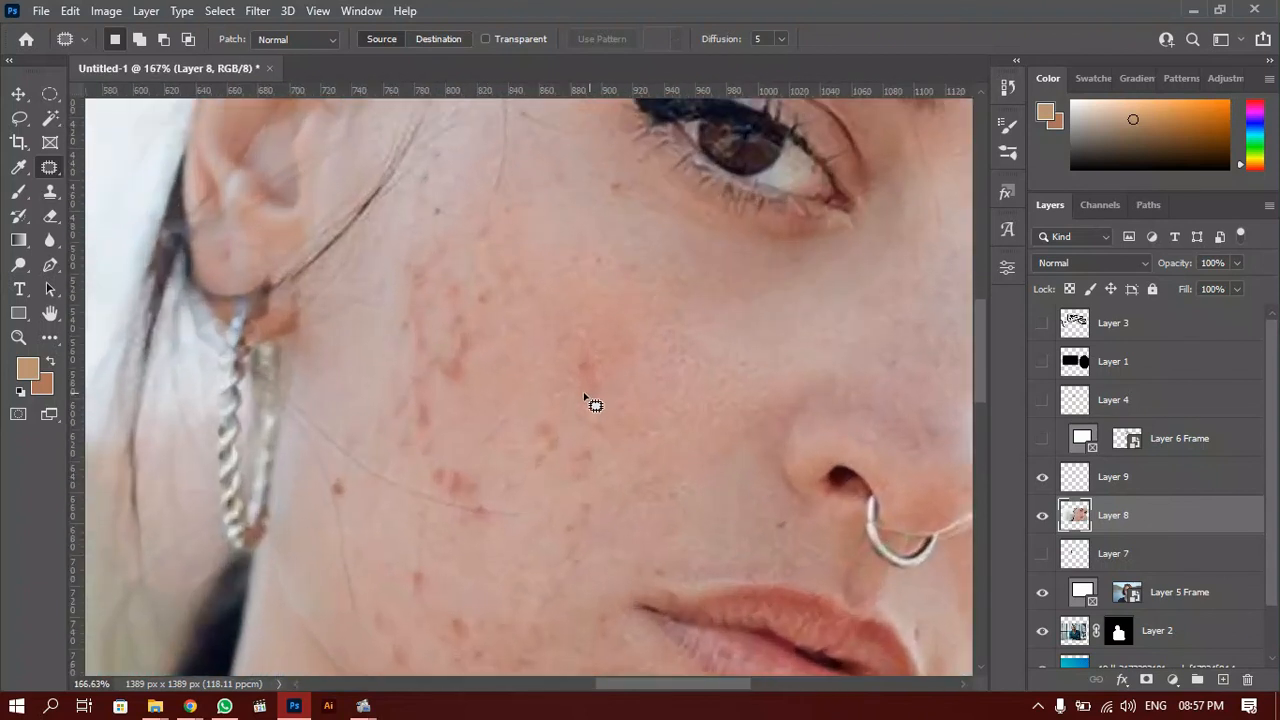
scroll(588, 400, "up", 2)
mouse_move(523, 391)
left_mouse_down()
mouse_move(571, 374)
mouse_move(285, 326)
mouse_move(220, 263)
mouse_move(797, 360)
mouse_move(97, 340)
mouse_move(529, 254)
left_mouse_up()
right_click(51, 166)
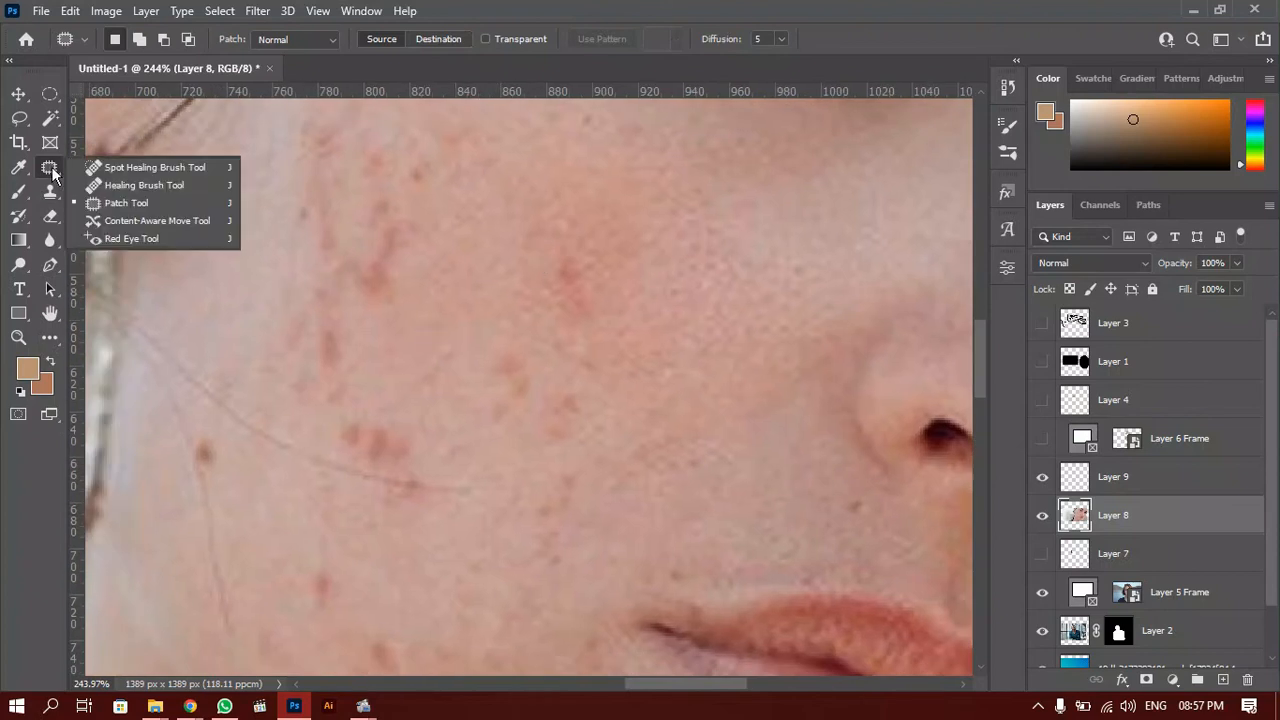
left_click(134, 183)
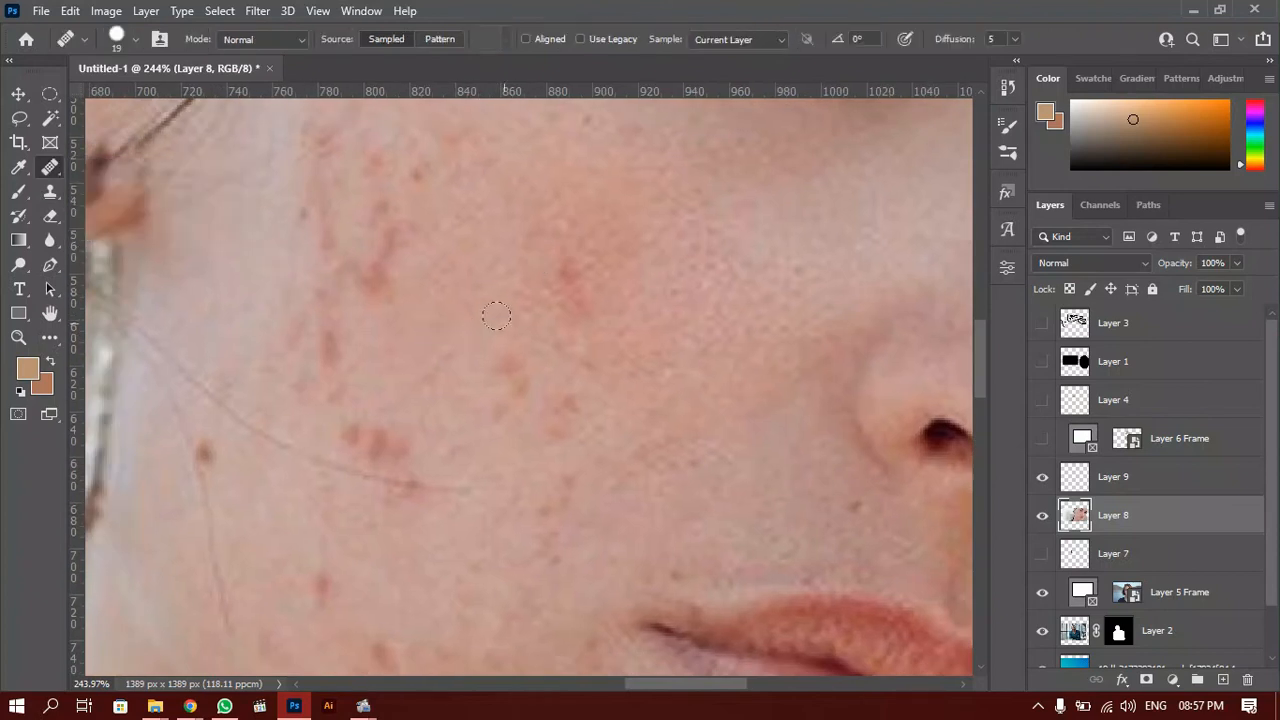
left_click(577, 345, "alt")
left_click(559, 258)
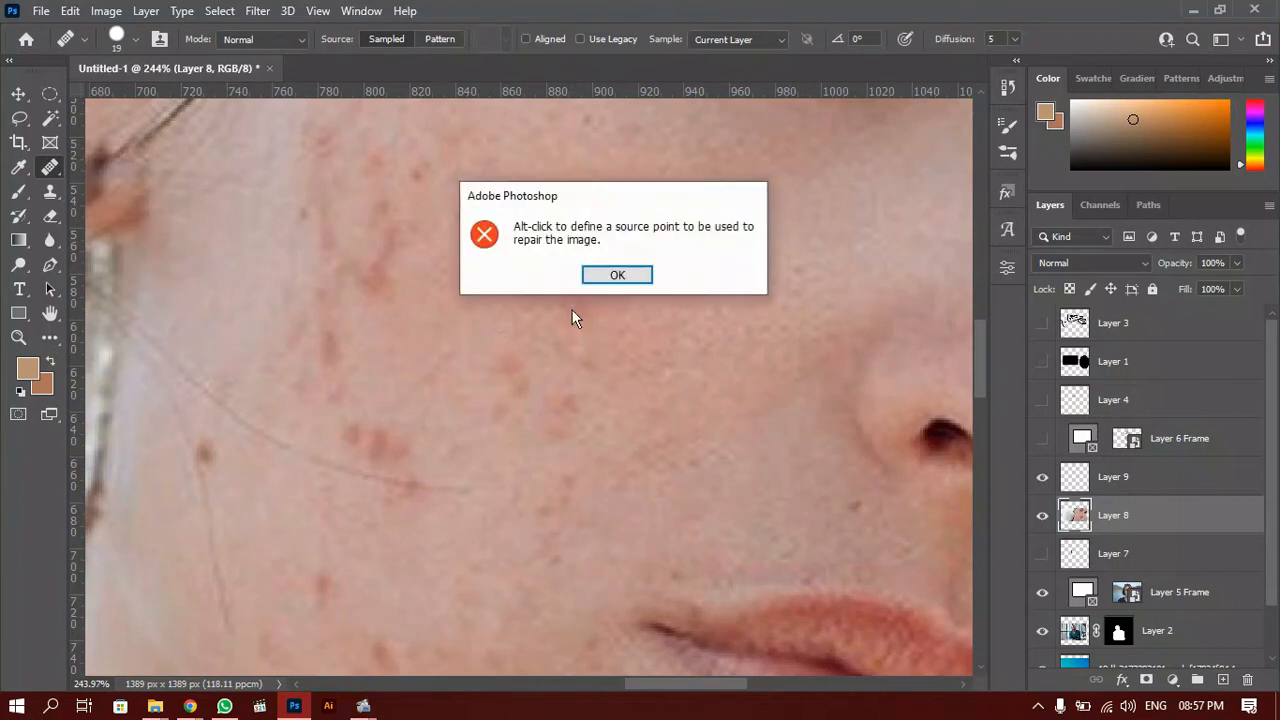
left_click(617, 277)
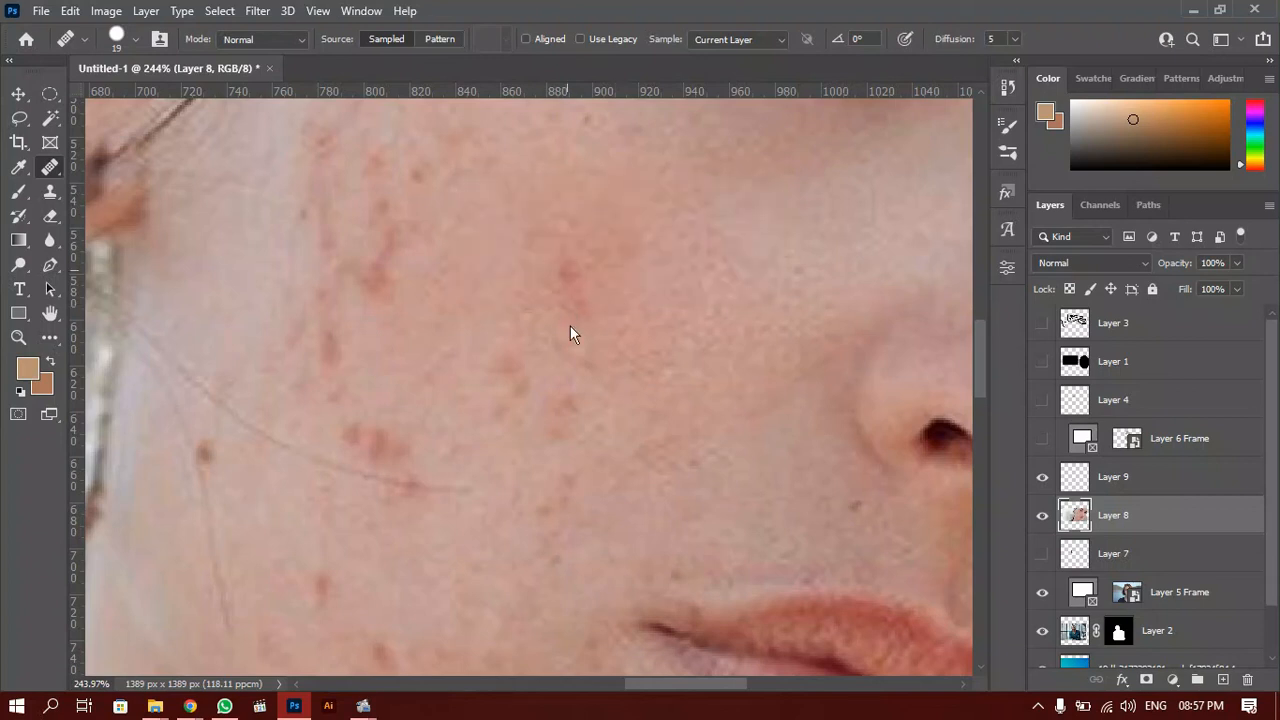
Sample clean skin on the upper cheek with the Healing Brush and paint it over the red mark in mid-cheek.
left_click(570, 326)
left_click(608, 284)
left_click_drag(706, 257, 597, 403)
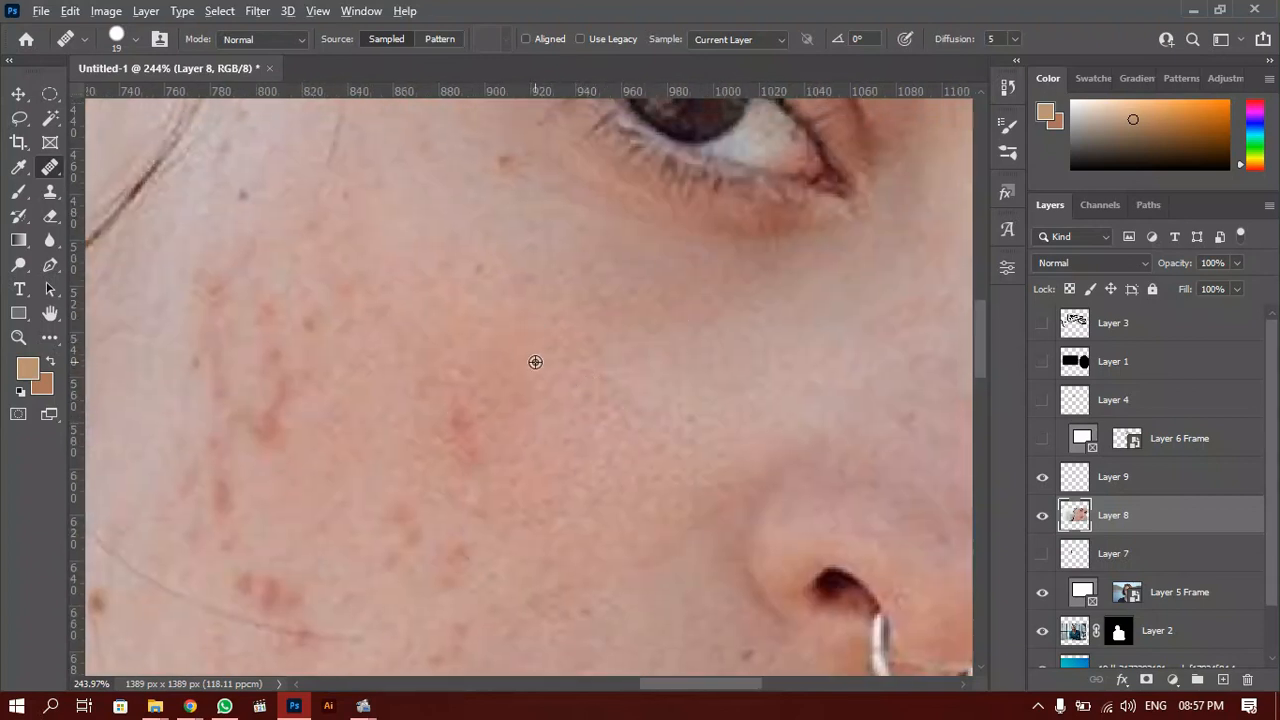
left_click(521, 304, "alt")
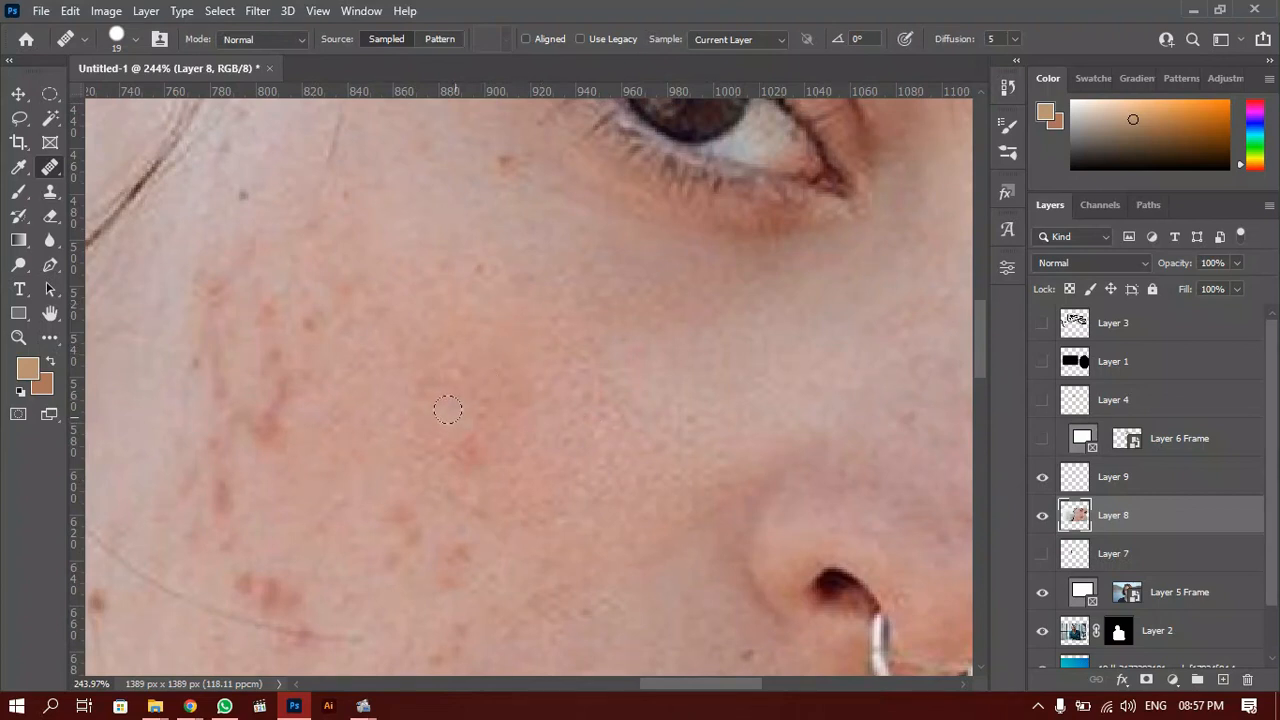
mouse_move(449, 412)
left_mouse_down()
mouse_move(458, 447)
mouse_move(512, 420)
mouse_move(545, 362)
left_mouse_up()
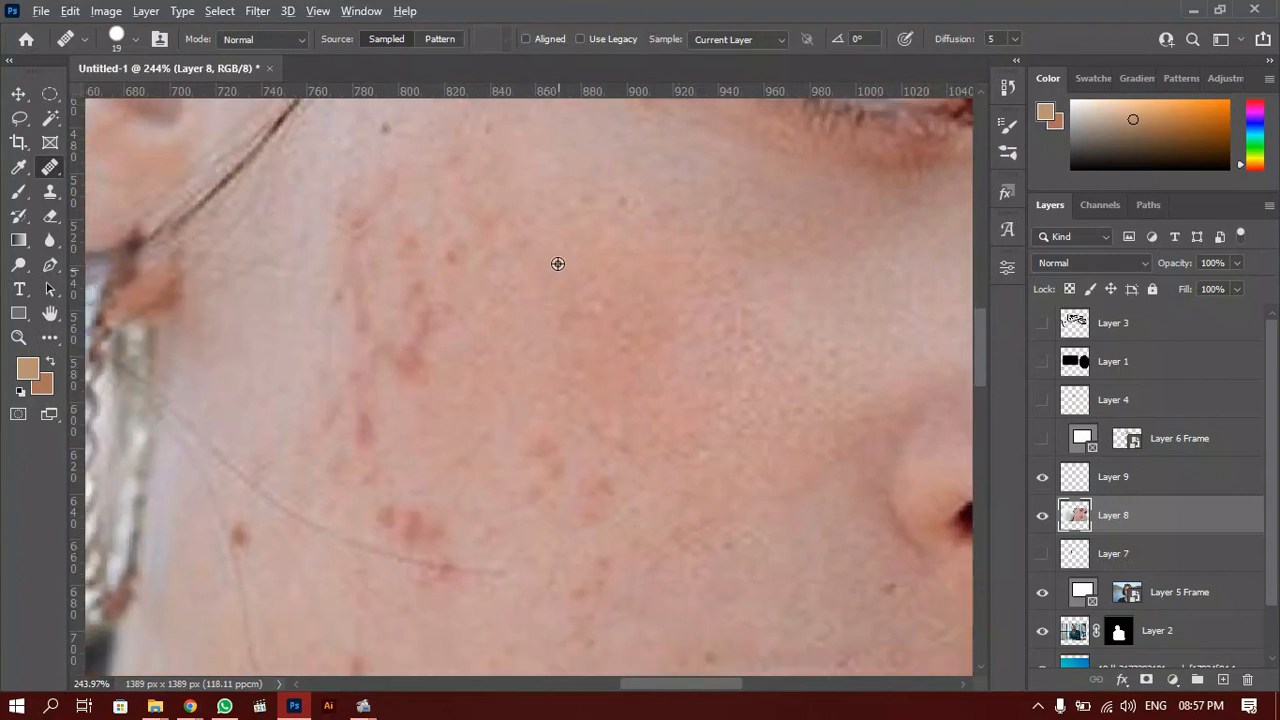
Heal the red blemish clusters on the cheek between the earring and the nose with the Healing Brush, resampling clean skin as needed.
left_click_drag(428, 330, 417, 314)
left_click_drag(411, 359, 386, 374)
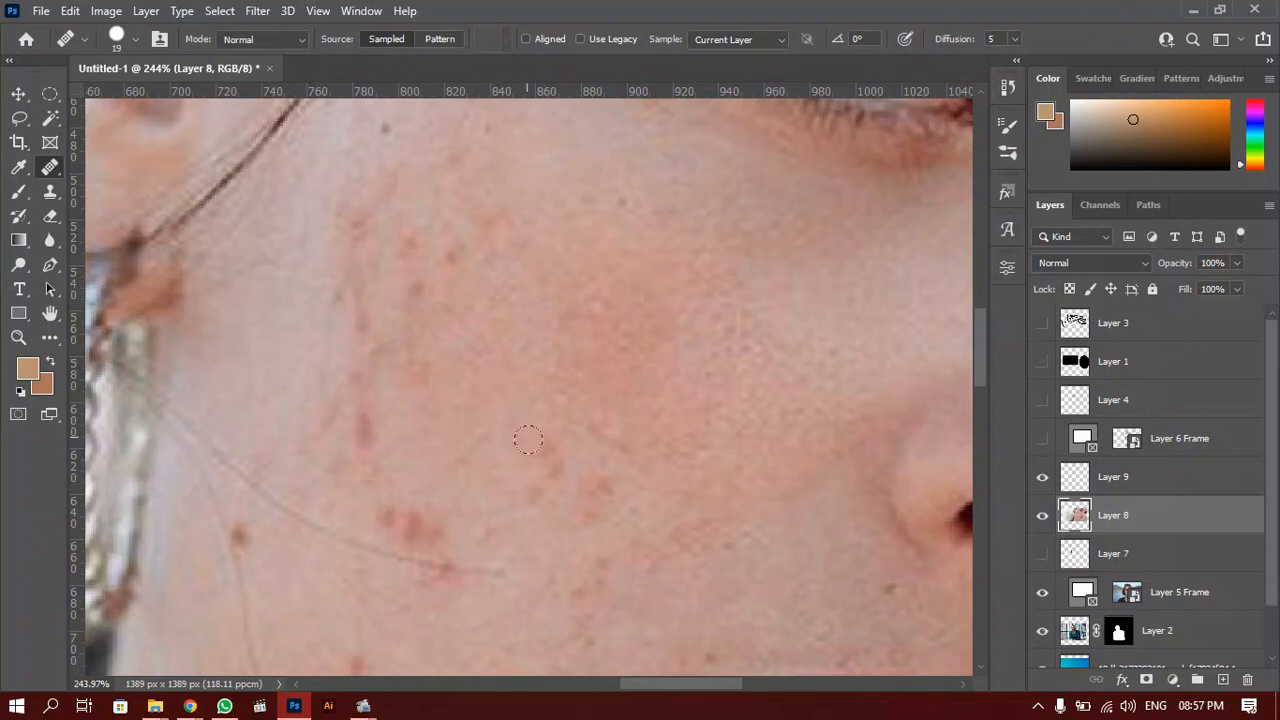
mouse_move(528, 440)
left_mouse_down()
mouse_move(582, 510)
mouse_move(571, 363)
left_mouse_up()
left_click(609, 312, "alt")
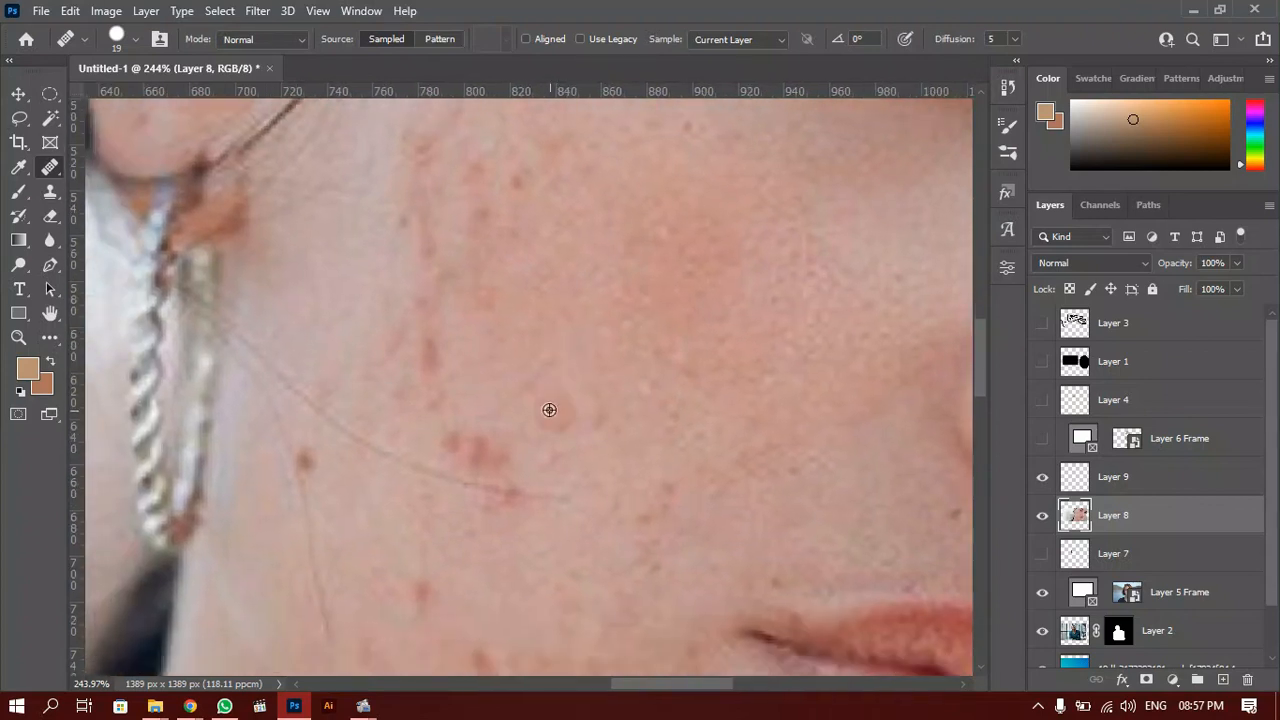
mouse_move(470, 441)
left_mouse_down()
mouse_move(443, 429)
mouse_move(504, 494)
left_mouse_up()
mouse_move(645, 405)
left_mouse_down()
mouse_move(559, 454)
mouse_move(485, 469)
left_mouse_up()
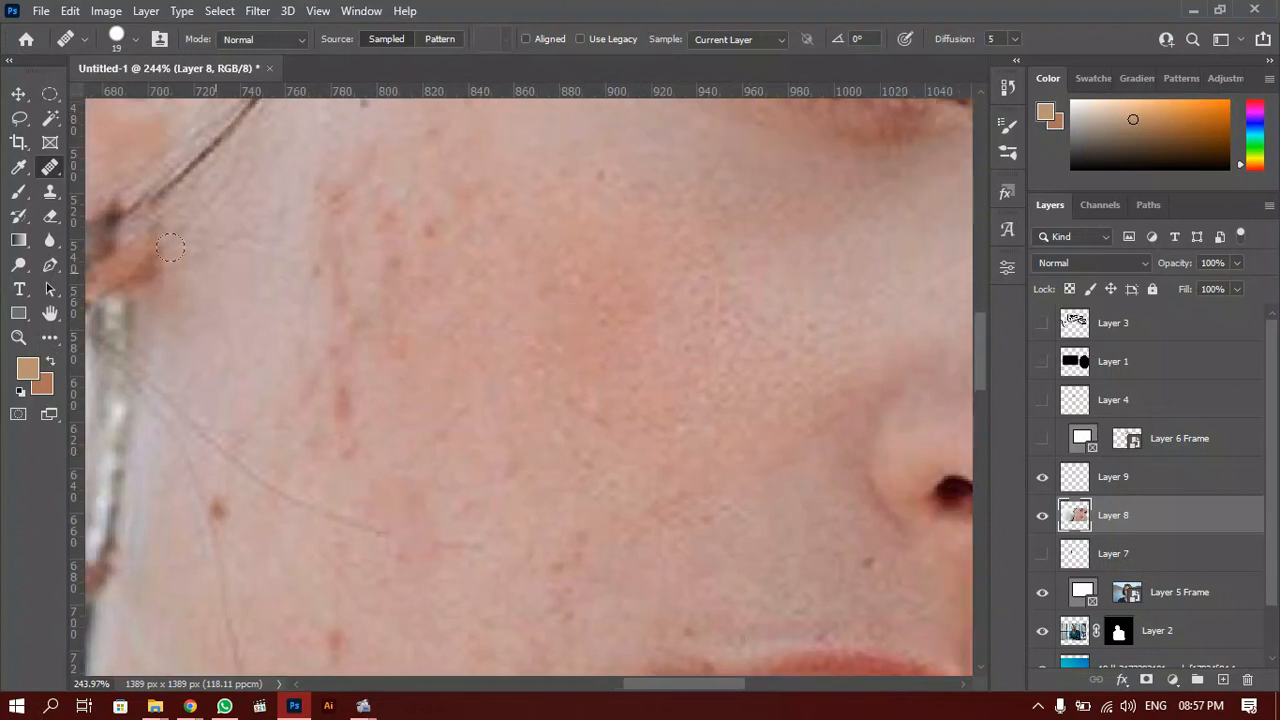
Switch to the Spot Healing Brush, enlarge it to 44 px and paint out the vertical row of red marks near the ear.
right_click(48, 170)
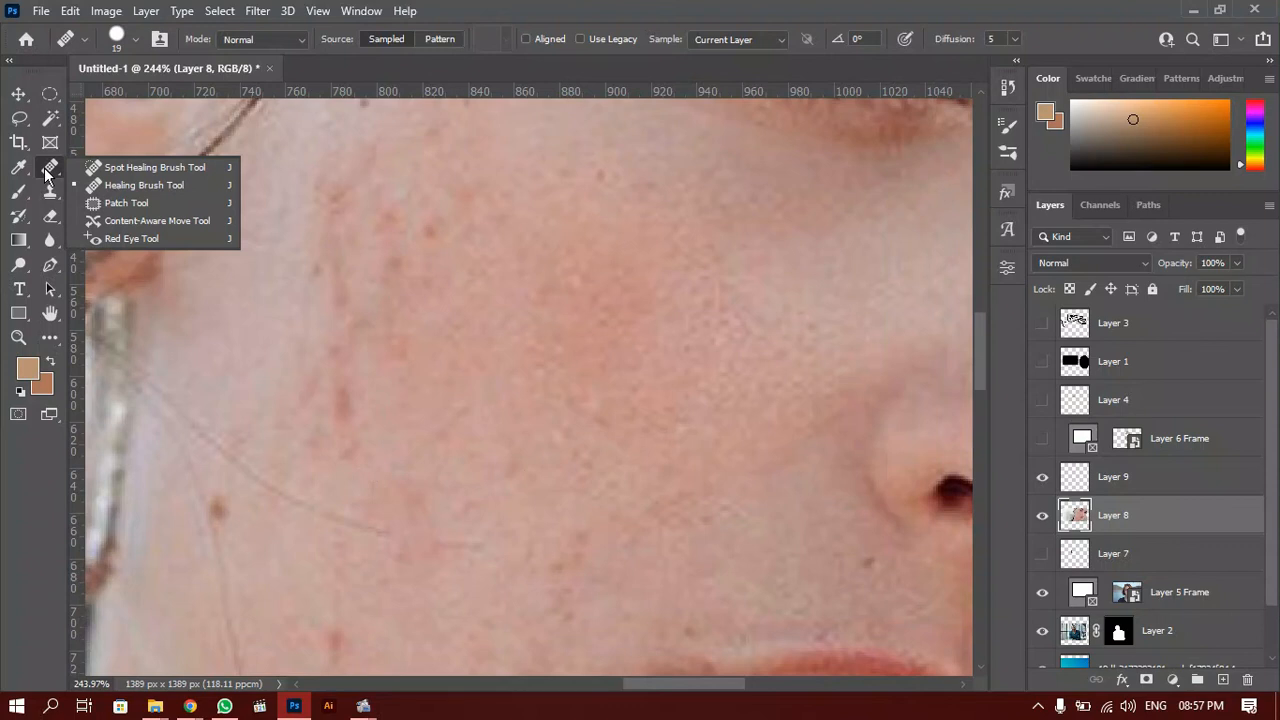
left_click(142, 168)
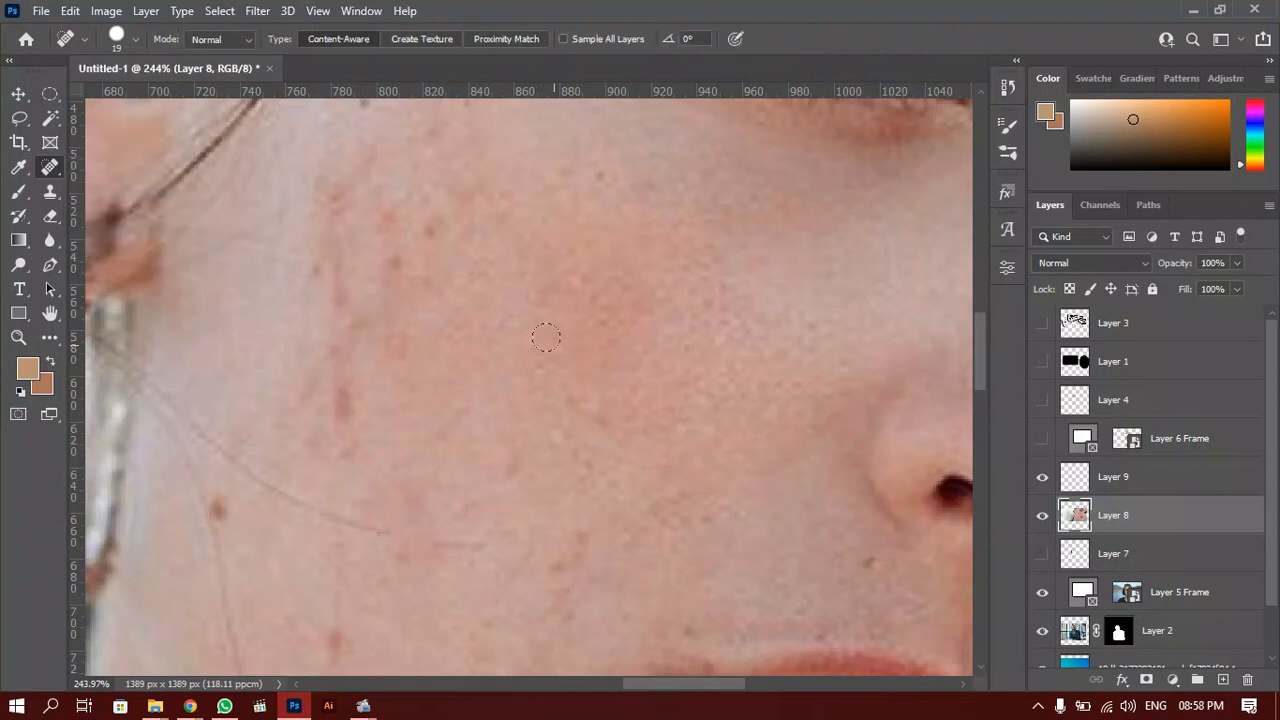
left_click_drag(494, 345, 526, 358)
scroll(474, 347, "down", 4)
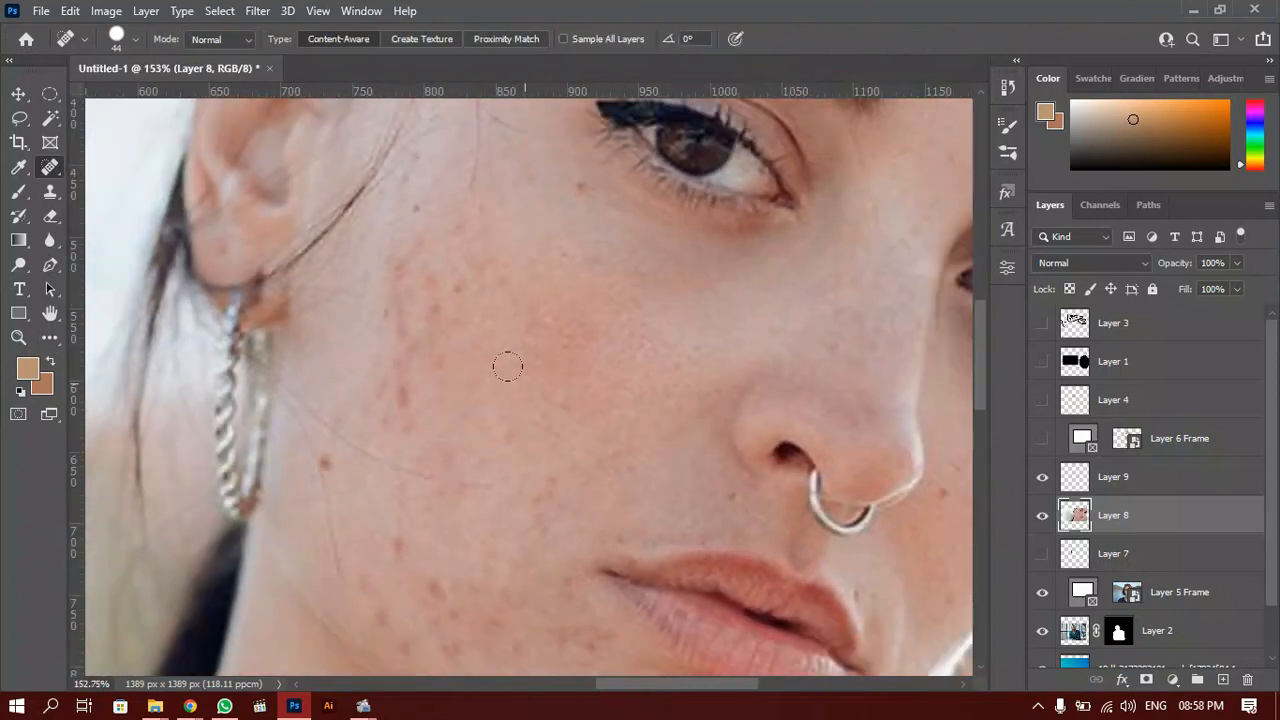
left_click_drag(483, 346, 641, 363)
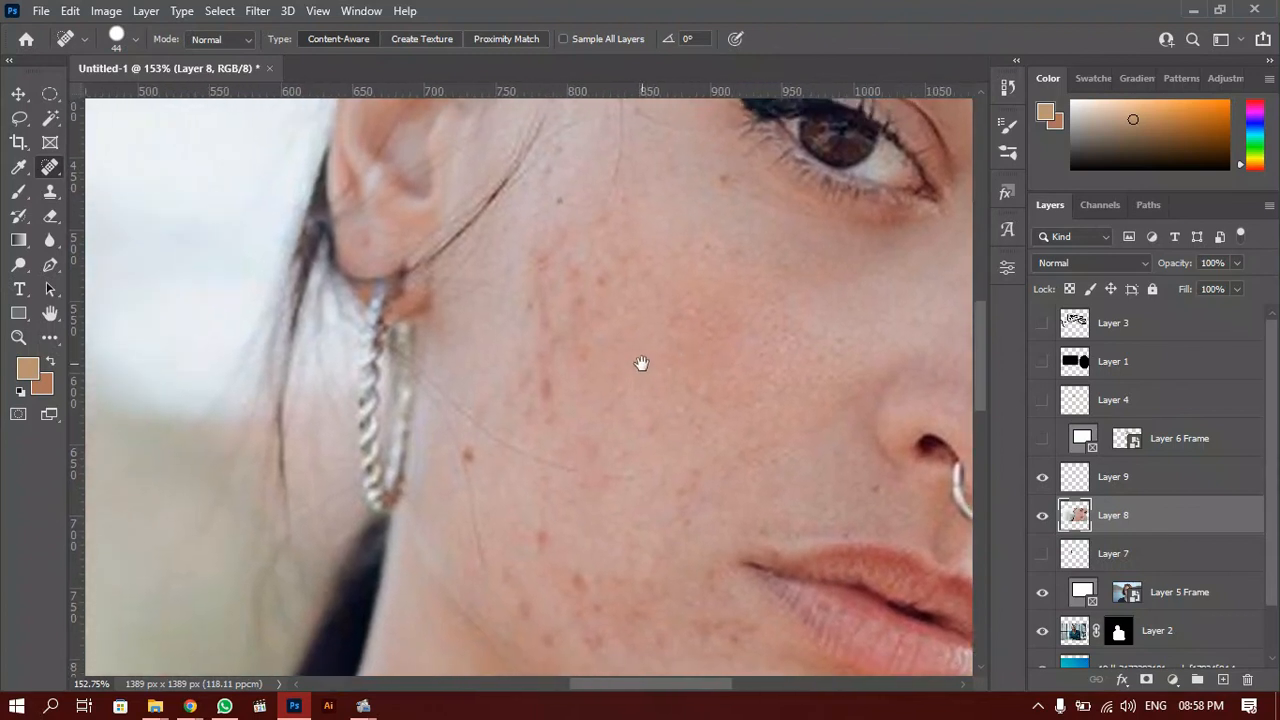
mouse_move(555, 398)
left_mouse_down()
mouse_move(530, 342)
mouse_move(539, 276)
left_mouse_up()
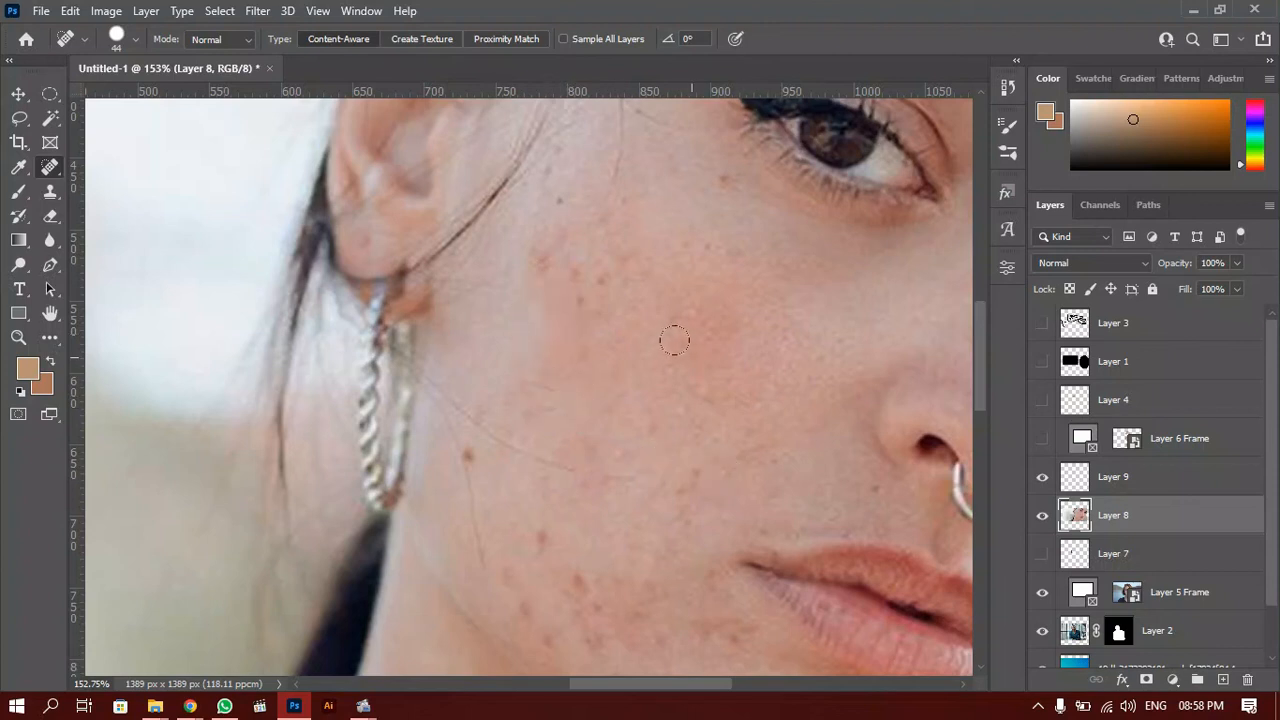
Enlarge the Spot Healing Brush to 148 px and paint out the red marks on the lower cheek and jaw.
left_click_drag(469, 374, 371, 224)
left_click_drag(454, 323, 542, 346)
left_click_drag(420, 415, 441, 449)
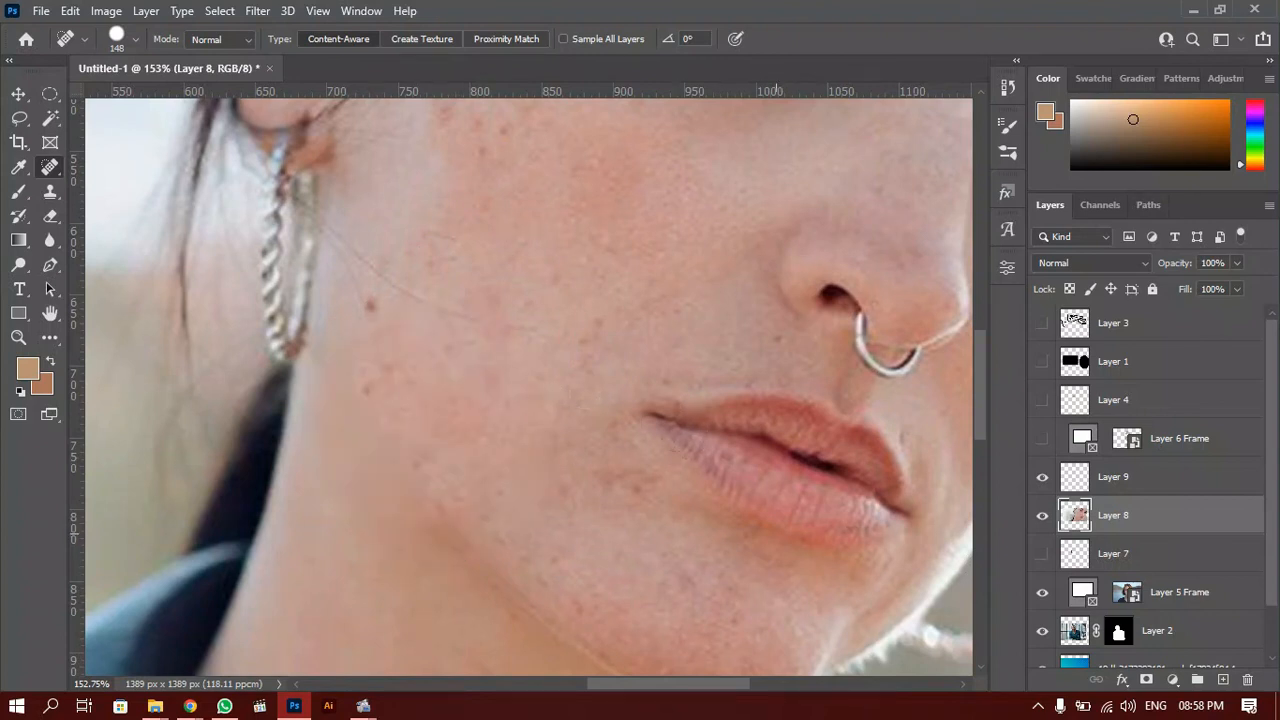
scroll(577, 429, "down", 5)
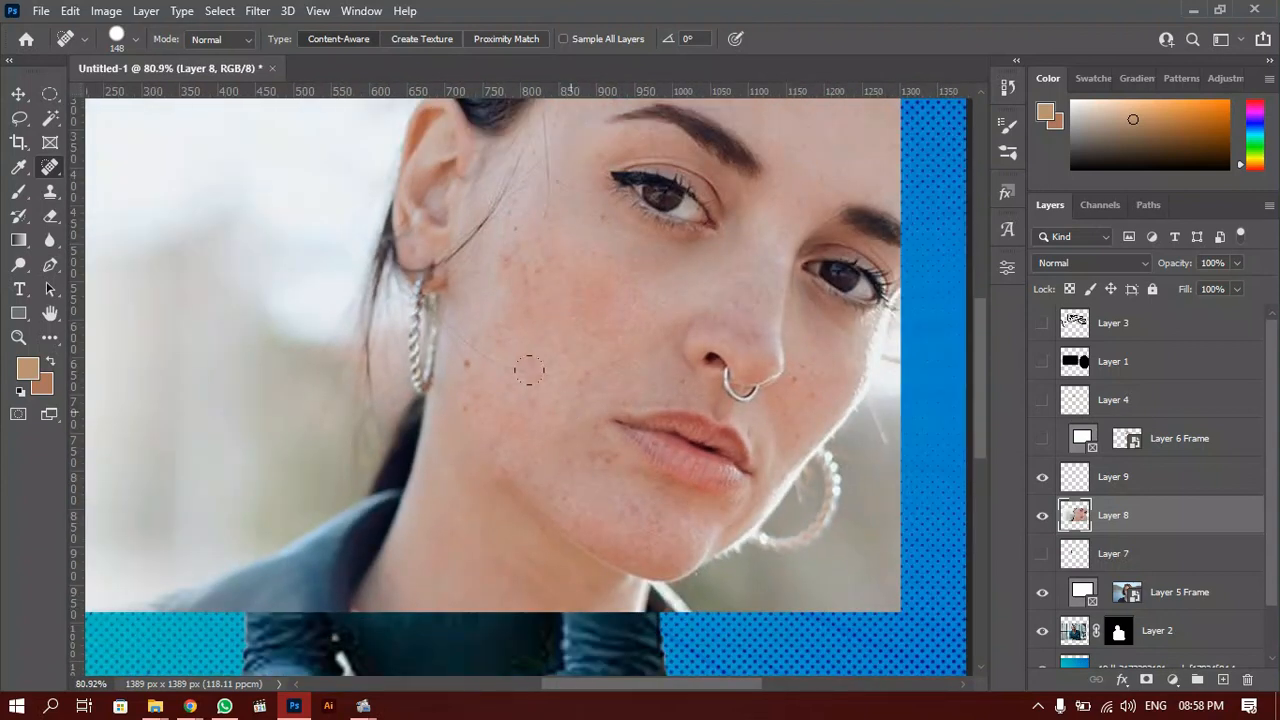
scroll(528, 266, "up", 3)
scroll(524, 263, "down", 5)
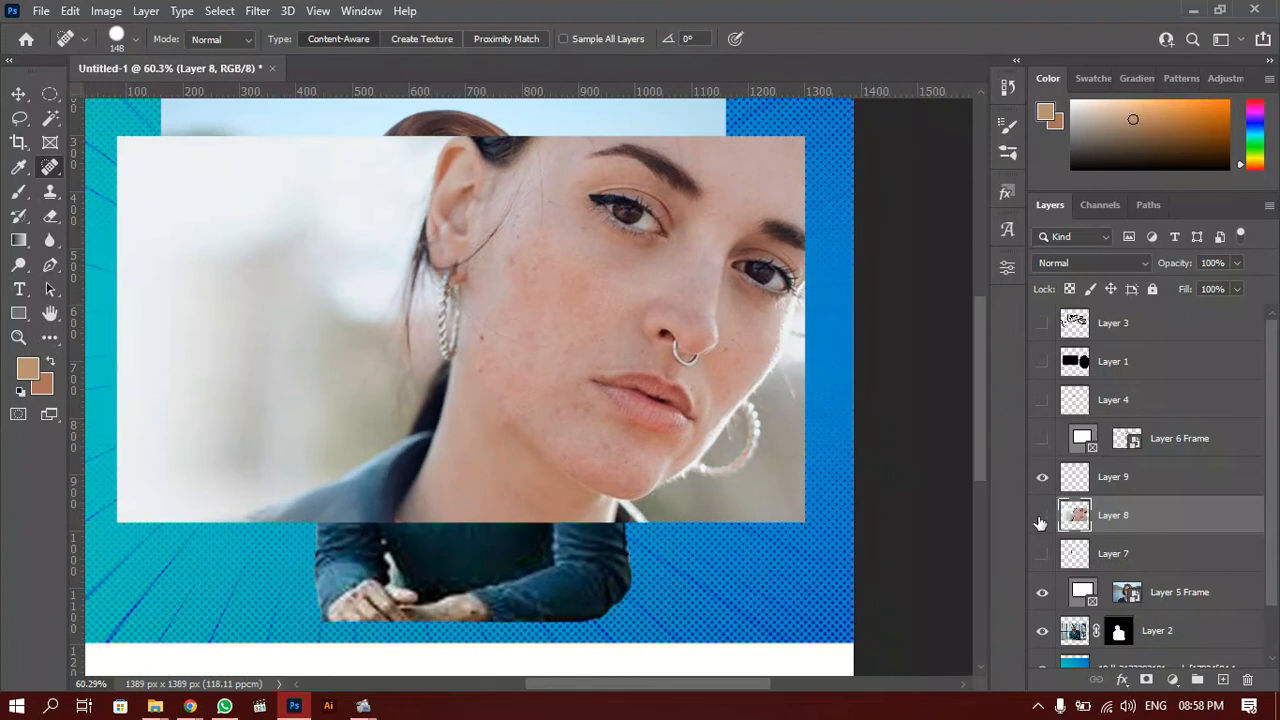
Hide Layer 8 and the Layer 5 Frame to uncover the cut-out man on Layer 2.
left_click(1043, 516)
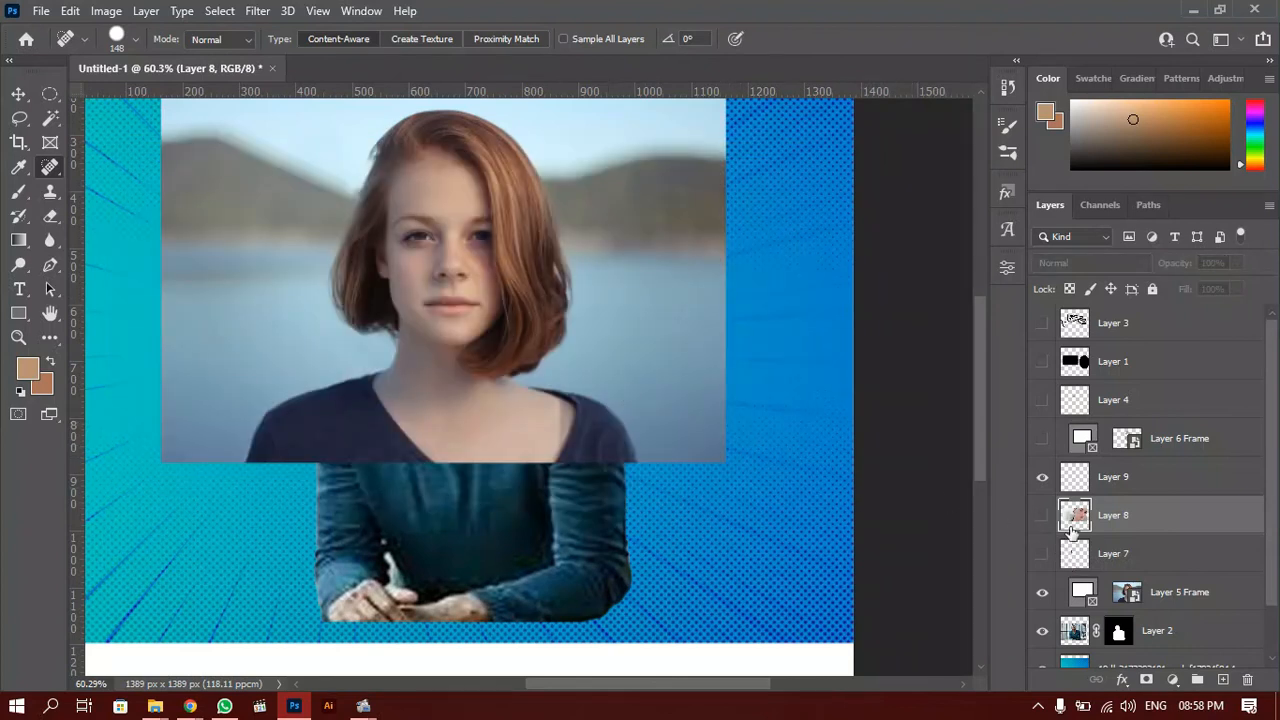
key("v")
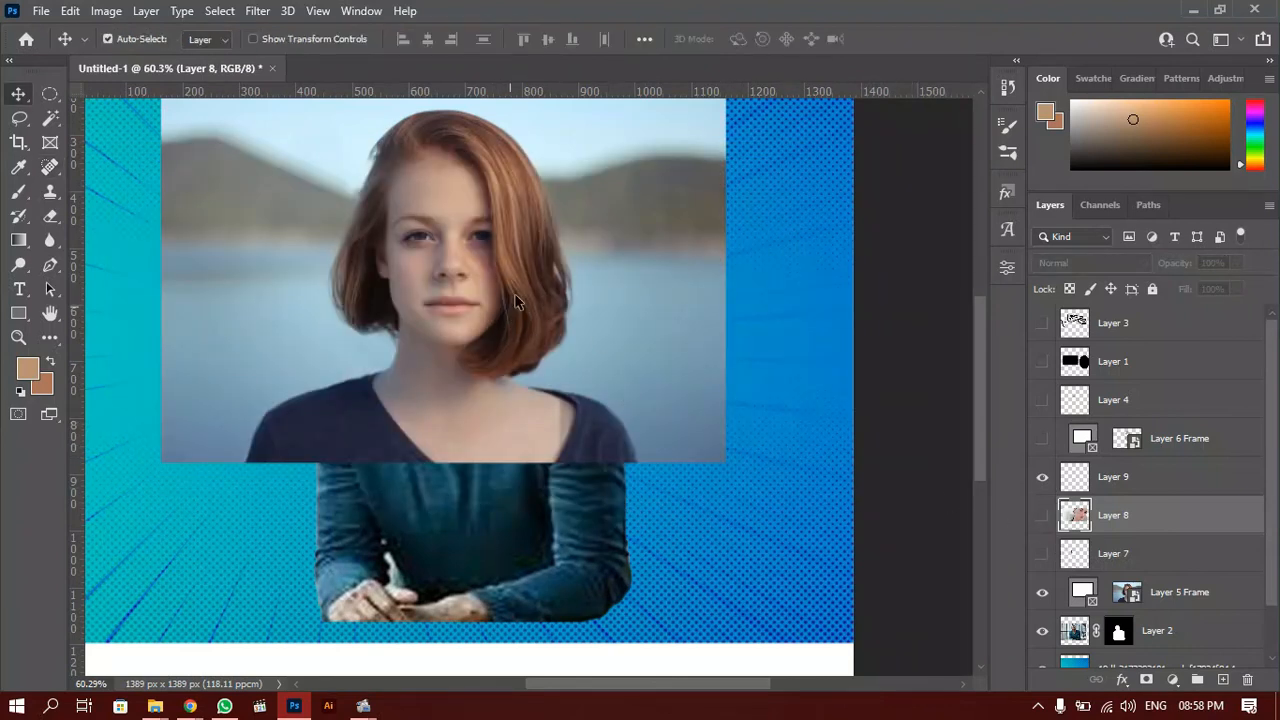
left_click(492, 320)
left_click(1043, 598)
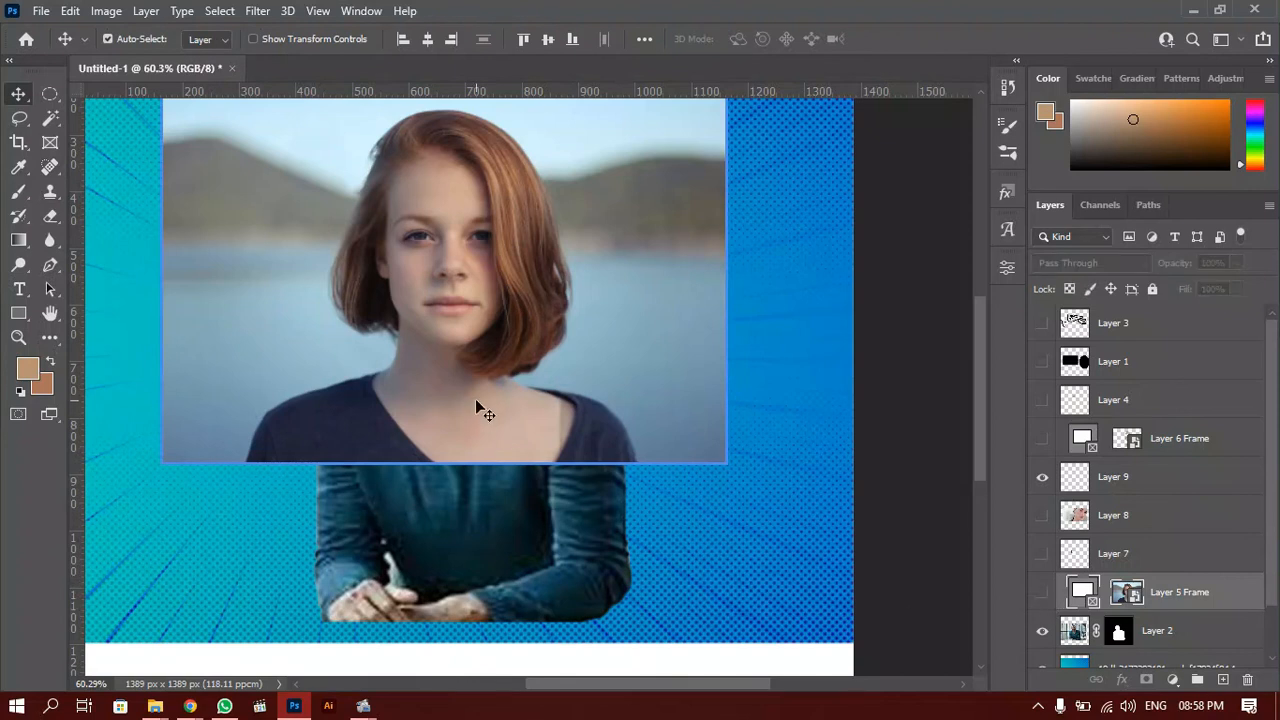
Activate the Spot Healing Brush, disable Layer 2's mask and make the layer's image the editing target.
left_click(50, 172)
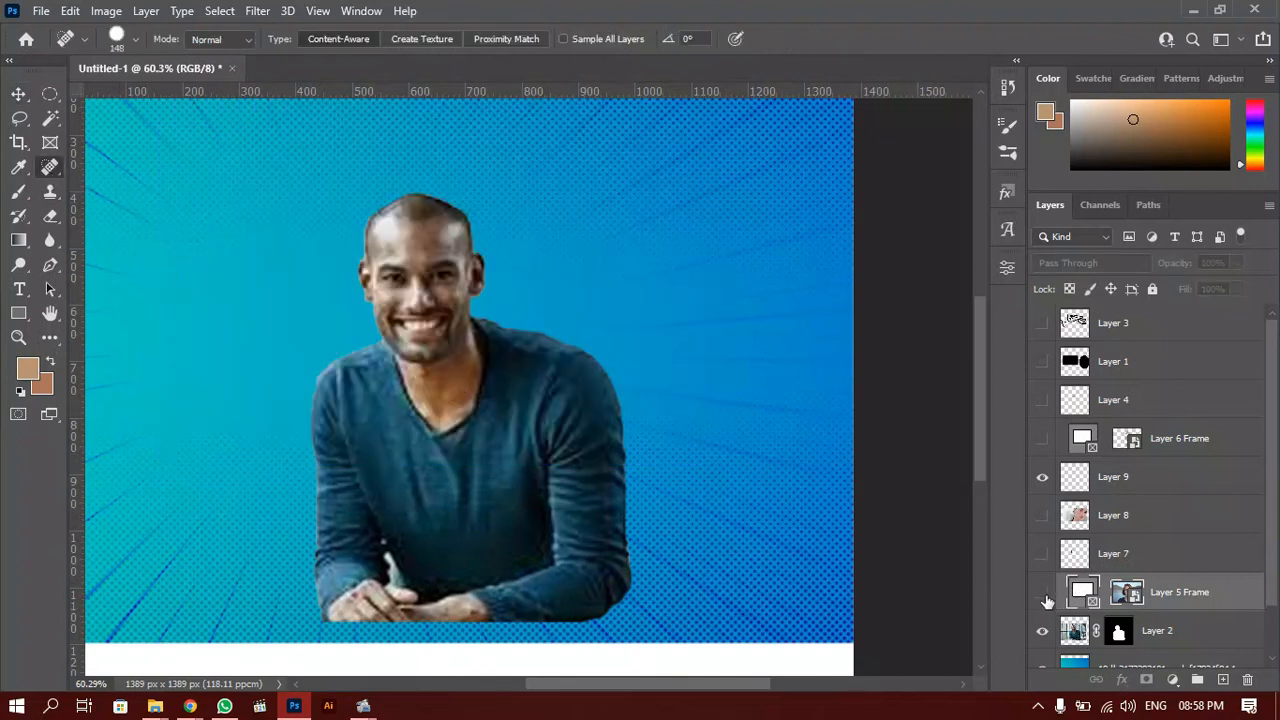
left_click(1118, 632, "shift")
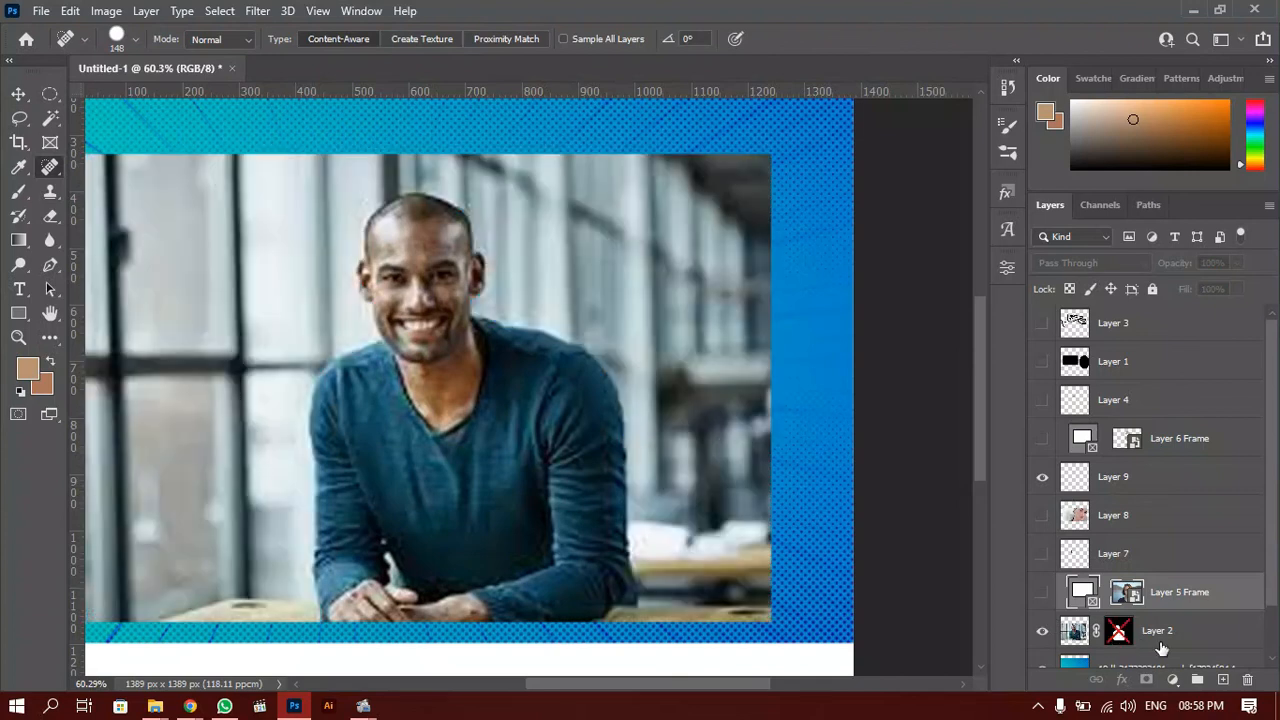
left_click(1073, 631)
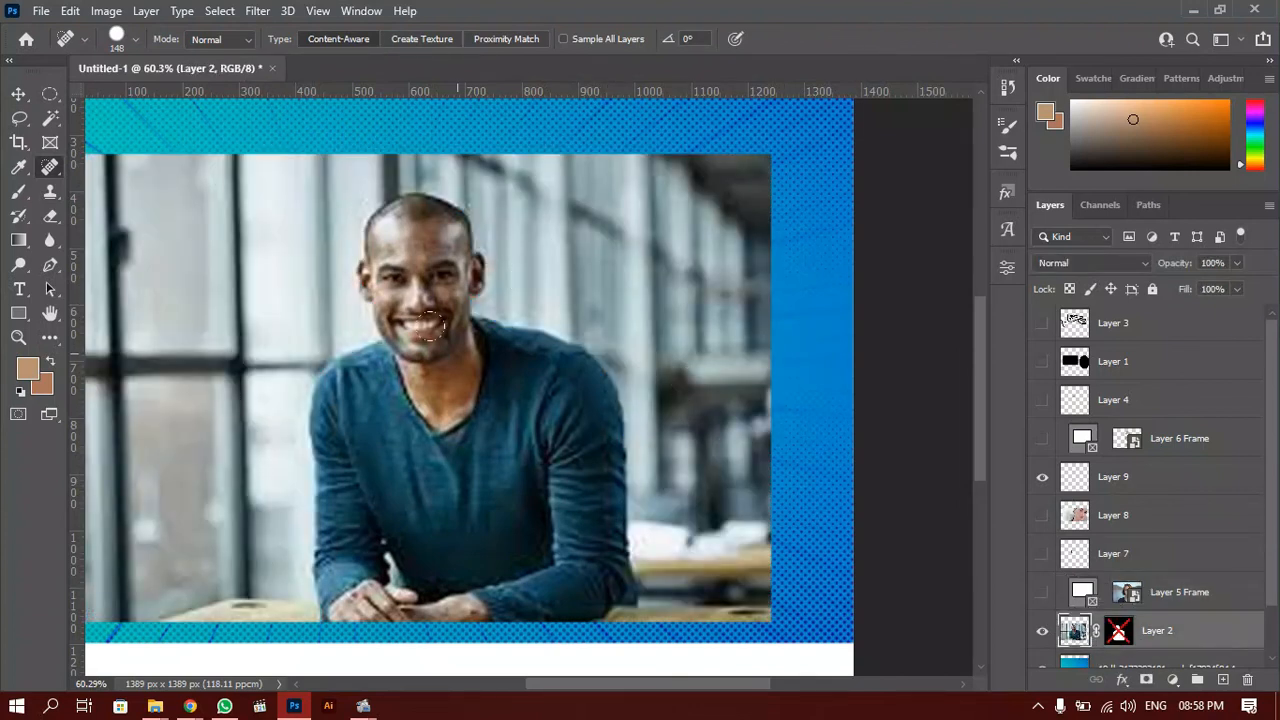
Try painting along the edge of the man's neck and shoulder with the Spot Healing Brush, and undo the stroke.
mouse_move(490, 304)
left_mouse_down()
mouse_move(548, 317)
mouse_move(587, 357)
left_mouse_up()
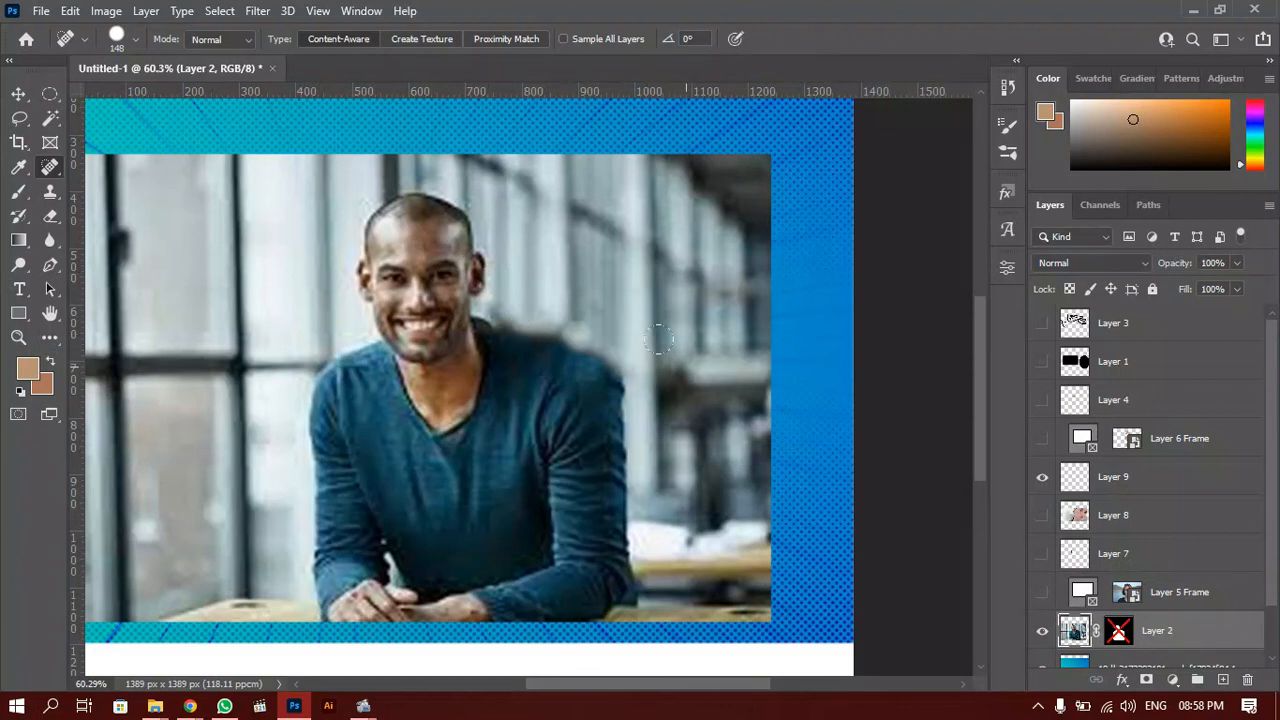
key("ctrl+z")
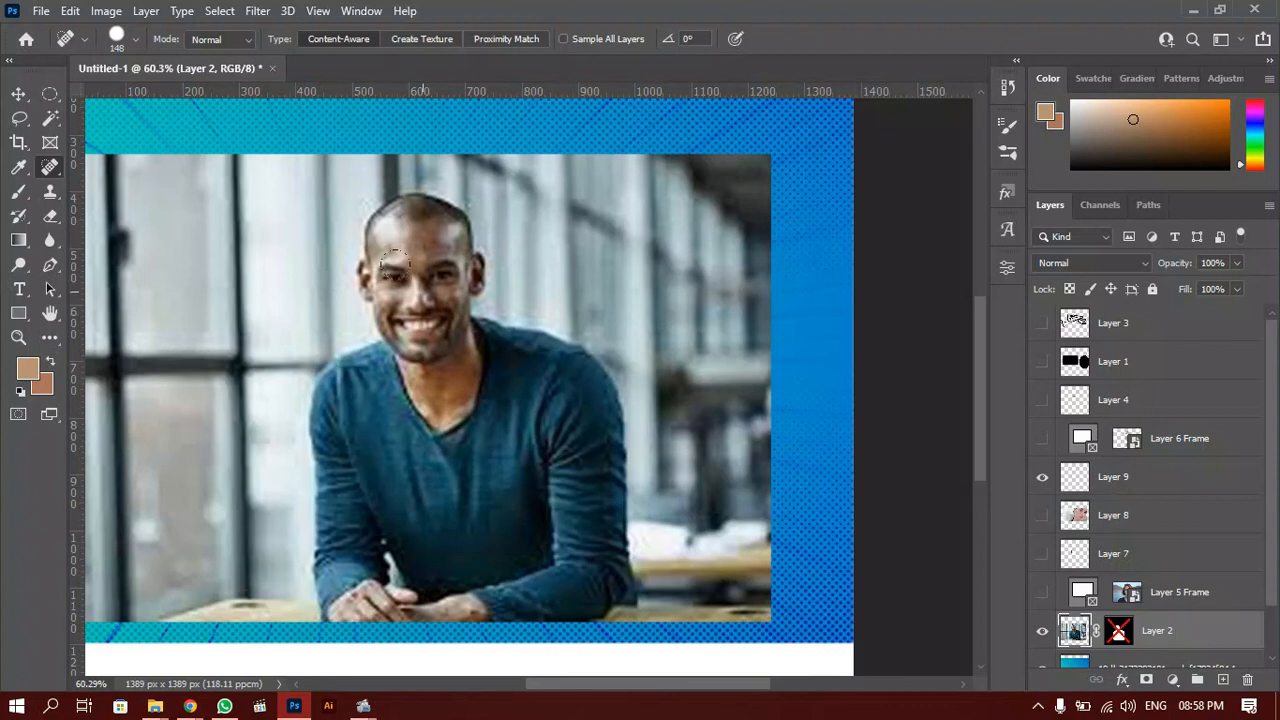
Look through the group of healing tools without choosing another one, and switch to the Move tool.
right_click(50, 168)
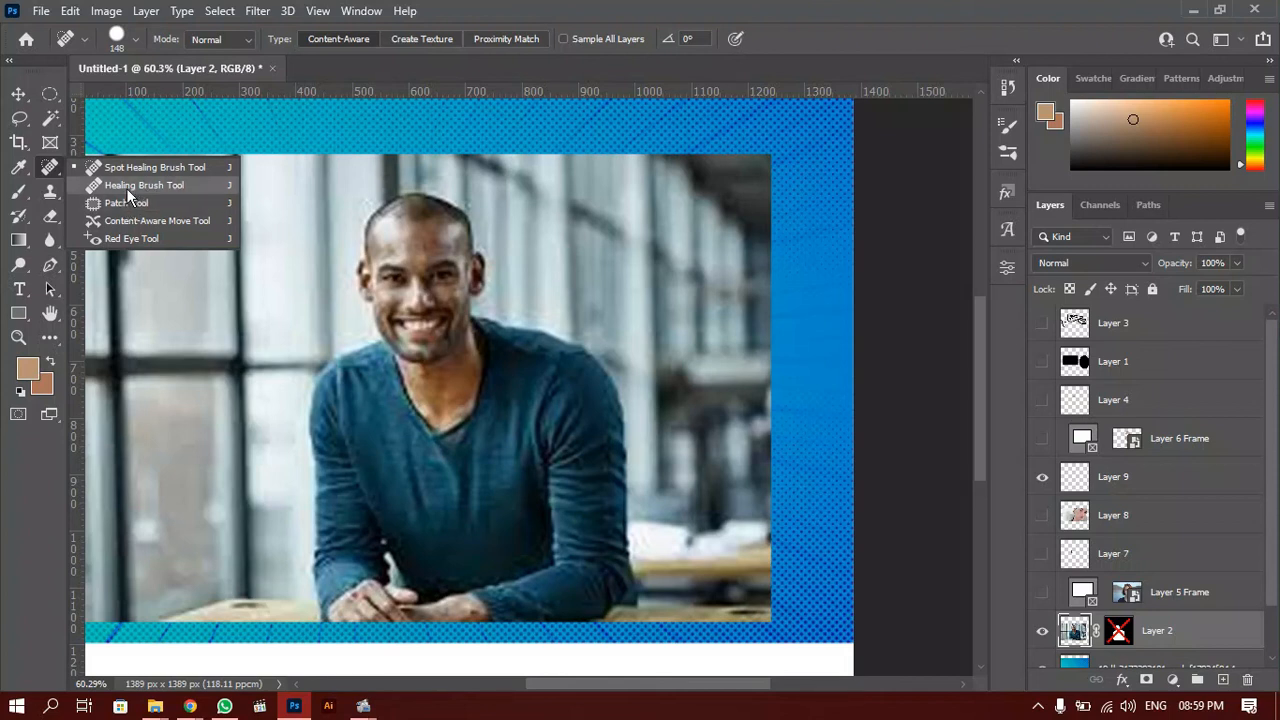
left_click(373, 242)
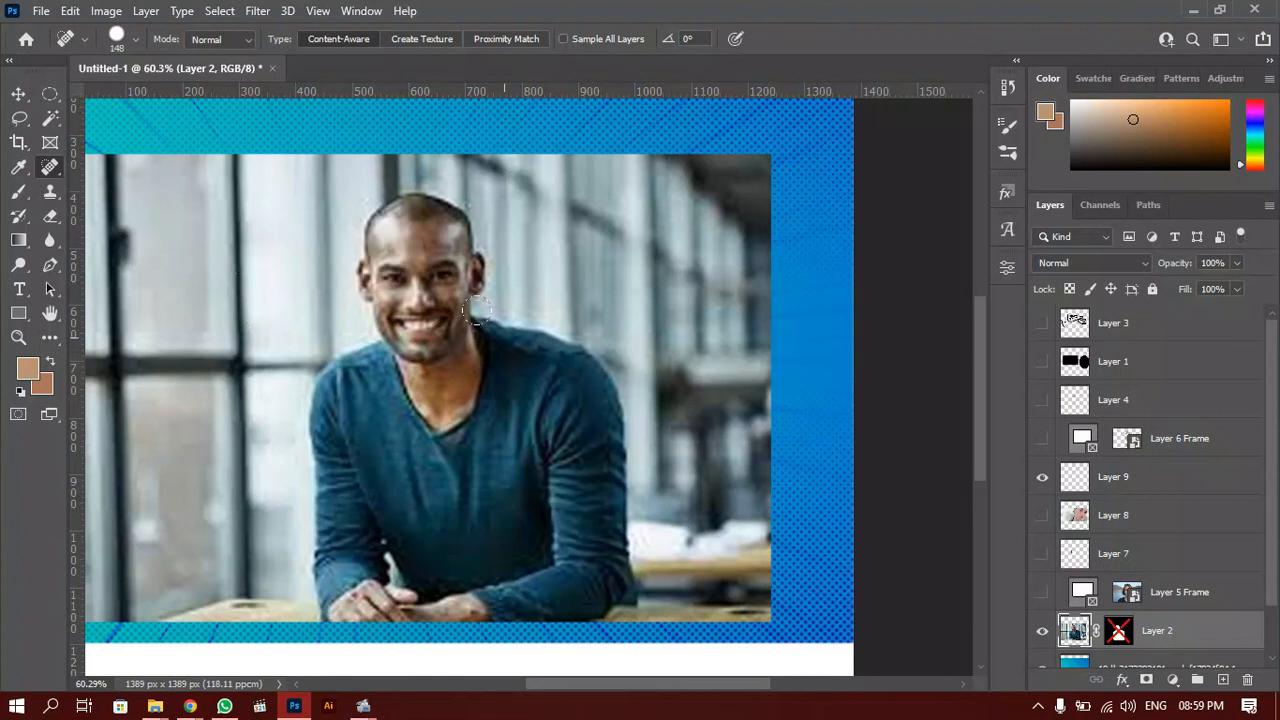
key("v")
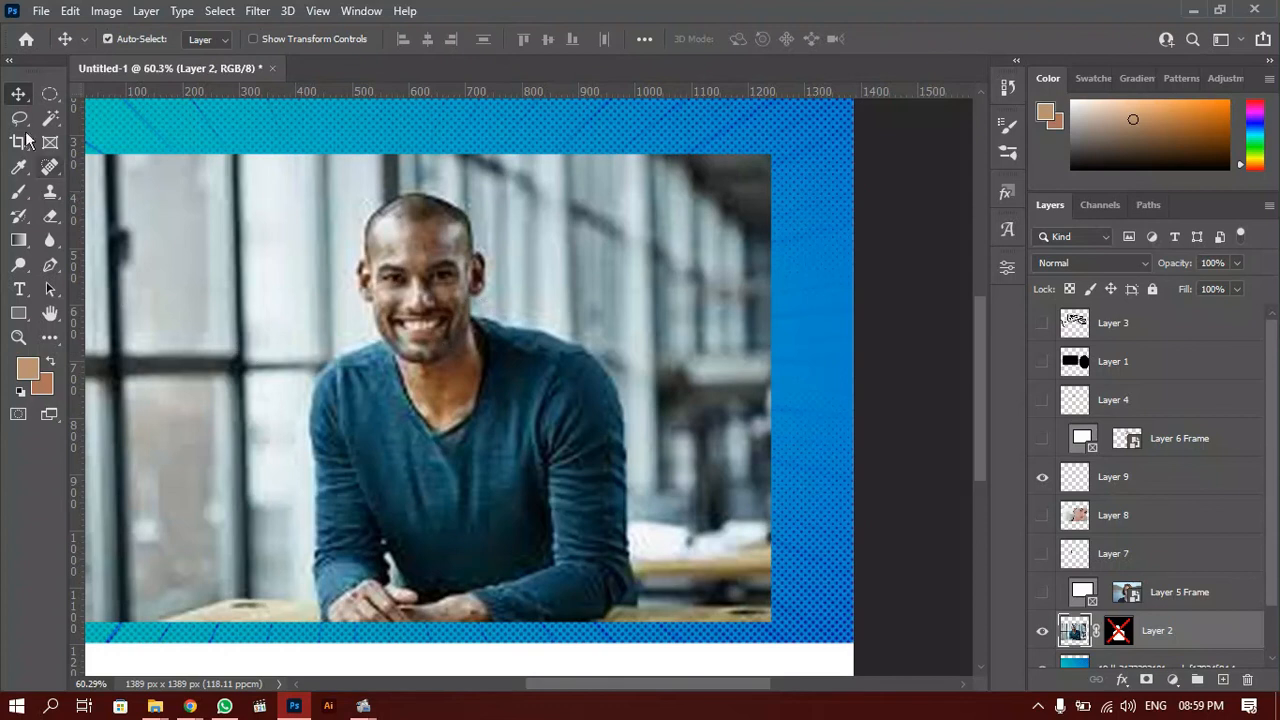